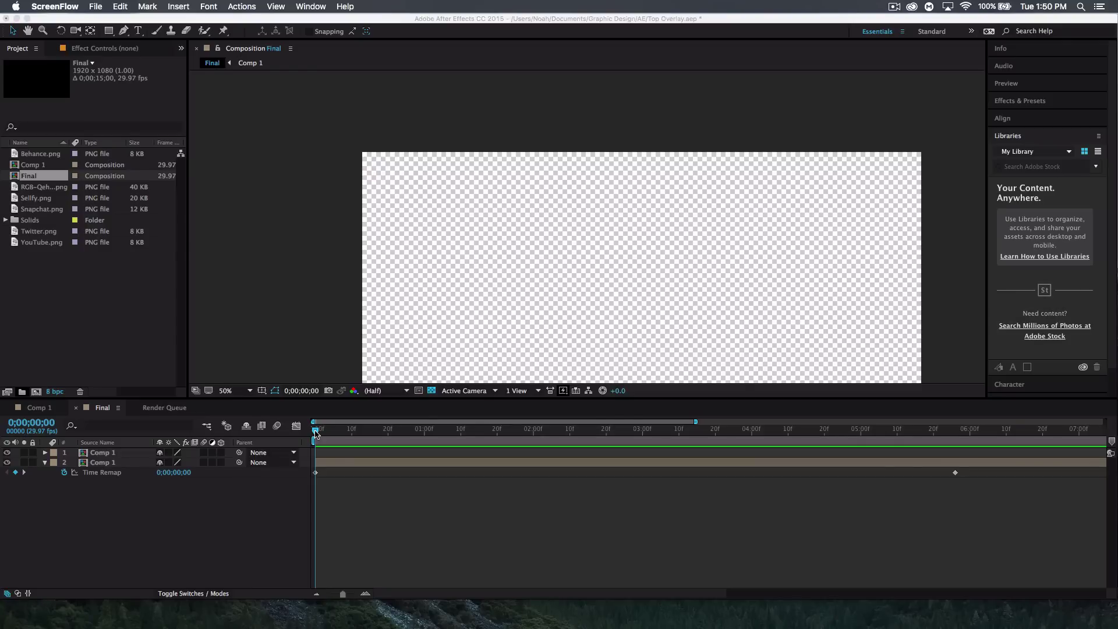
# Step: Play back the Final composition from the start to review the finished top overlay animation
pyautogui.press('space')
pyautogui.click(316, 434)
pyautogui.press('space')
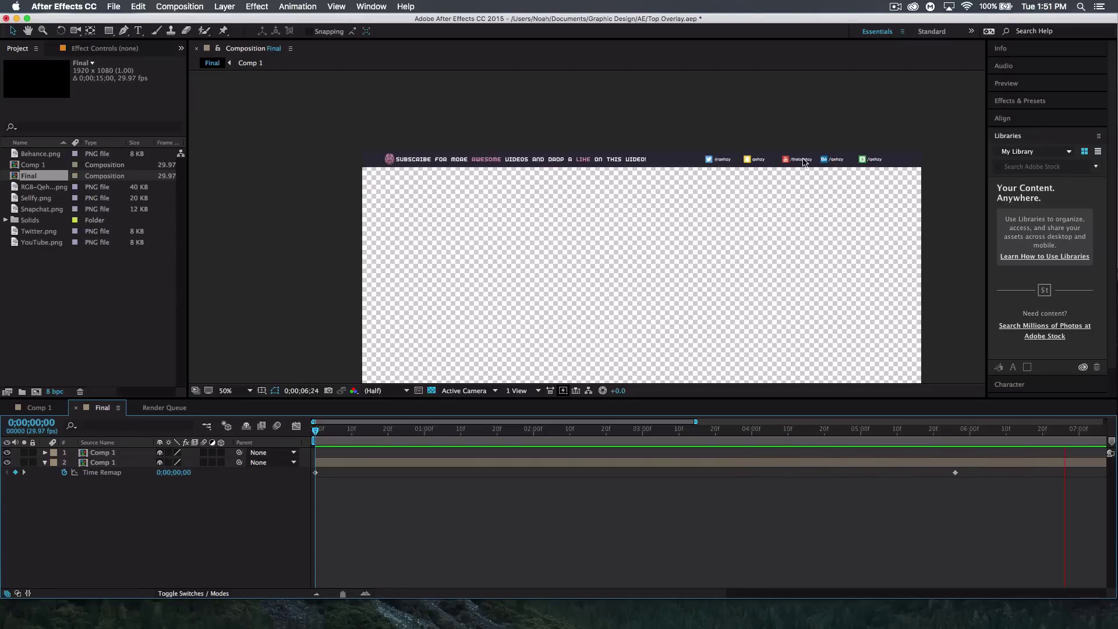
pyautogui.press('space')
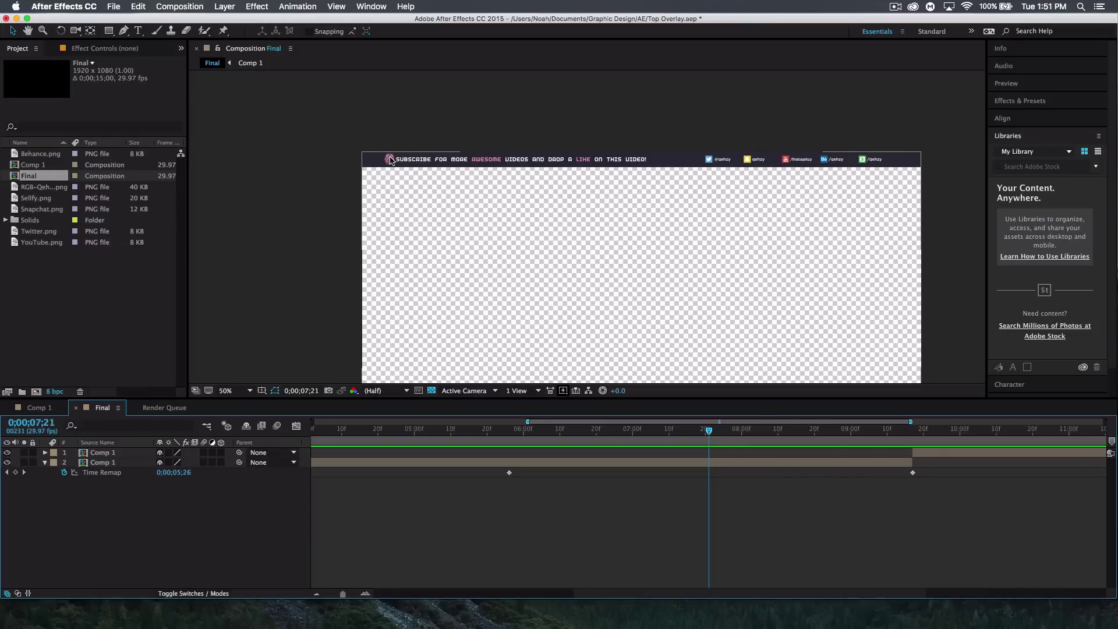
pyautogui.press('space')
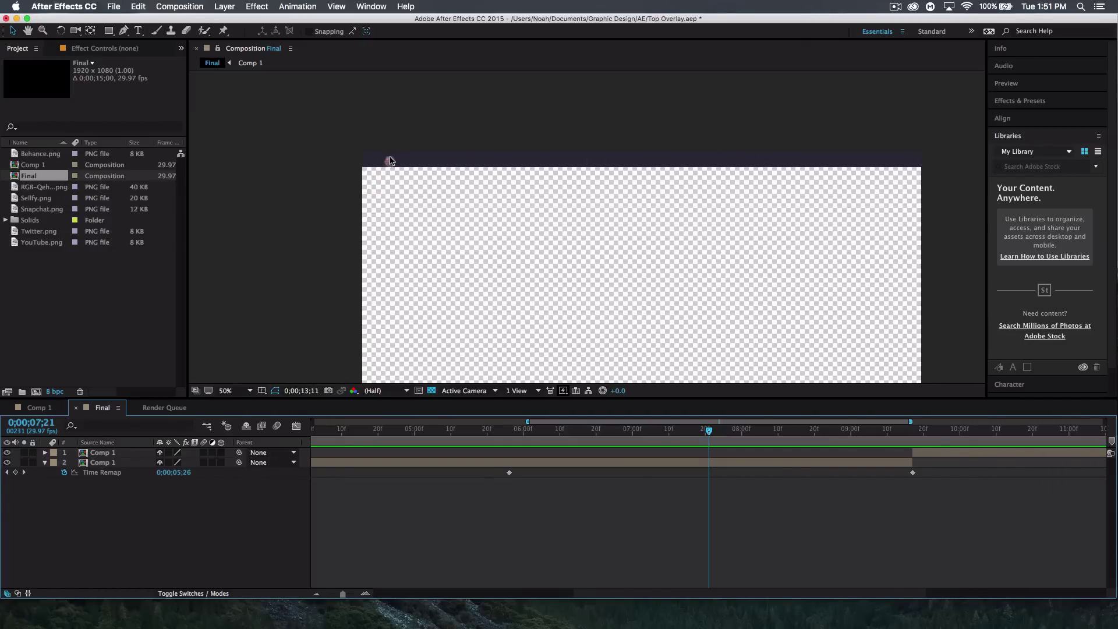
pyautogui.press('space')
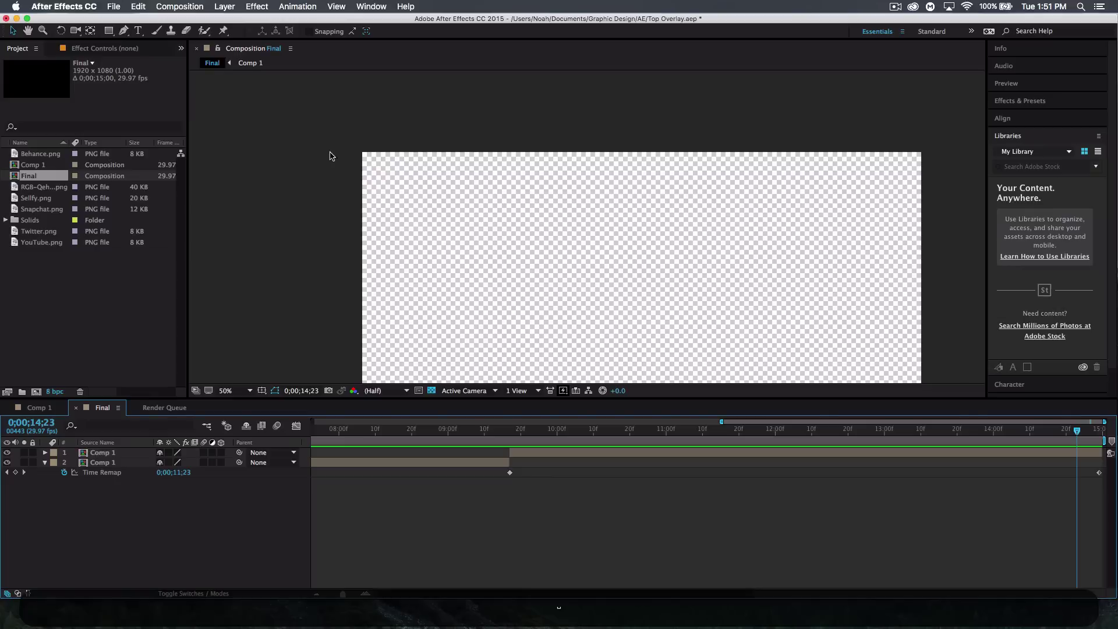
# Step: Start a new empty project in place of the open Top Overlay project
pyautogui.click(115, 4)
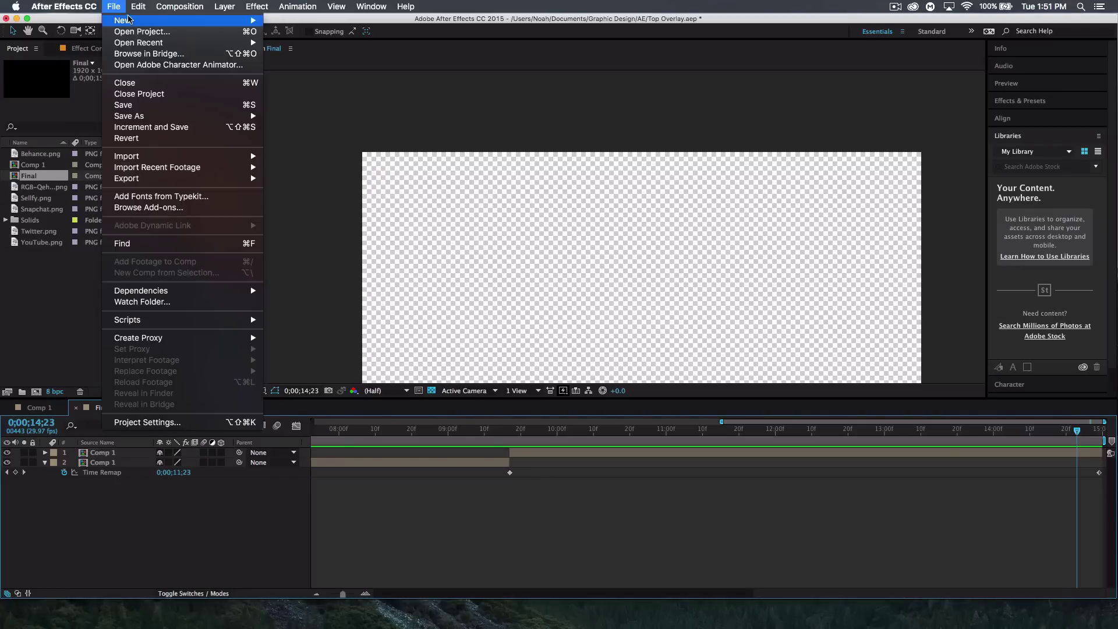
pyautogui.moveTo(143, 21)
pyautogui.click(296, 24)
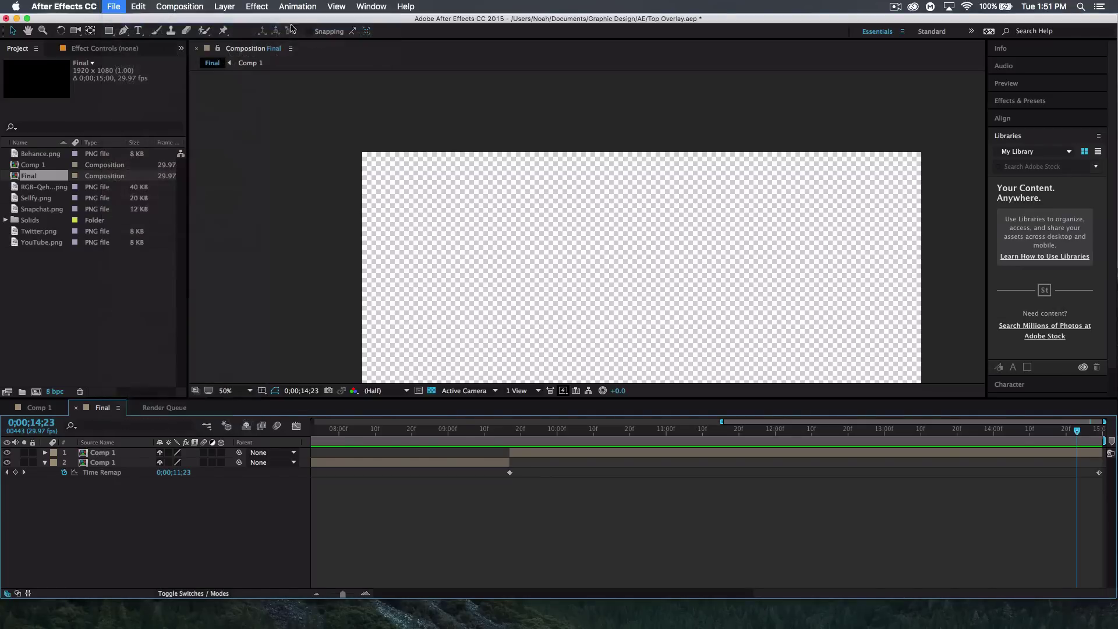
pyautogui.click(529, 329)
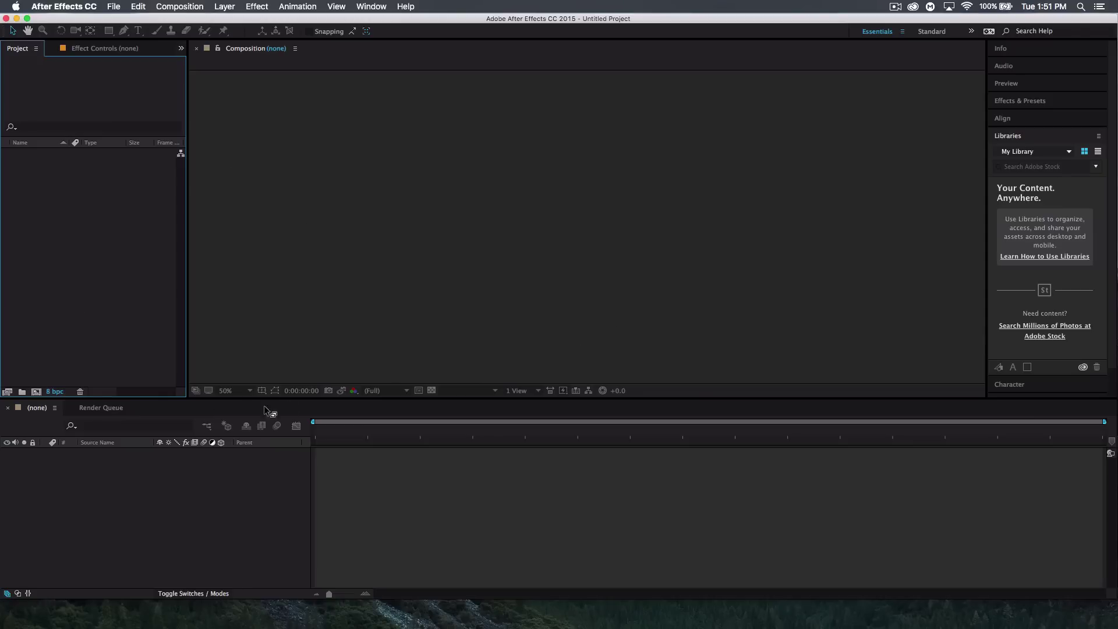
# Step: Create a composition named First Half with the HDTV 1080 29.97 preset, 1920 x 1080 px, lasting 0;00;15;00
pyautogui.click(178, 6)
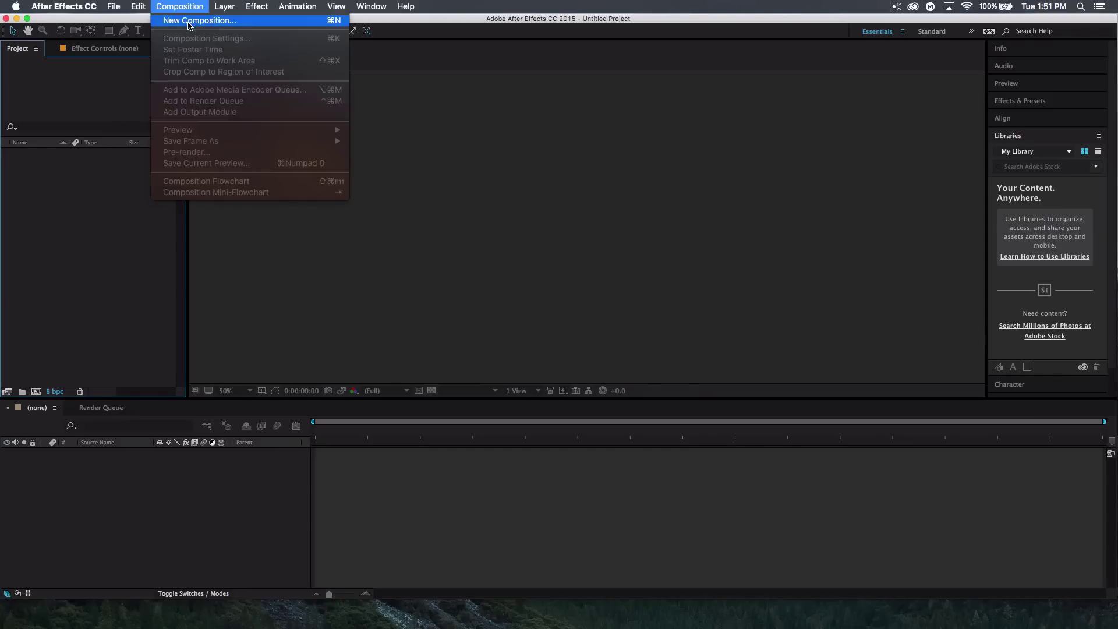
pyautogui.click(195, 21)
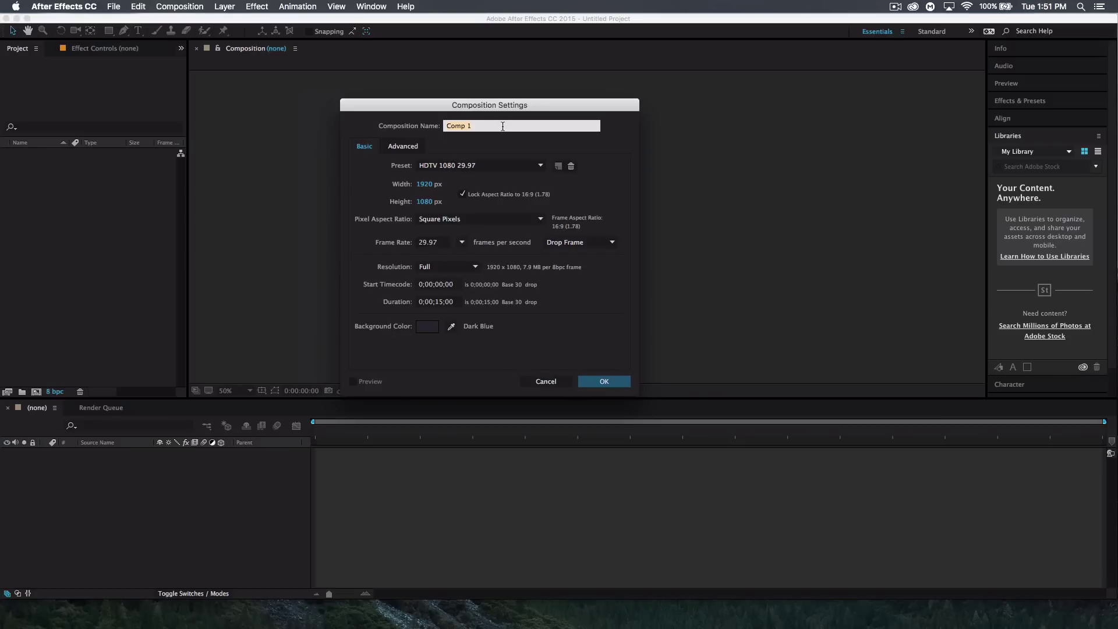
pyautogui.write('First Half')
pyautogui.click(442, 183)
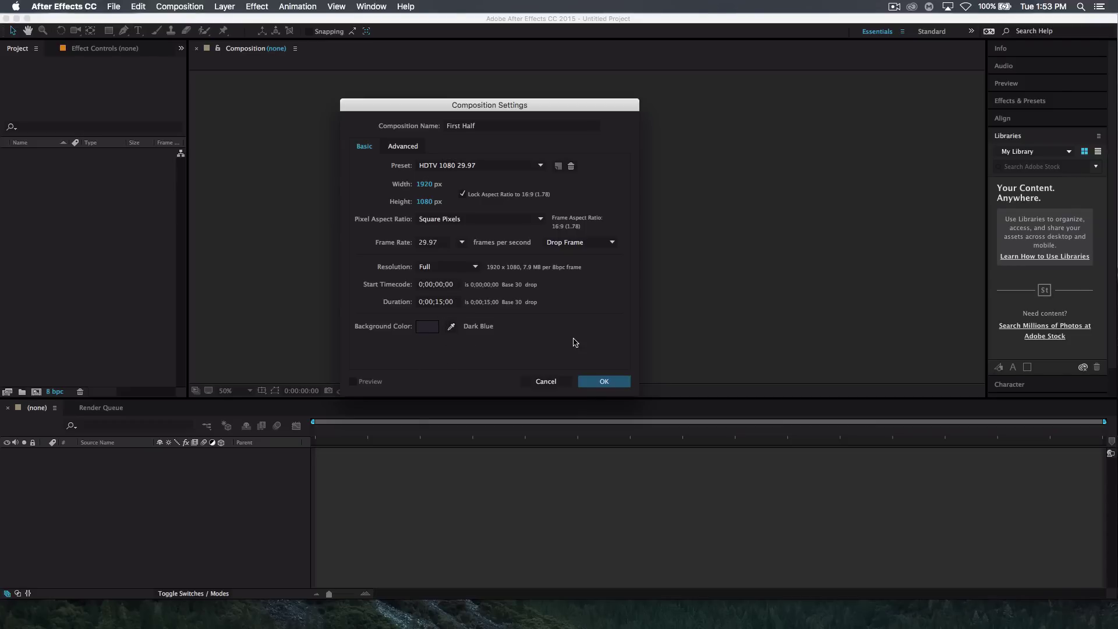
pyautogui.click(600, 381)
pyautogui.click(604, 382)
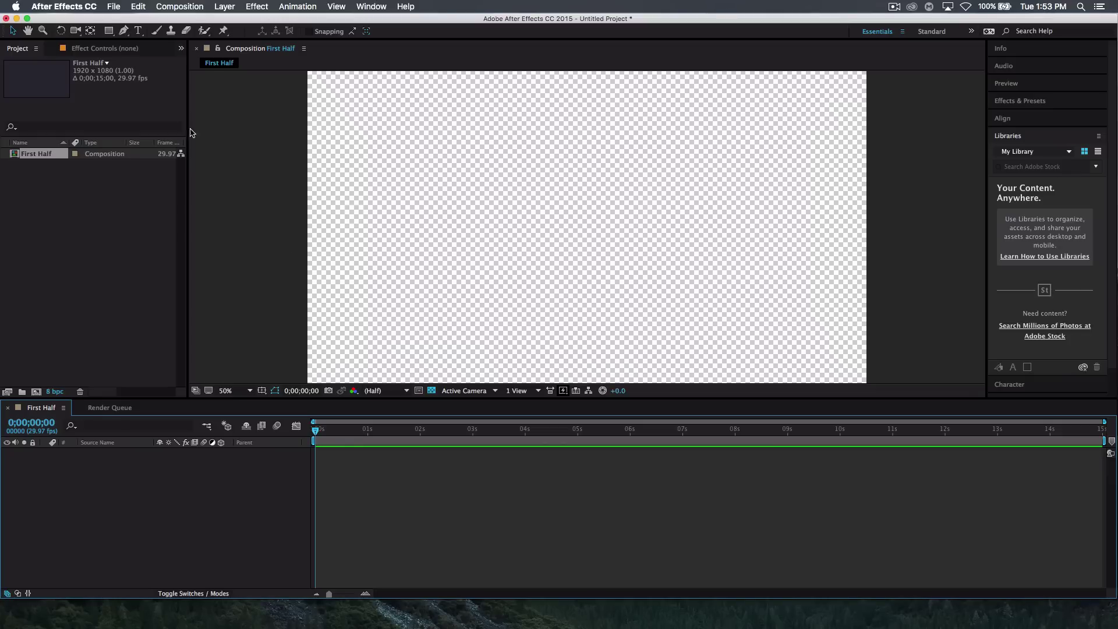
# Step: Add a dark blue 1920 x 1080 px solid layer named Box 1 to the First Half composition
pyautogui.click(220, 8)
pyautogui.moveTo(231, 6)
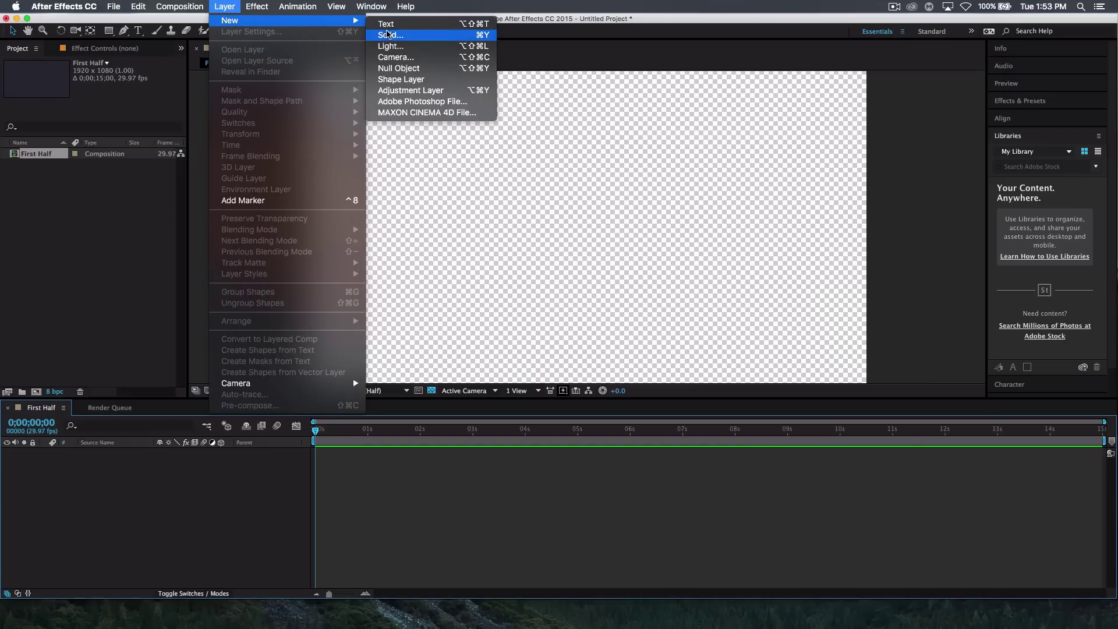
pyautogui.click(388, 35)
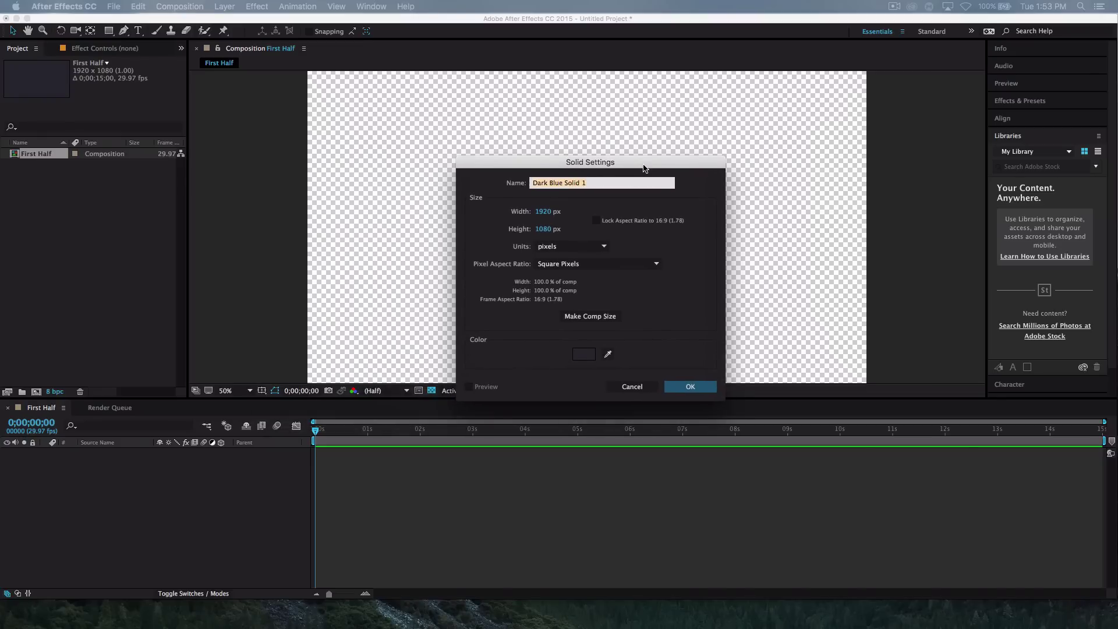
pyautogui.moveTo(644, 165); pyautogui.dragTo(649, 154)
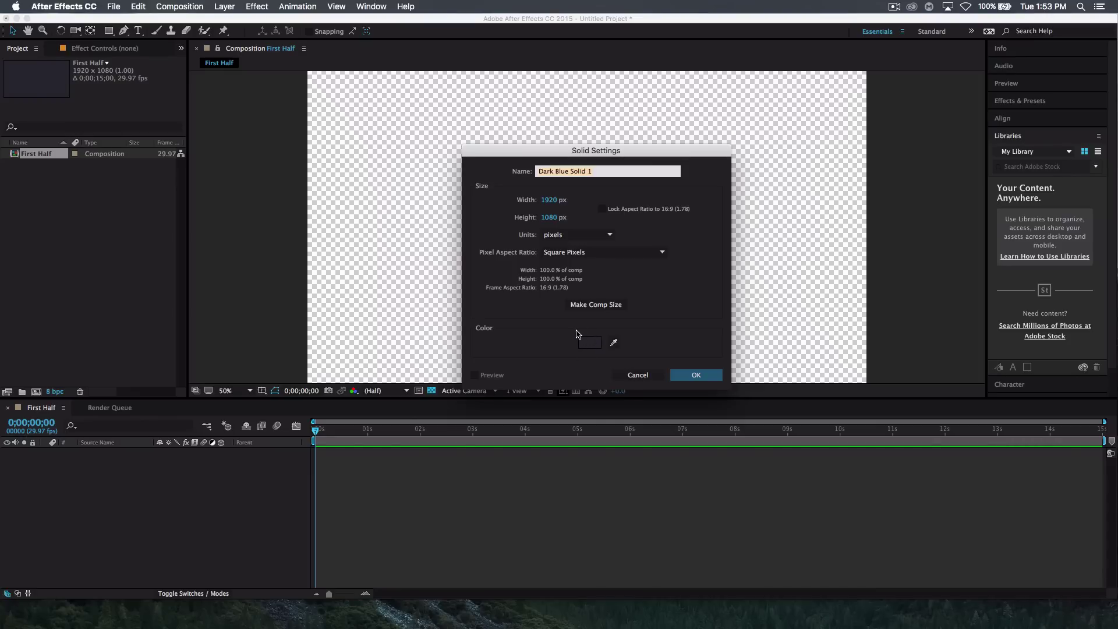
pyautogui.write('Box 1')
pyautogui.click(718, 372)
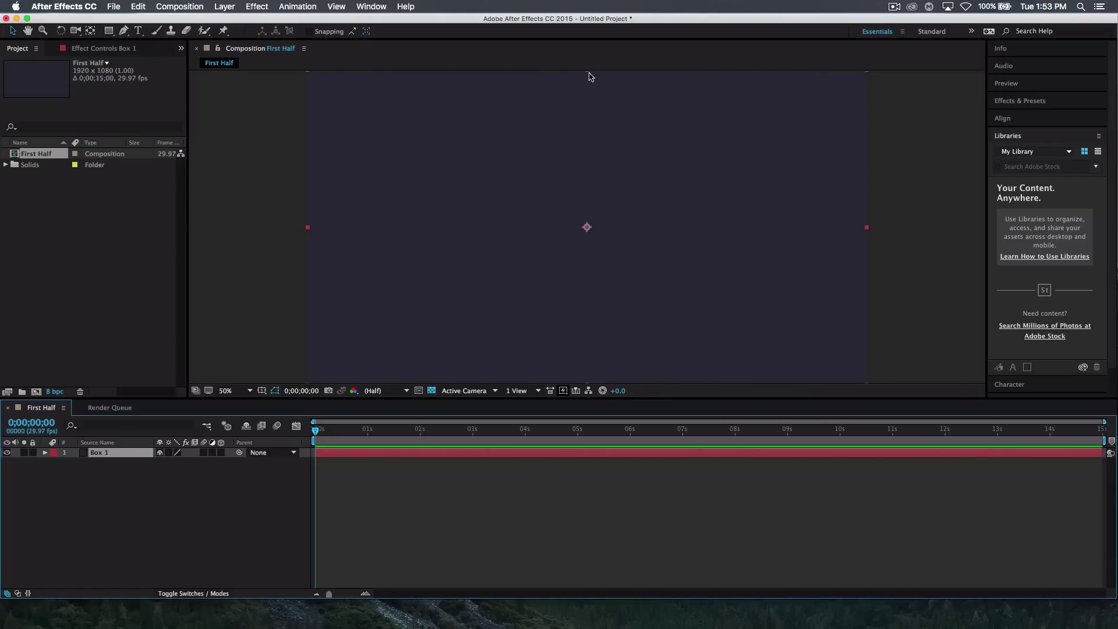
# Step: Squash Box 1 vertically into a thin full-width bar and place it flush with the frame's top edge, at about 960, 28
pyautogui.moveTo(587, 73); pyautogui.dragTo(595, 224)
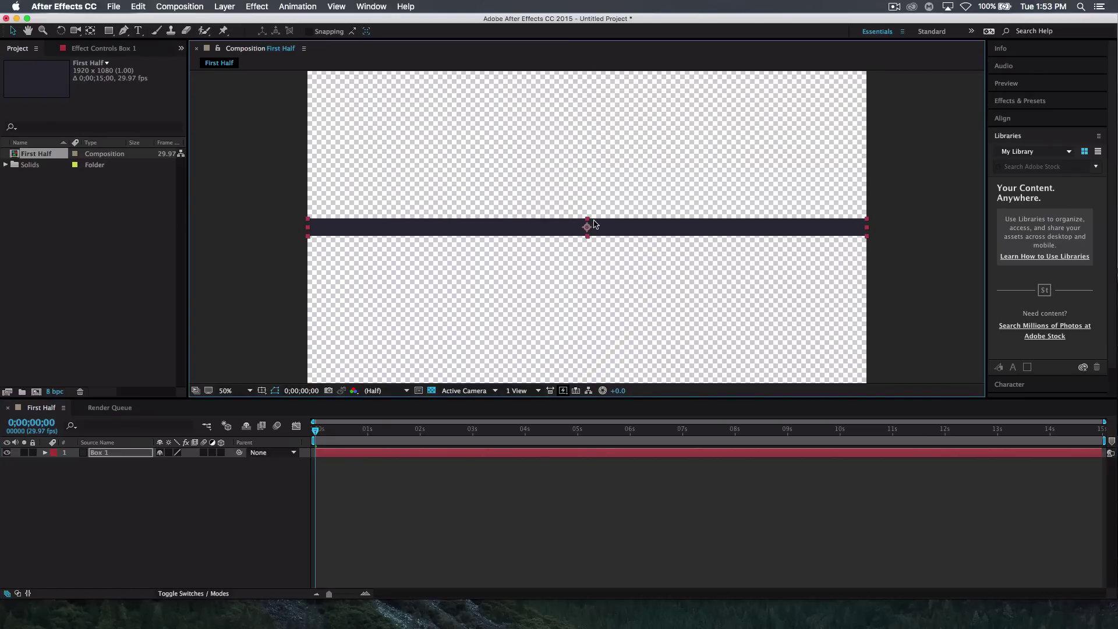
pyautogui.moveTo(616, 233); pyautogui.dragTo(610, 88)
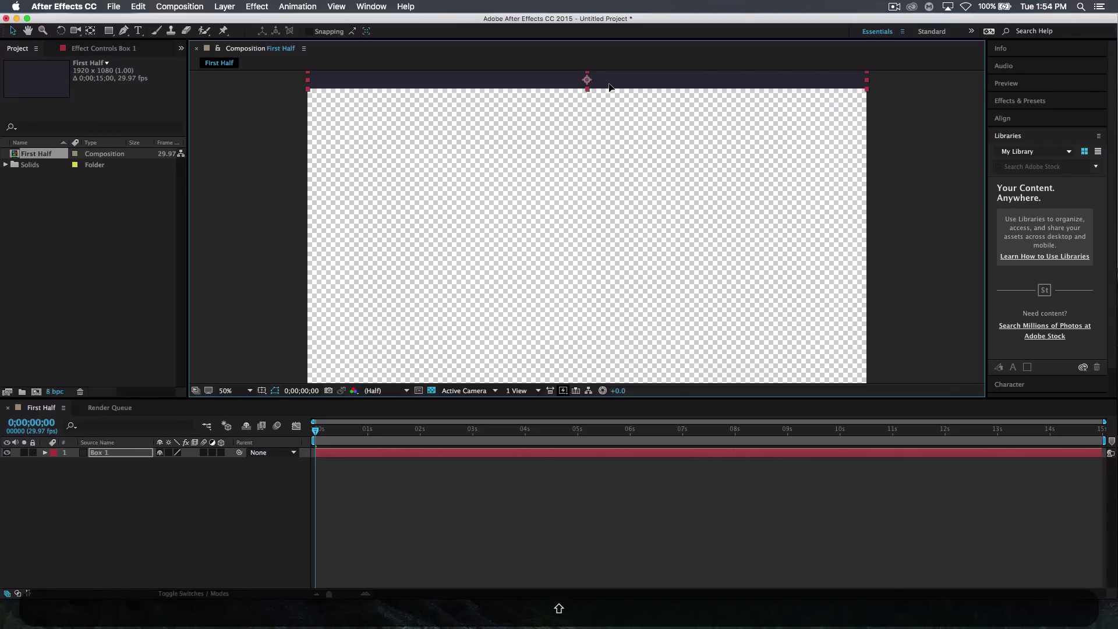
pyautogui.click(908, 156)
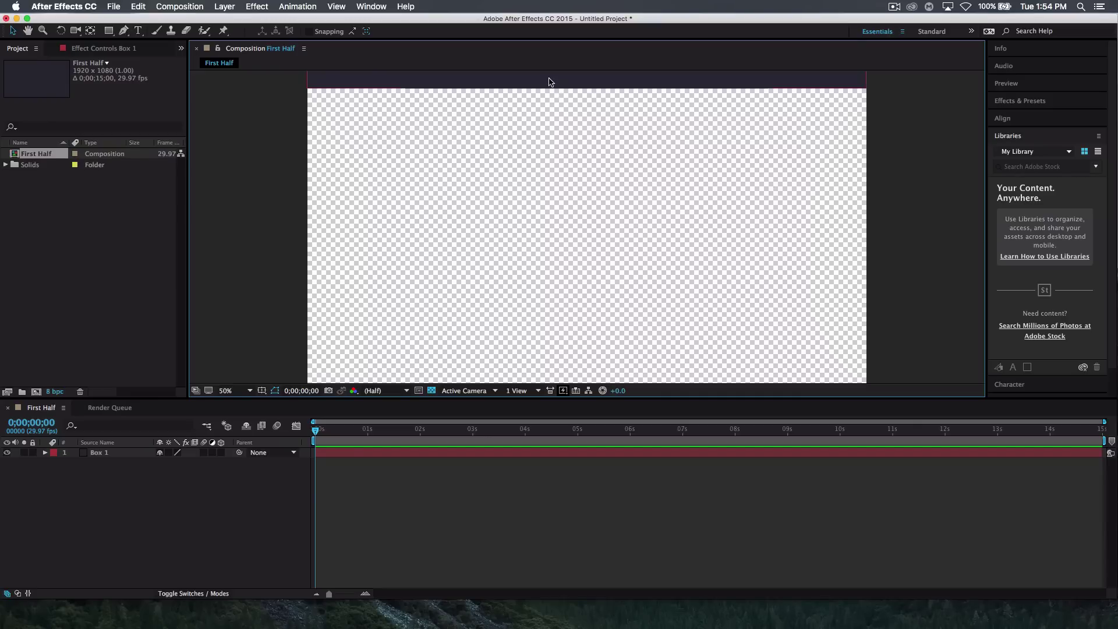
pyautogui.press('space')
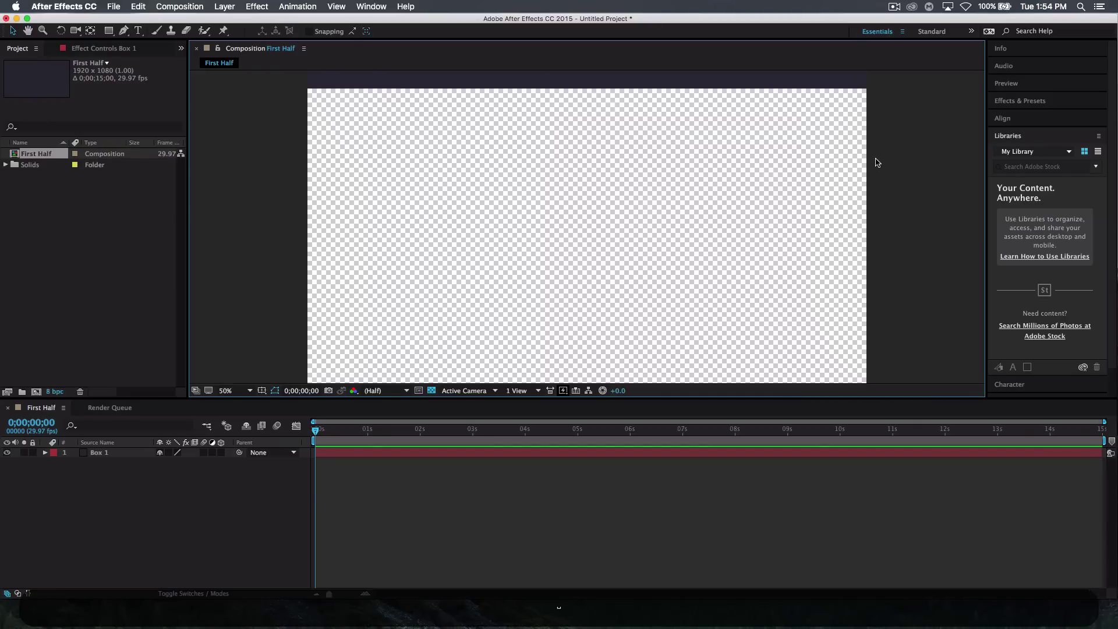
pyautogui.moveTo(880, 152); pyautogui.dragTo(879, 251)
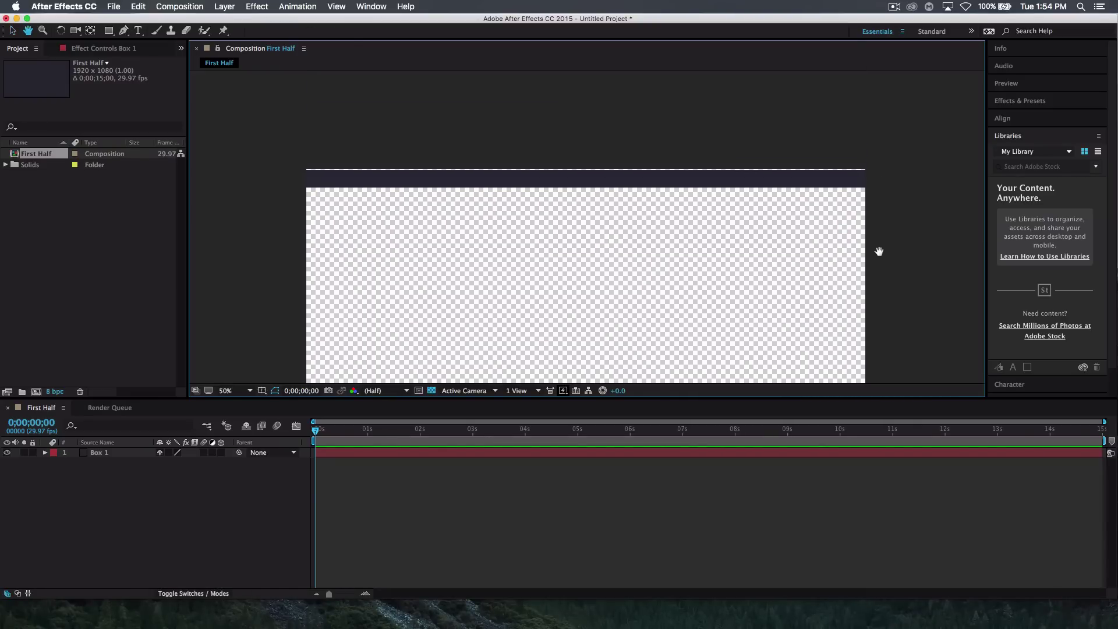
pyautogui.click(542, 184)
pyautogui.moveTo(545, 182); pyautogui.dragTo(546, 180)
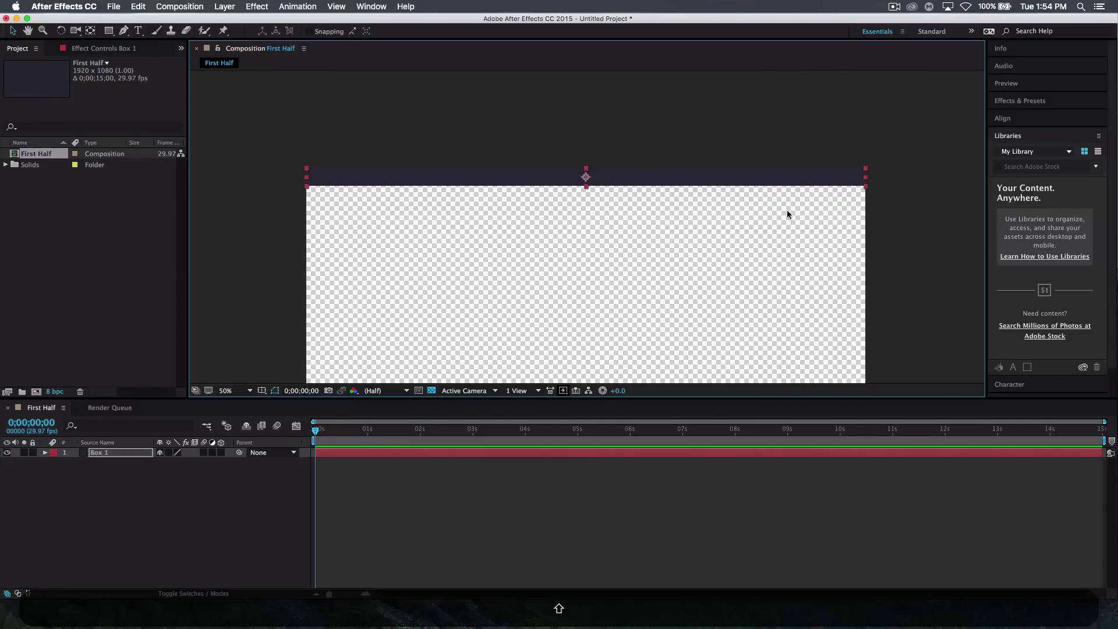
pyautogui.click(890, 242)
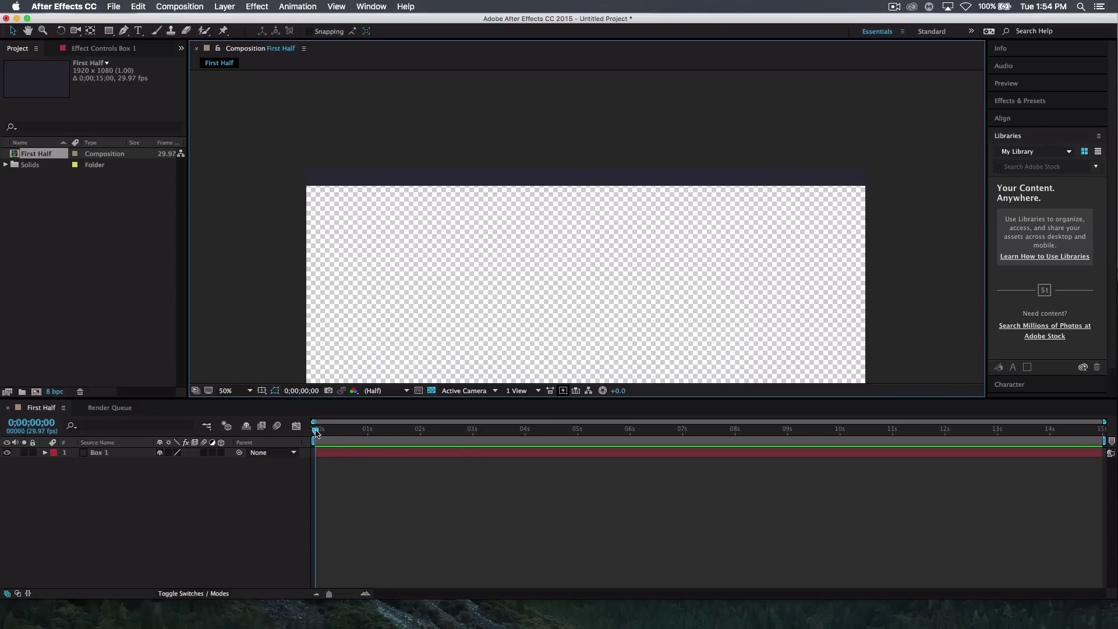
# Step: Start animating Box 1's Position with a keyframe at 0;00;01;22
pyautogui.moveTo(315, 433); pyautogui.dragTo(406, 432)
pyautogui.click(98, 453)
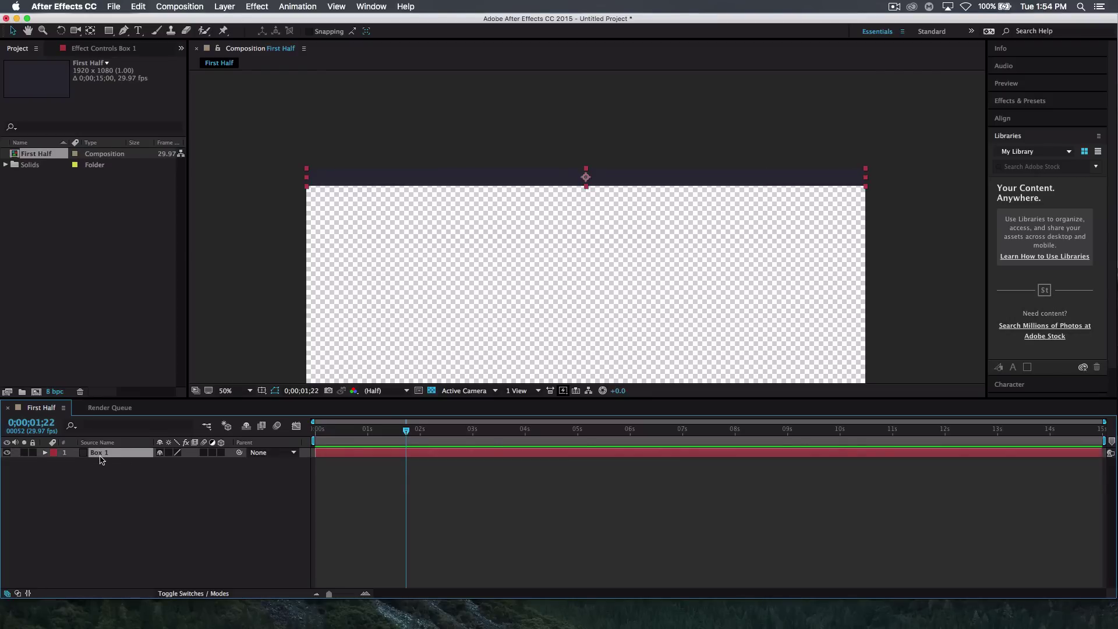
pyautogui.press('p')
pyautogui.click(74, 463)
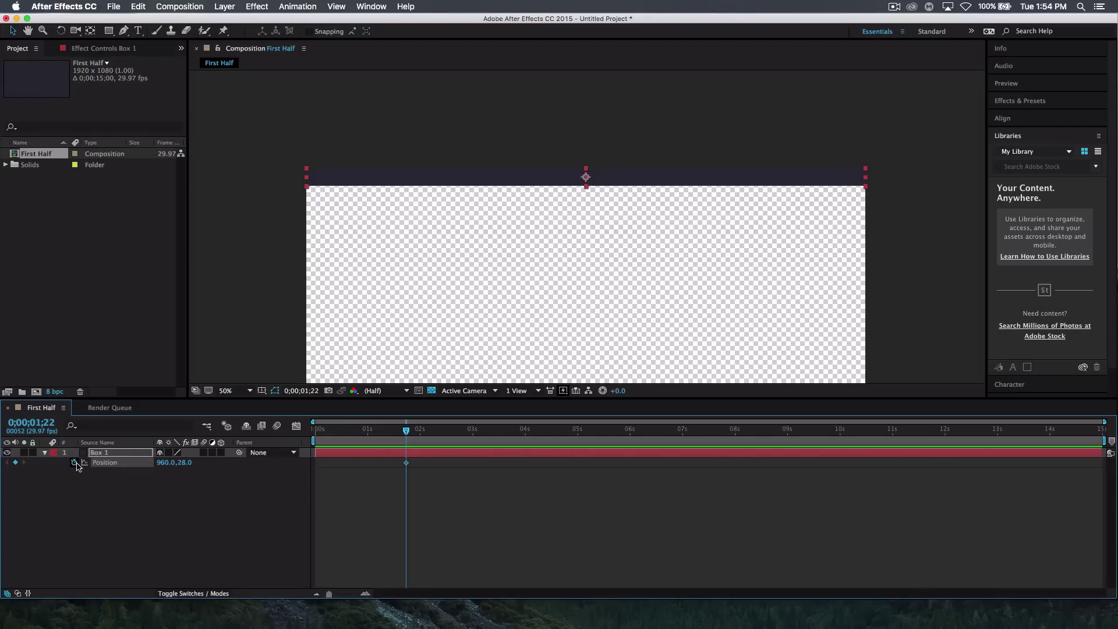
# Step: At 0;00;00;00, move Box 1 just above the frame to about 960, -38, and preview the slide-in
pyautogui.moveTo(406, 432); pyautogui.dragTo(277, 436)
pyautogui.click(530, 182)
pyautogui.moveTo(529, 181); pyautogui.dragTo(540, 163)
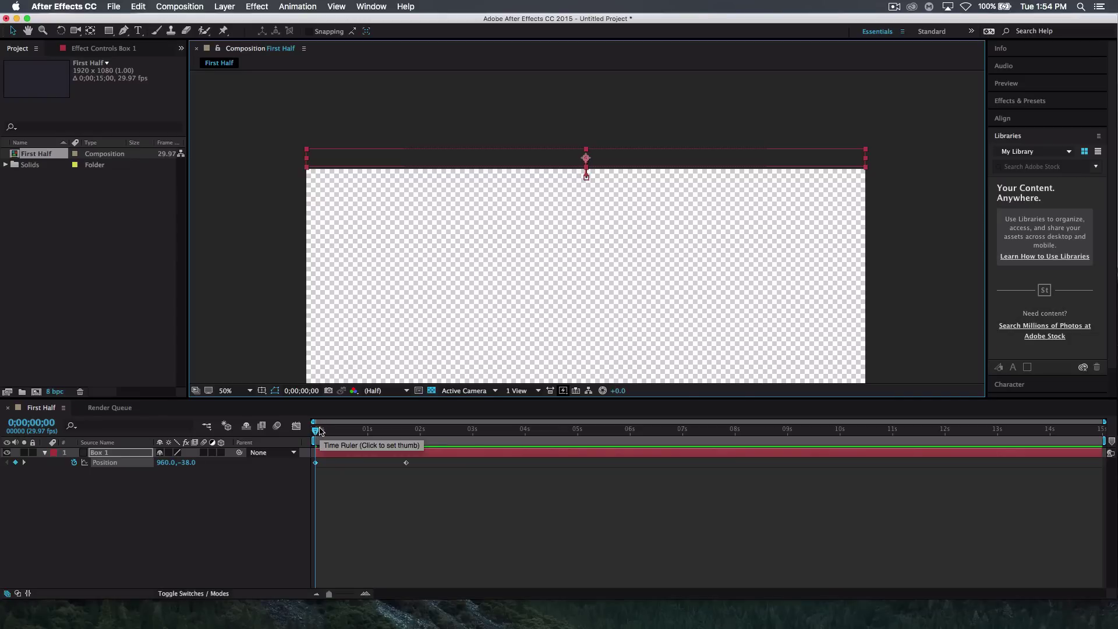
pyautogui.press('space')
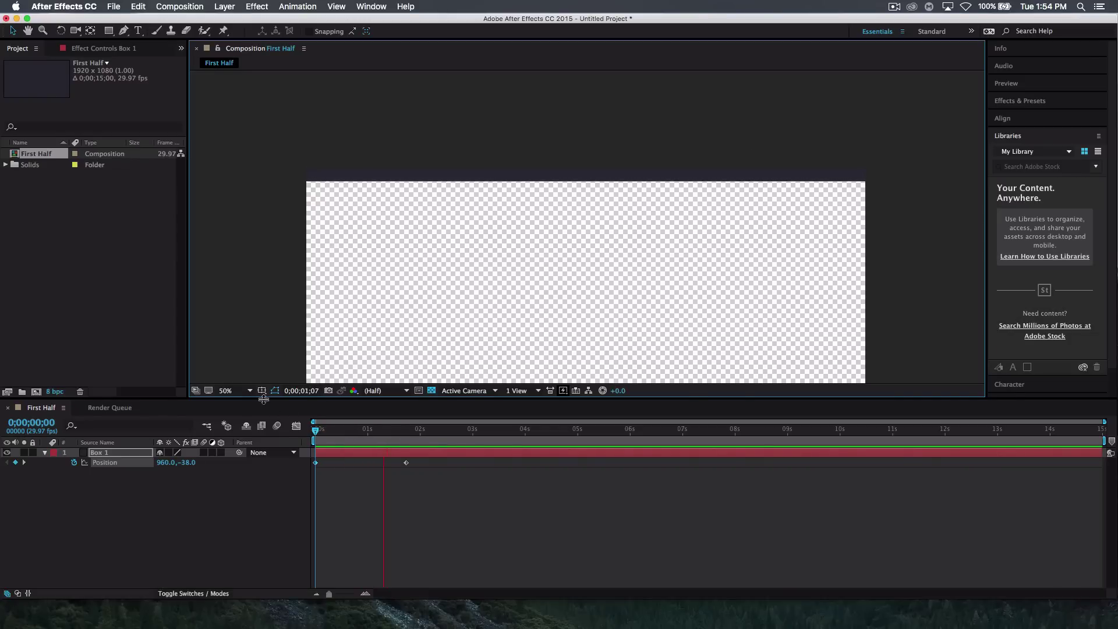
pyautogui.press('space')
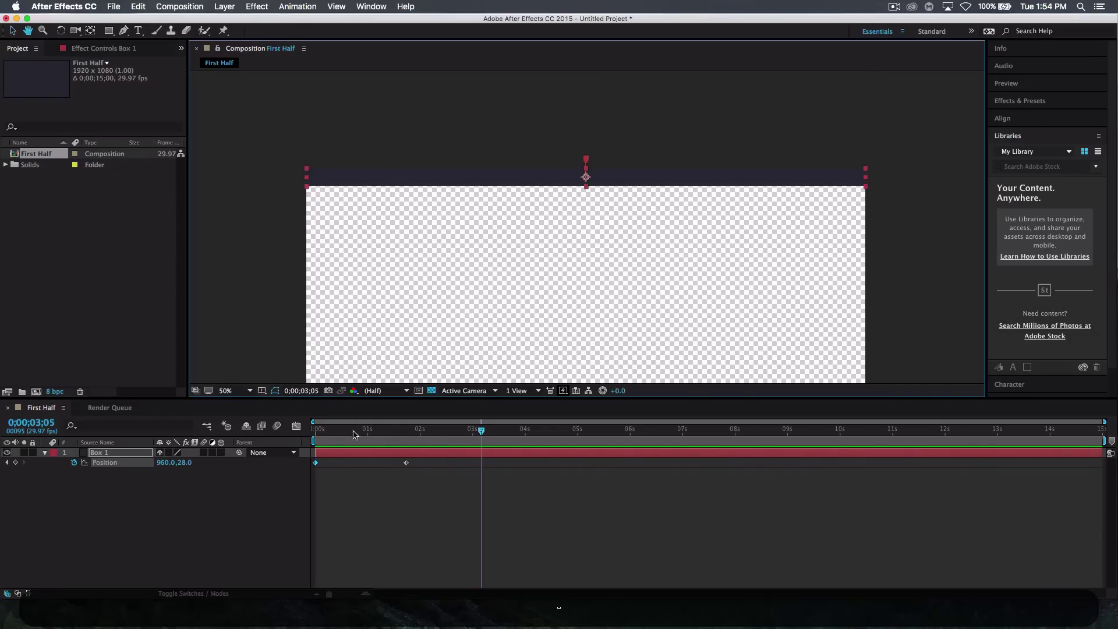
# Step: Shorten the slide-in by moving Box 1's ending Position keyframe to 1 second, and preview the faster motion
pyautogui.moveTo(405, 464); pyautogui.dragTo(368, 463)
pyautogui.moveTo(323, 432); pyautogui.dragTo(304, 434)
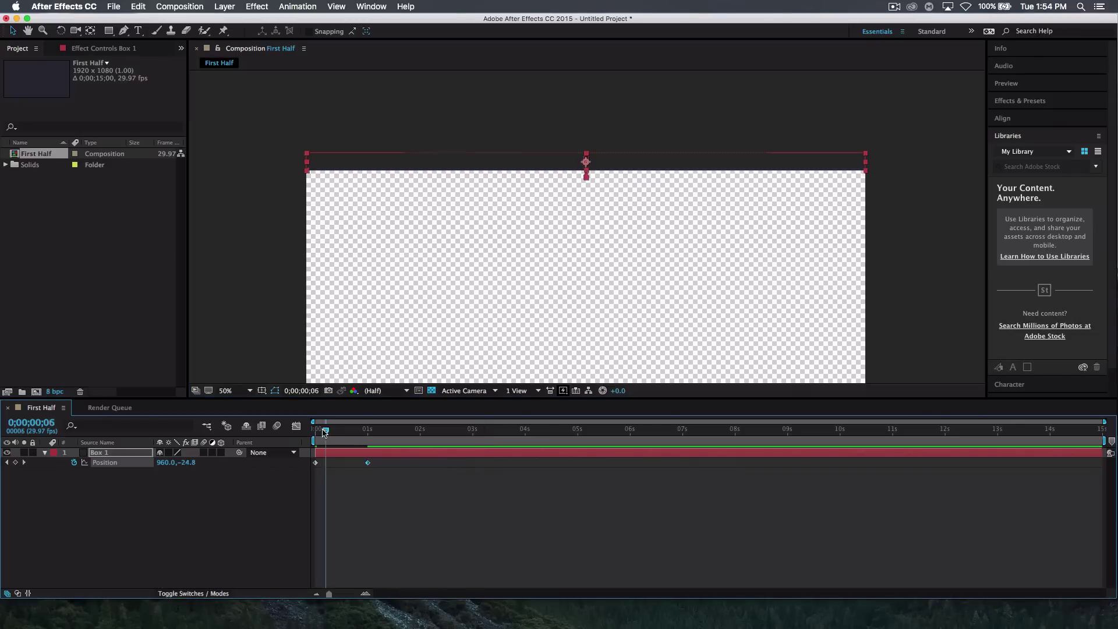
pyautogui.press('space')
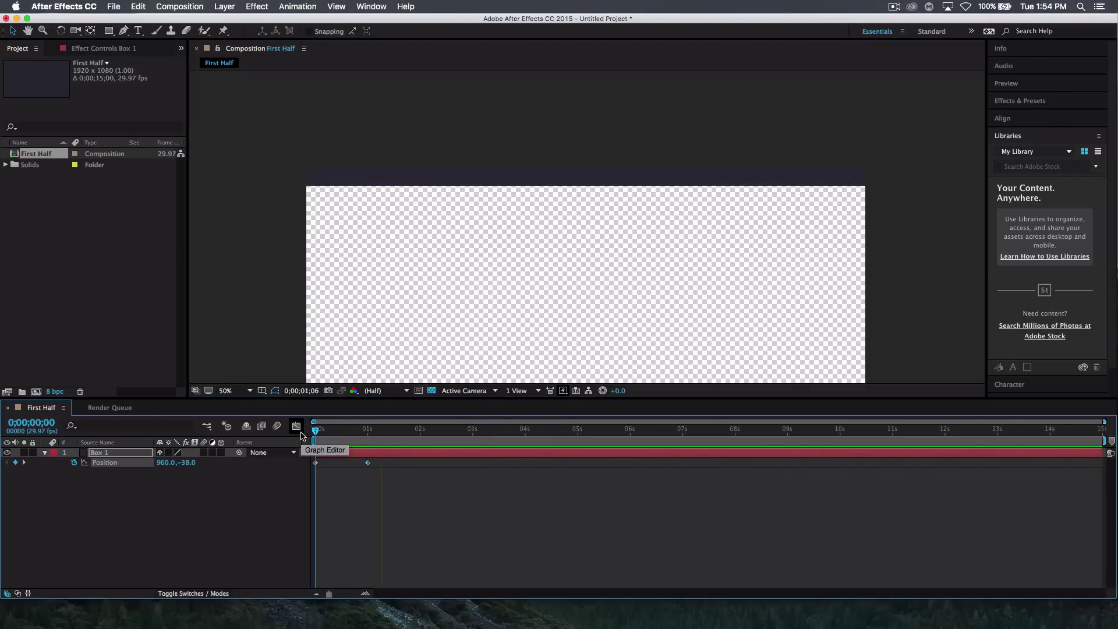
pyautogui.press('space')
pyautogui.moveTo(402, 433); pyautogui.dragTo(315, 434)
pyautogui.press('super+z')
pyautogui.click(393, 490)
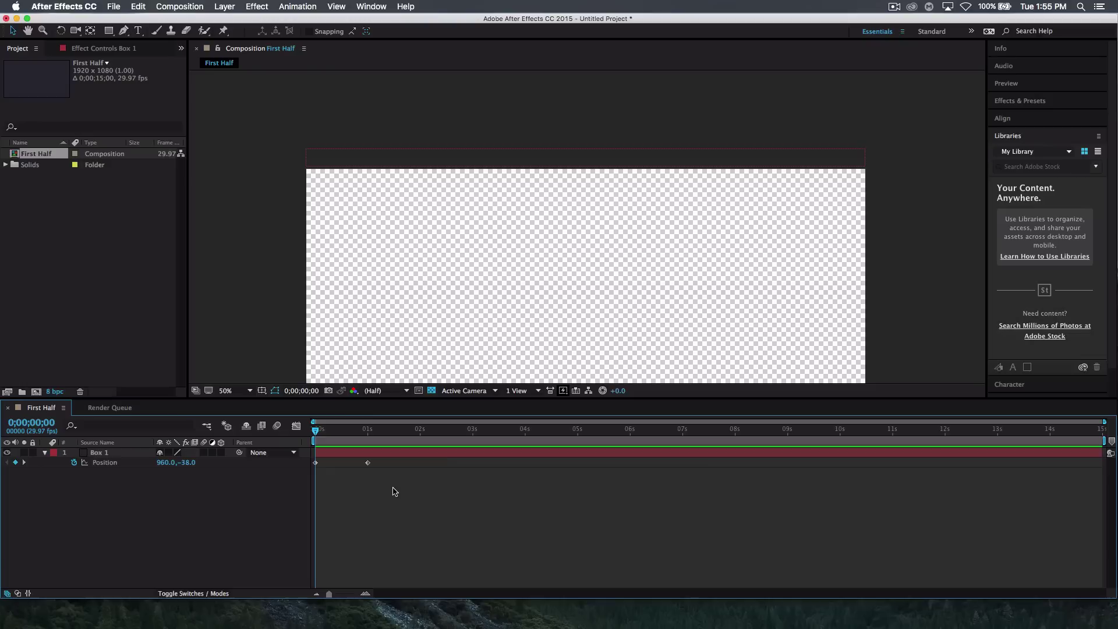
# Step: Apply Easy Ease to both of Box 1's Position keyframes
pyautogui.moveTo(390, 490); pyautogui.dragTo(315, 464)
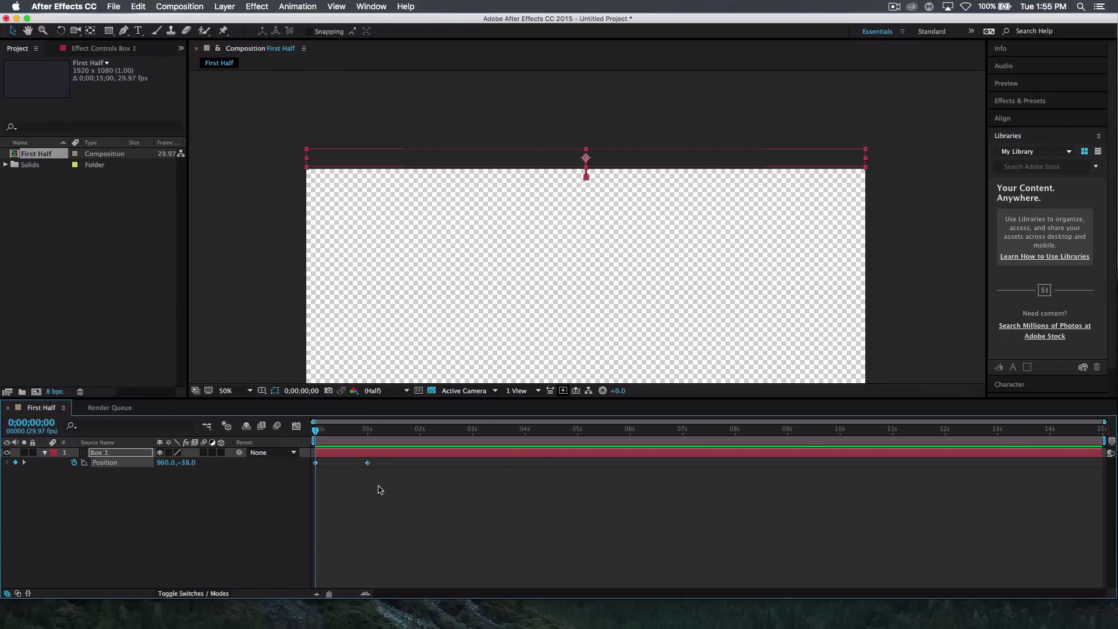
pyautogui.press('F9')
pyautogui.click(365, 473)
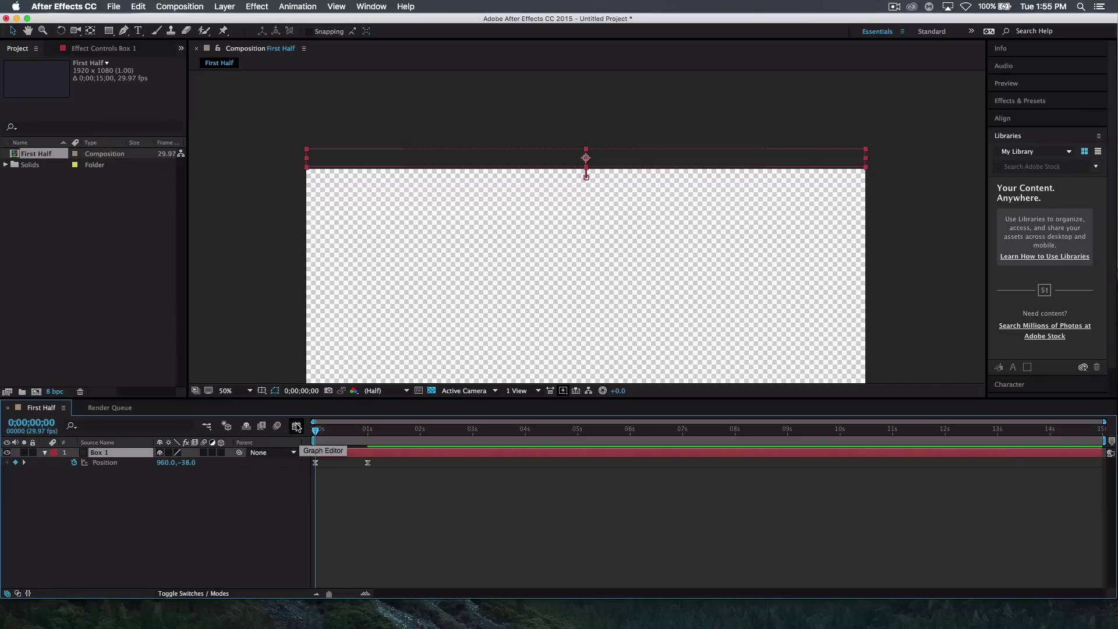
# Step: In the Graph Editor, extend the ending Position keyframe's influence handle about halfway toward the start so the bar decelerates gradually
pyautogui.click(296, 428)
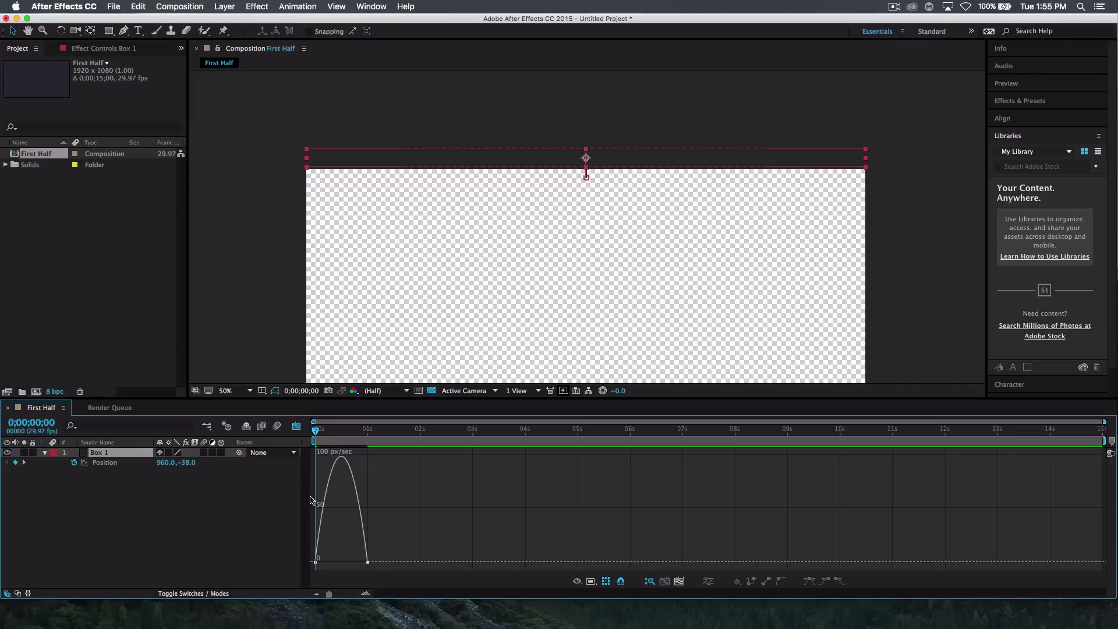
pyautogui.click(368, 563)
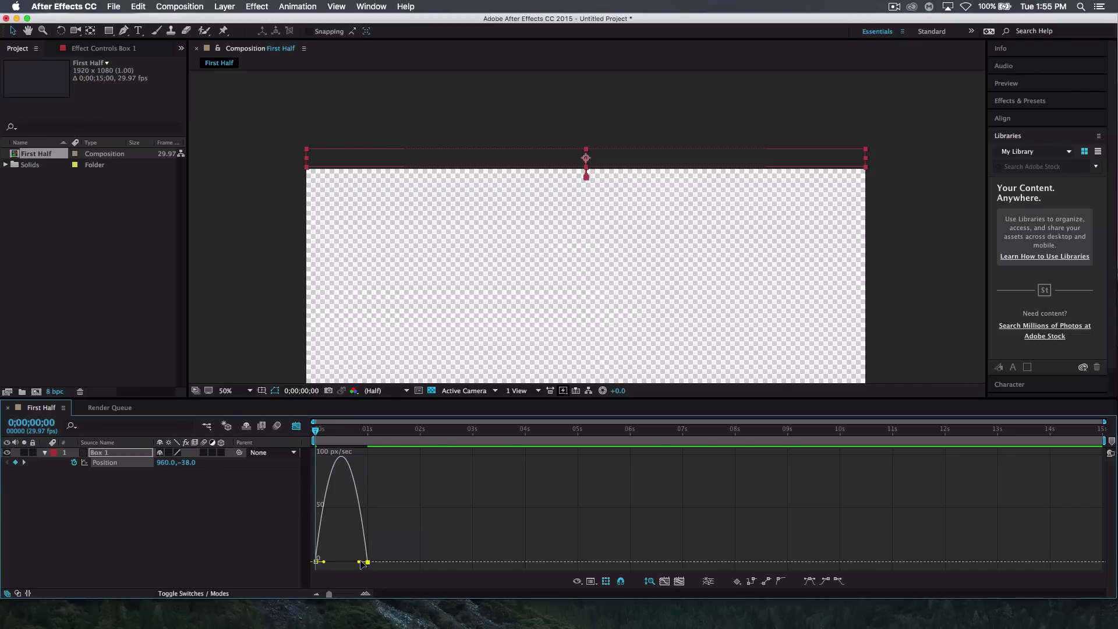
pyautogui.moveTo(361, 565); pyautogui.dragTo(339, 564)
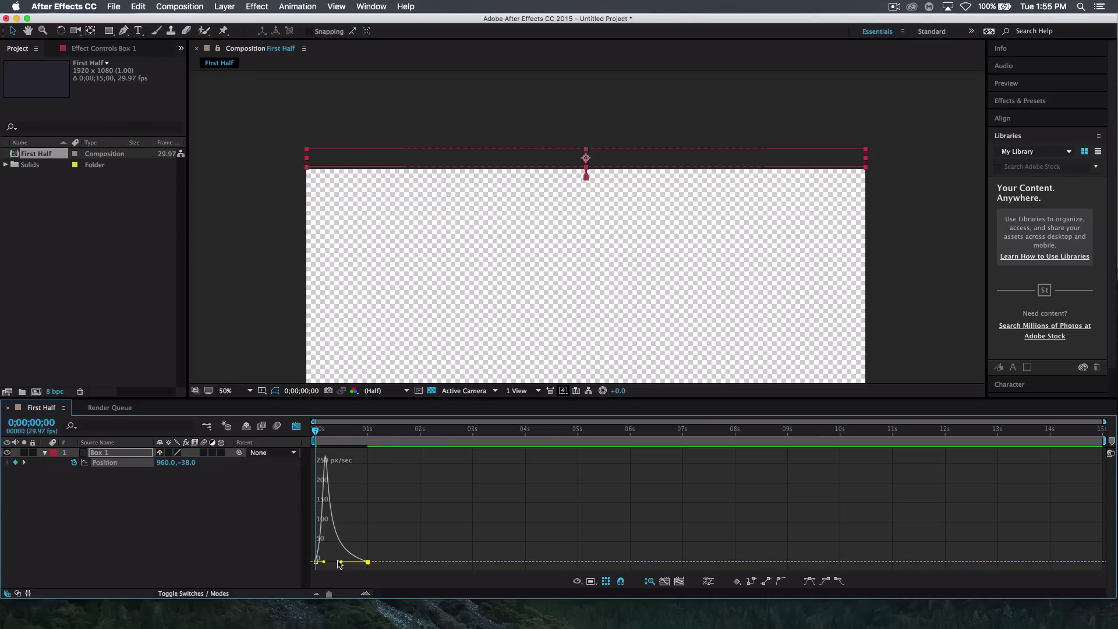
# Step: Leave the Graph Editor and preview Box 1's eased slide-in from the start of the composition
pyautogui.click(298, 430)
pyautogui.moveTo(317, 434)
pyautogui.mouseDown()
pyautogui.moveTo(360, 433)
pyautogui.moveTo(312, 430)
pyautogui.mouseUp()
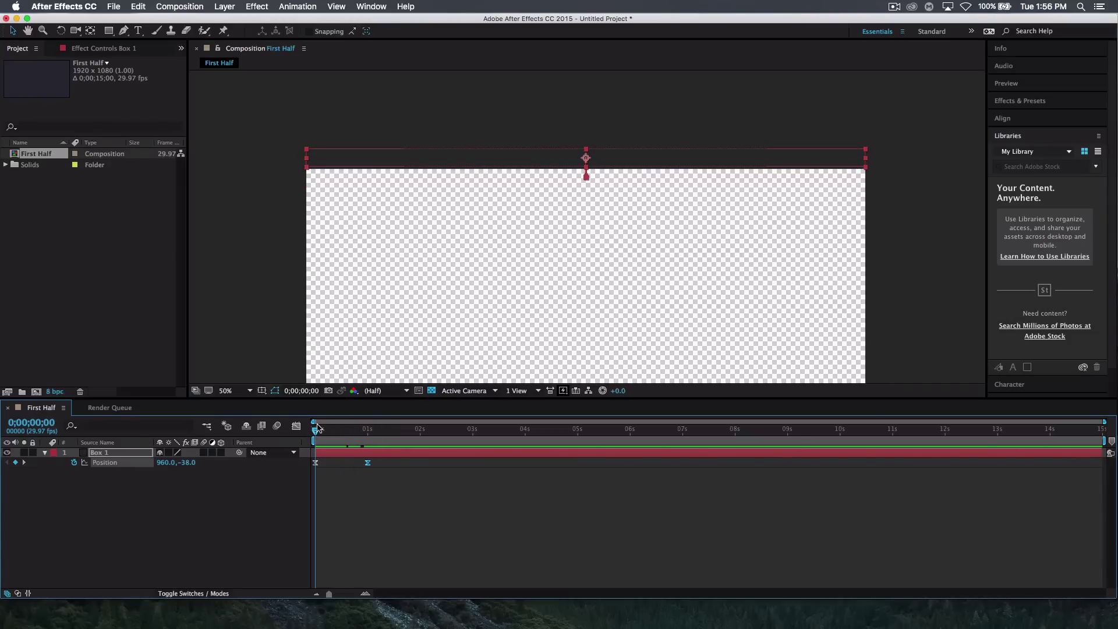
pyautogui.press('space')
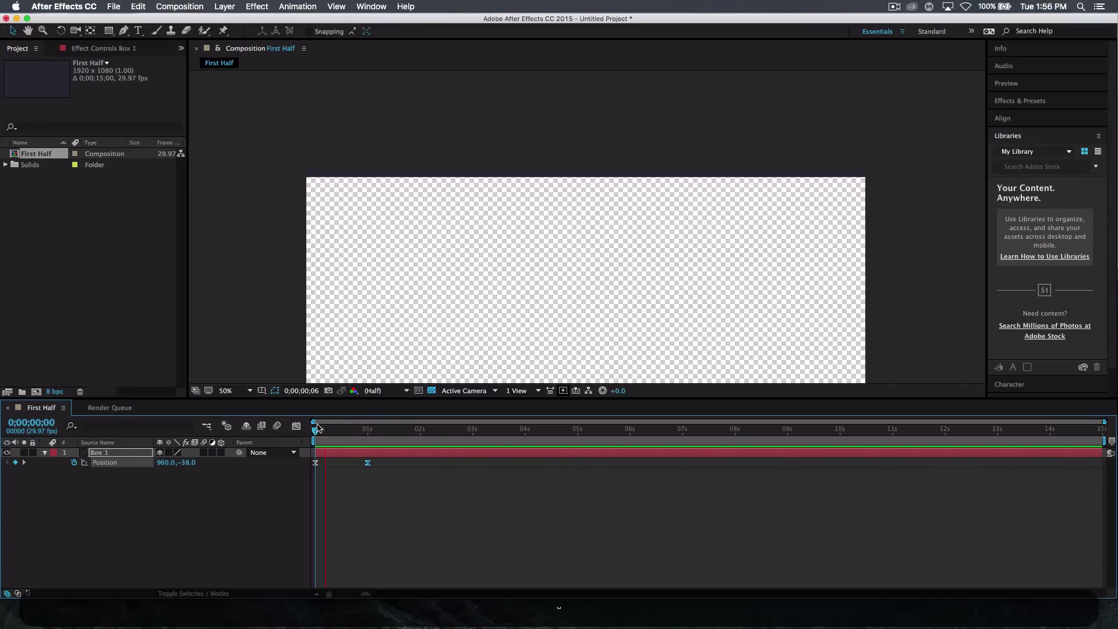
pyautogui.press('space')
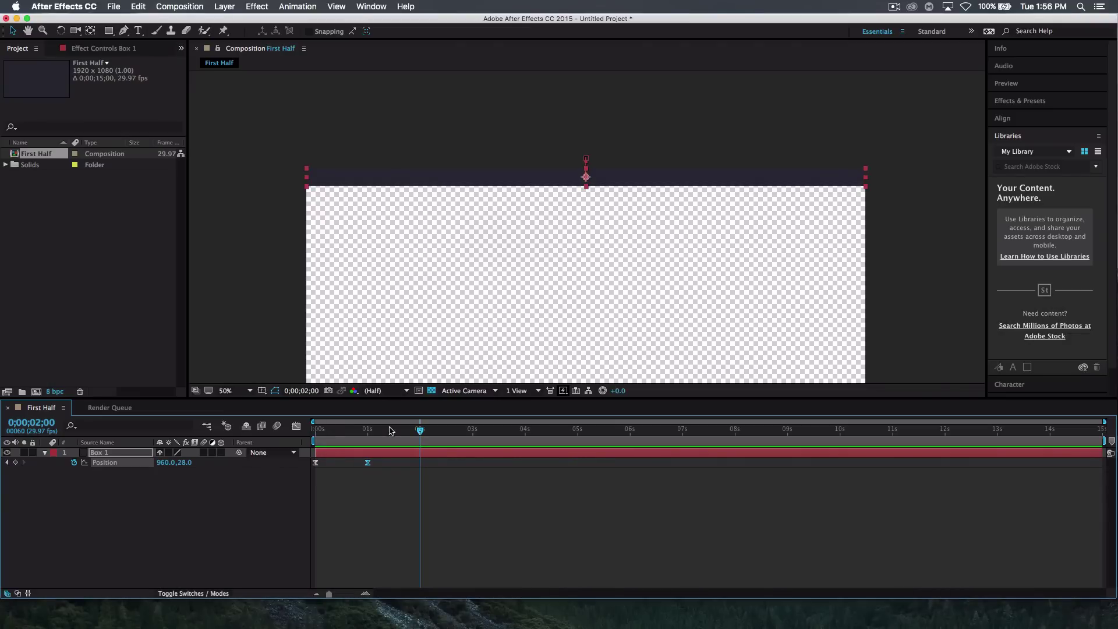
pyautogui.moveTo(420, 430); pyautogui.dragTo(302, 436)
pyautogui.press('space')
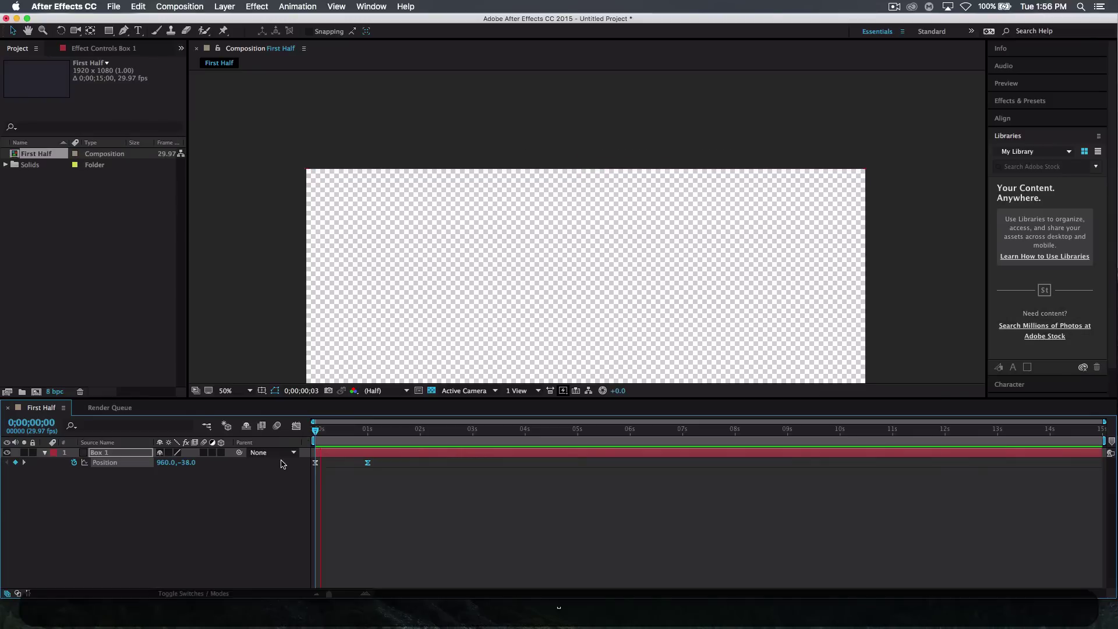
pyautogui.click(373, 465)
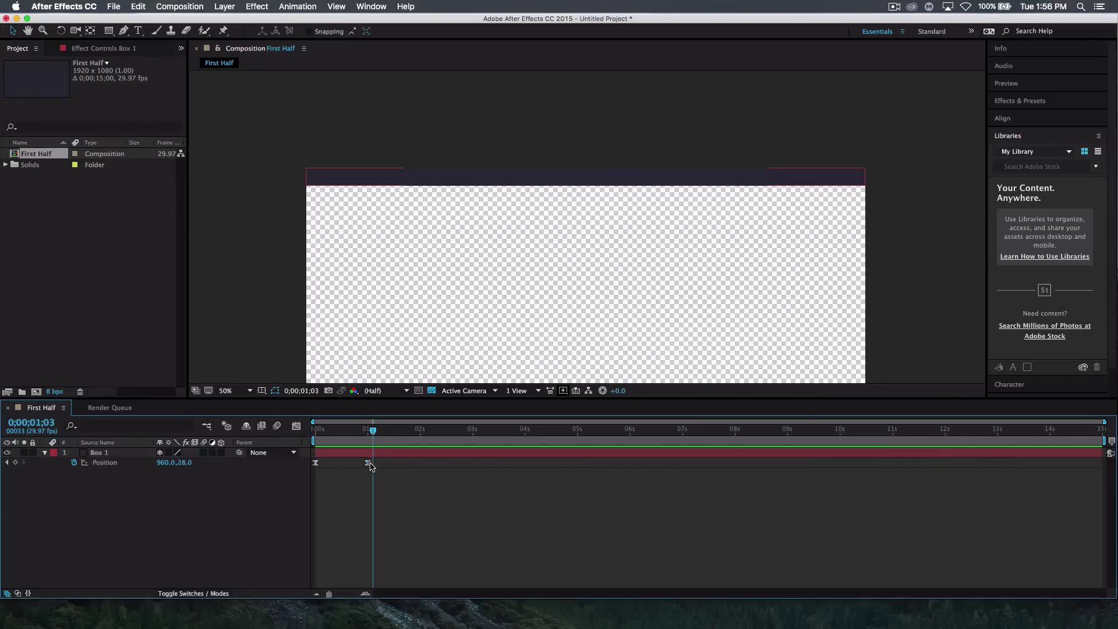
# Step: Lengthen the slide-in by moving Box 1's ending Position keyframe to 0;00;01;14, and preview the slower motion
pyautogui.click(368, 464)
pyautogui.moveTo(368, 464); pyautogui.dragTo(392, 467)
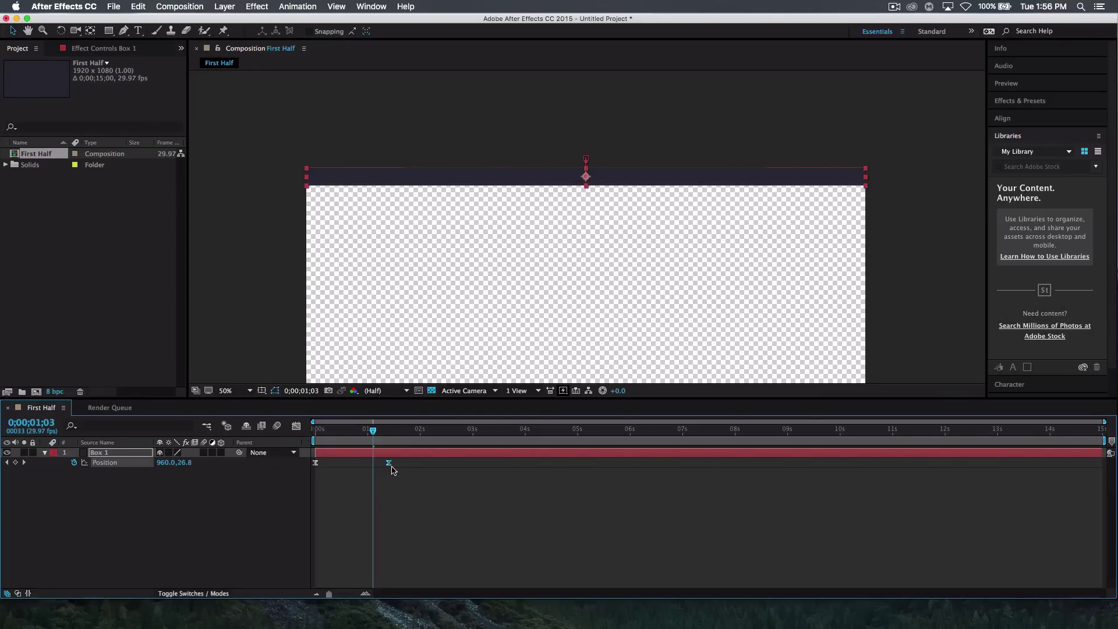
pyautogui.moveTo(334, 432); pyautogui.dragTo(302, 431)
pyautogui.press('space')
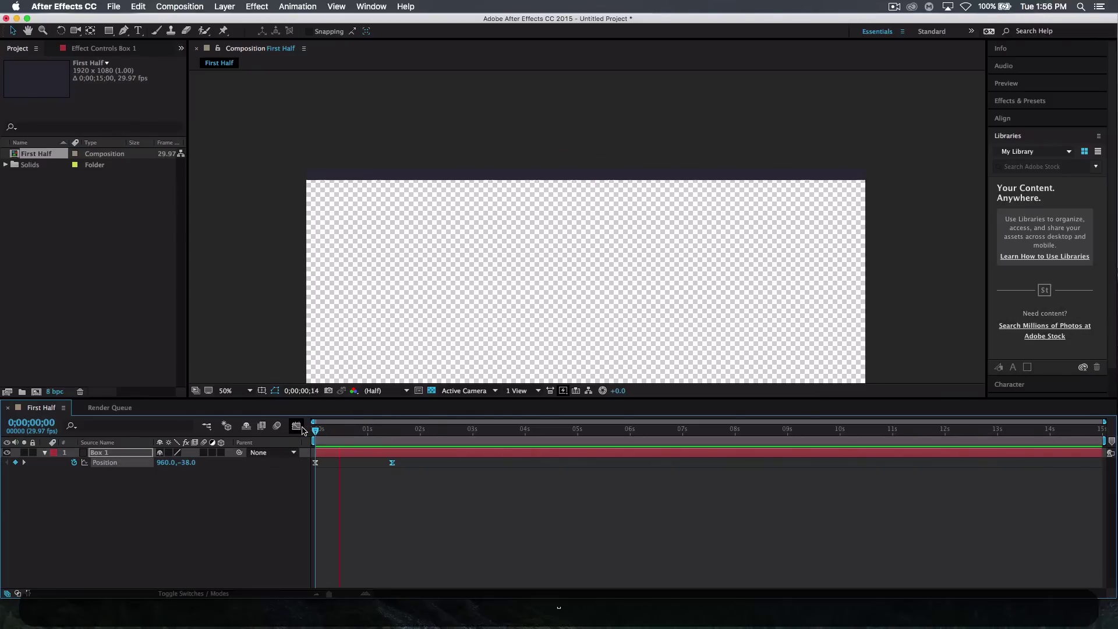
pyautogui.press('space')
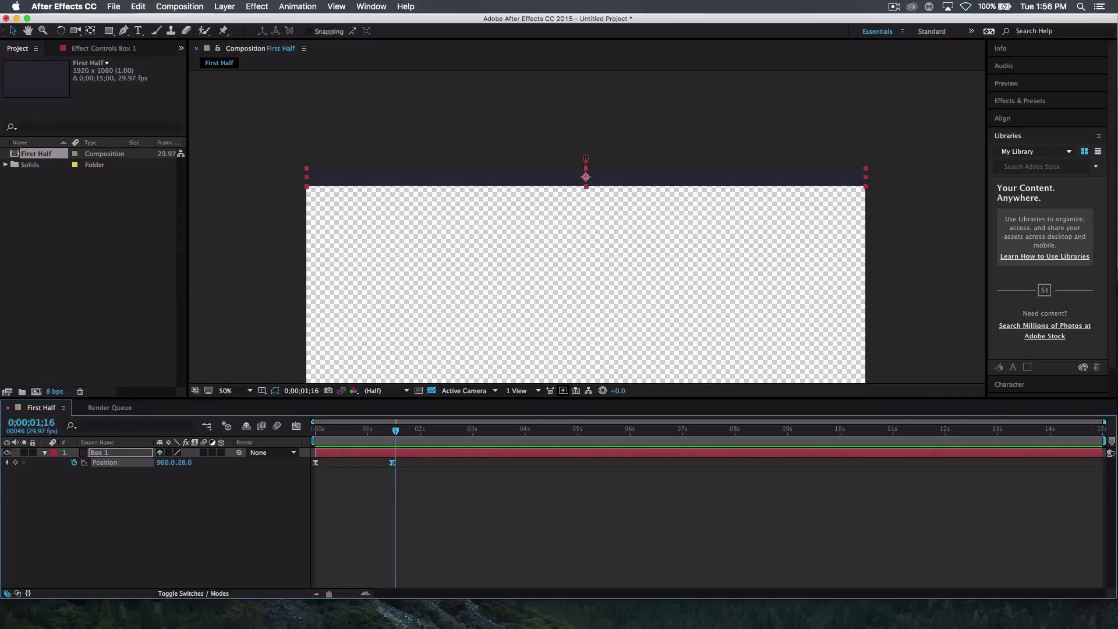
# Step: Switch to Finder and import RGB-Qehzy-Brain-Double Stroke.png from the Graphic Design folder in Documents into the After Effects project
pyautogui.press('super+Tab')
pyautogui.click(341, 308)
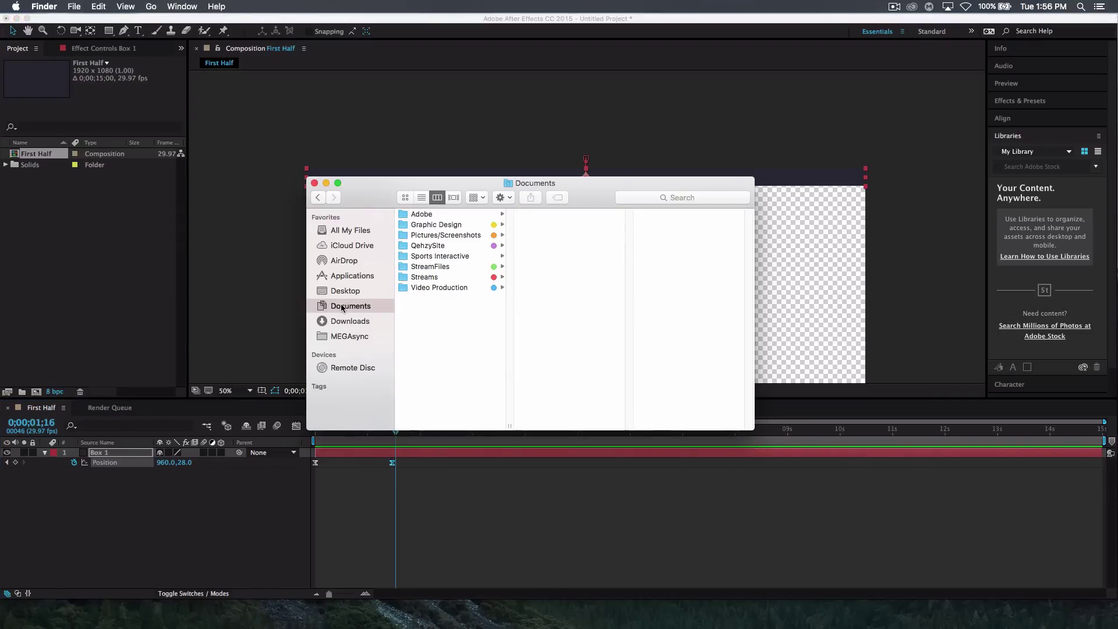
pyautogui.click(463, 225)
pyautogui.click(579, 309)
pyautogui.moveTo(551, 235)
pyautogui.mouseDown()
pyautogui.moveTo(79, 205)
pyautogui.moveTo(39, 230)
pyautogui.mouseUp()
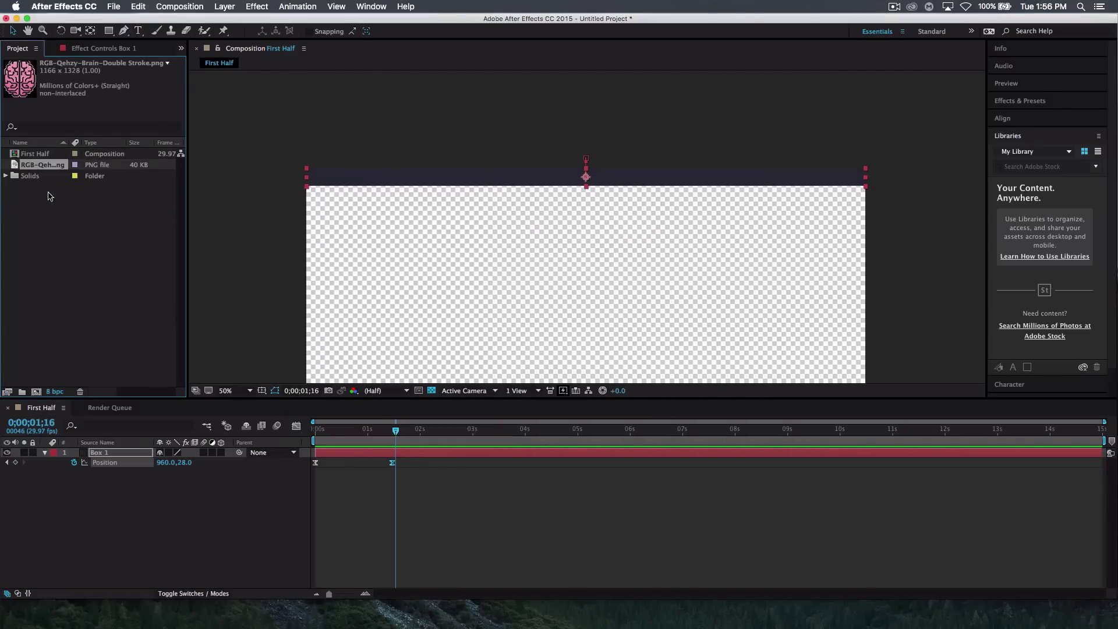
# Step: Add the brain PNG to First Half above Box 1 and scale it down to about one sixth of its size
pyautogui.moveTo(29, 164); pyautogui.dragTo(118, 486)
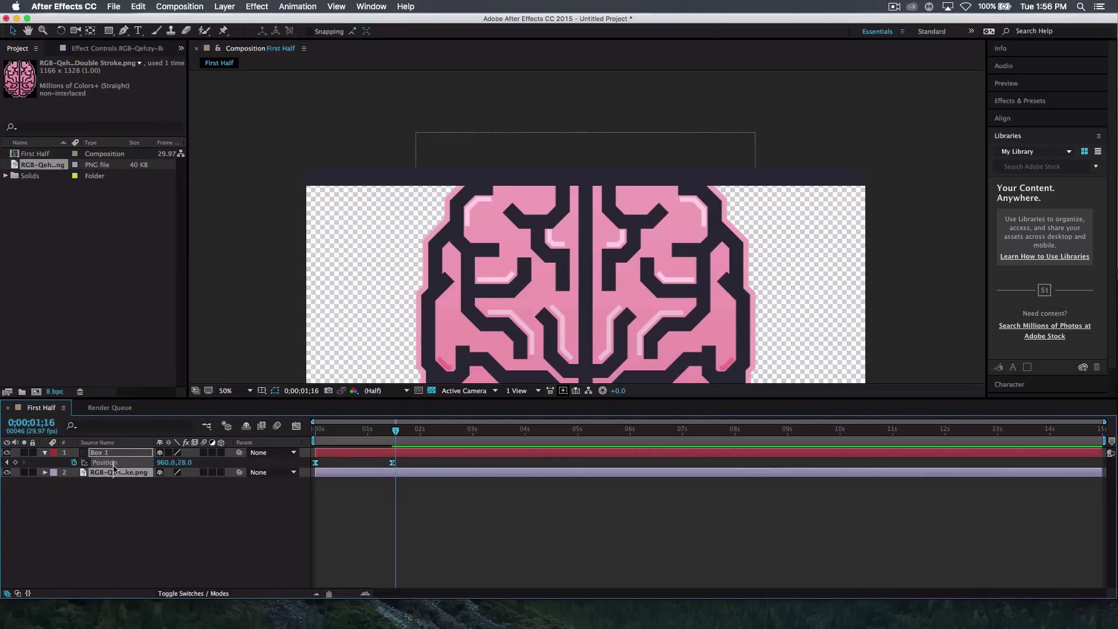
pyautogui.click(110, 473)
pyautogui.moveTo(107, 476); pyautogui.dragTo(110, 449)
pyautogui.moveTo(416, 134); pyautogui.dragTo(515, 295)
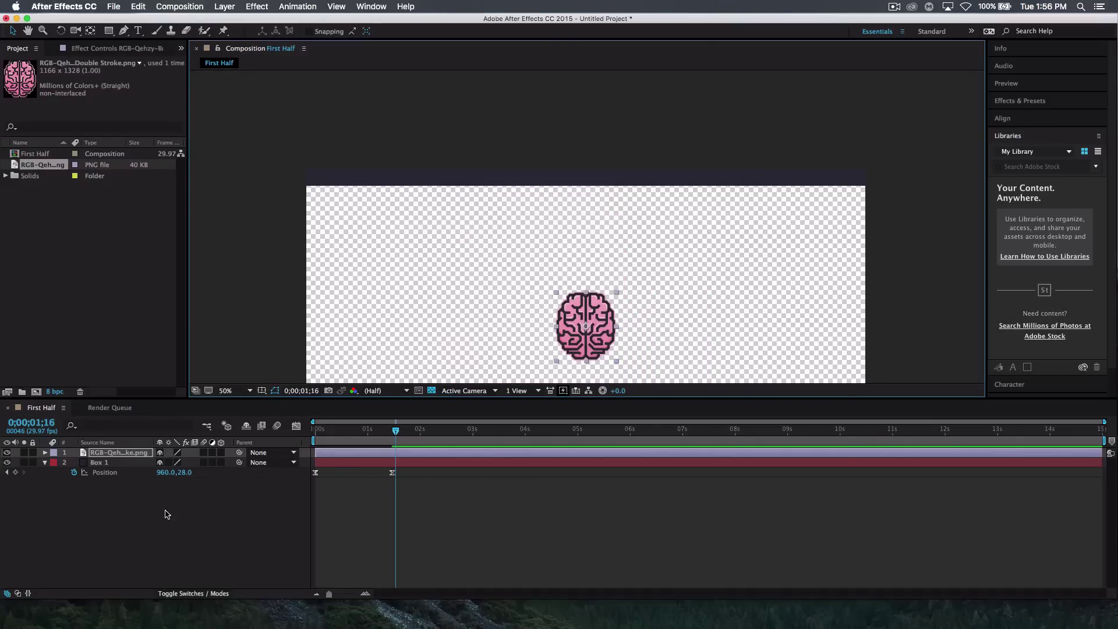
# Step: Collapse Box 1's properties and duplicate the Box 1 layer
pyautogui.click(53, 465)
pyautogui.click(45, 464)
pyautogui.click(107, 464)
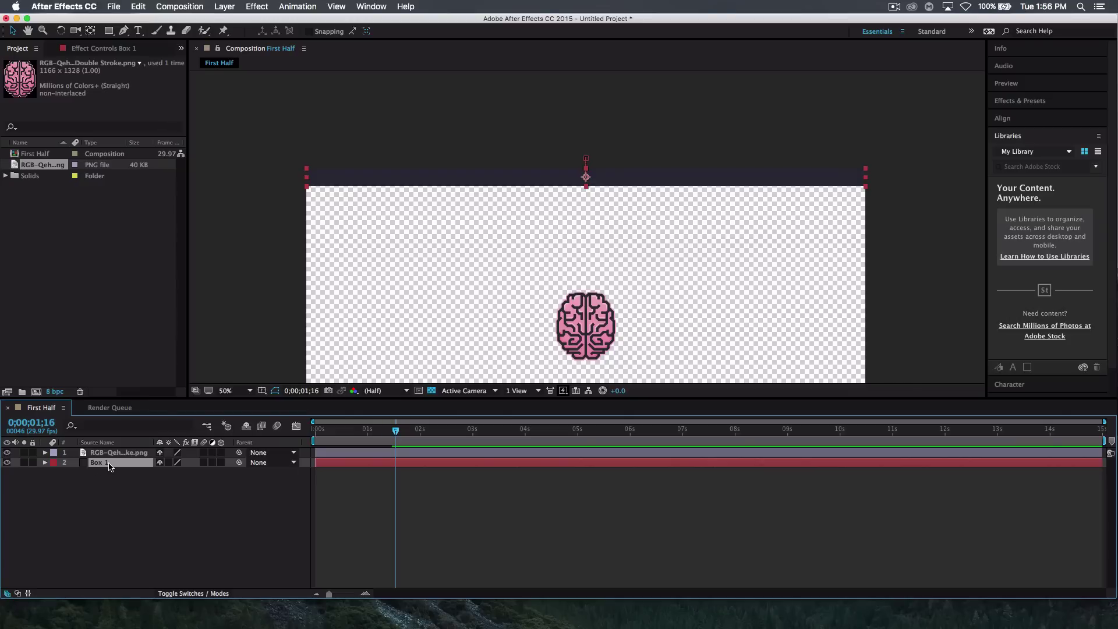
pyautogui.press('super+c')
pyautogui.press('super+v')
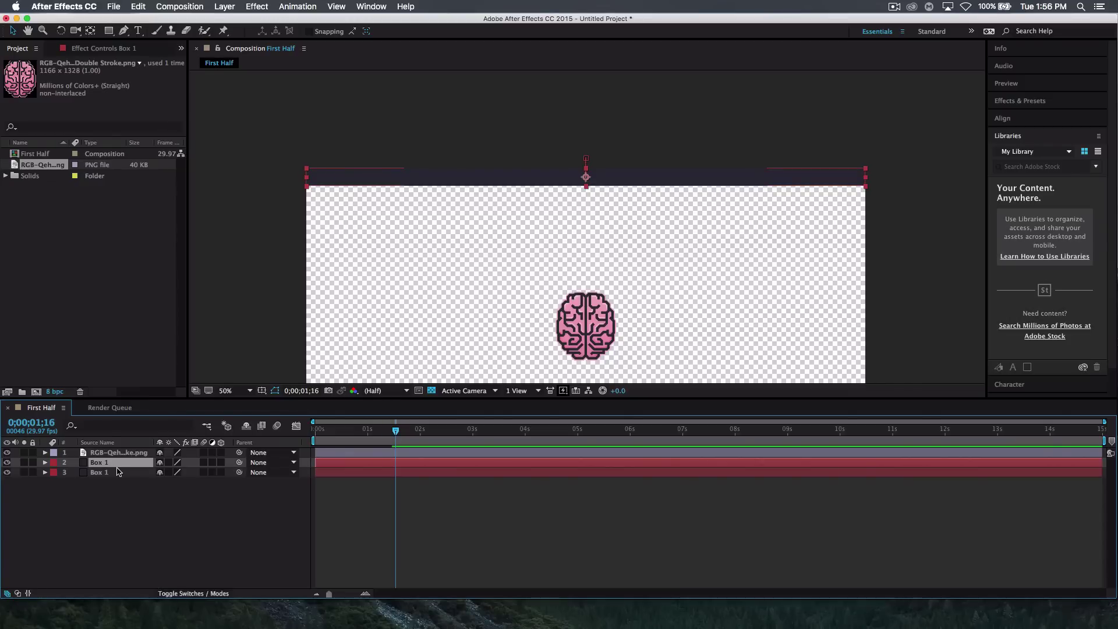
# Step: Rename the upper copy of the Box 1 layer to Box 2
pyautogui.doubleClick(102, 463)
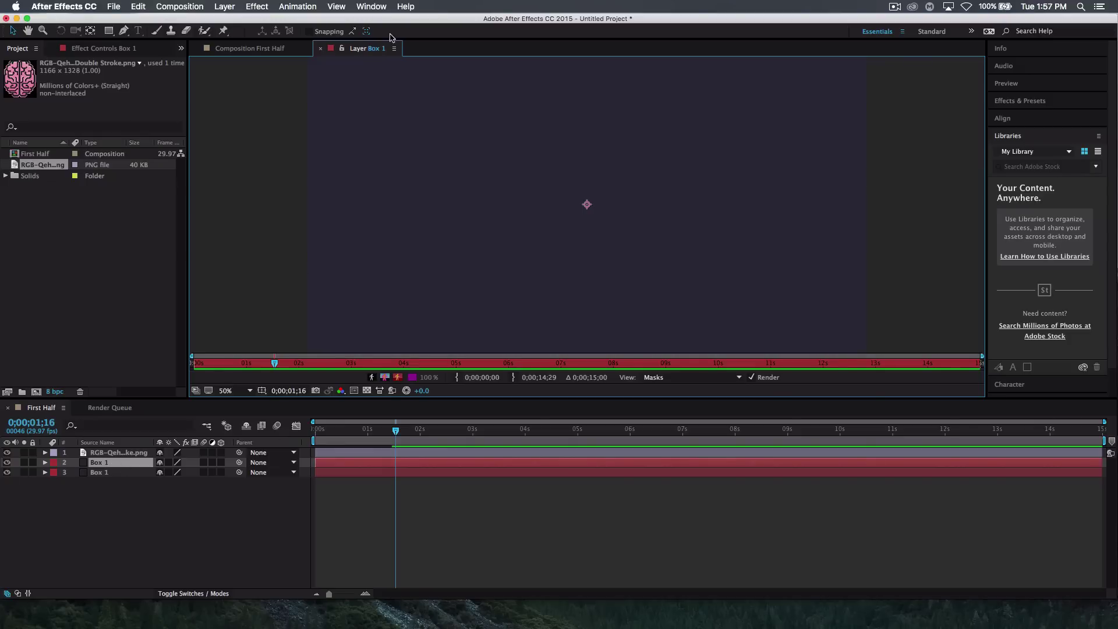
pyautogui.click(321, 50)
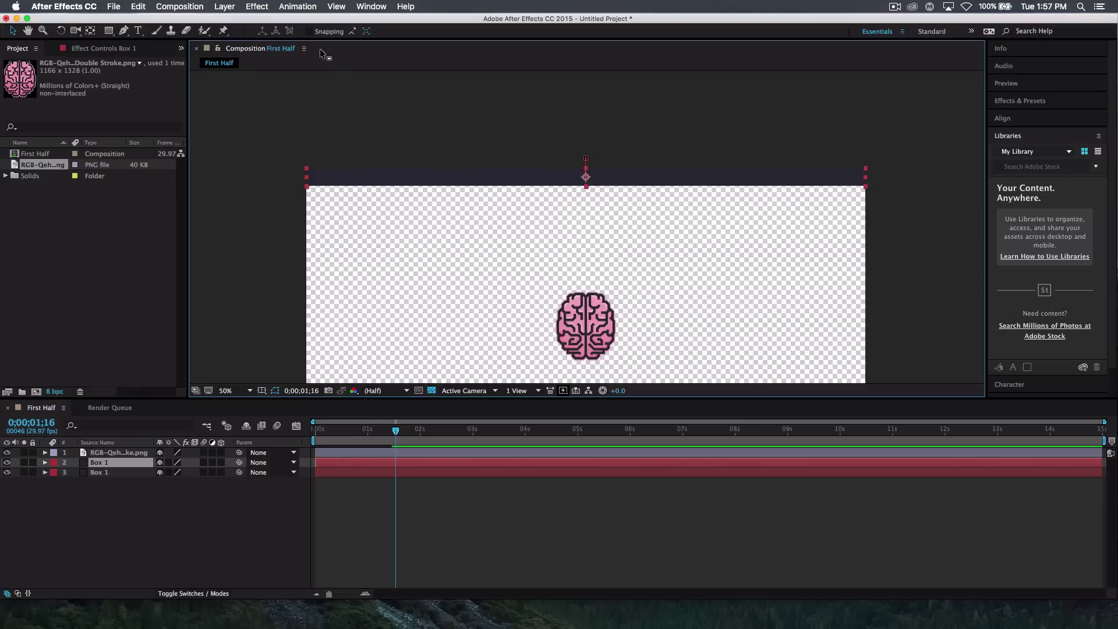
pyautogui.rightClick(104, 465)
pyautogui.click(148, 616)
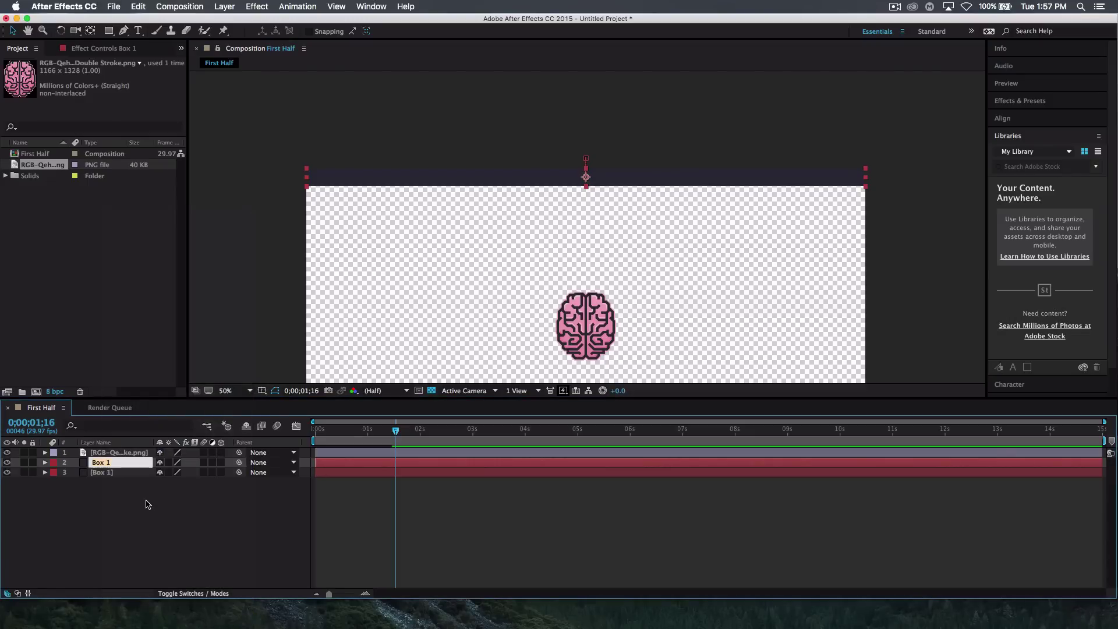
pyautogui.press('Right')
pyautogui.press('BackSpace')
pyautogui.write('2')
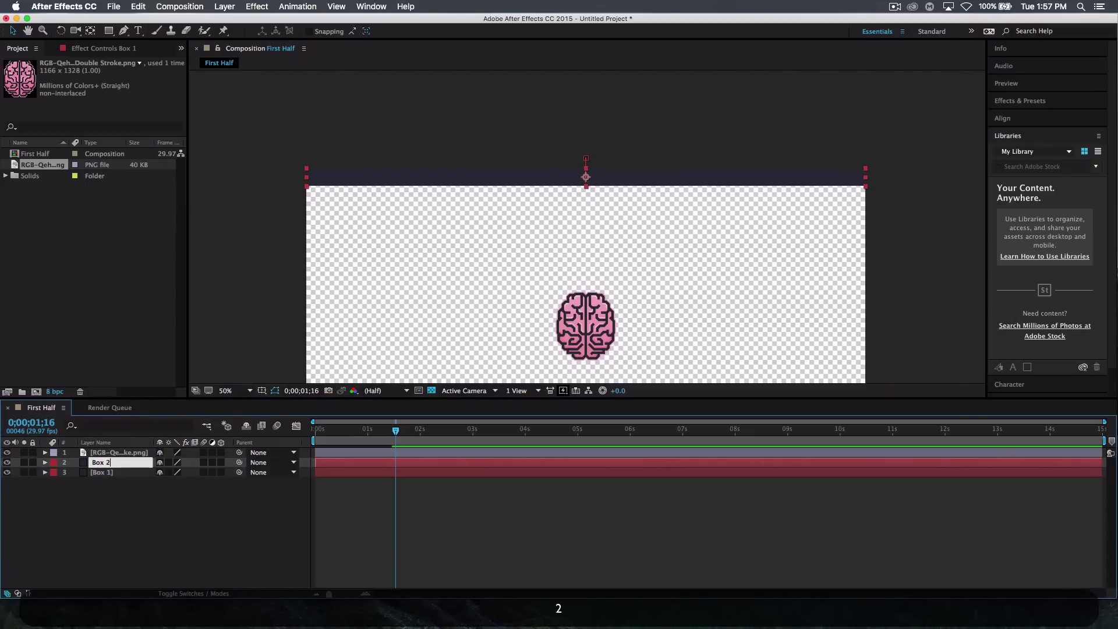
pyautogui.press('Return')
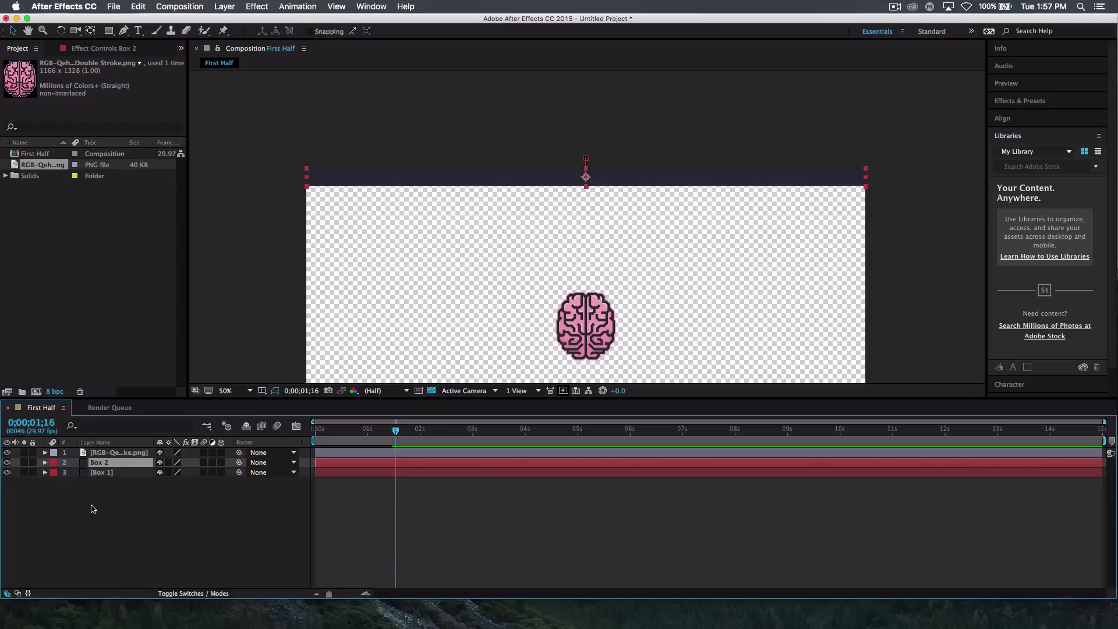
# Step: Find the Fill effect in the effects library and apply it to the Box 2 layer
pyautogui.click(1019, 101)
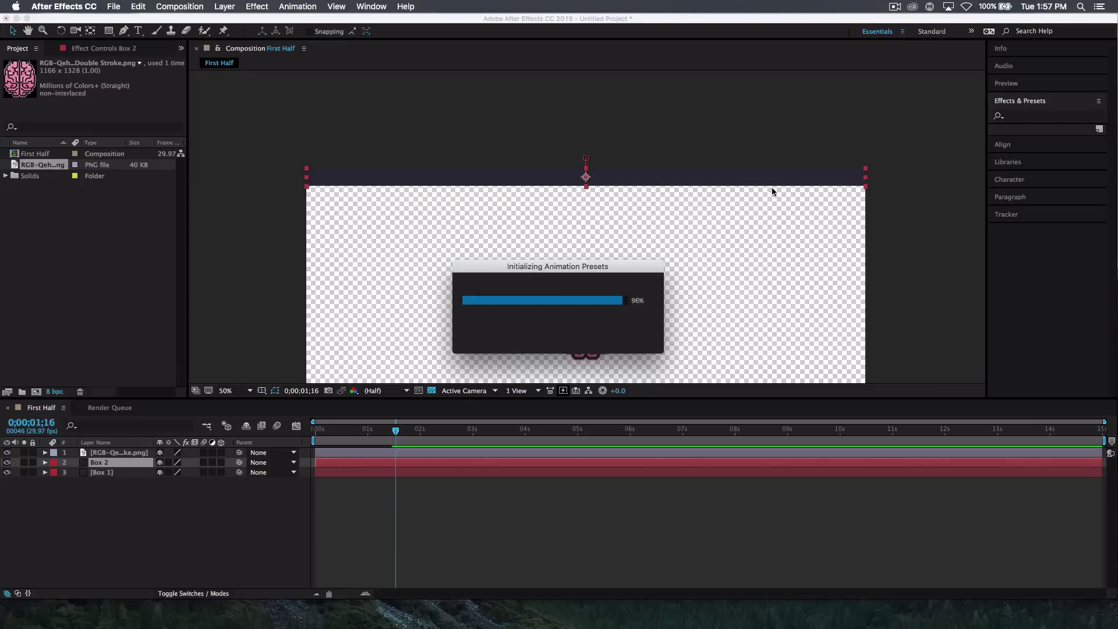
pyautogui.click(1033, 119)
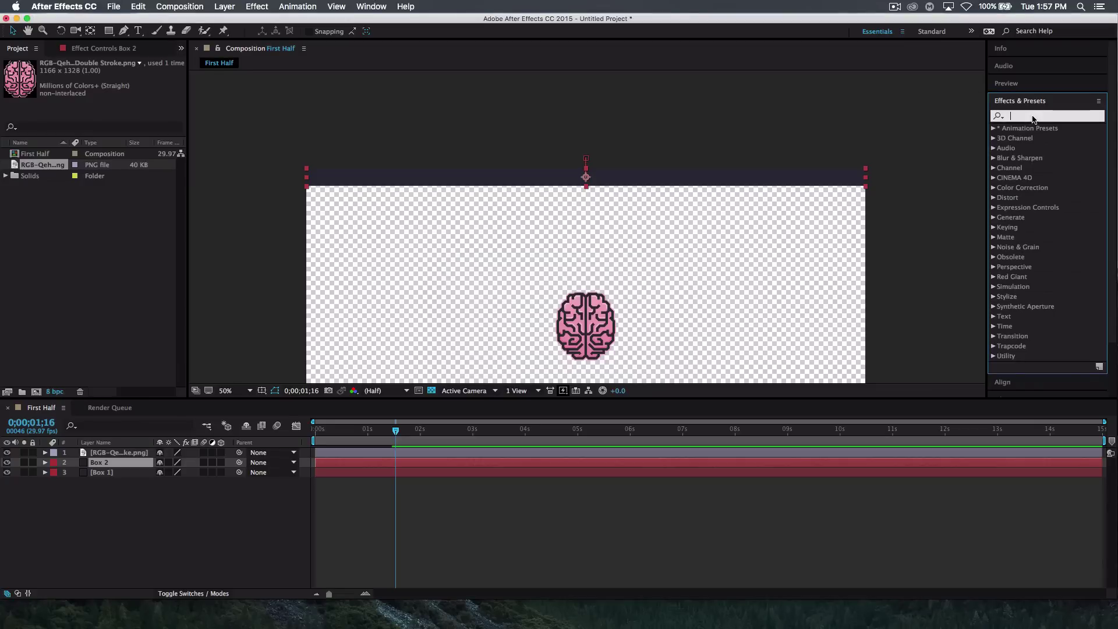
pyautogui.write('fill')
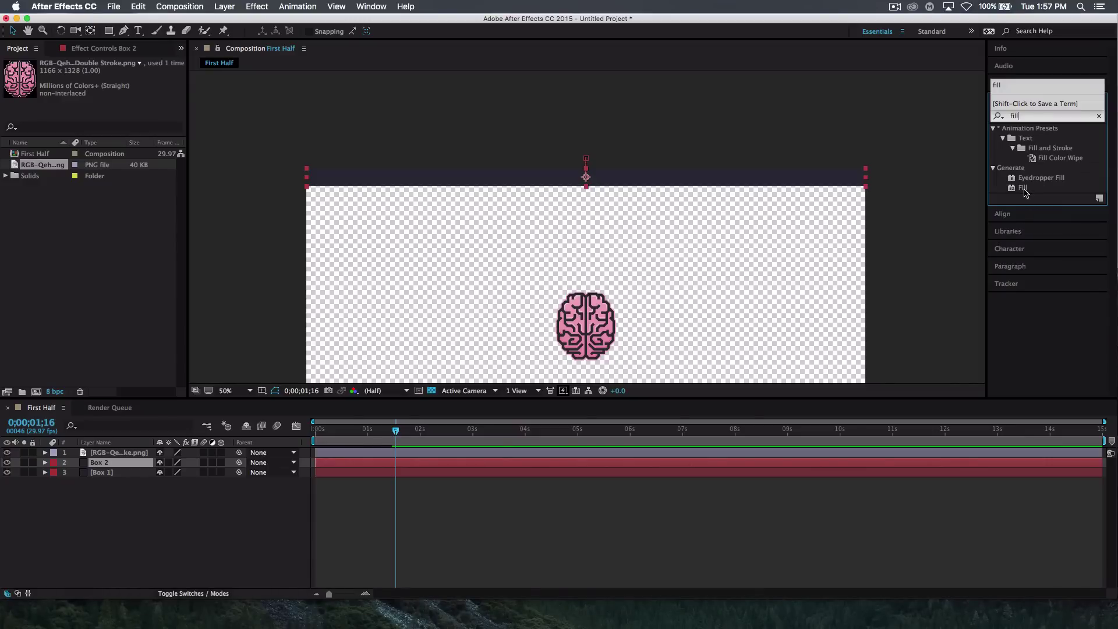
pyautogui.click(1025, 189)
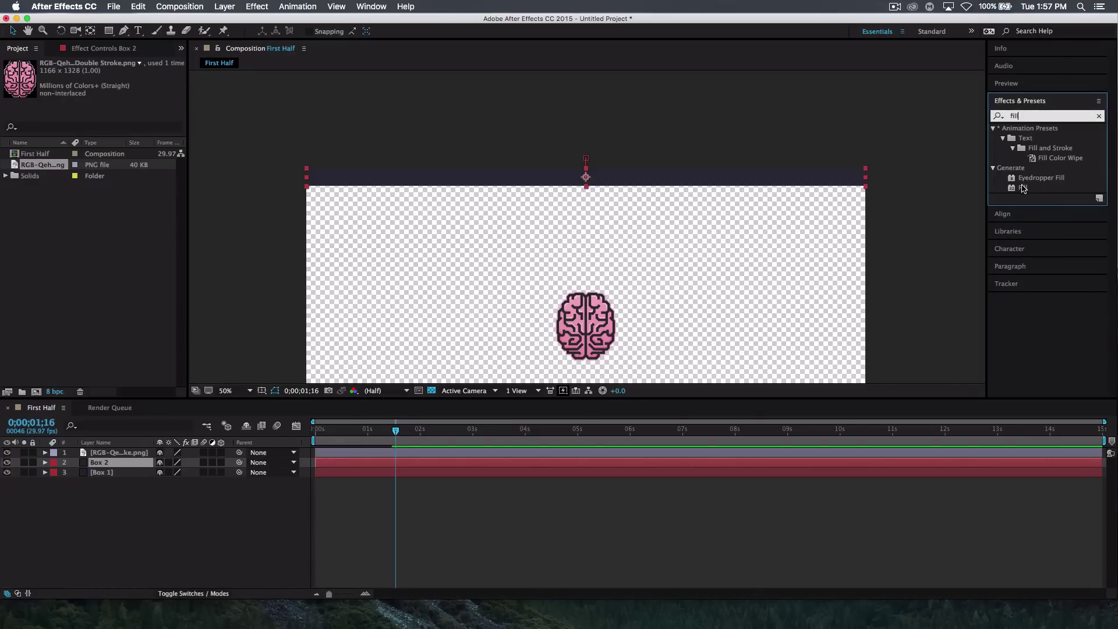
pyautogui.click(1024, 188)
pyautogui.moveTo(354, 408); pyautogui.dragTo(116, 464)
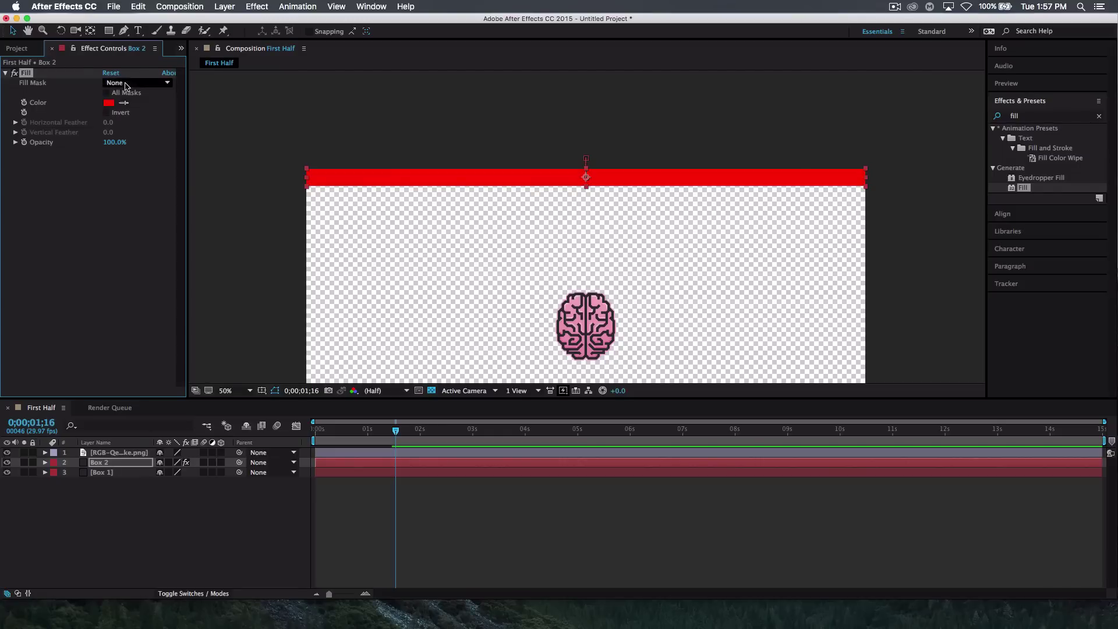
# Step: Set Box 2's Fill color by sampling the pink of the brain logo, and return to the project items
pyautogui.click(124, 103)
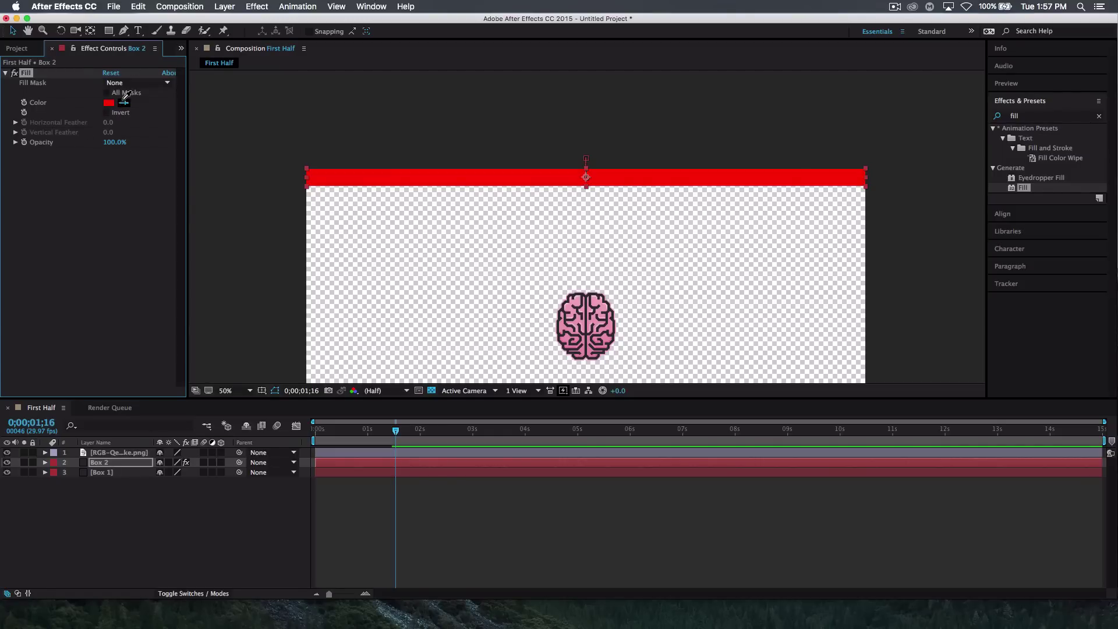
pyautogui.click(590, 324)
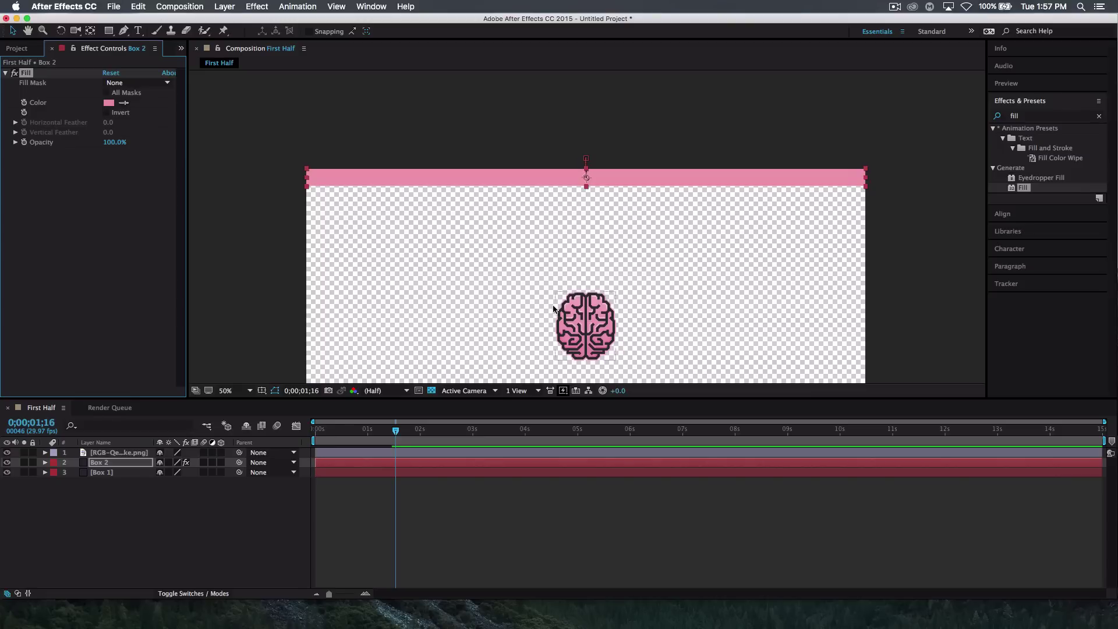
pyautogui.click(53, 50)
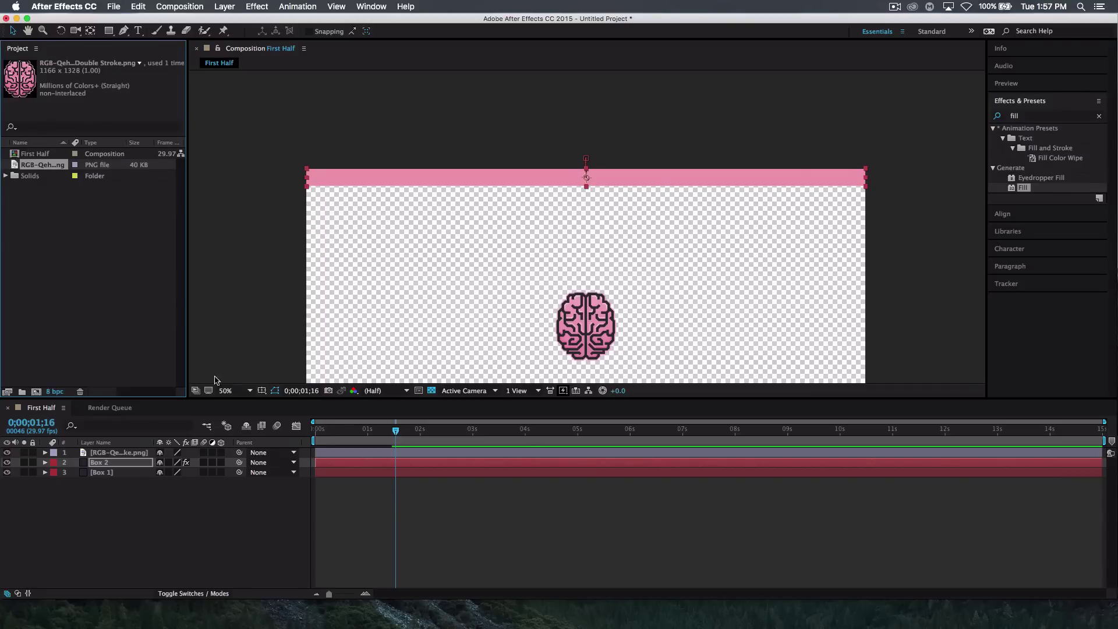
# Step: Move Box 2 below Box 1 in the layer stack and reveal the Position keyframes of both boxes
pyautogui.click(120, 464)
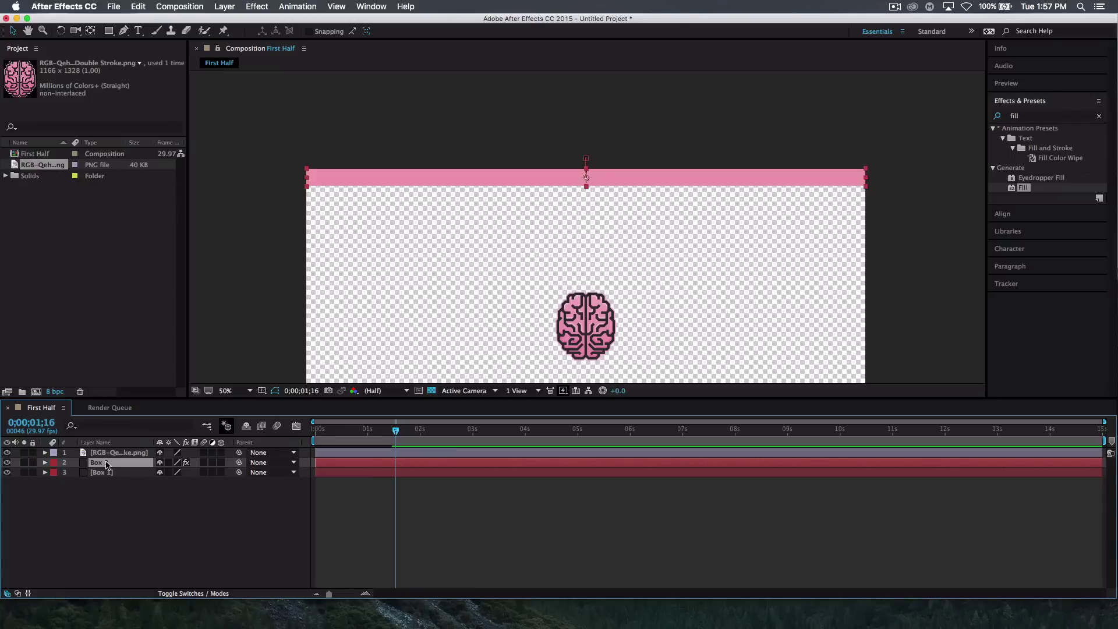
pyautogui.moveTo(107, 464); pyautogui.dragTo(104, 479)
pyautogui.click(108, 464)
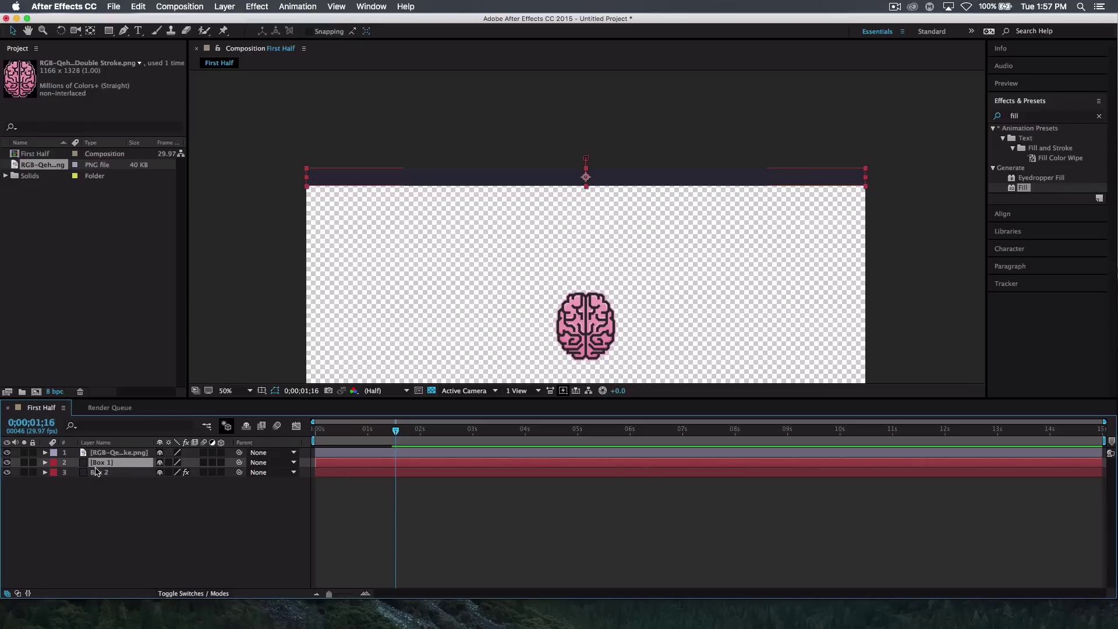
pyautogui.keyDown('shift'); pyautogui.click(119, 473); pyautogui.keyUp('shift')
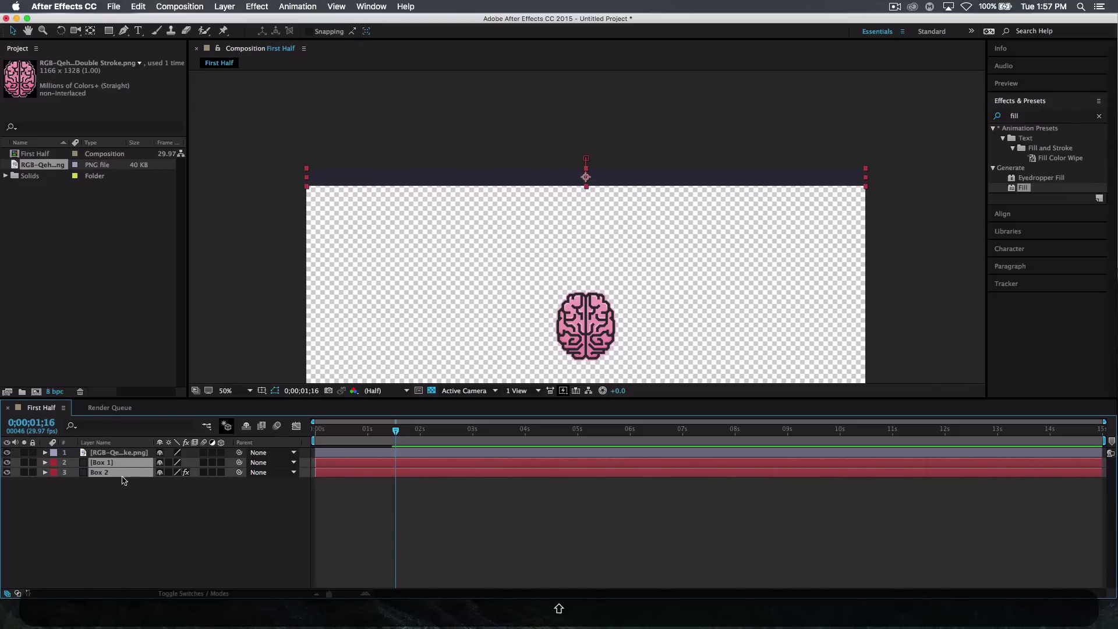
pyautogui.press('p')
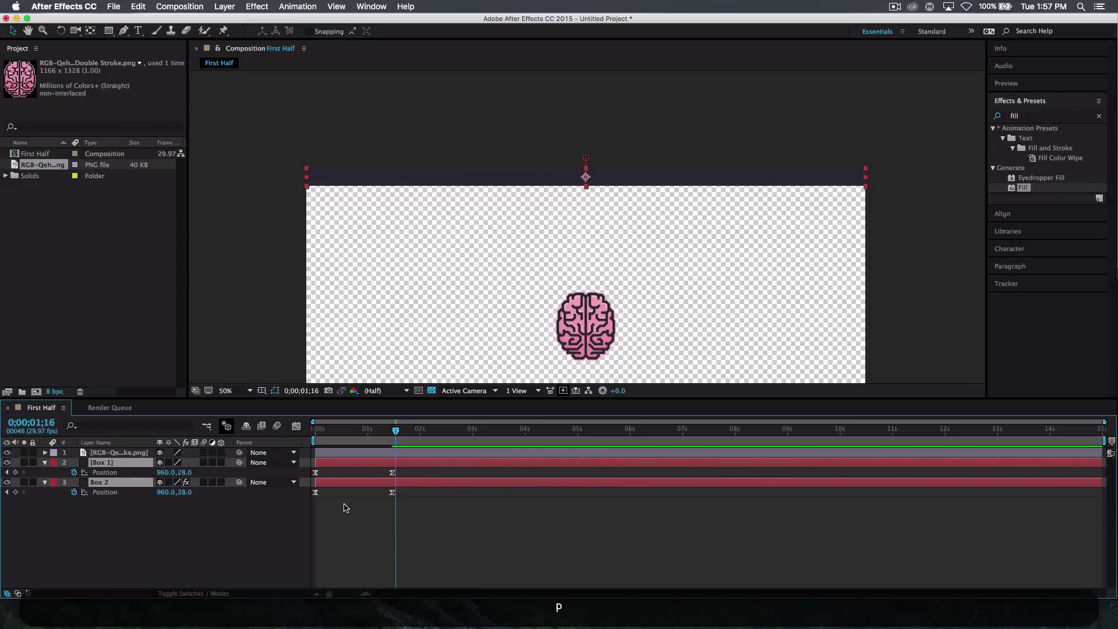
# Step: Delay both of Box 1's Position keyframes by about 9 frames relative to Box 2, and preview the staggered slide-in
pyautogui.click(411, 473)
pyautogui.moveTo(416, 473); pyautogui.dragTo(309, 472)
pyautogui.moveTo(392, 472); pyautogui.dragTo(407, 475)
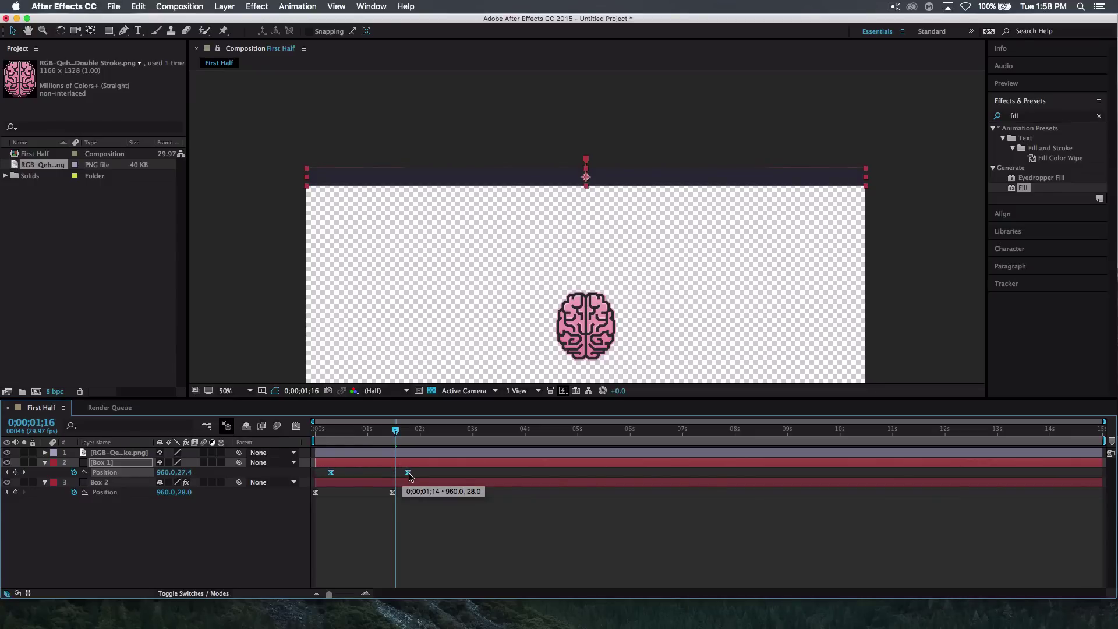
pyautogui.moveTo(336, 432); pyautogui.dragTo(306, 433)
pyautogui.press('space')
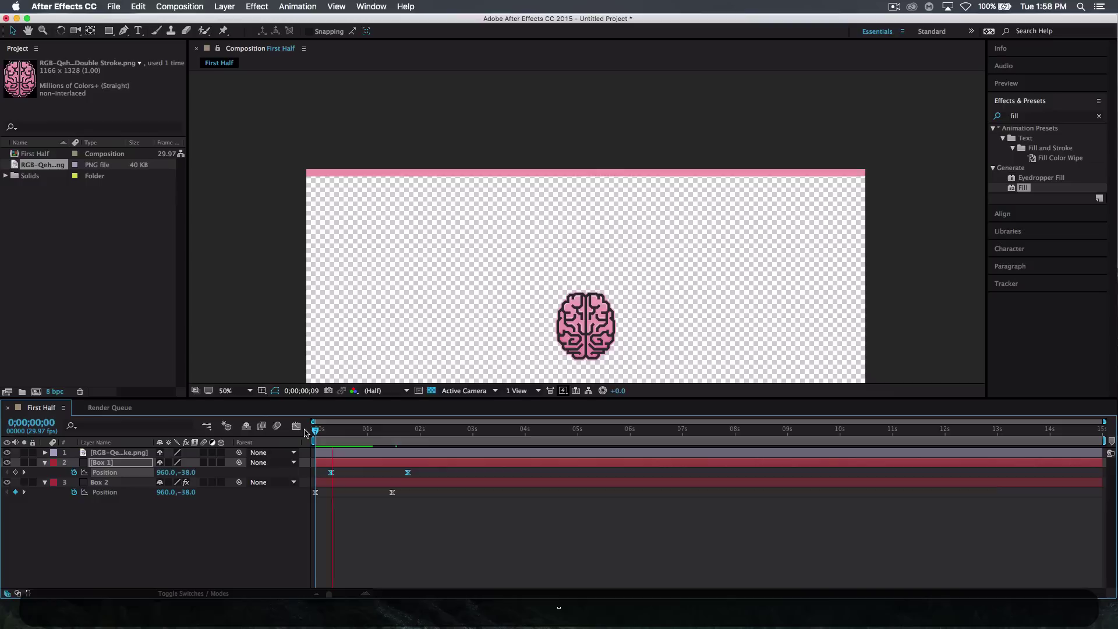
pyautogui.press('space')
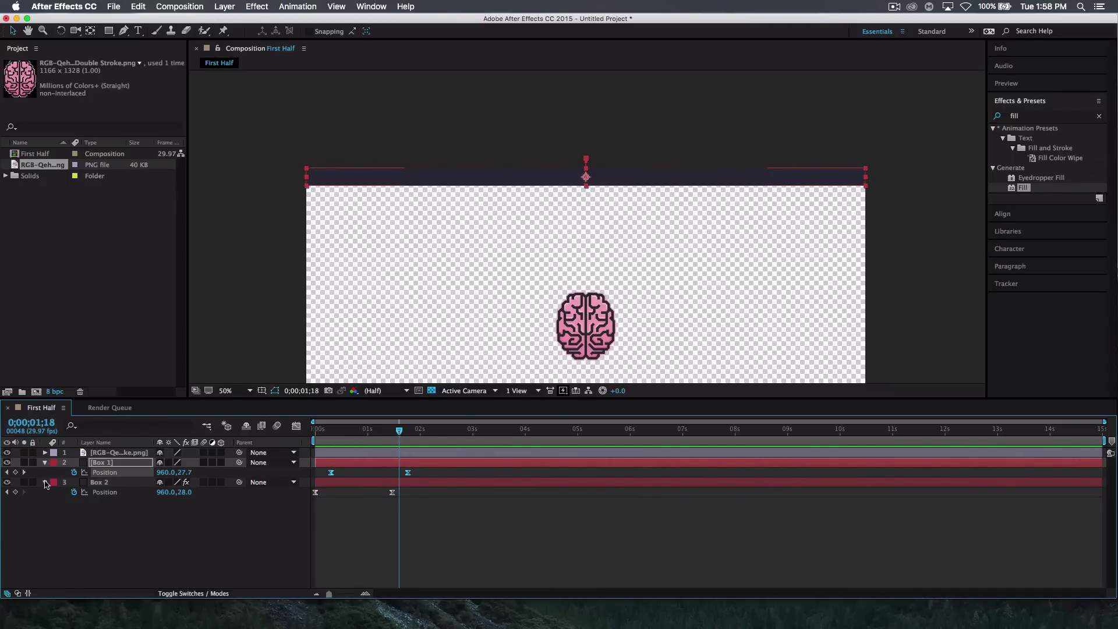
# Step: Duplicate the Box 2 layer, reveal the copy's Position keyframes, and delay both of them by about 5 frames
pyautogui.click(100, 483)
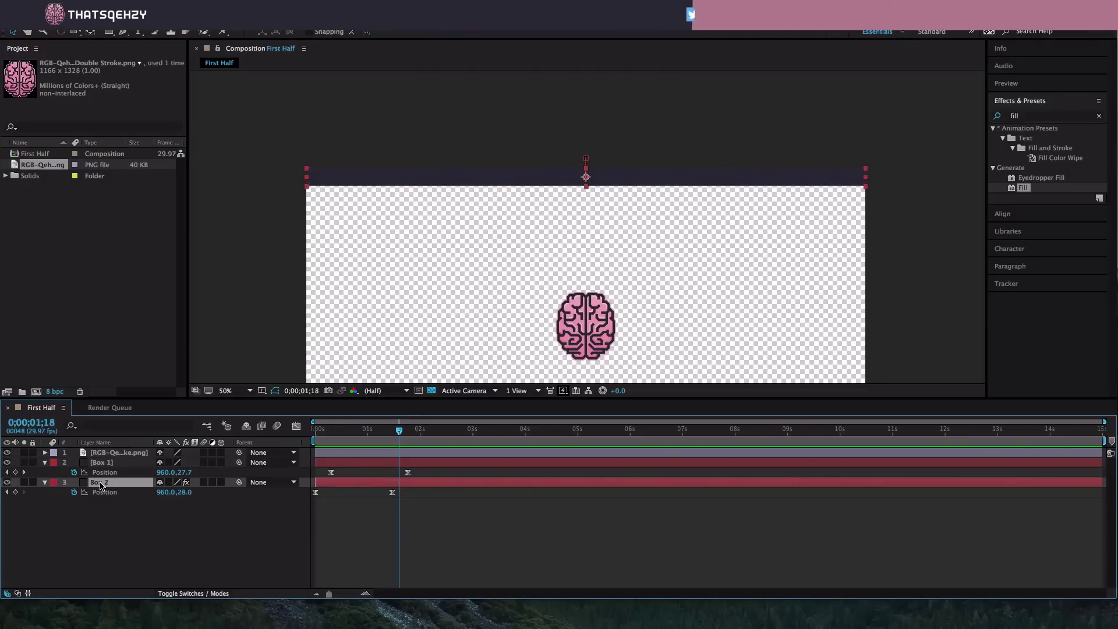
pyautogui.press('super+c')
pyautogui.press('super+v')
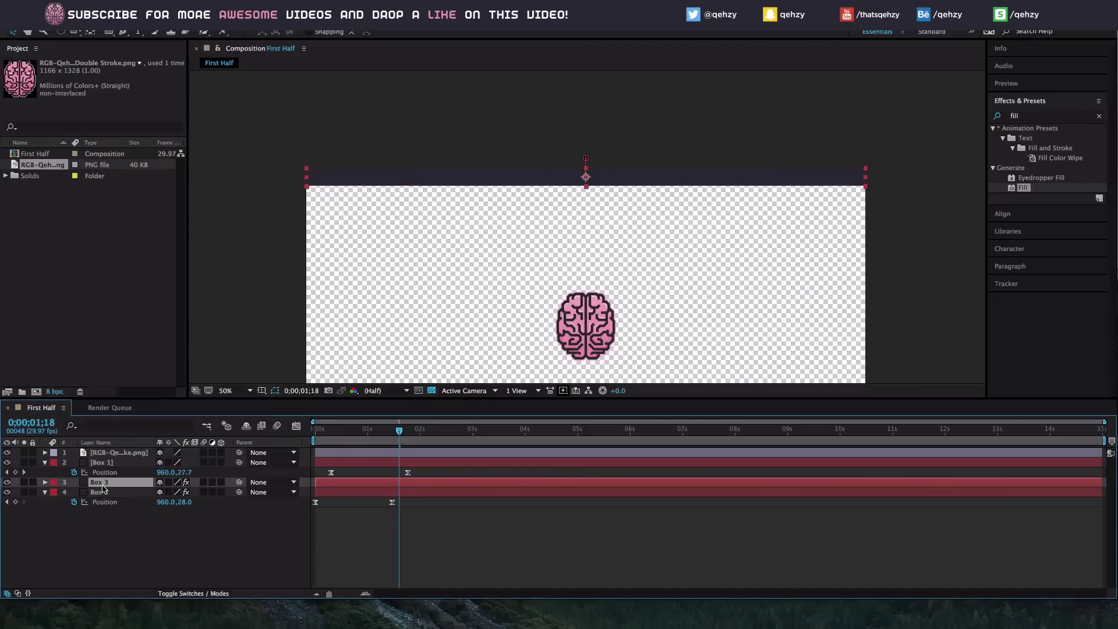
pyautogui.press('p')
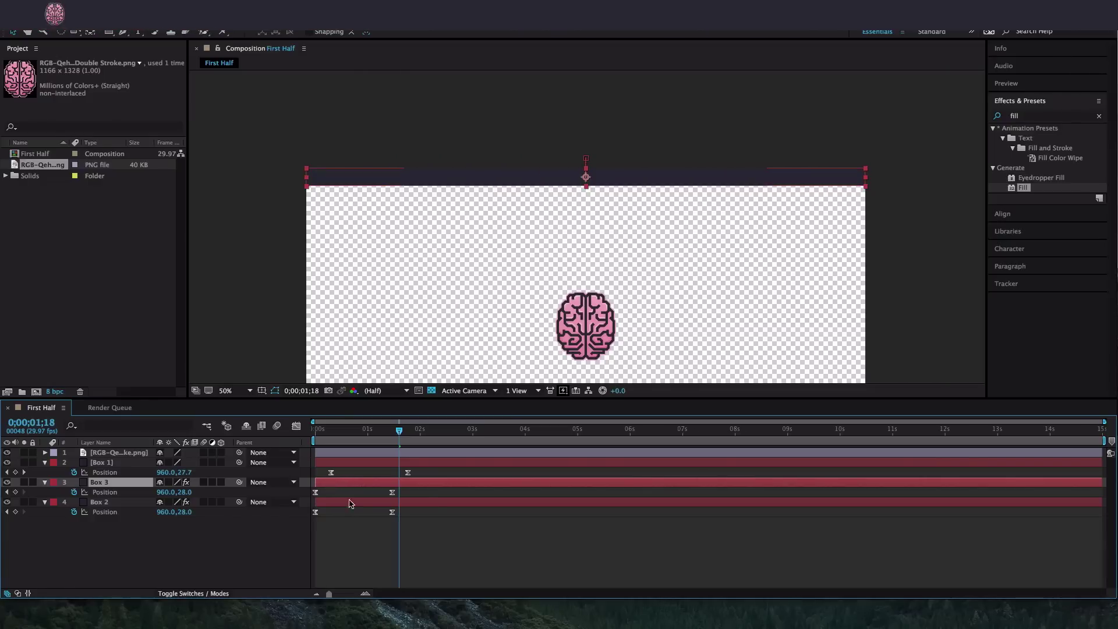
pyautogui.moveTo(420, 496); pyautogui.dragTo(313, 494)
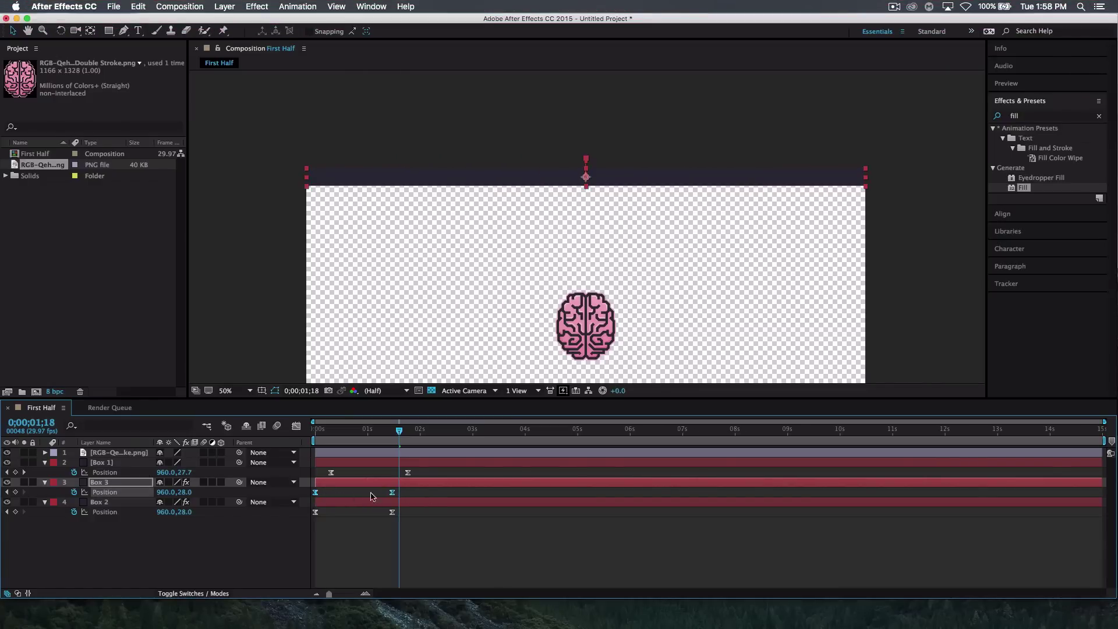
pyautogui.moveTo(392, 493); pyautogui.dragTo(401, 497)
pyautogui.click(114, 484)
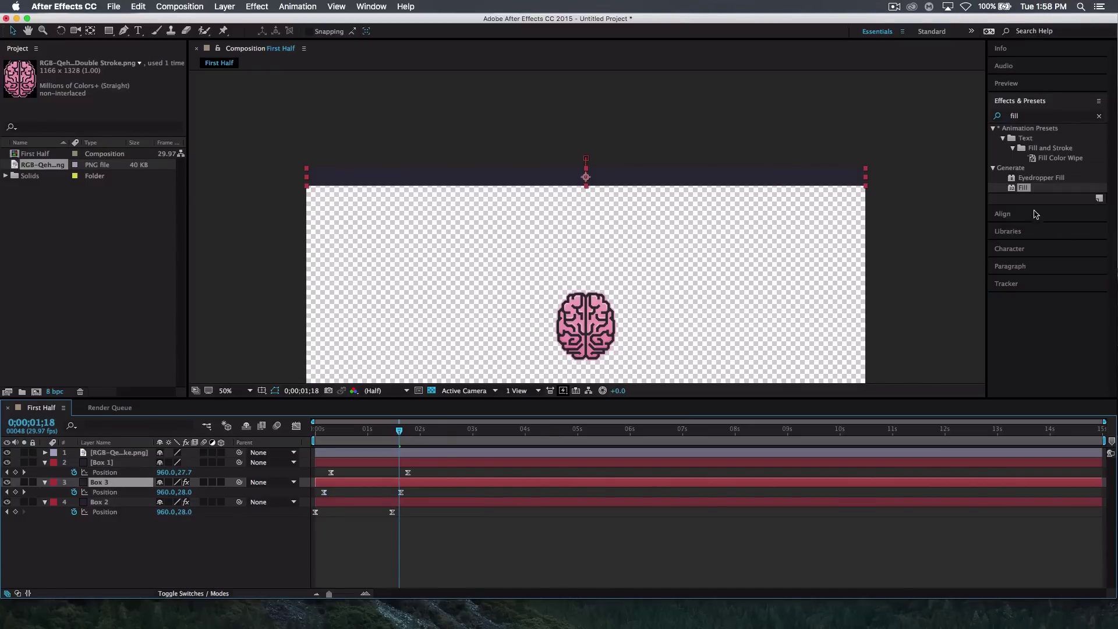
pyautogui.moveTo(1024, 188); pyautogui.dragTo(108, 485)
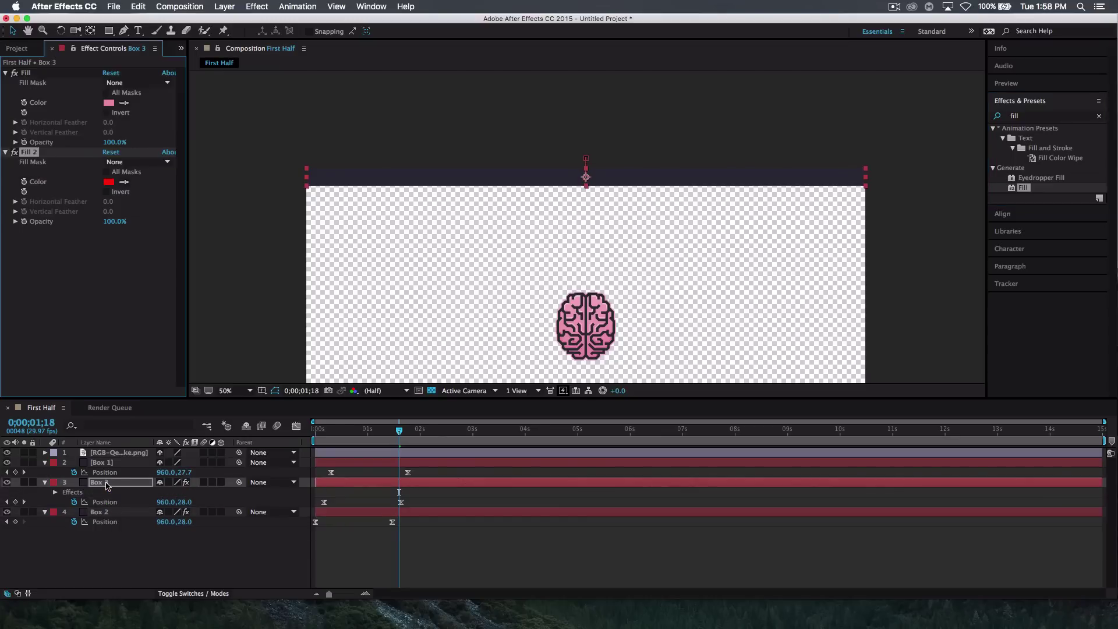
pyautogui.click(29, 155)
pyautogui.press('BackSpace')
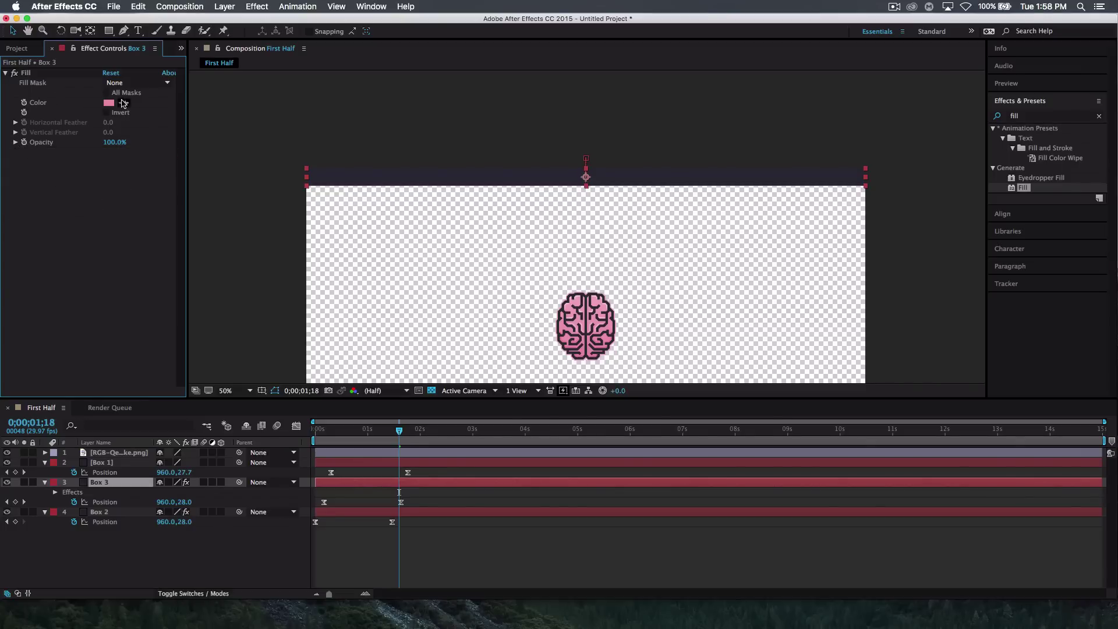
# Step: Set Box 3's Fill color to white (FFFFFF) and preview the three staggered bars from the start
pyautogui.click(108, 105)
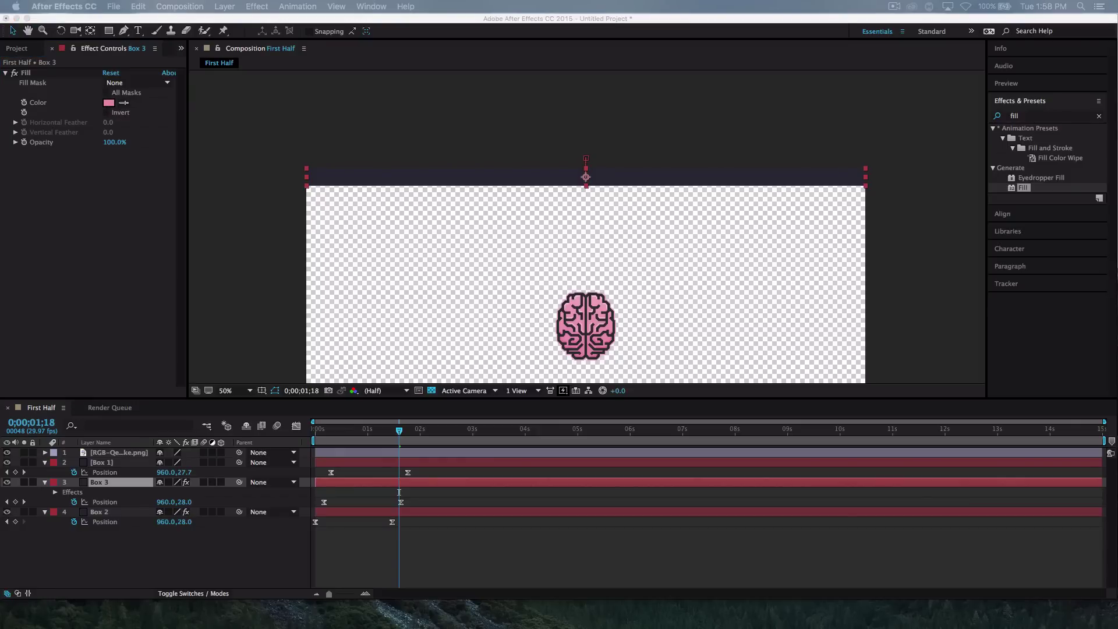
pyautogui.moveTo(367, 47); pyautogui.dragTo(440, 80)
pyautogui.moveTo(325, 145); pyautogui.dragTo(185, 74)
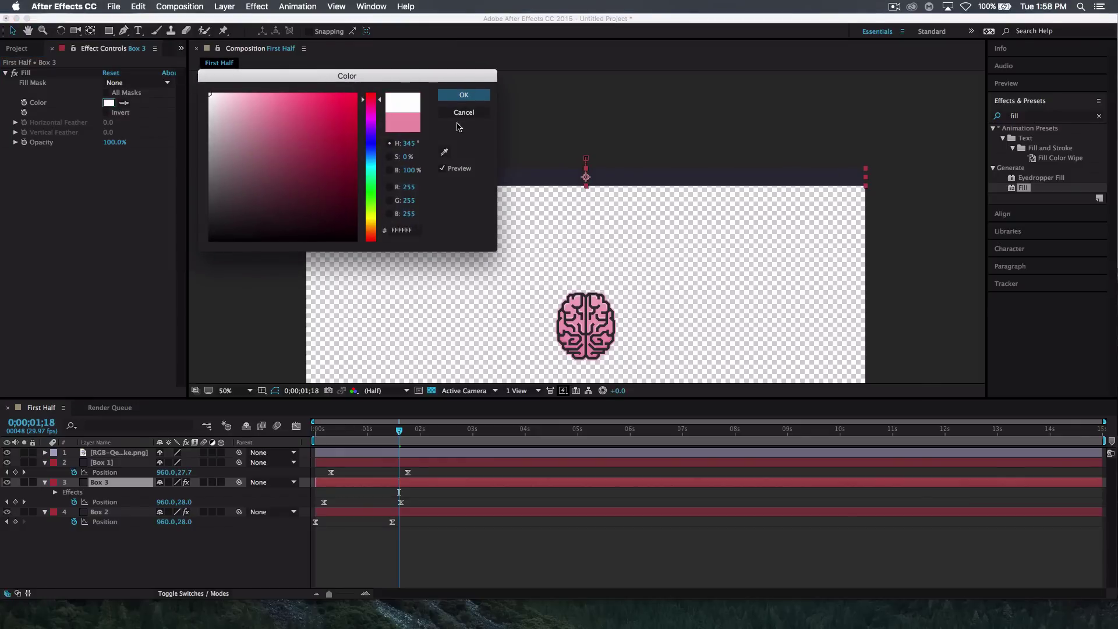
pyautogui.click(457, 96)
pyautogui.click(318, 431)
pyautogui.moveTo(317, 431); pyautogui.dragTo(299, 430)
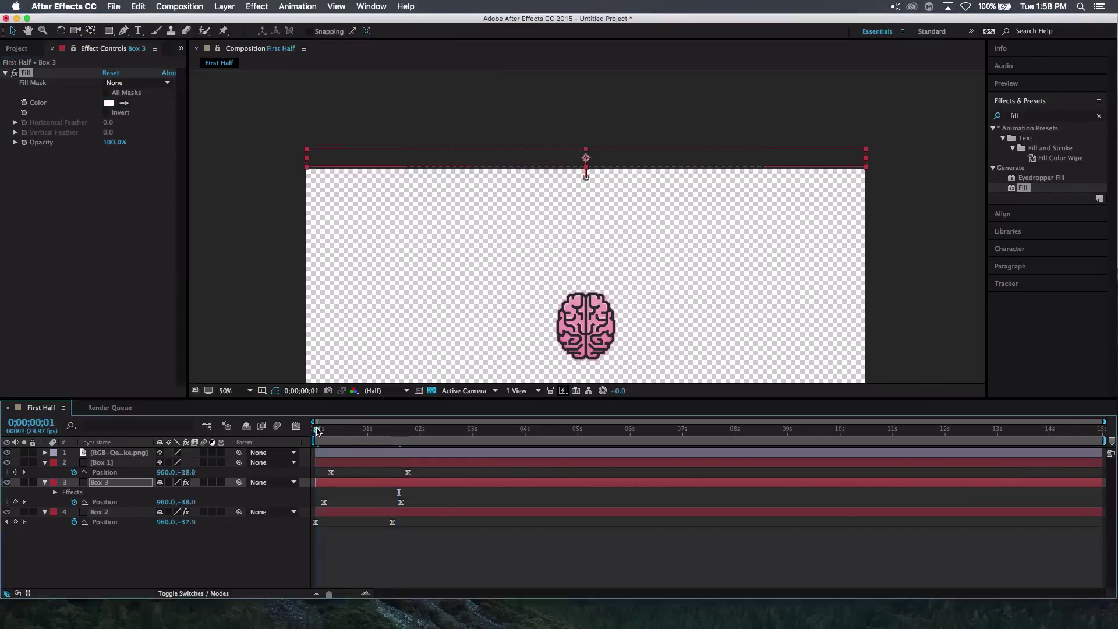
pyautogui.press('space')
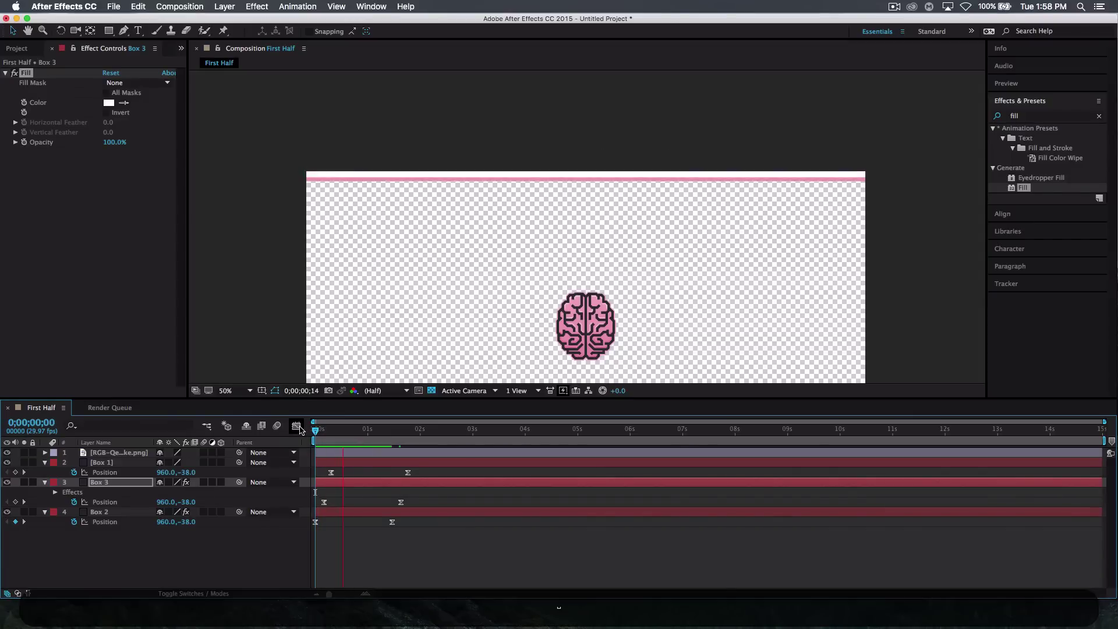
pyautogui.press('space')
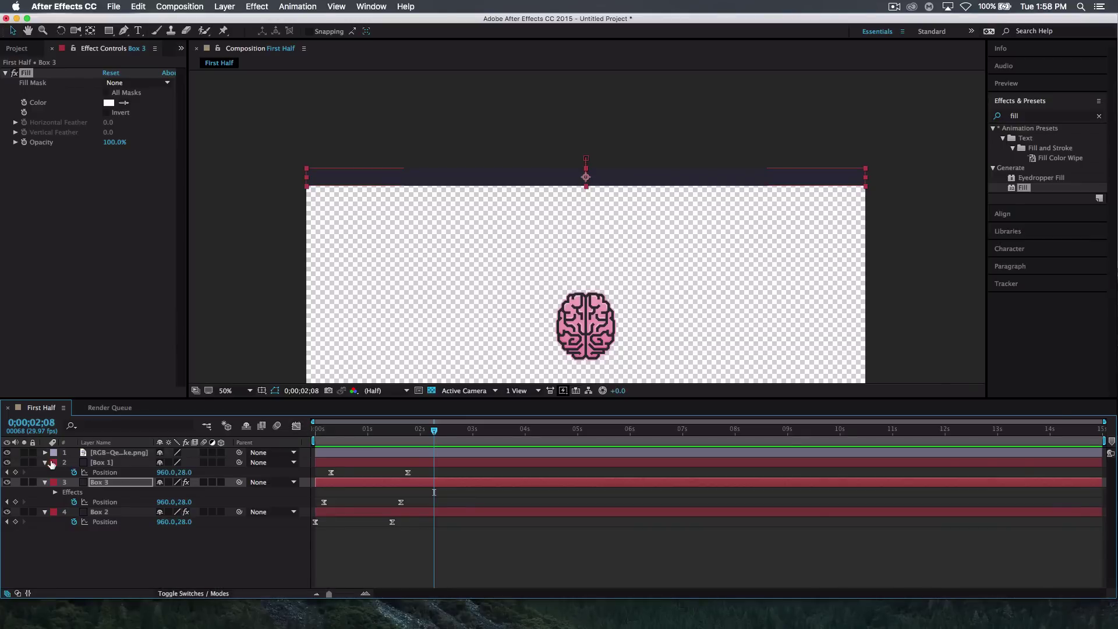
# Step: Collapse the properties of all three box layers and replay the bar animation from the first frame
pyautogui.click(45, 462)
pyautogui.click(45, 472)
pyautogui.click(45, 482)
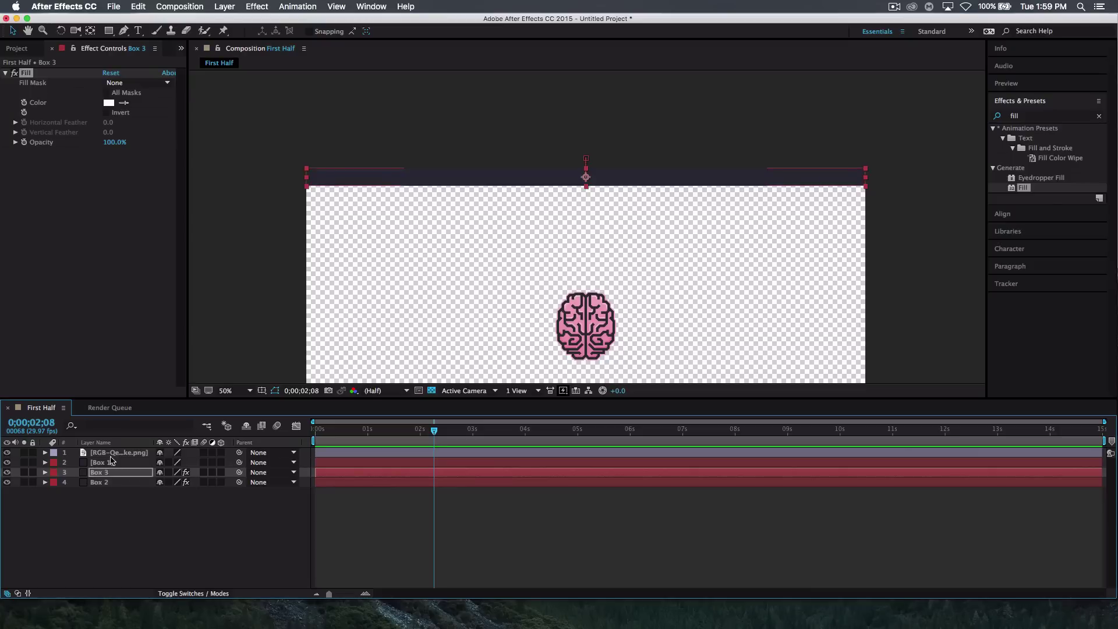
pyautogui.moveTo(322, 429); pyautogui.dragTo(285, 430)
pyautogui.press('space')
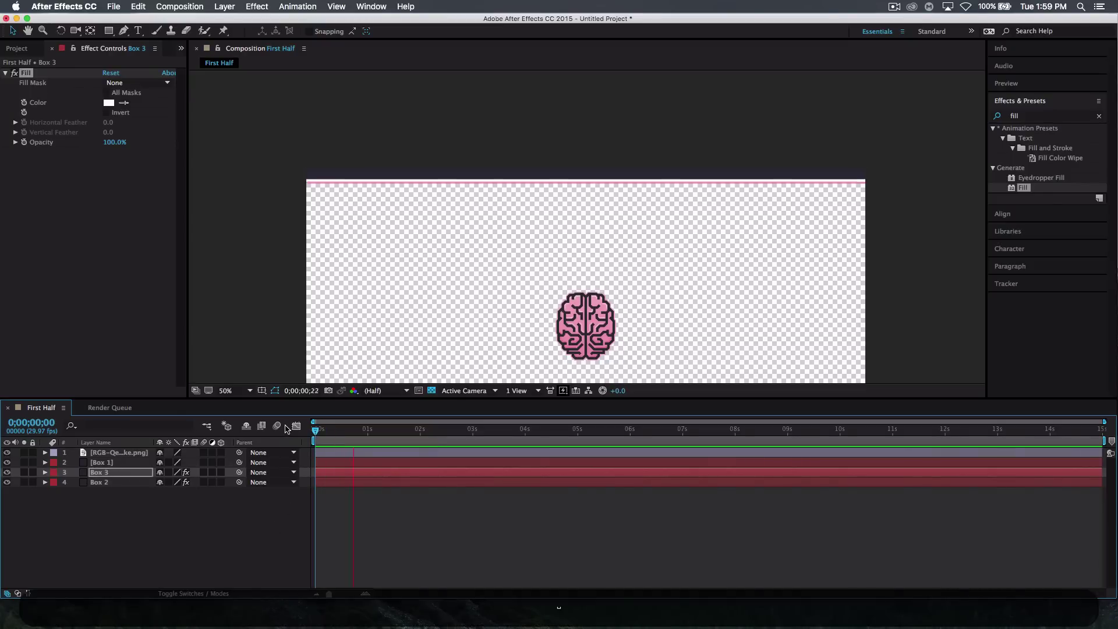
pyautogui.press('space')
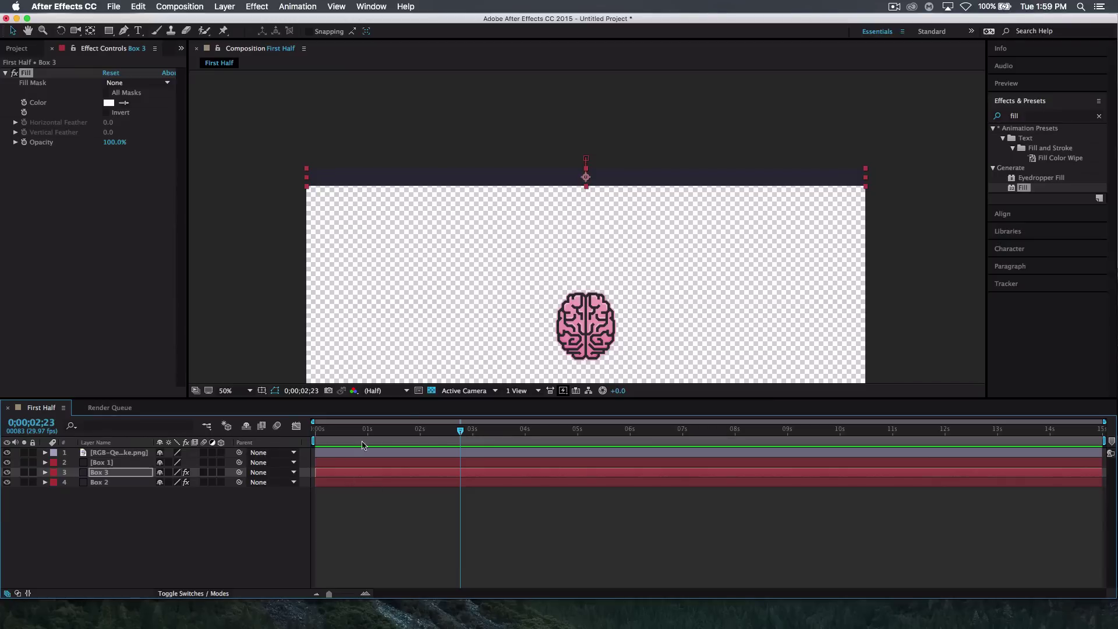
# Step: Move the brain logo onto the dark bar near its left end, at about 151, 26
pyautogui.click(117, 453)
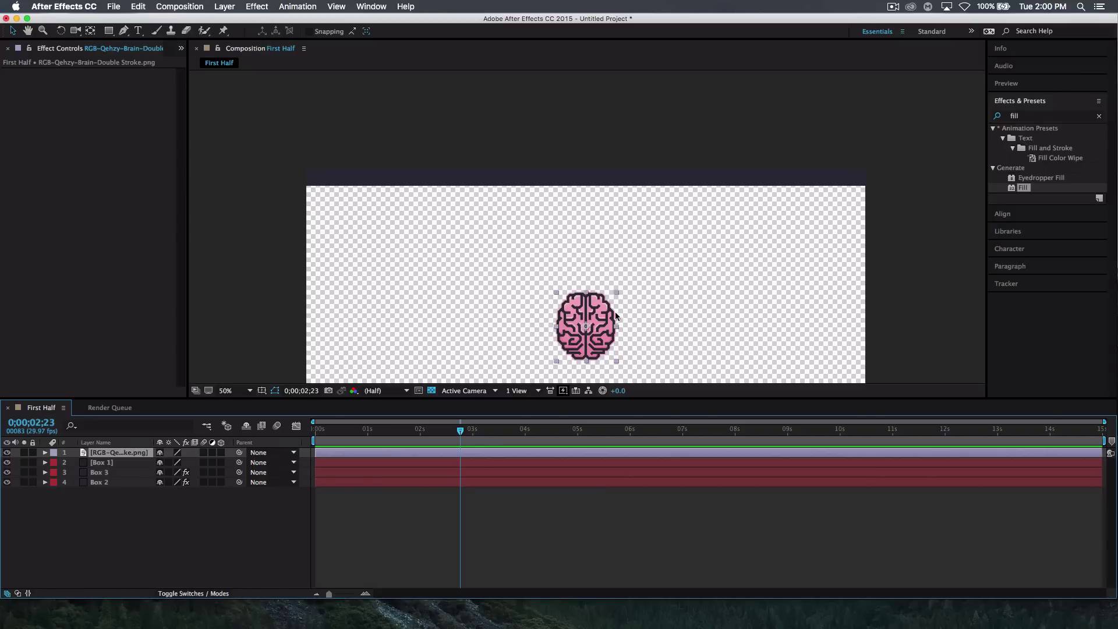
pyautogui.moveTo(586, 341); pyautogui.dragTo(362, 196)
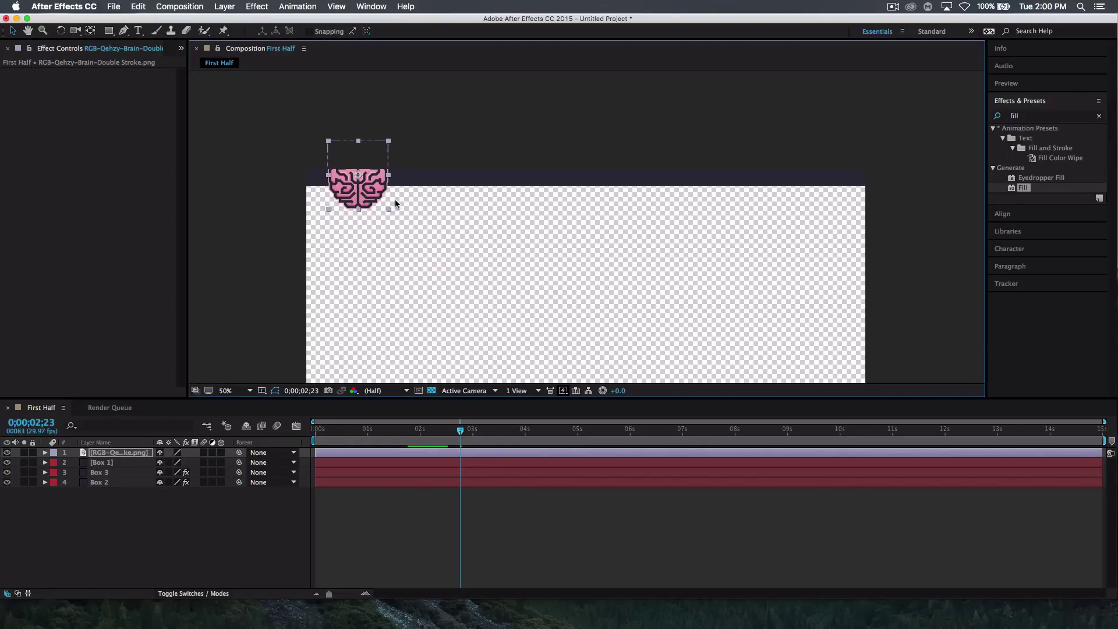
pyautogui.press('super+equal')
pyautogui.press('space')
pyautogui.moveTo(376, 226); pyautogui.dragTo(730, 317)
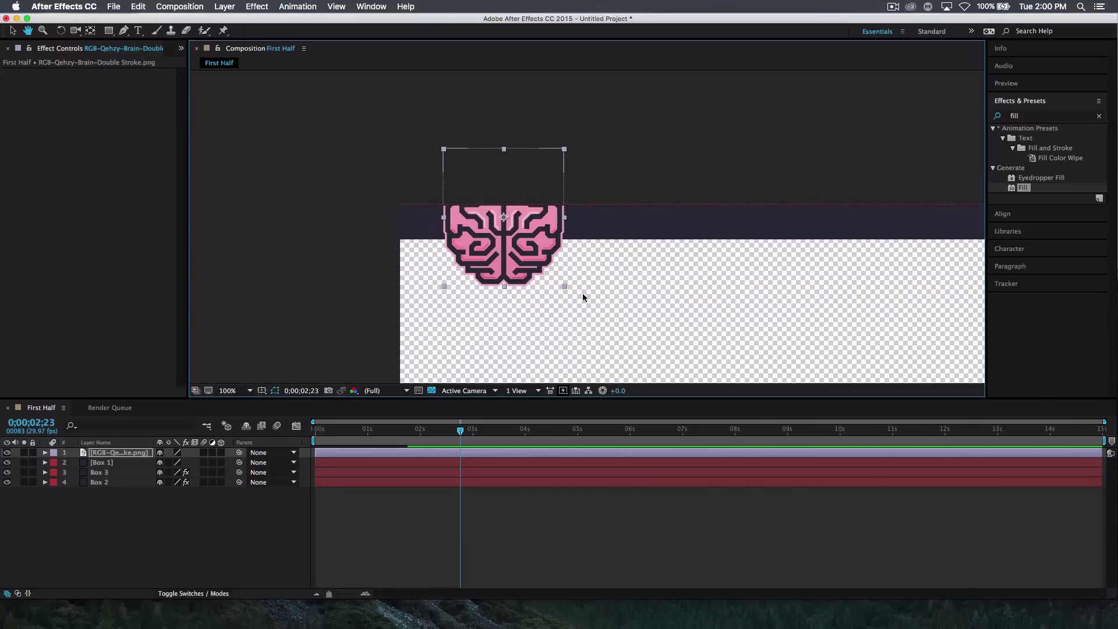
pyautogui.moveTo(518, 258)
pyautogui.mouseDown()
pyautogui.moveTo(536, 258)
pyautogui.moveTo(502, 262)
pyautogui.mouseUp()
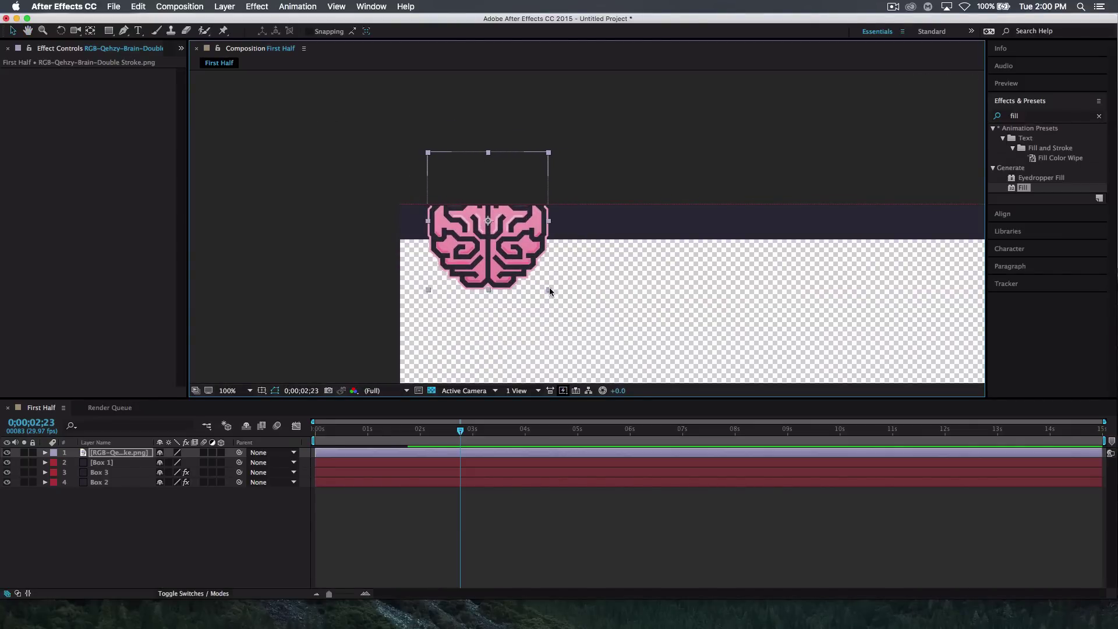
# Step: Scale the brain logo down proportionally until it fits inside the bar's height with a small margin
pyautogui.keyDown('alt'); pyautogui.keyDown('shift'); pyautogui.moveTo(548, 288); pyautogui.dragTo(502, 243); pyautogui.keyUp('shift'); pyautogui.keyUp('alt')
pyautogui.click(530, 260)
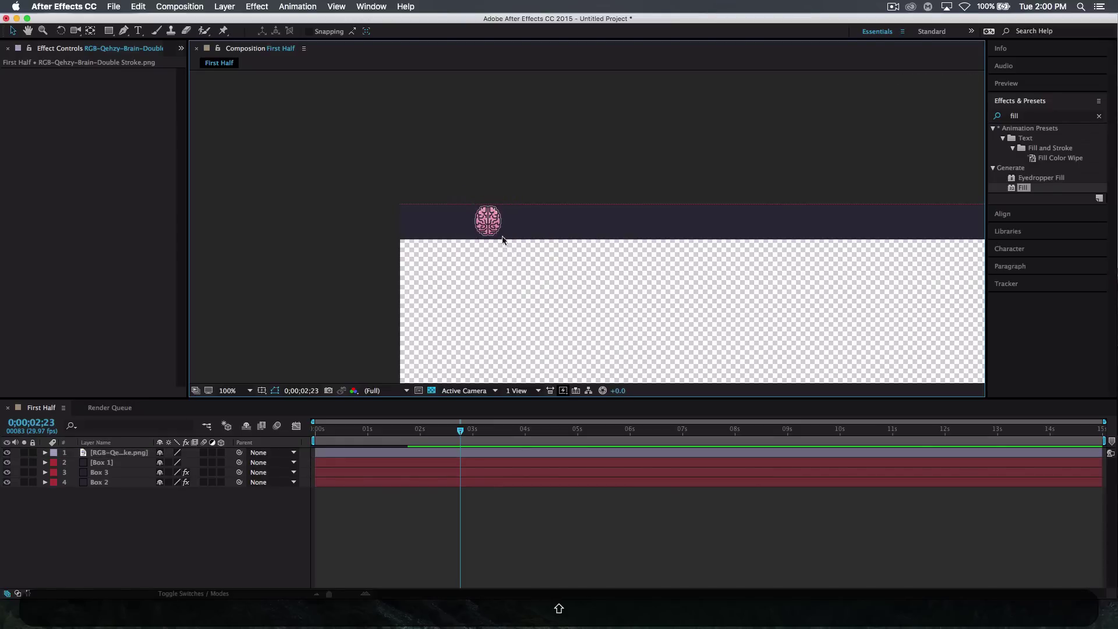
pyautogui.click(501, 235)
pyautogui.keyDown('alt'); pyautogui.keyDown('shift'); pyautogui.moveTo(501, 236); pyautogui.dragTo(498, 234); pyautogui.keyUp('shift'); pyautogui.keyUp('alt')
pyautogui.click(514, 266)
pyautogui.click(486, 223)
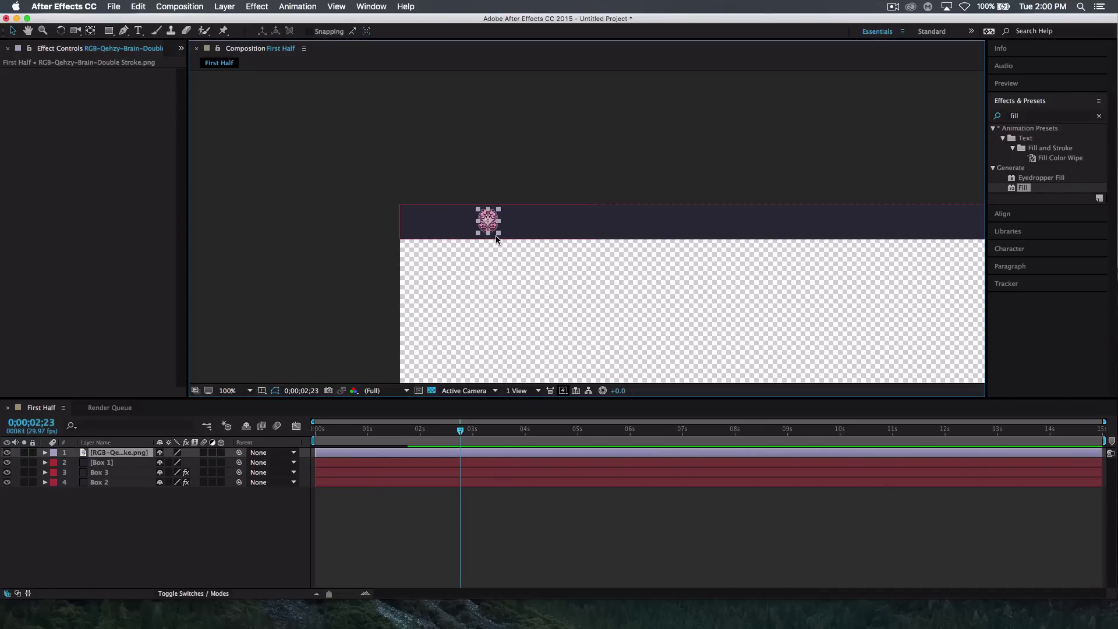
# Step: Reveal the brain logo's Position and set a keyframe for it at 0;00;02;08
pyautogui.click(102, 453)
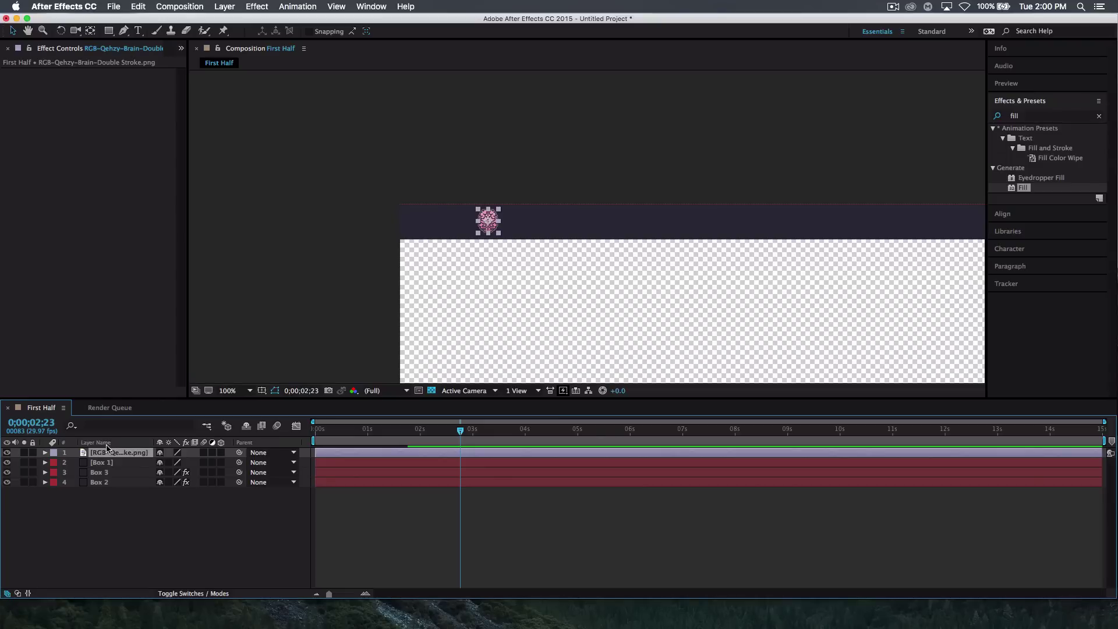
pyautogui.press('p')
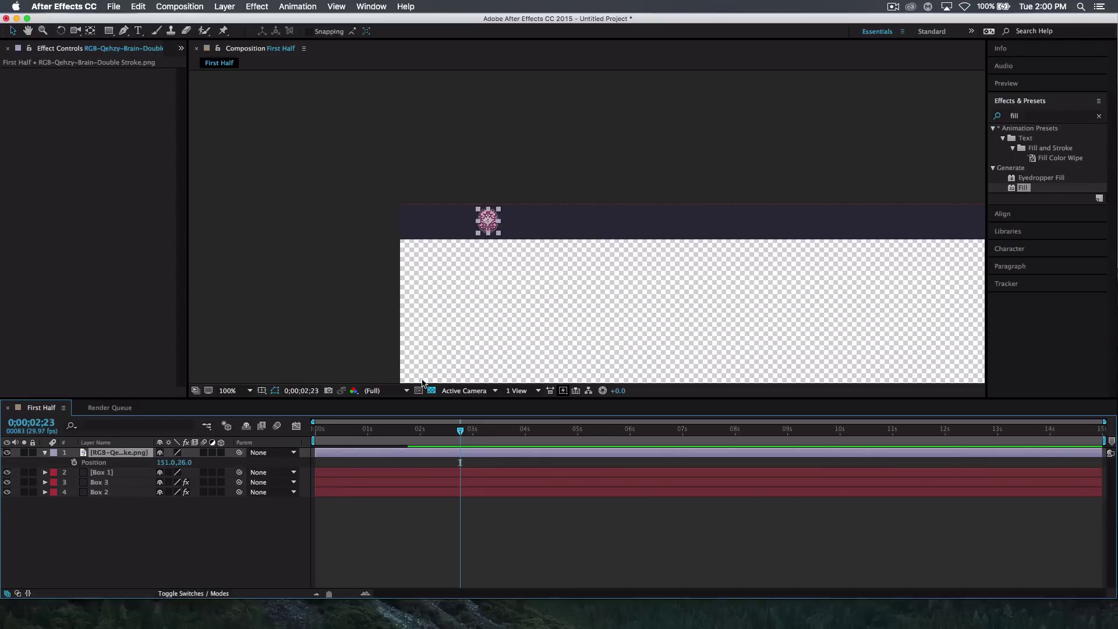
pyautogui.moveTo(460, 434); pyautogui.dragTo(421, 436)
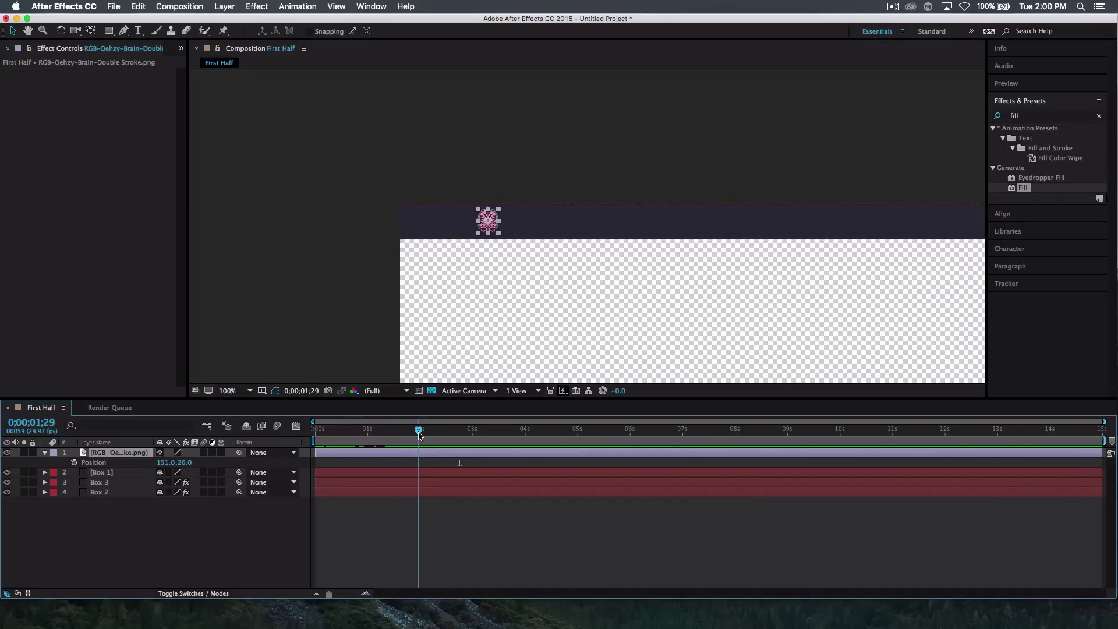
pyautogui.moveTo(420, 432); pyautogui.dragTo(435, 437)
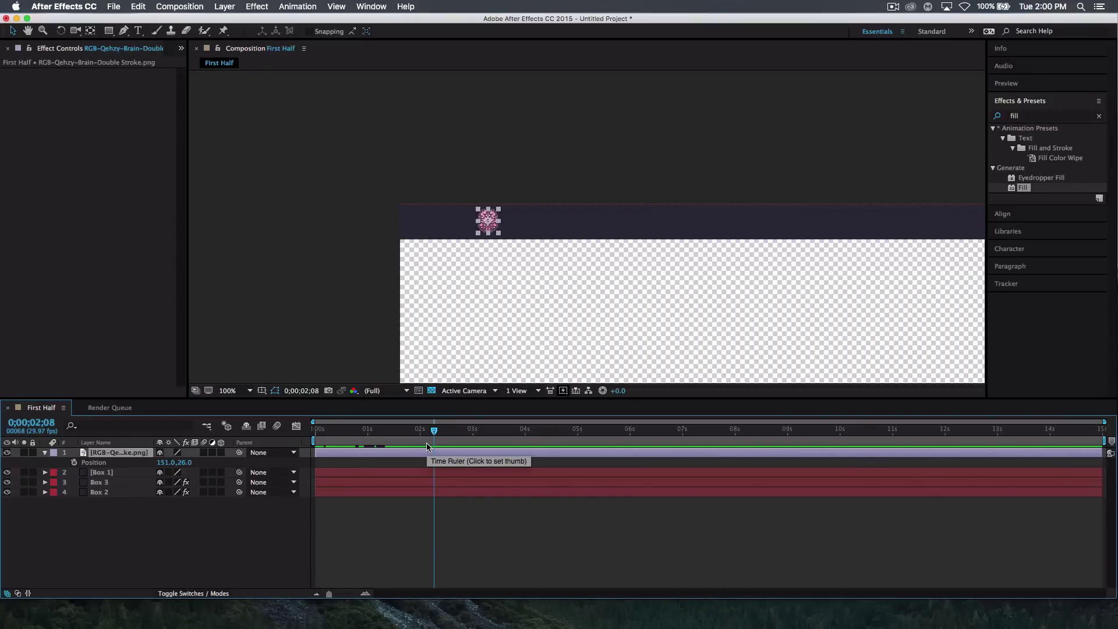
pyautogui.click(74, 463)
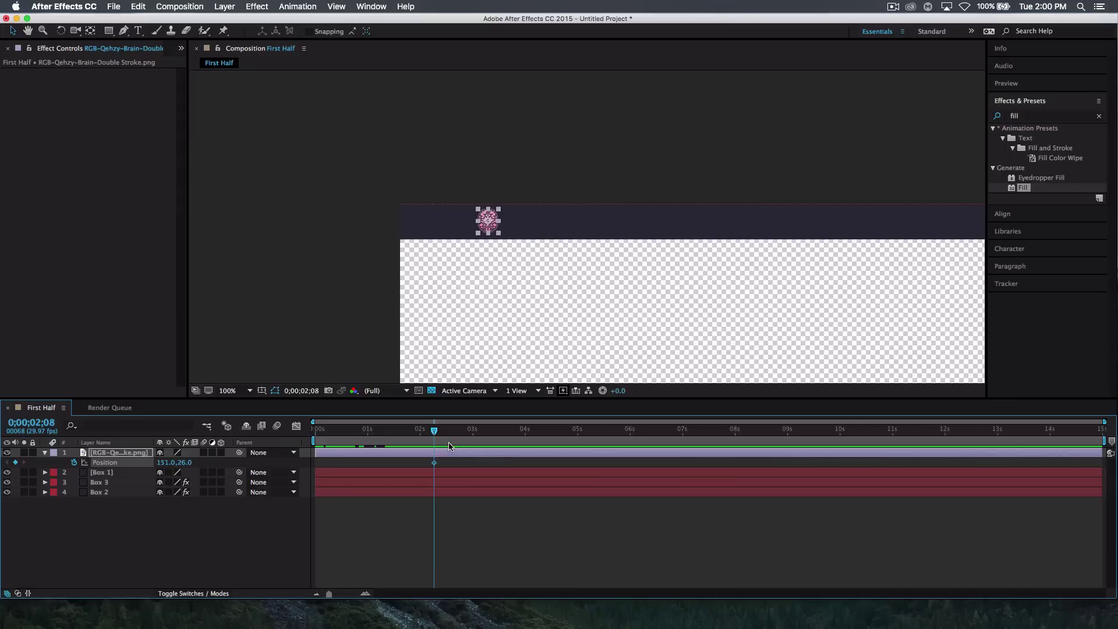
# Step: At 0;00;01;18, move the brain logo straight down to Position 151, 87, just below the bar, and scrub around that time
pyautogui.moveTo(438, 432); pyautogui.dragTo(400, 434)
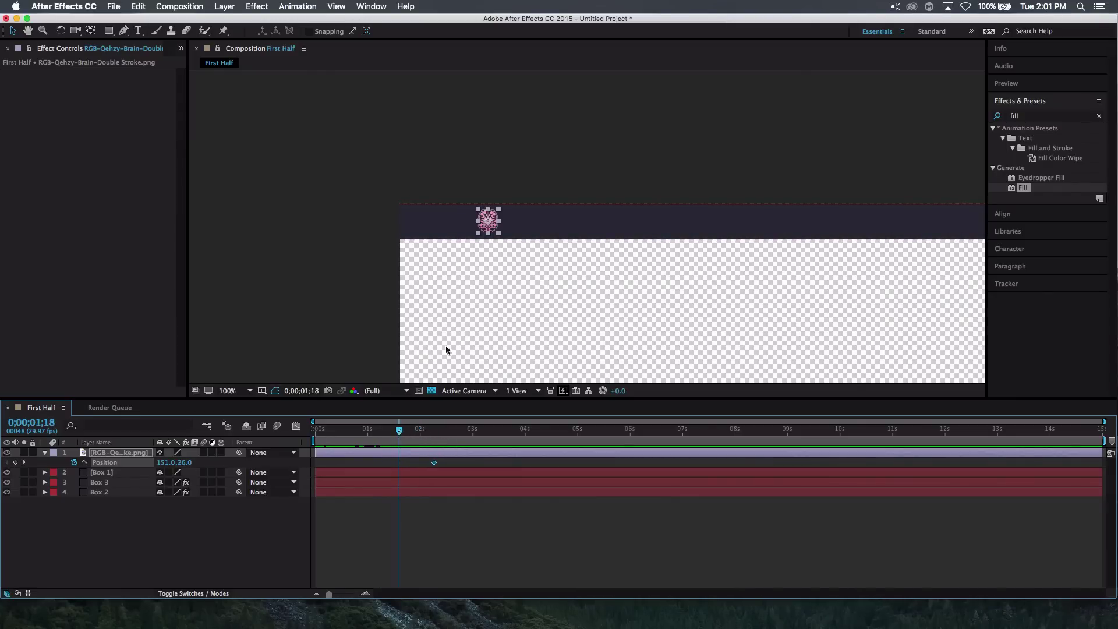
pyautogui.moveTo(491, 220); pyautogui.dragTo(491, 255)
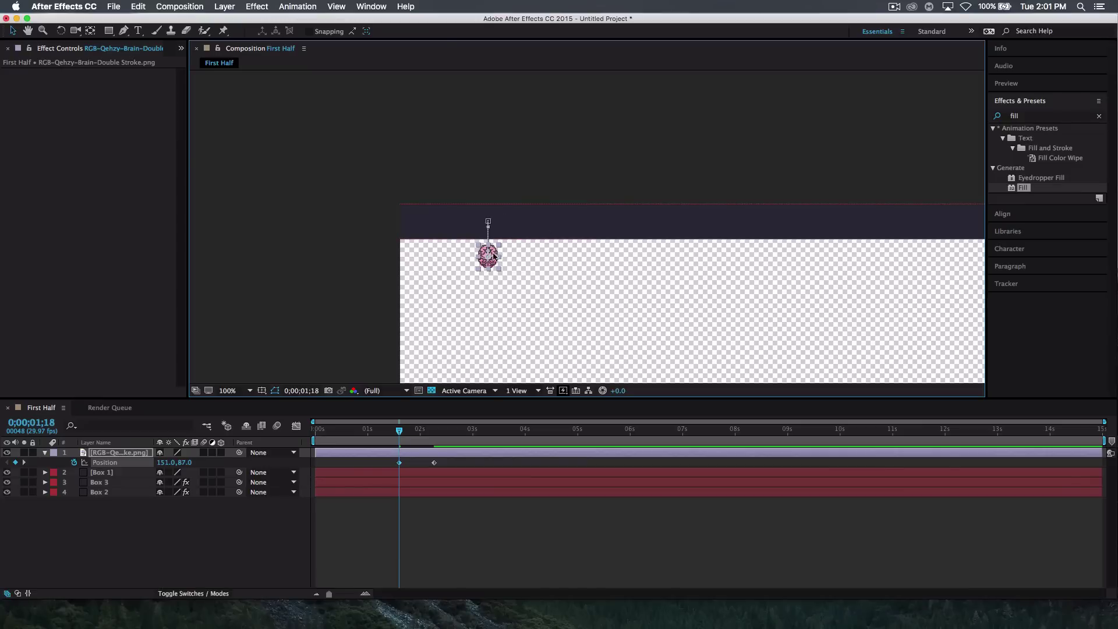
pyautogui.click(517, 277)
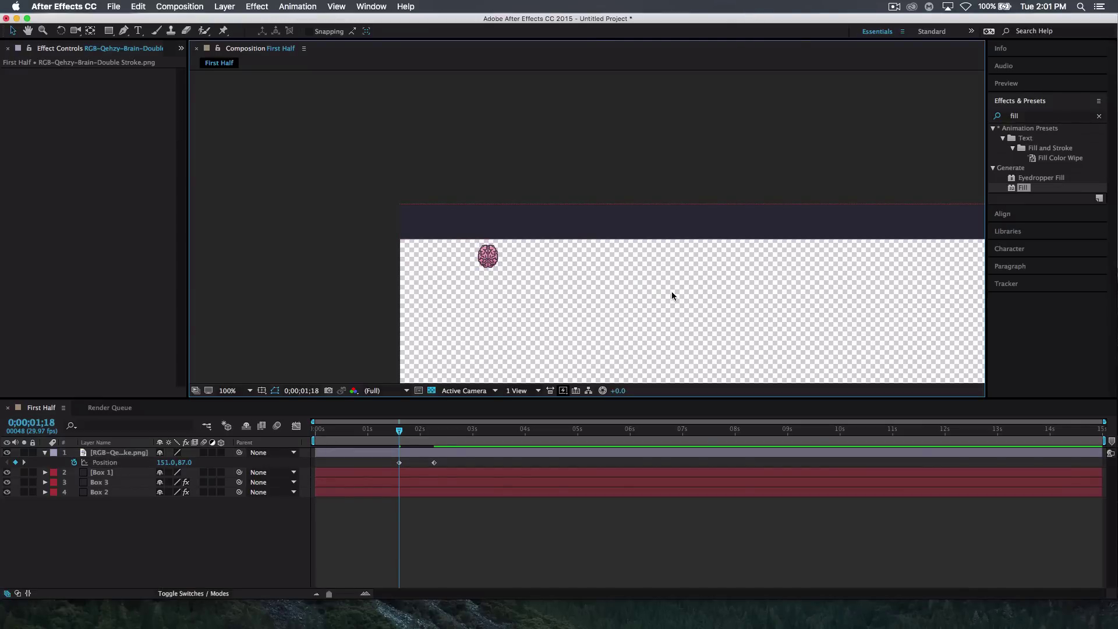
pyautogui.moveTo(397, 432)
pyautogui.mouseDown()
pyautogui.moveTo(316, 434)
pyautogui.moveTo(443, 430)
pyautogui.moveTo(397, 420)
pyautogui.mouseUp()
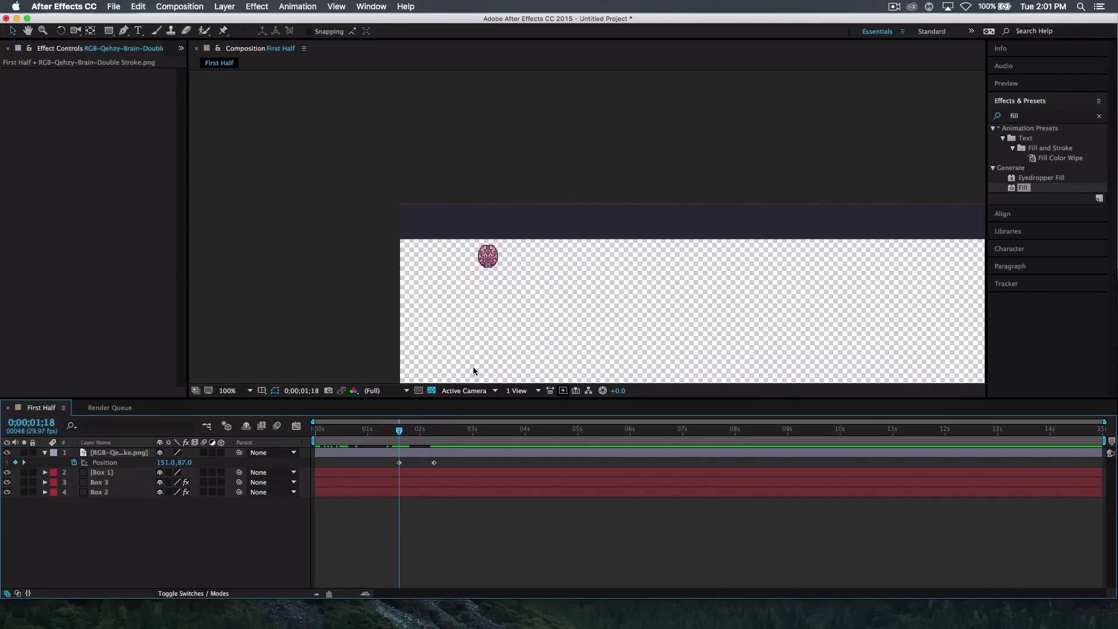
# Step: Create a new dark blue solid at 1920 × 1080 px, named with a row of dashes
pyautogui.click(220, 5)
pyautogui.moveTo(247, 20)
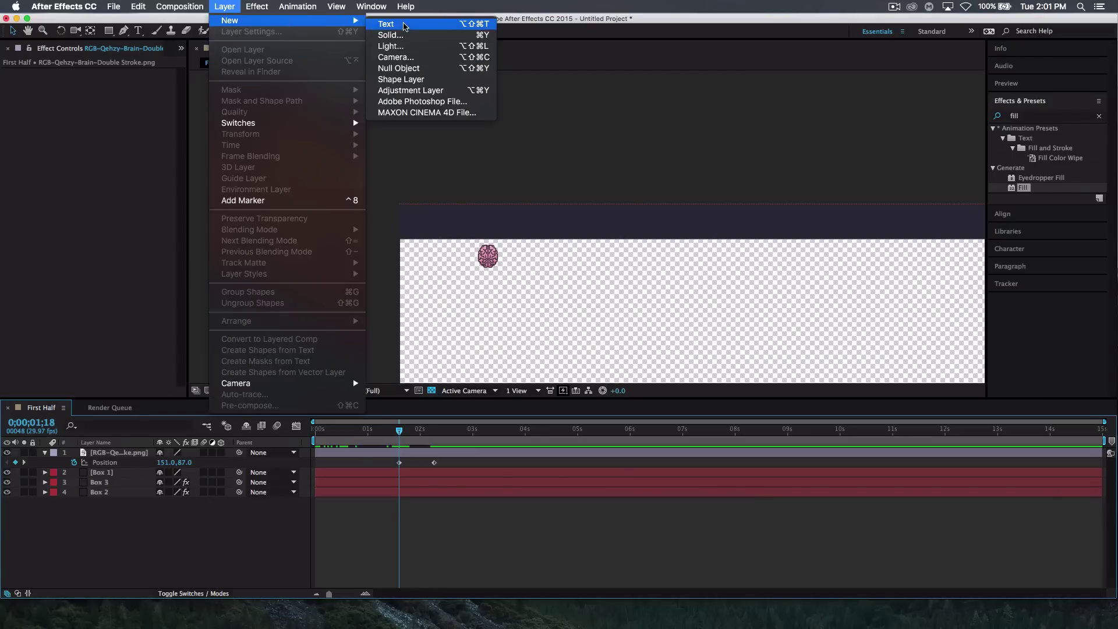
pyautogui.click(397, 36)
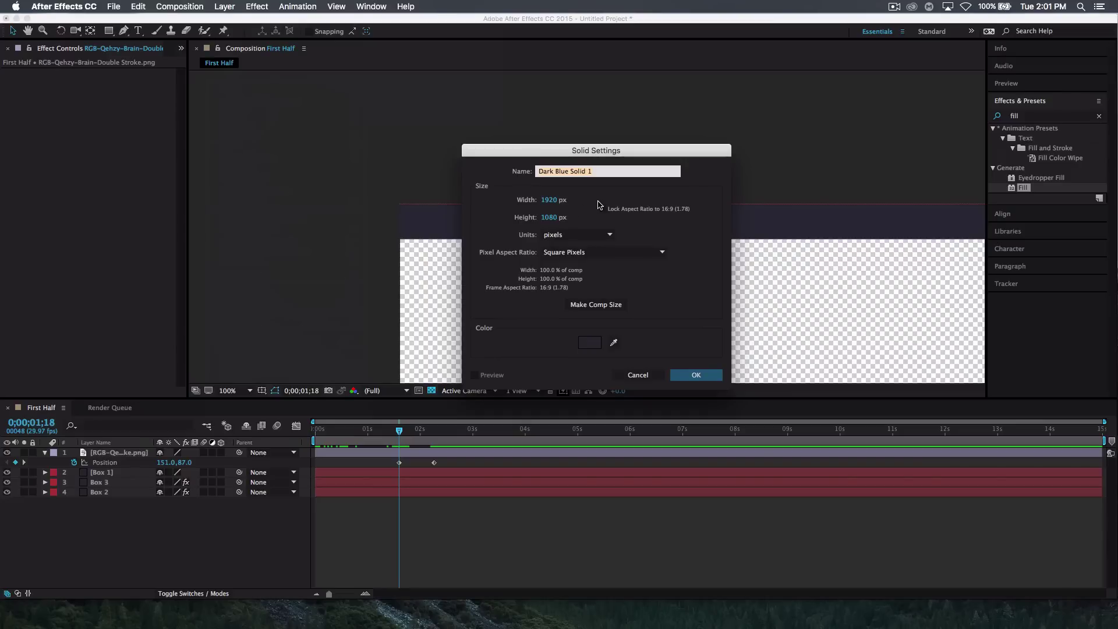
pyautogui.write('Mask')
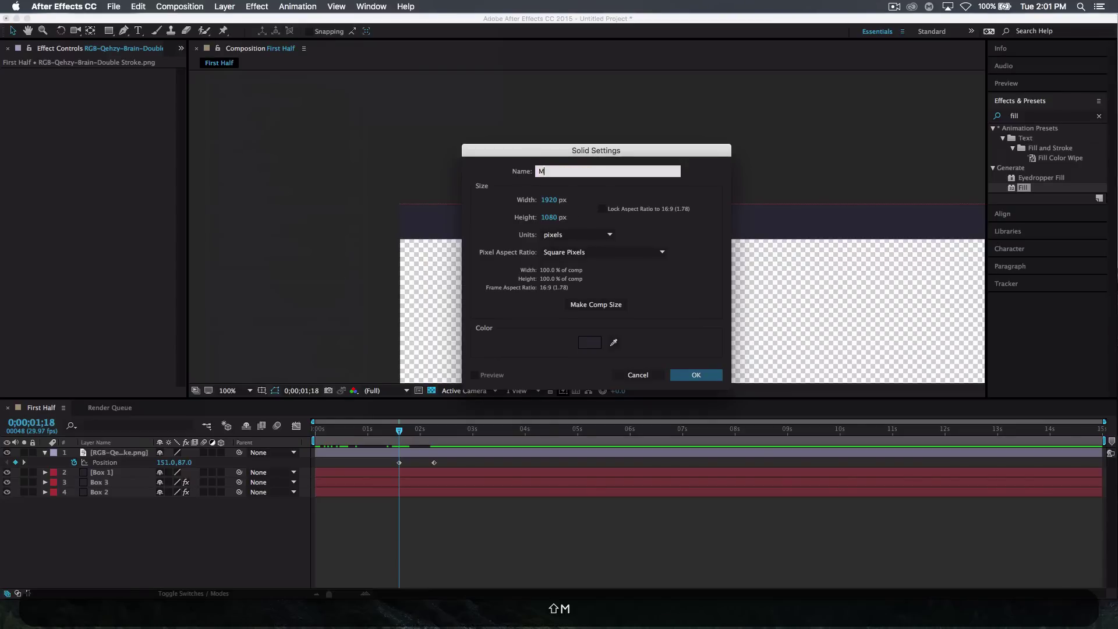
pyautogui.press('BackSpace')
pyautogui.press('BackSpace')
pyautogui.press('BackSpace')
pyautogui.press('BackSpace')
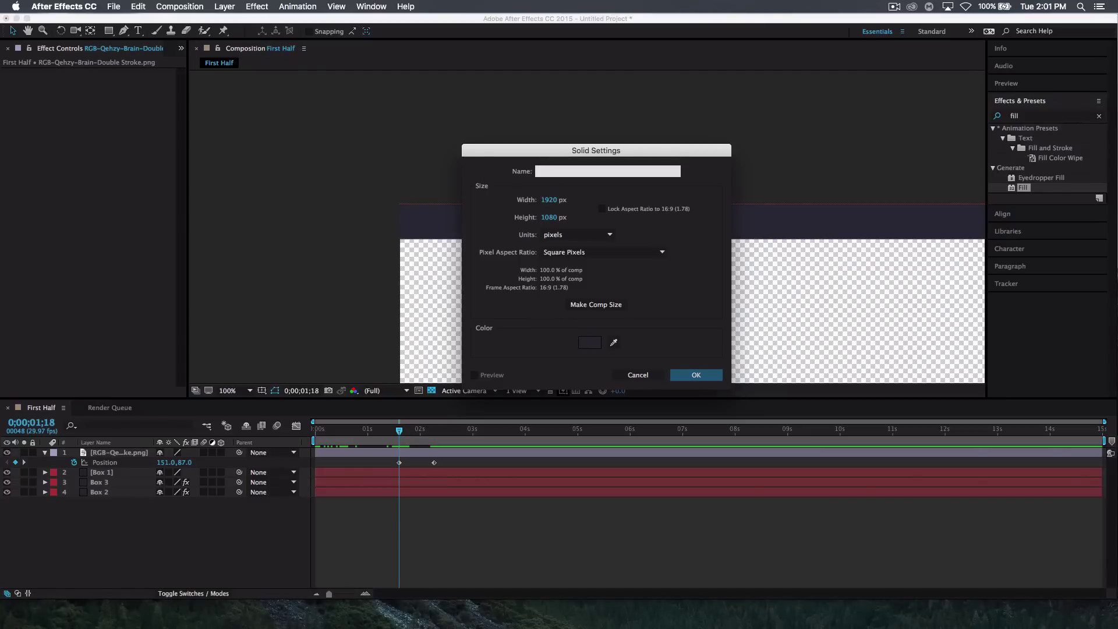
pyautogui.write('-')
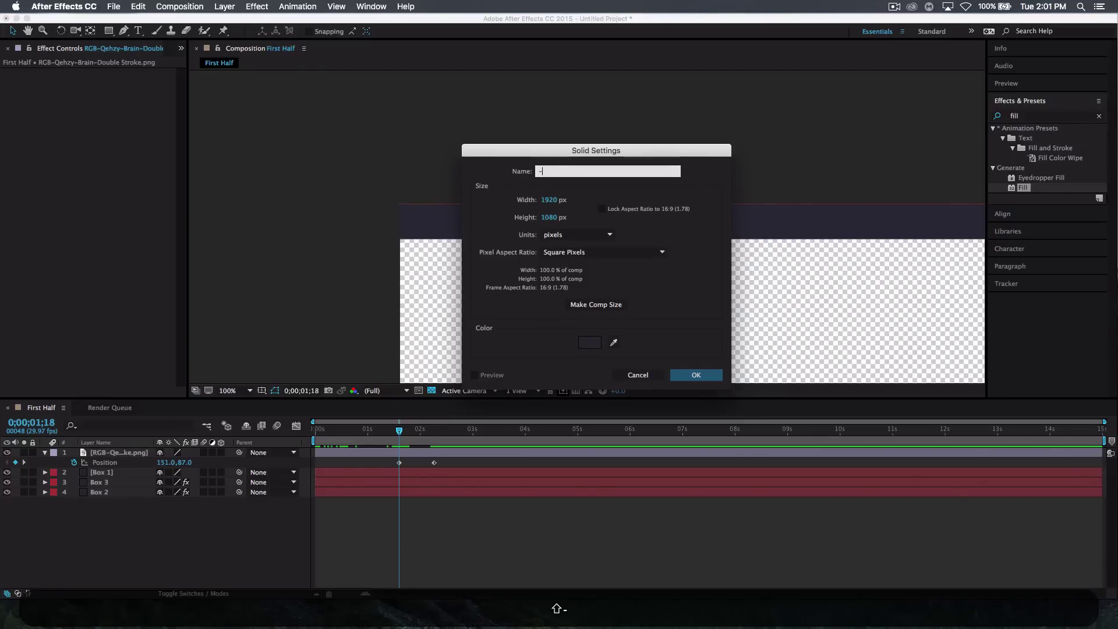
pyautogui.write('------------------')
pyautogui.click(710, 377)
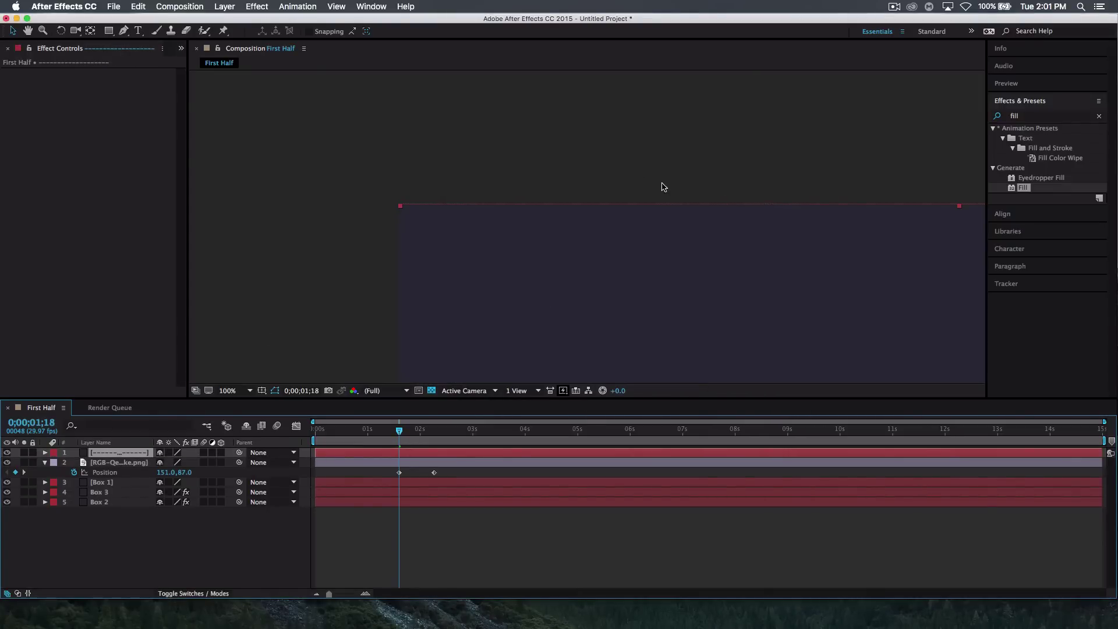
# Step: Shrink the dashed solid vertically into a short full-width strip covering the dark bar and extending above the frame
pyautogui.moveTo(624, 148); pyautogui.dragTo(417, 109)
pyautogui.press('cmd+minus')
pyautogui.moveTo(574, 102); pyautogui.dragTo(492, 28)
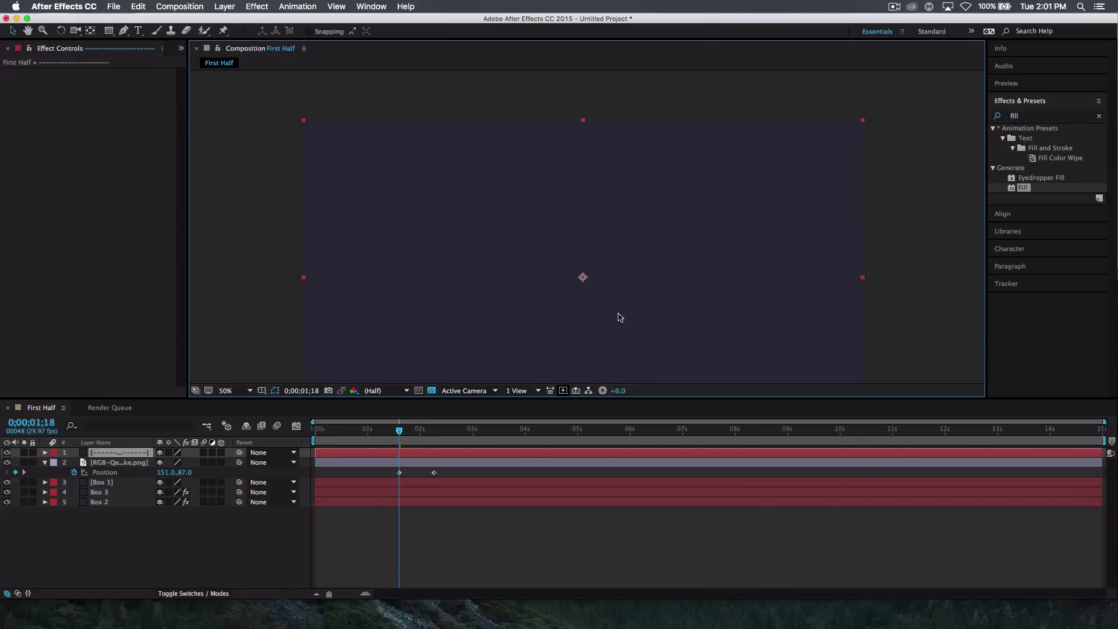
pyautogui.moveTo(584, 120)
pyautogui.mouseDown()
pyautogui.moveTo(589, 255)
pyautogui.moveTo(596, 123)
pyautogui.mouseUp()
pyautogui.press('super+z')
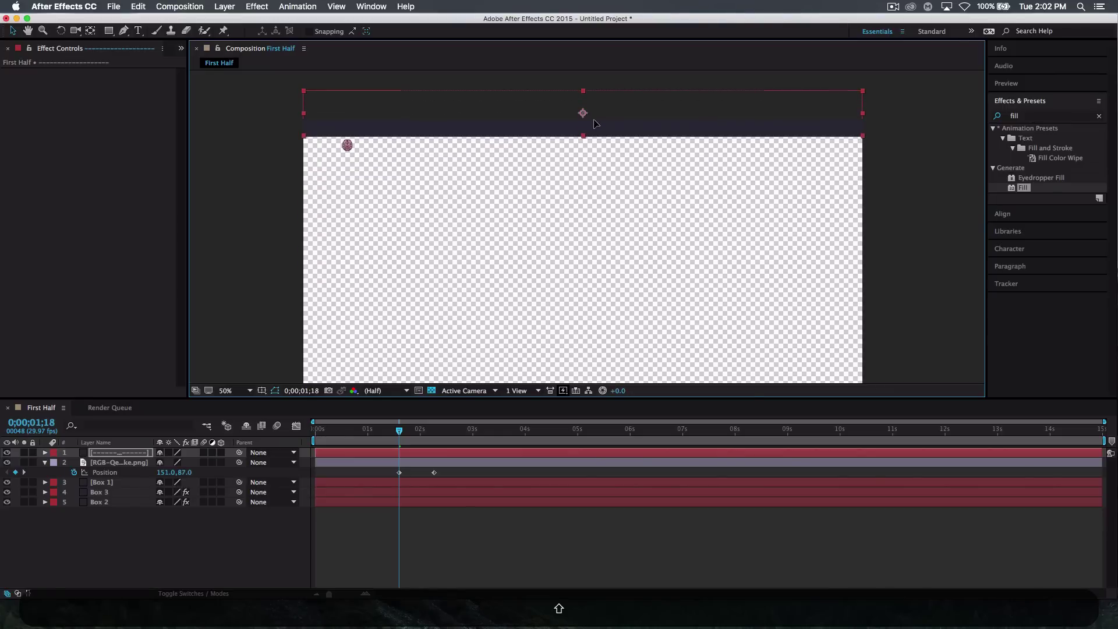
# Step: Nudge the dashed solid vertically until its lower edge lines up exactly with the dark bar's lower edge
pyautogui.press('super+shift+=')
pyautogui.press('super+=')
pyautogui.press('space')
pyautogui.moveTo(391, 161); pyautogui.dragTo(721, 458)
pyautogui.moveTo(384, 281); pyautogui.dragTo(891, 335)
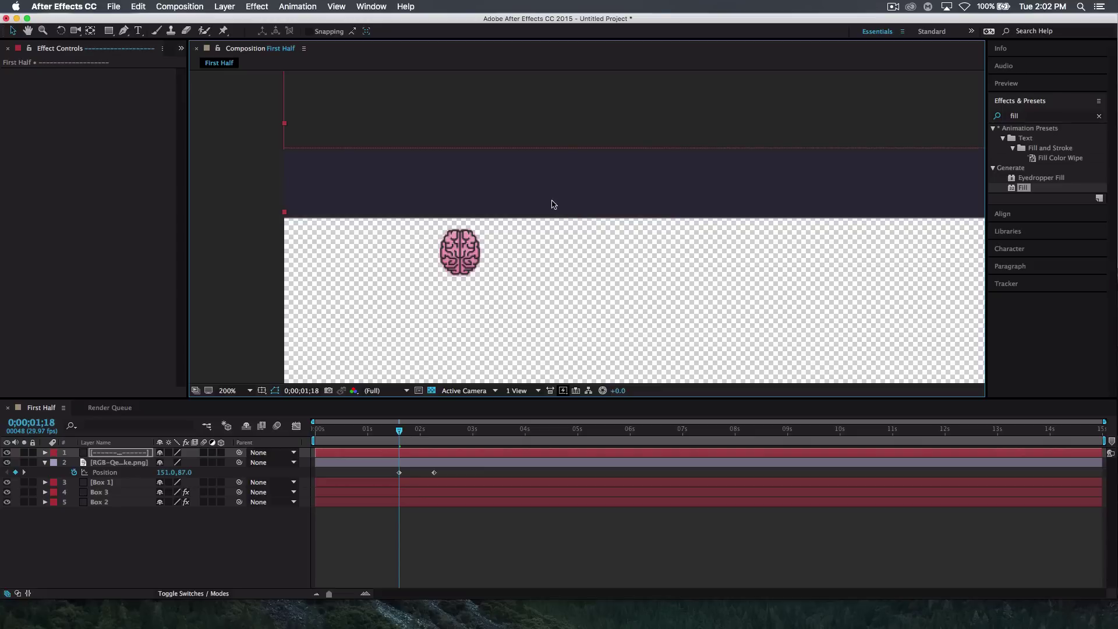
pyautogui.moveTo(555, 192); pyautogui.dragTo(553, 179)
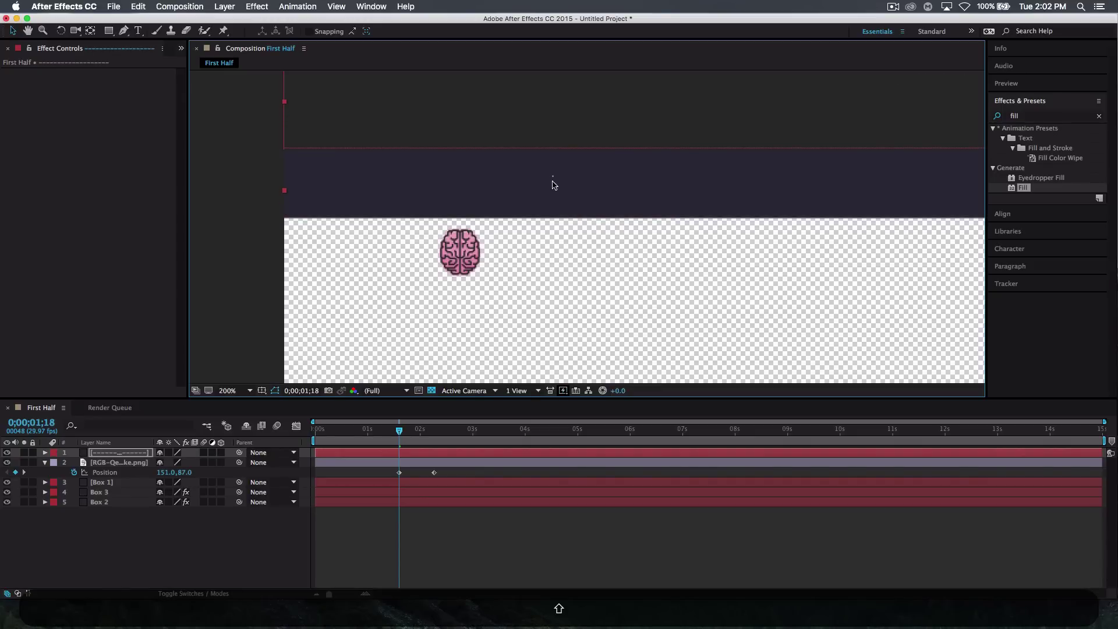
pyautogui.press('Down')
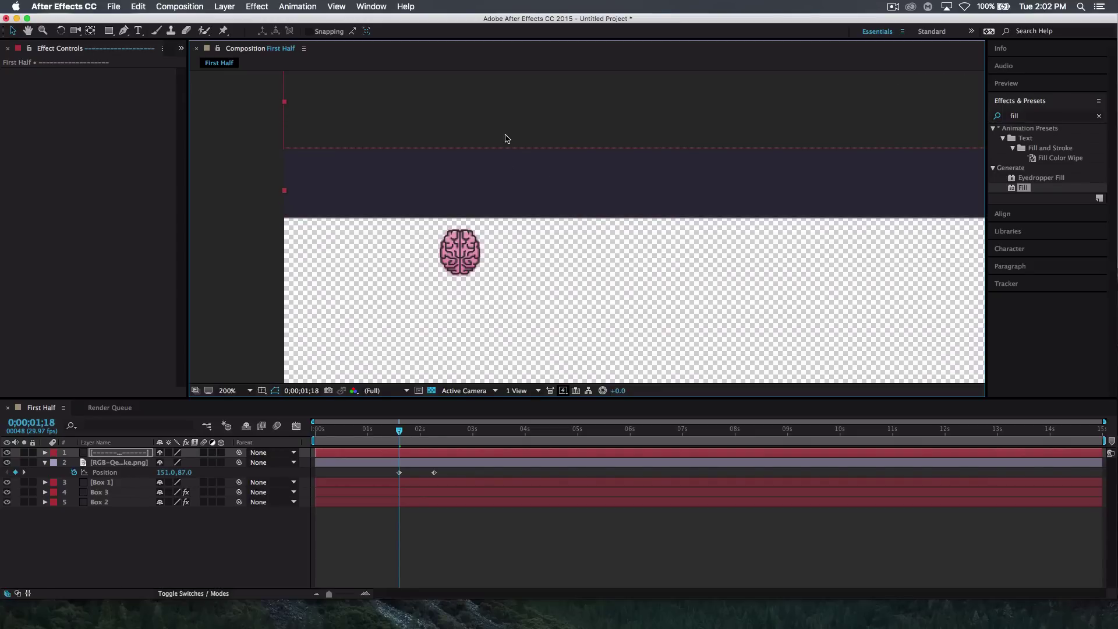
pyautogui.press('Down')
pyautogui.press('Down')
pyautogui.press('Down')
pyautogui.press('Down')
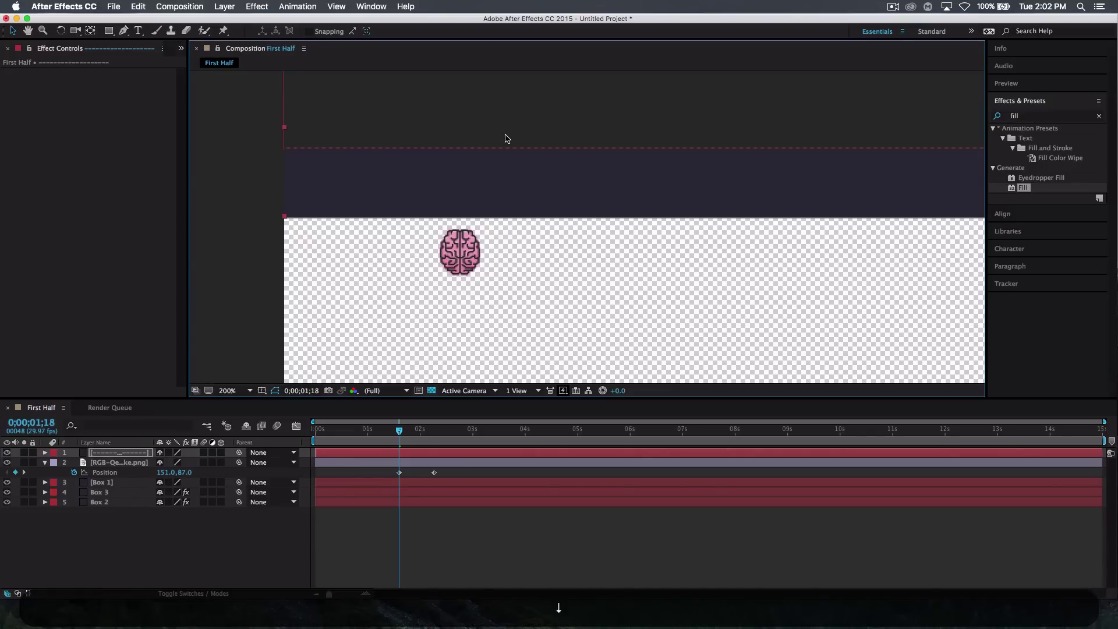
pyautogui.press('Down')
pyautogui.press('Down')
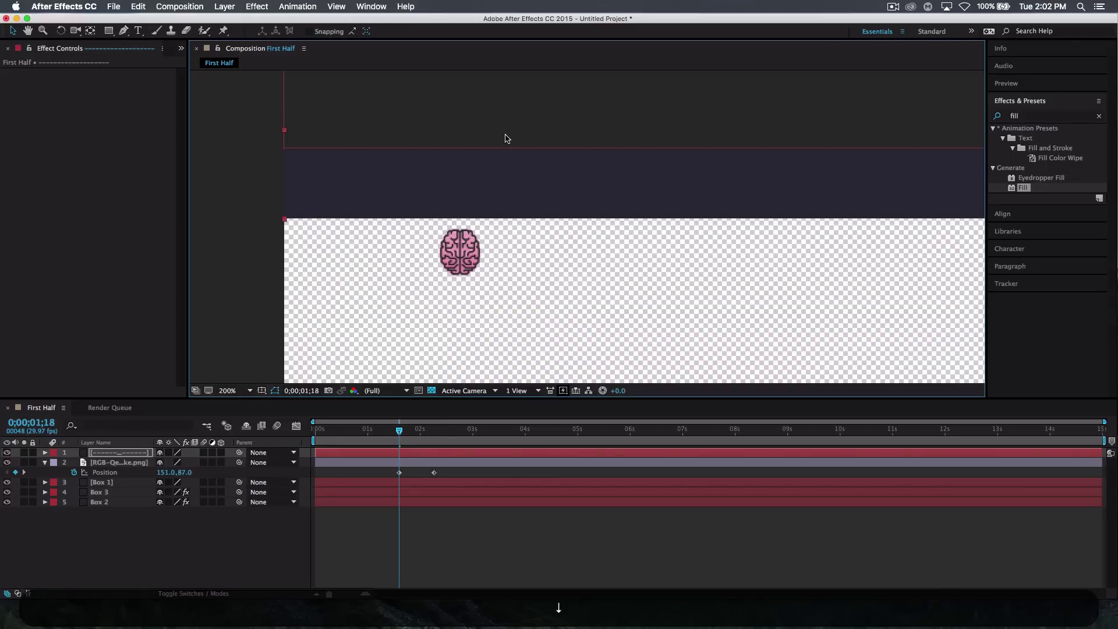
pyautogui.press('Up')
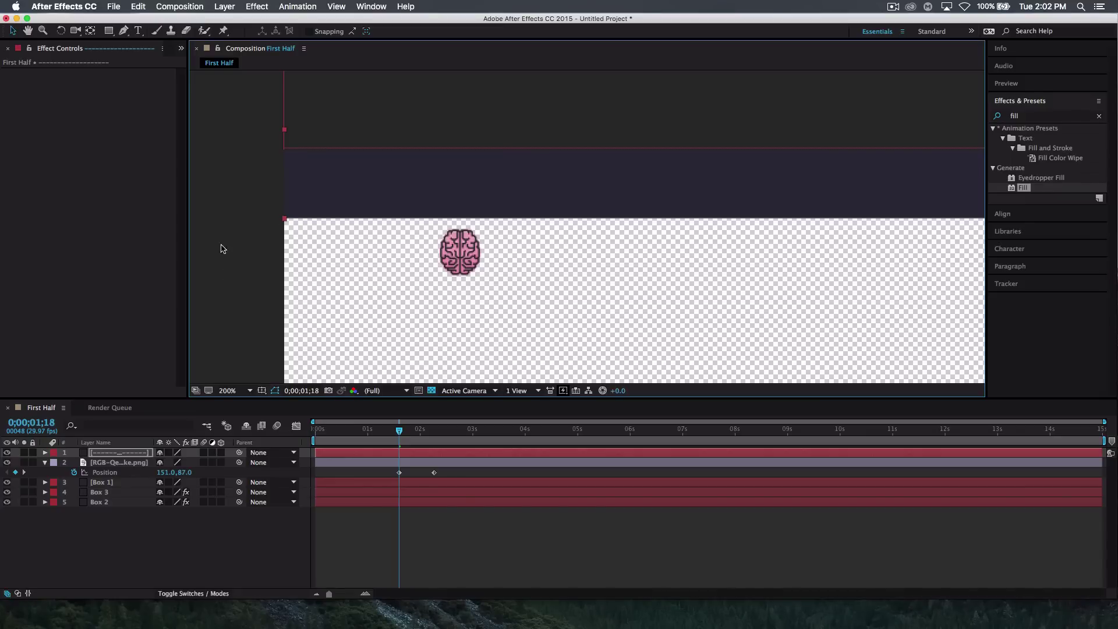
# Step: Set the brain logo layer's track matte to Alpha Matte, using the dashed solid above it
pyautogui.click(118, 455)
pyautogui.click(129, 461)
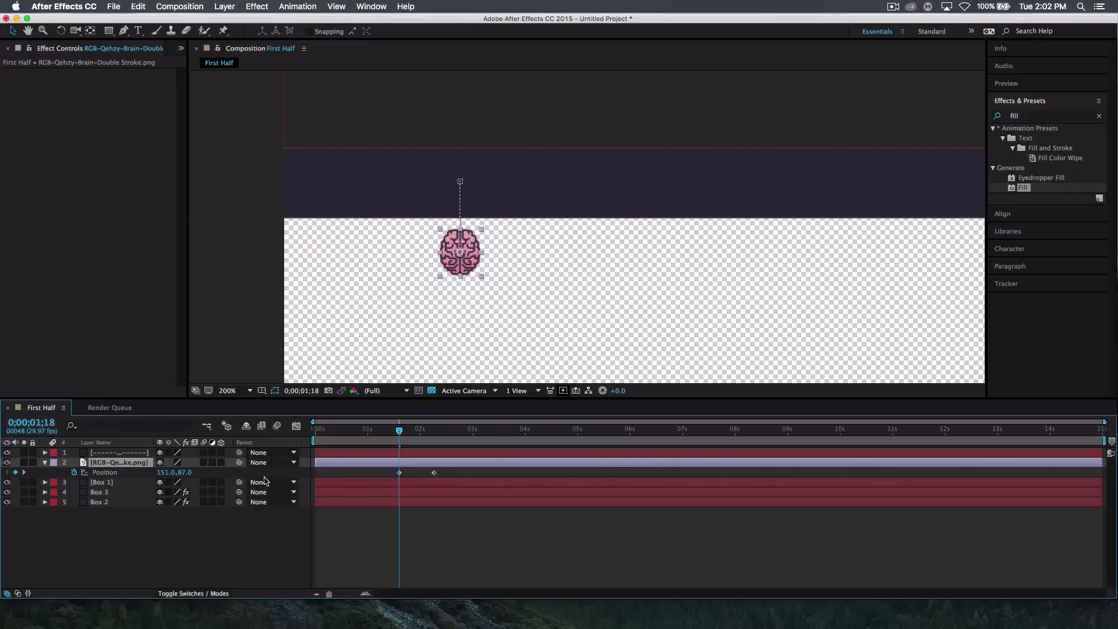
pyautogui.click(195, 594)
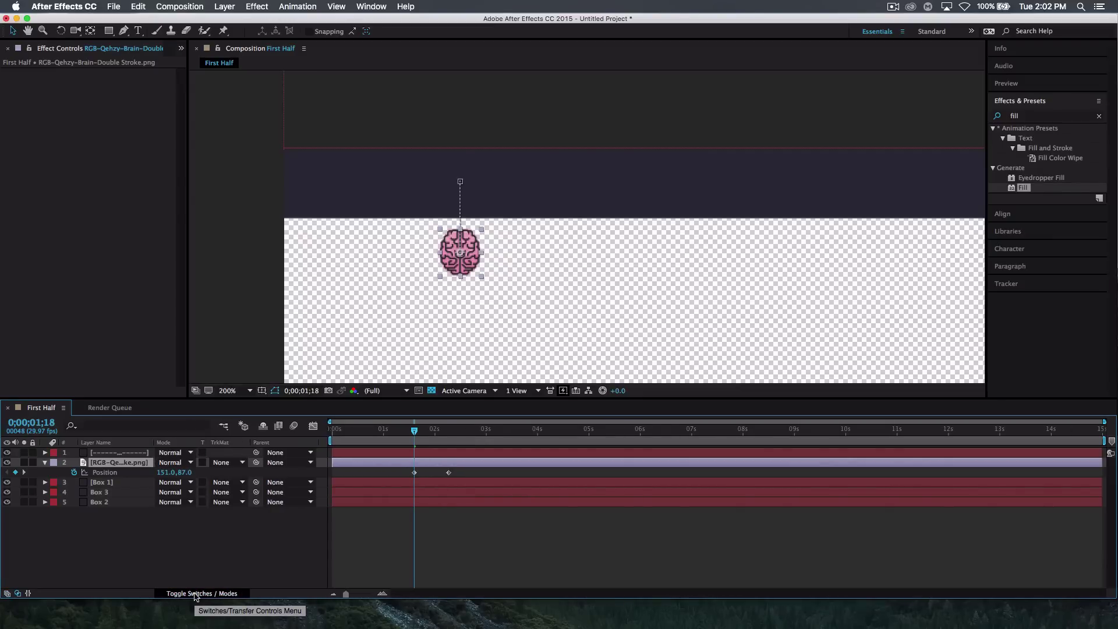
pyautogui.click(195, 596)
pyautogui.click(195, 596)
pyautogui.click(196, 596)
pyautogui.click(195, 597)
pyautogui.click(229, 463)
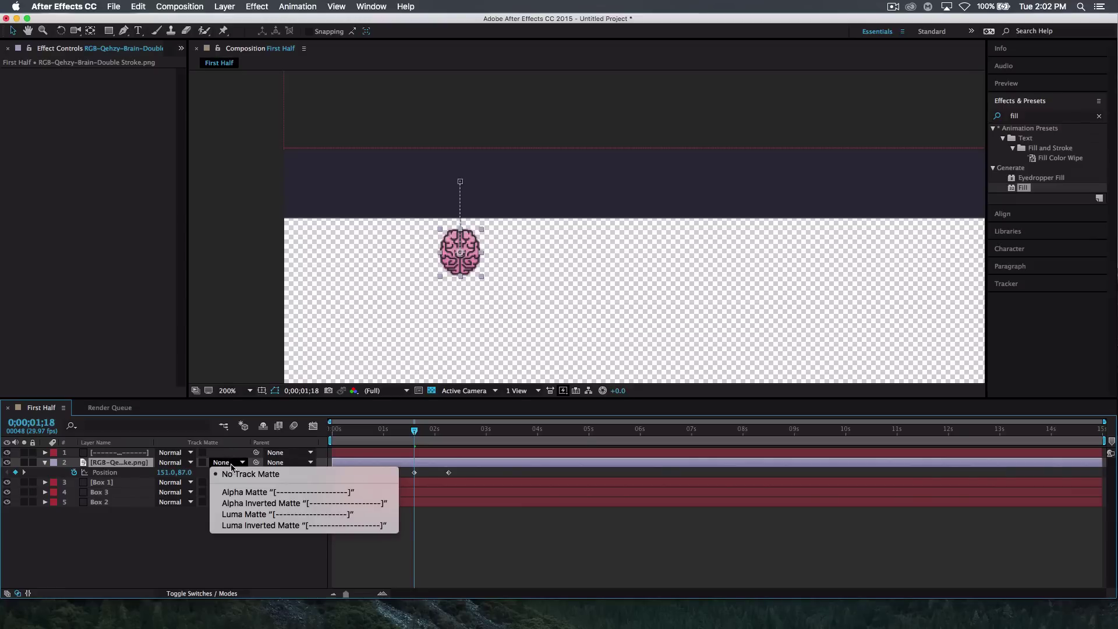
pyautogui.click(249, 494)
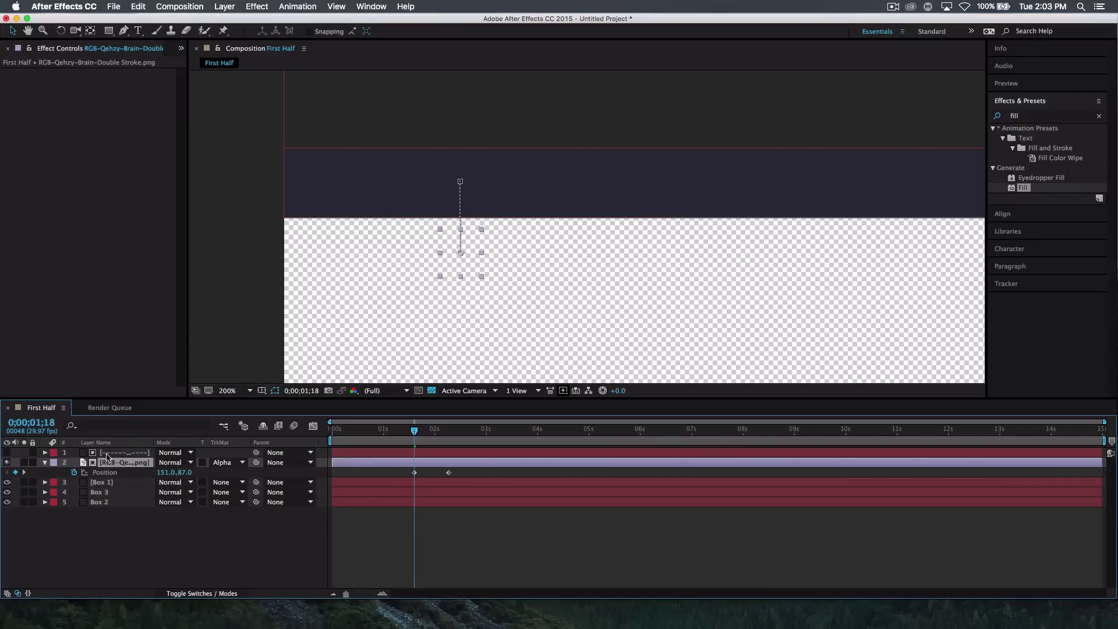
# Step: Play the composition from the start to preview the matted logo sliding up into the bar
pyautogui.click(110, 454)
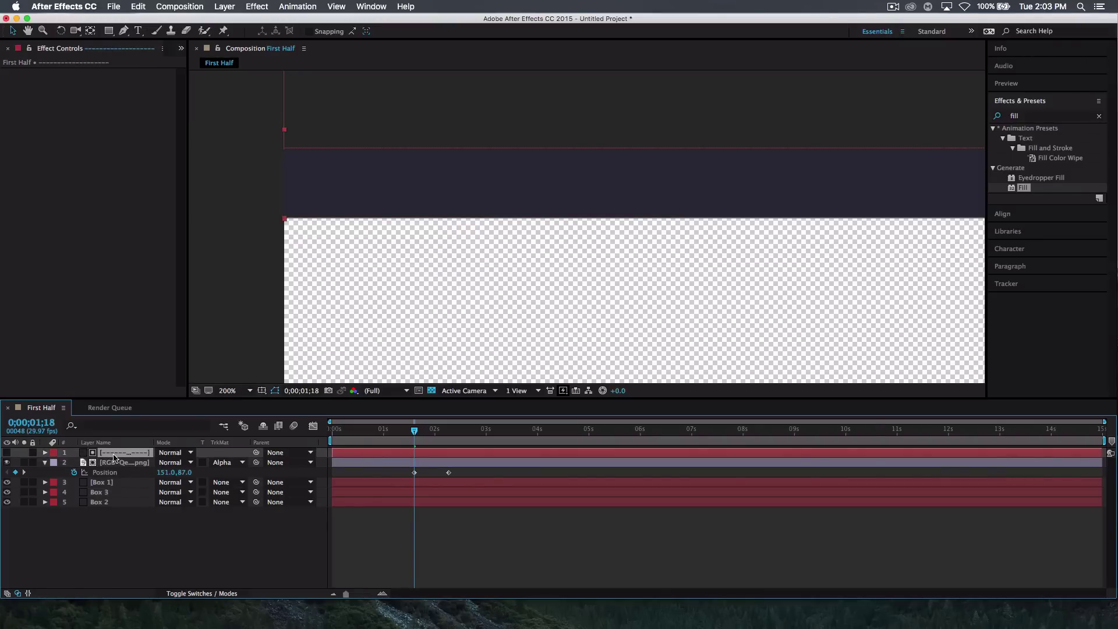
pyautogui.moveTo(414, 433); pyautogui.dragTo(330, 439)
pyautogui.press('space')
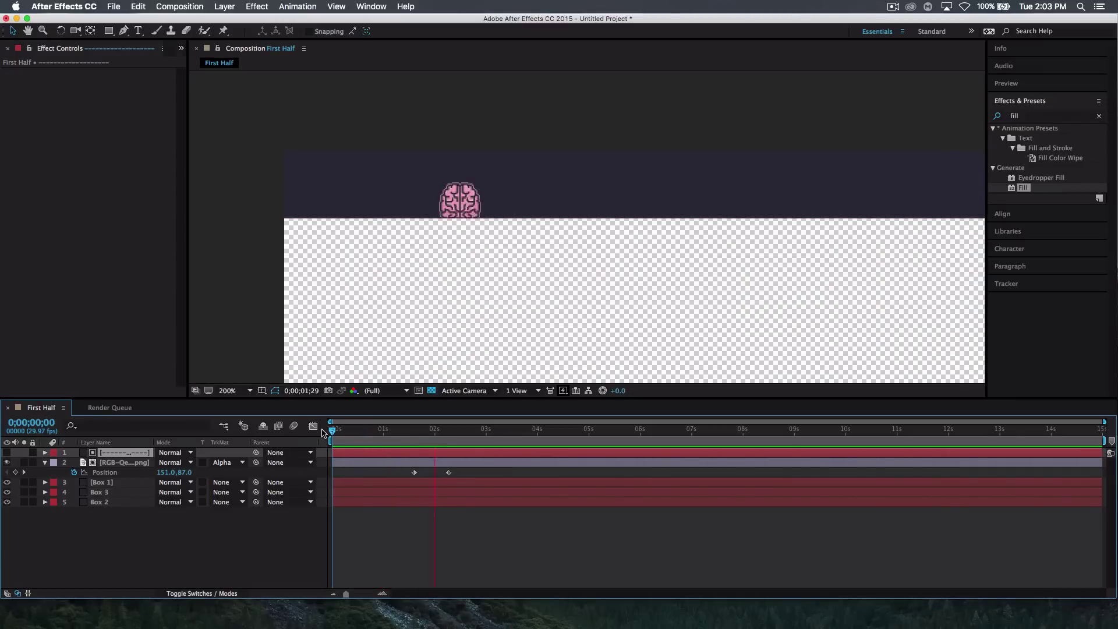
pyautogui.press('space')
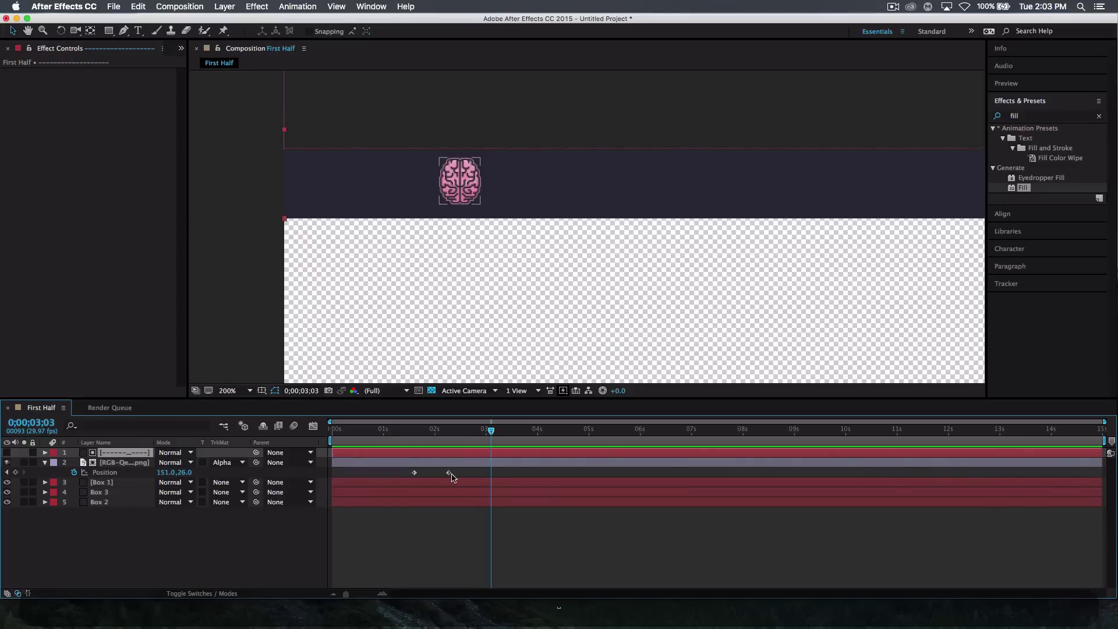
# Step: Shift the brain logo's second Position keyframe slightly later in time and apply Easy Ease to both Position keyframes
pyautogui.moveTo(450, 477); pyautogui.dragTo(459, 477)
pyautogui.click(468, 475)
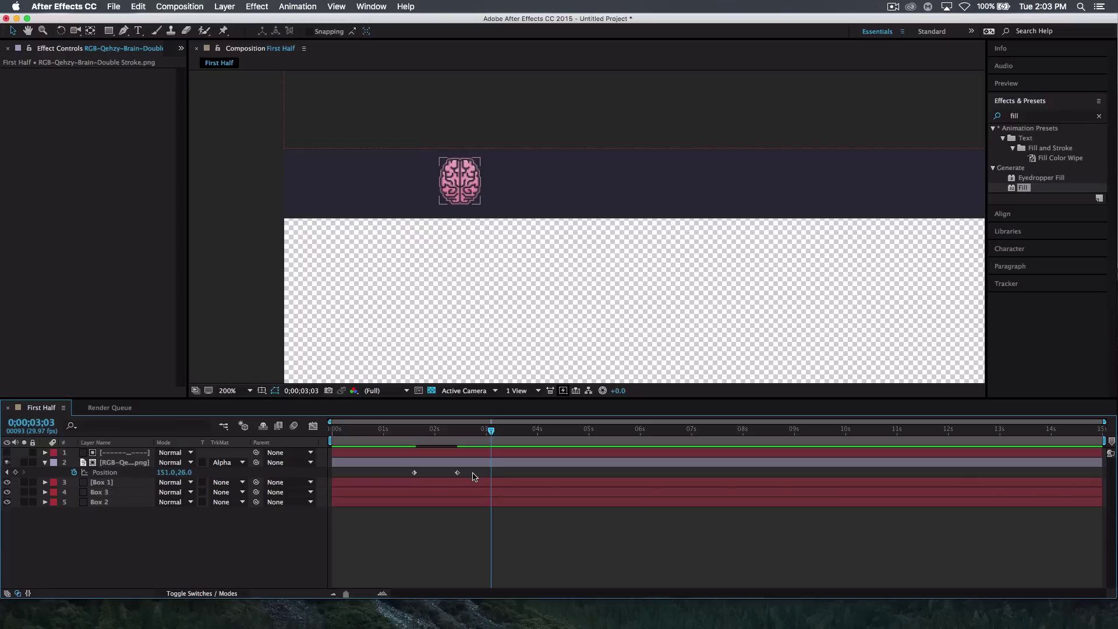
pyautogui.moveTo(476, 478); pyautogui.dragTo(410, 470)
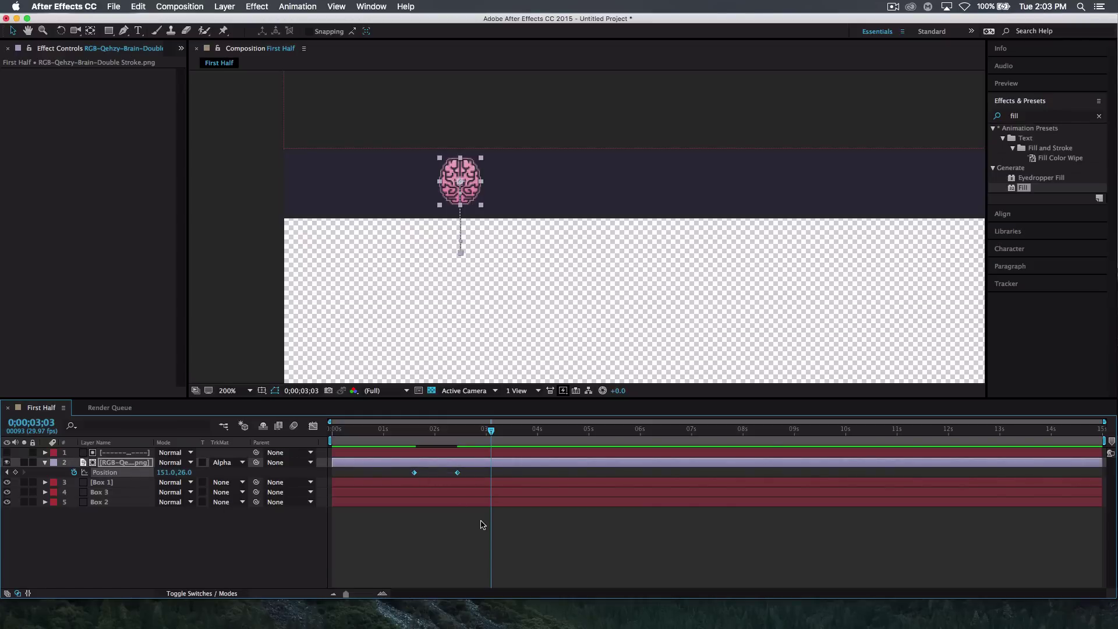
pyautogui.press('F9')
# Step: Reshape the logo's Position speed graph so the speed peaks early and tapers off gradually into the last keyframe
pyautogui.click(312, 427)
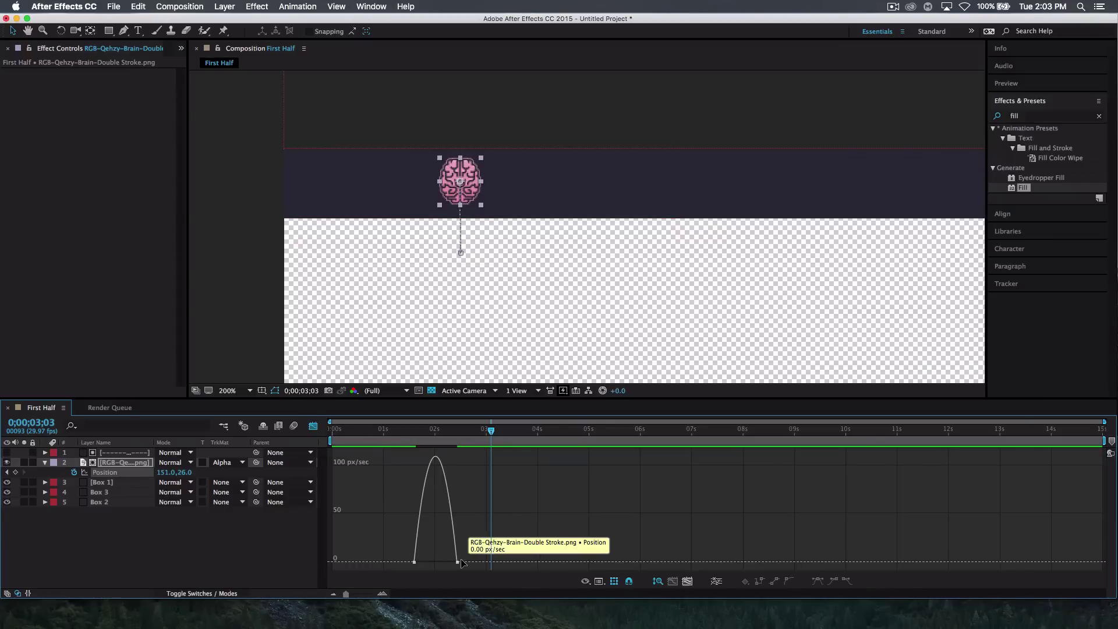
pyautogui.moveTo(450, 564); pyautogui.dragTo(439, 566)
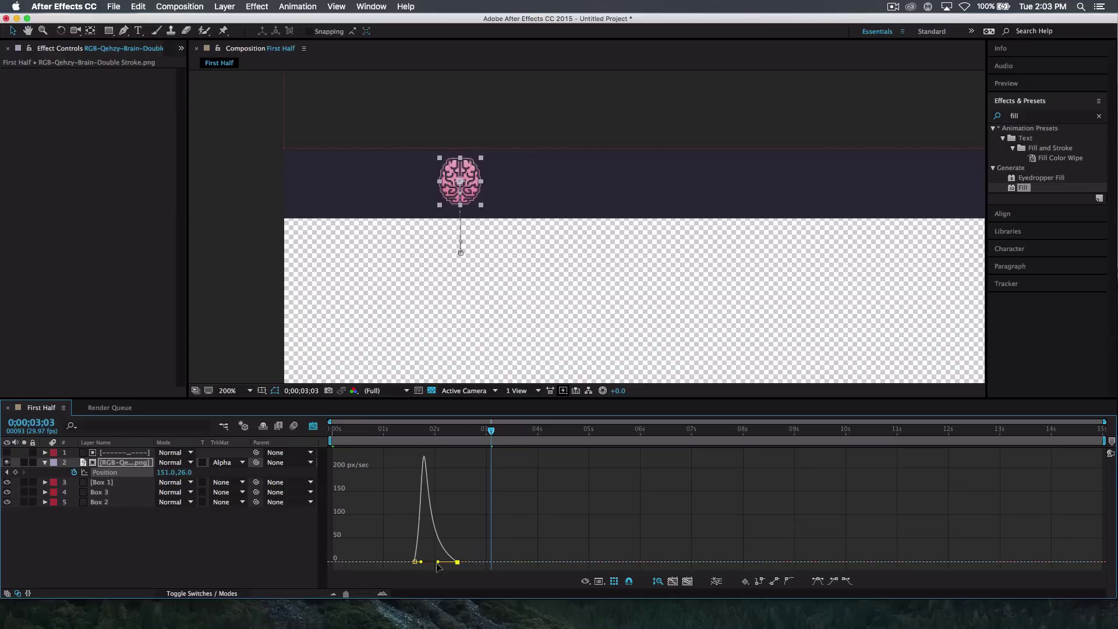
pyautogui.click(313, 426)
# Step: Preview the eased logo animation from the beginning of the timeline
pyautogui.moveTo(378, 433); pyautogui.dragTo(315, 435)
pyautogui.press('space')
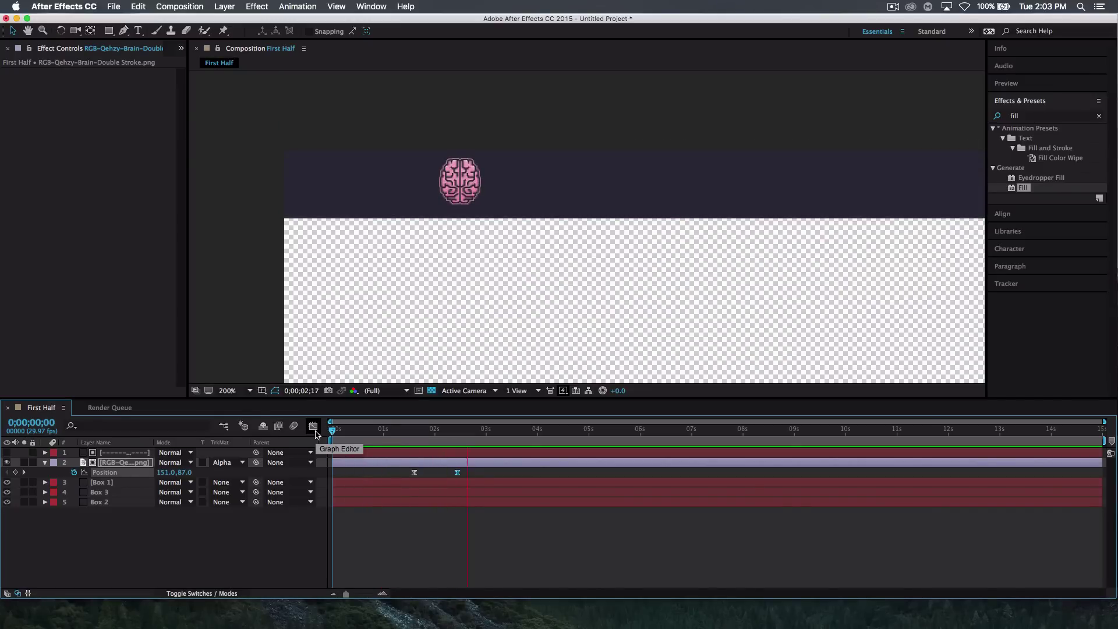
pyautogui.press('space')
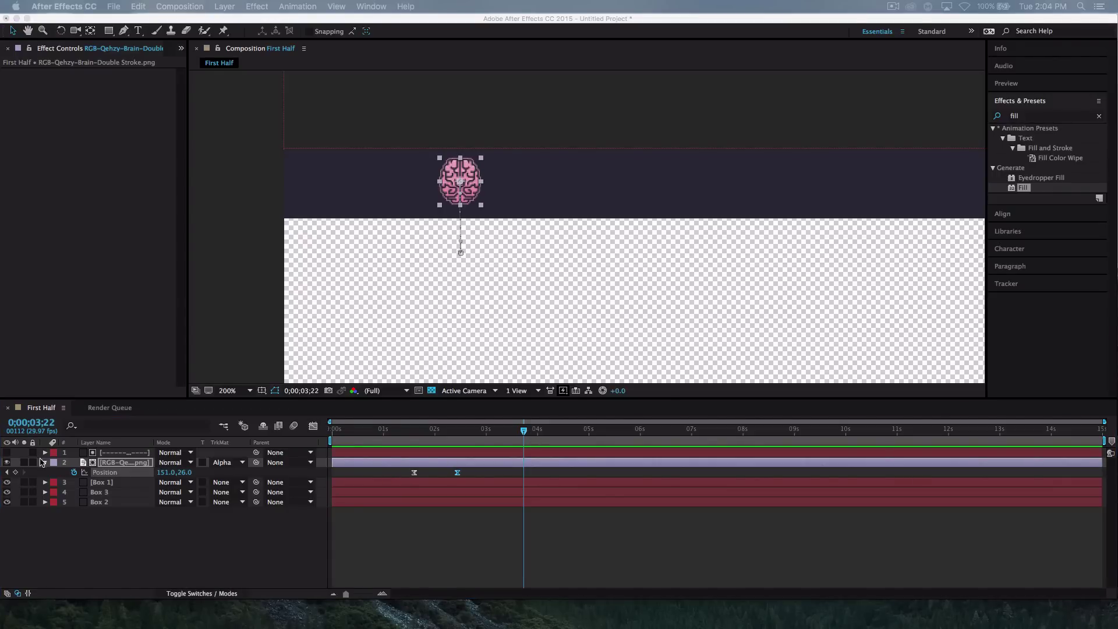
# Step: Collapse the brain logo layer's properties, select the matte layer above it, and activate the Ellipse Tool
pyautogui.click(46, 464)
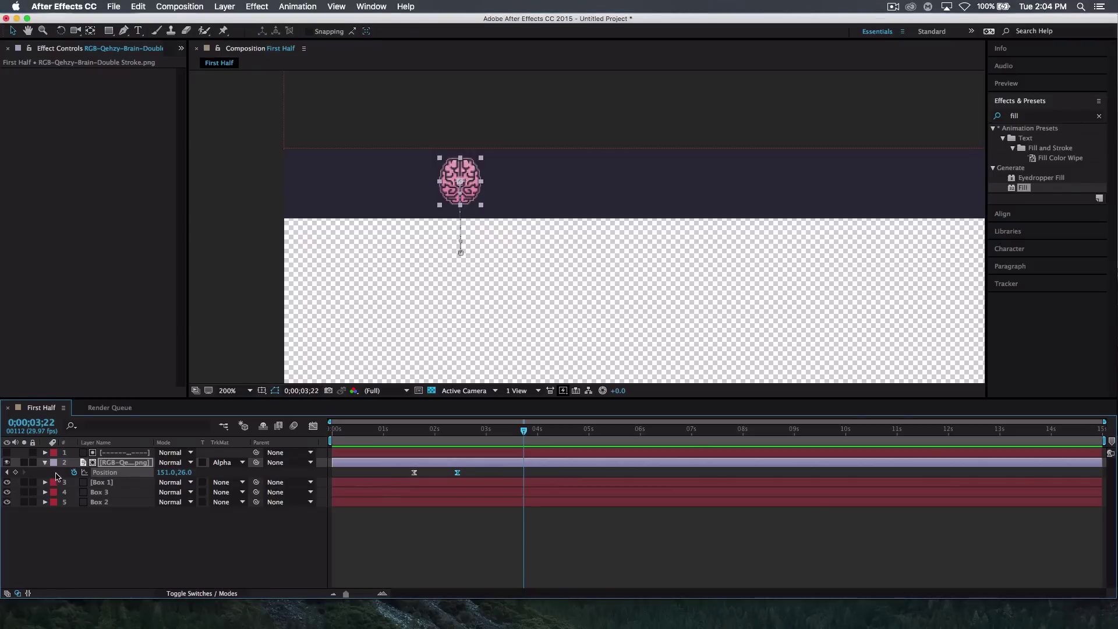
pyautogui.click(45, 463)
pyautogui.click(104, 454)
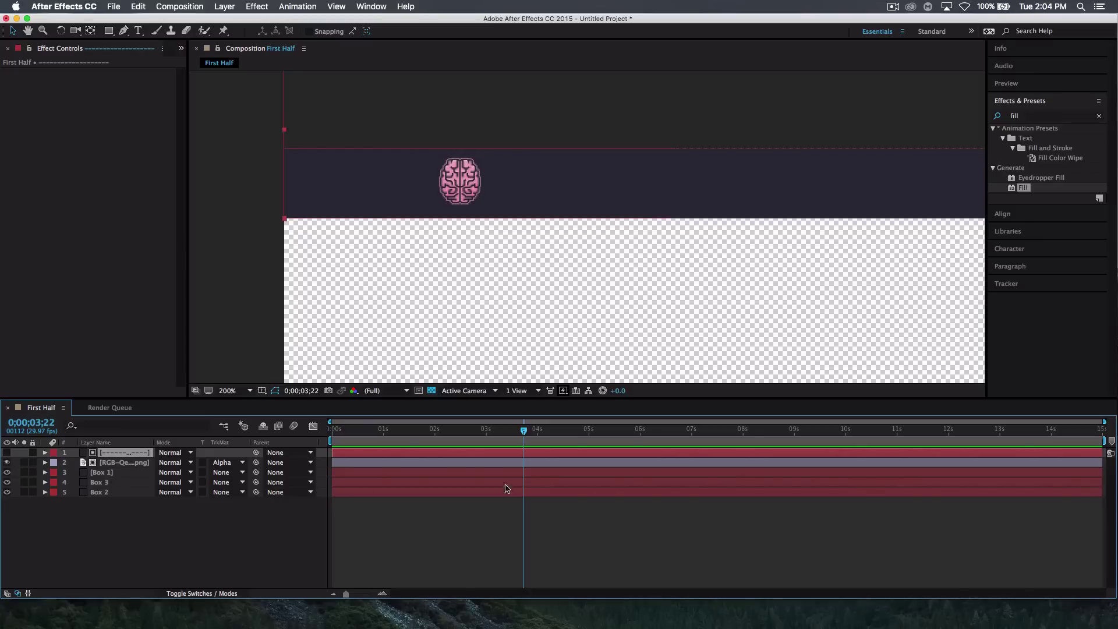
pyautogui.press('super+minus')
pyautogui.press('super+minus')
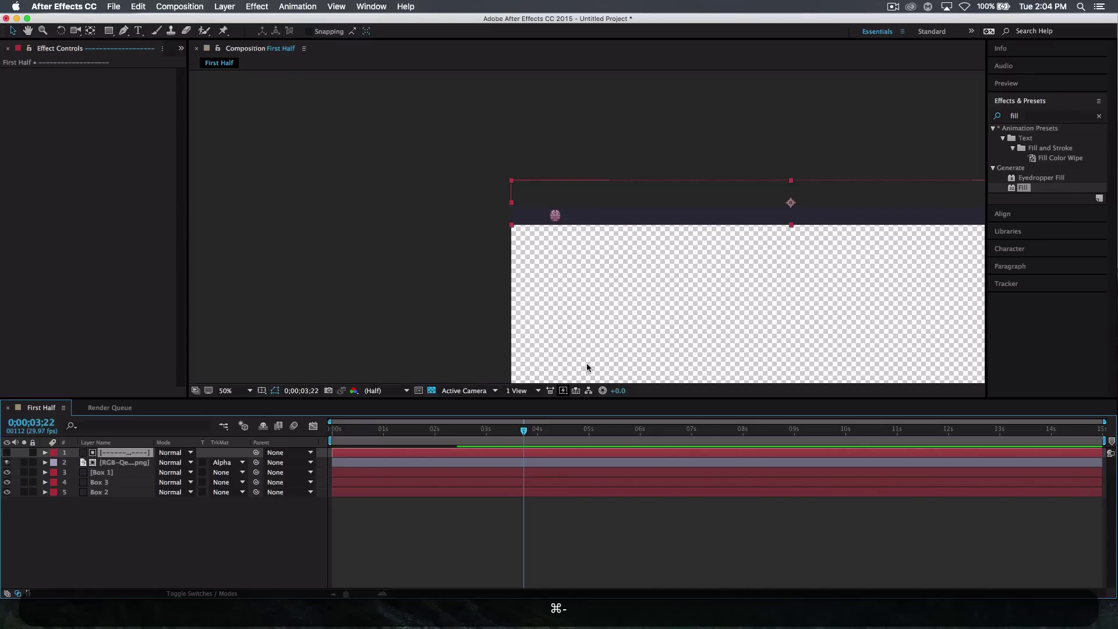
pyautogui.moveTo(442, 257); pyautogui.dragTo(243, 206)
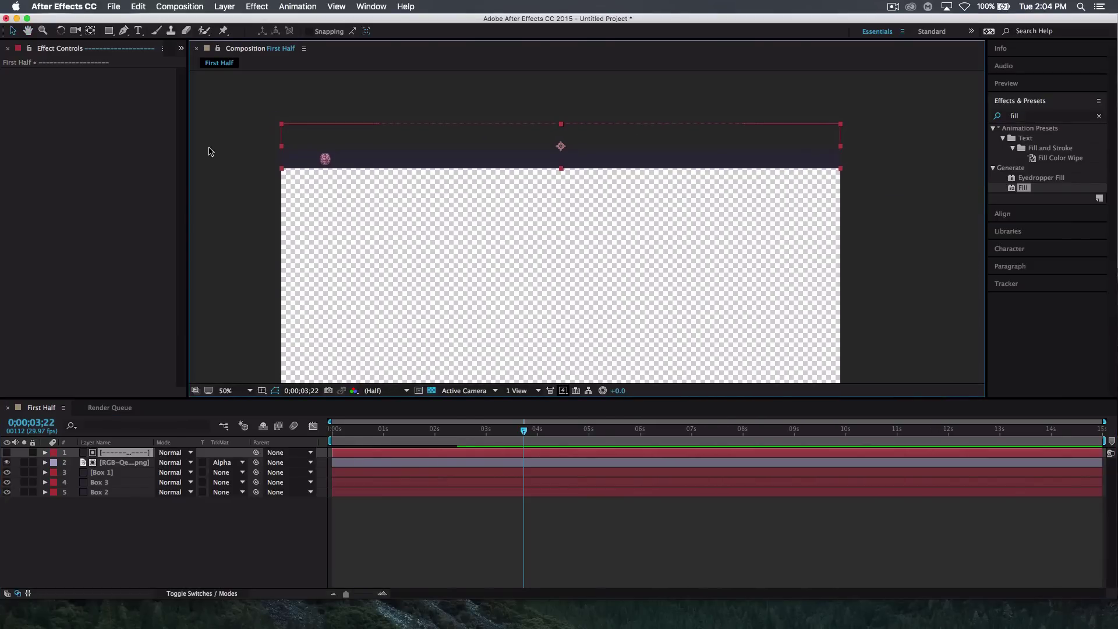
pyautogui.click(110, 33)
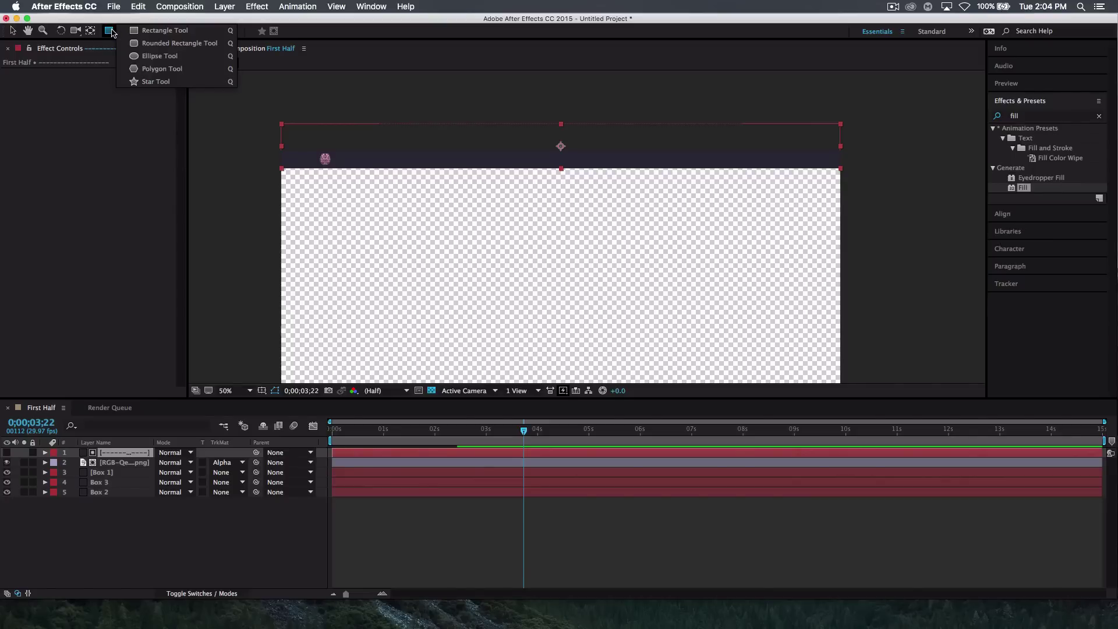
pyautogui.click(160, 56)
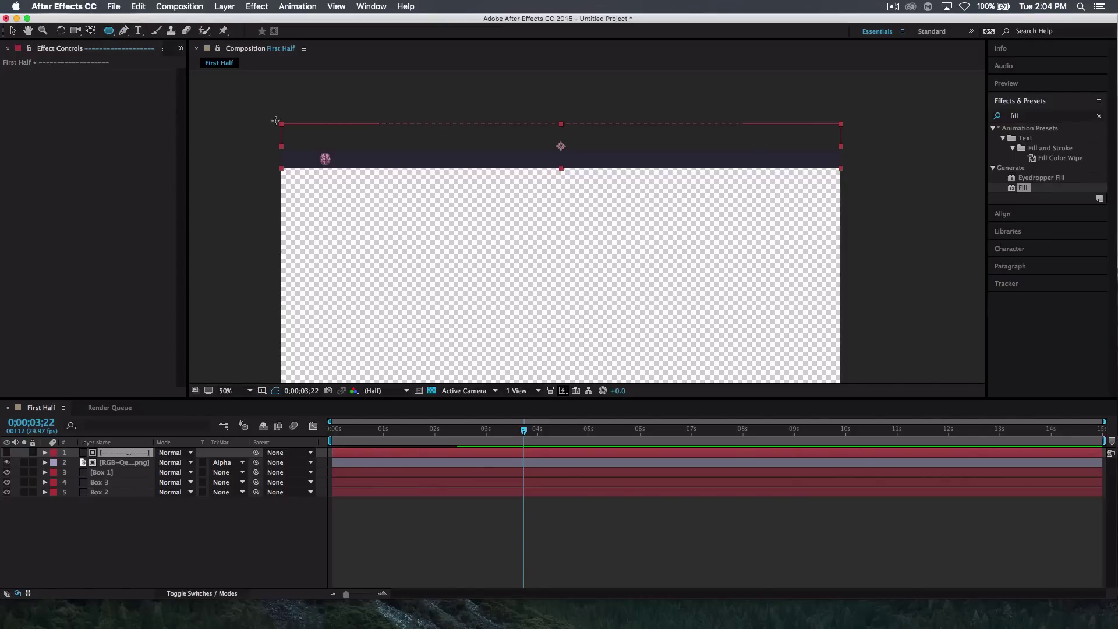
# Step: Try to draw an ellipse from the centre of the brain logo with the matte layer selected, and undo it
pyautogui.press('super+equal')
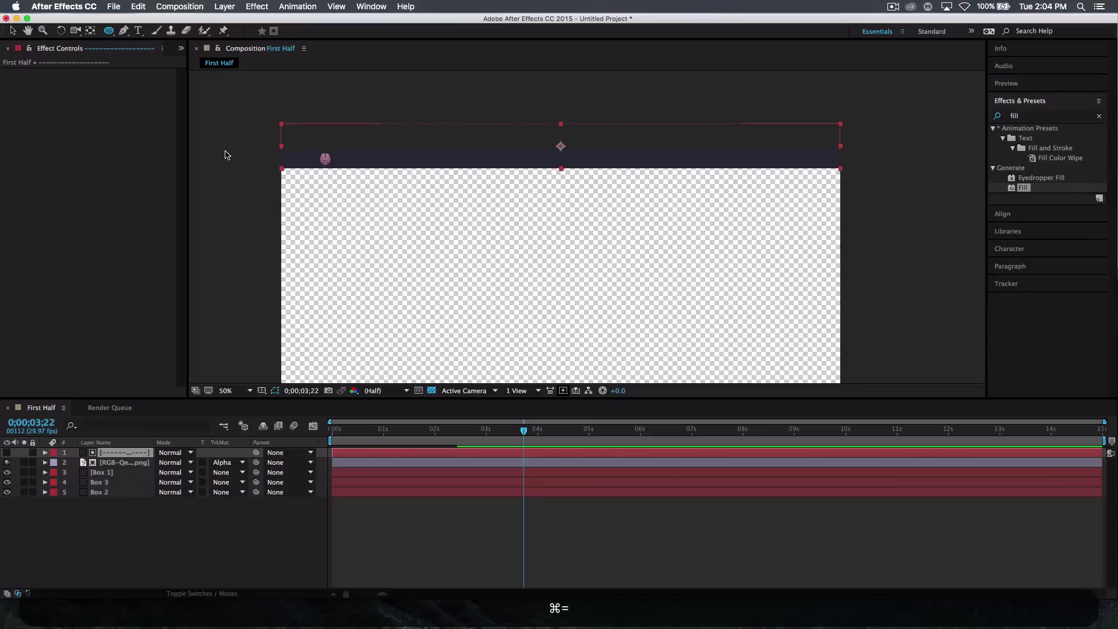
pyautogui.press('super+minus')
pyautogui.press('super+equal')
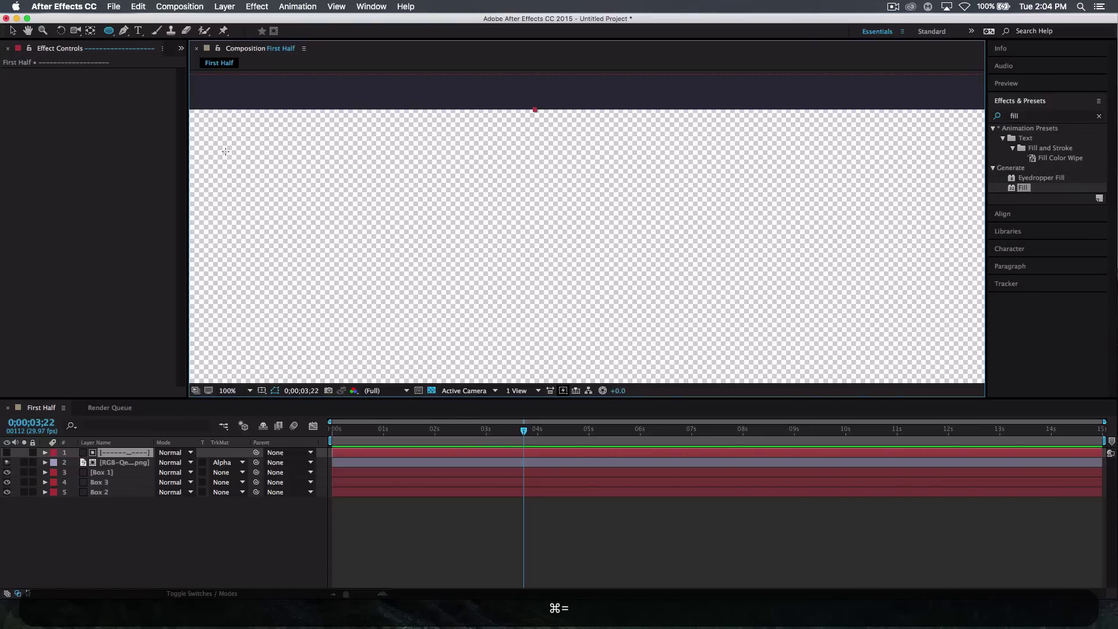
pyautogui.moveTo(248, 191); pyautogui.dragTo(585, 327)
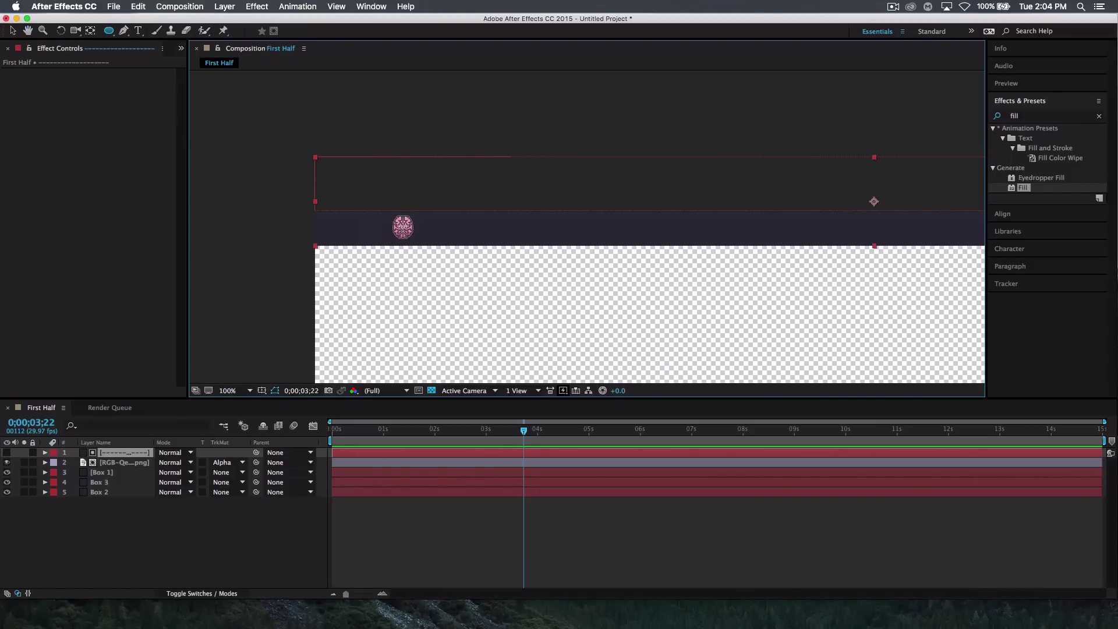
pyautogui.moveTo(403, 227)
pyautogui.mouseDown()
pyautogui.moveTo(500, 242)
pyautogui.moveTo(419, 243)
pyautogui.moveTo(430, 259)
pyautogui.mouseUp()
pyautogui.press('super+z')
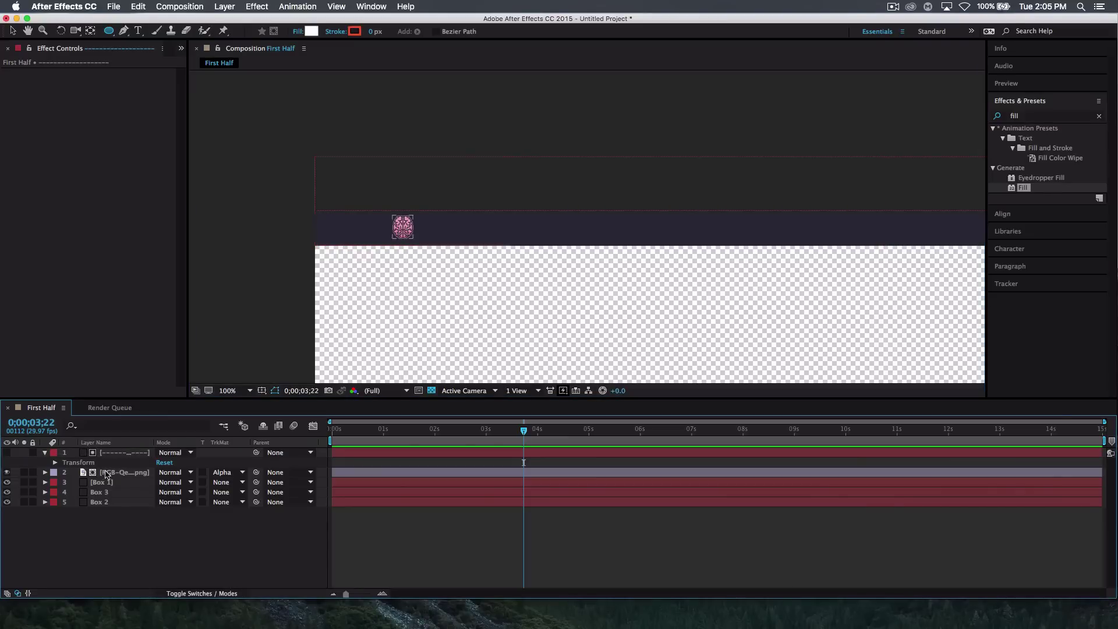
pyautogui.click(46, 454)
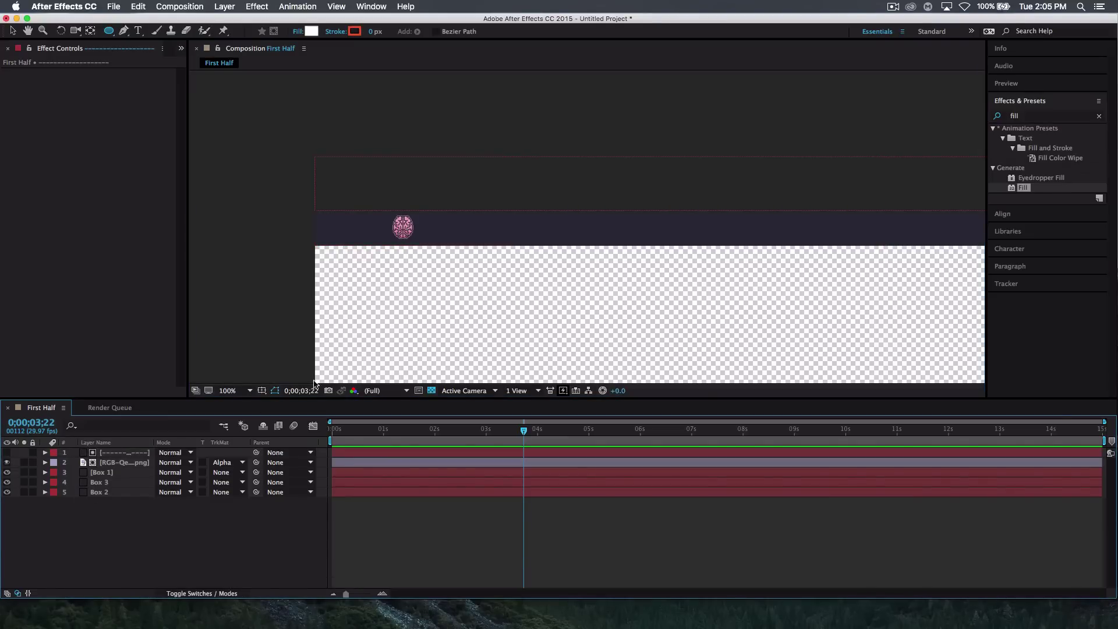
pyautogui.click(359, 31)
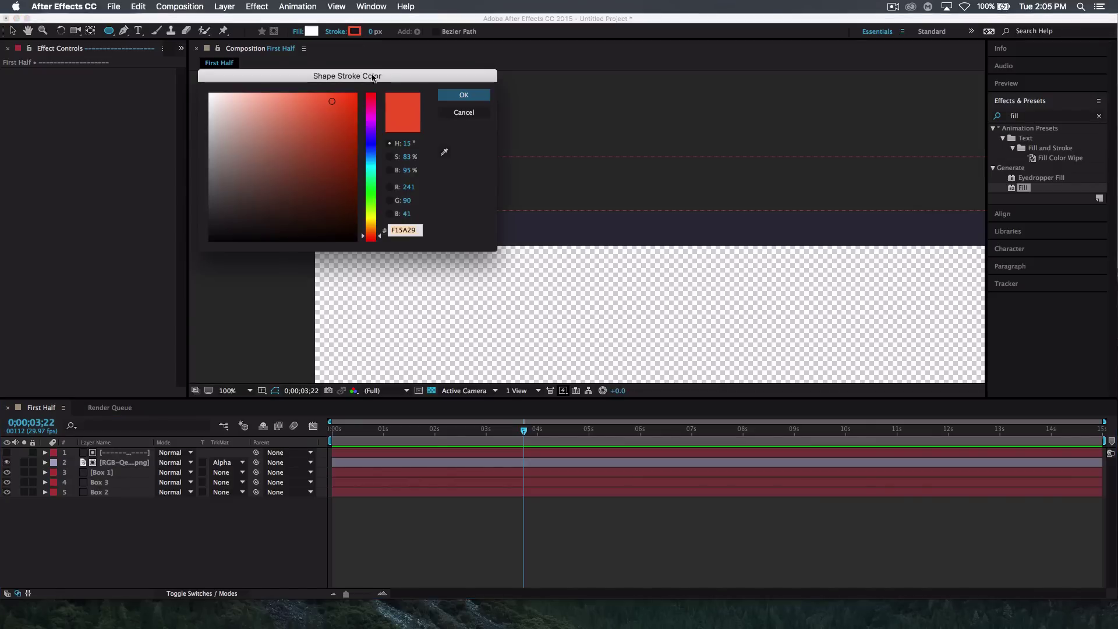
pyautogui.click(463, 112)
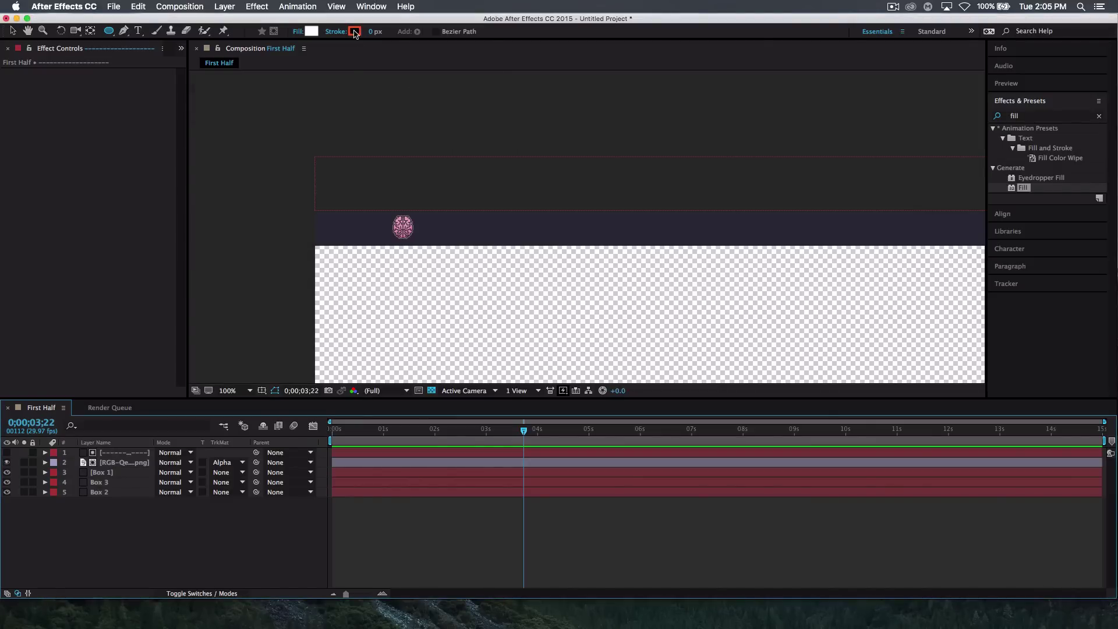
pyautogui.click(310, 32)
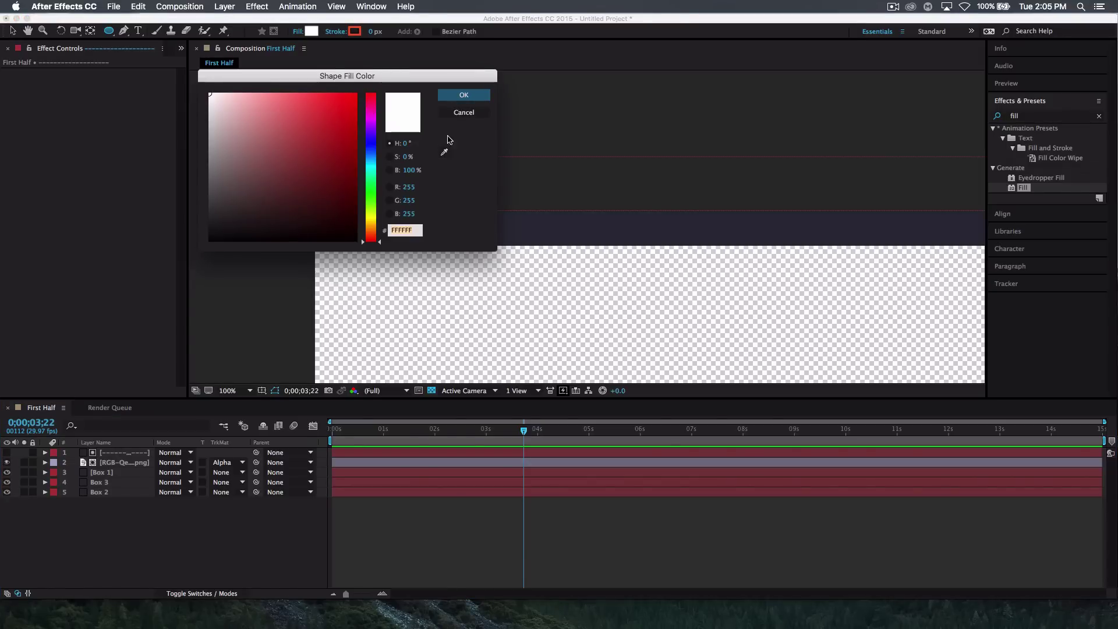
pyautogui.click(406, 82)
pyautogui.moveTo(470, 72); pyautogui.dragTo(862, 114)
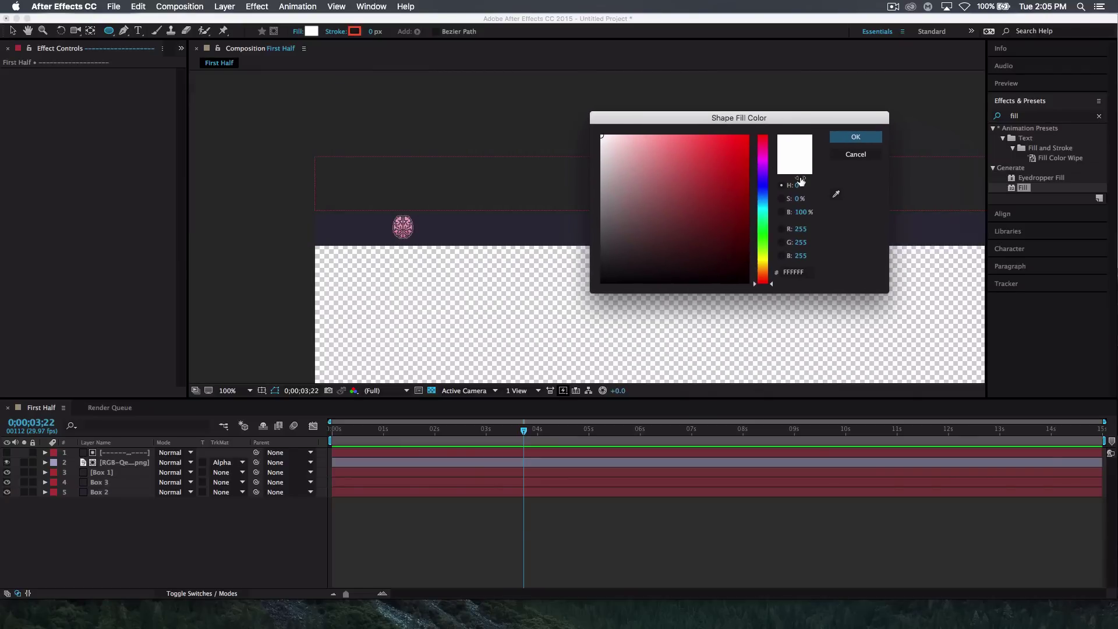
pyautogui.click(836, 194)
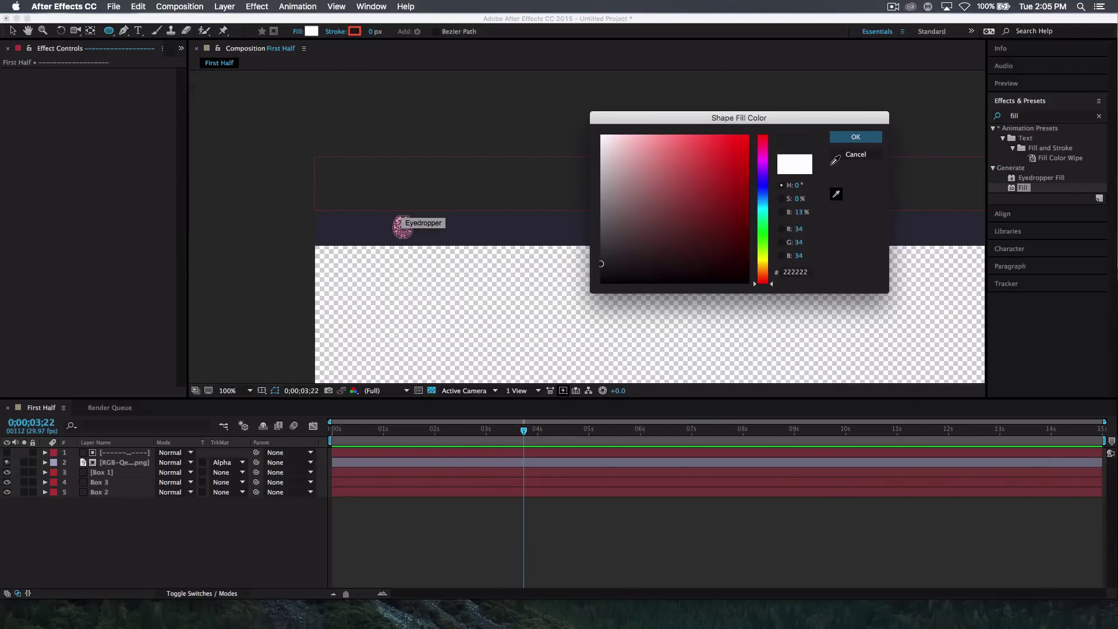
pyautogui.click(856, 155)
# Step: Set the shape fill colour to the pink sampled from the animated pink bar at 0;00;00;13
pyautogui.moveTo(391, 430); pyautogui.dragTo(354, 433)
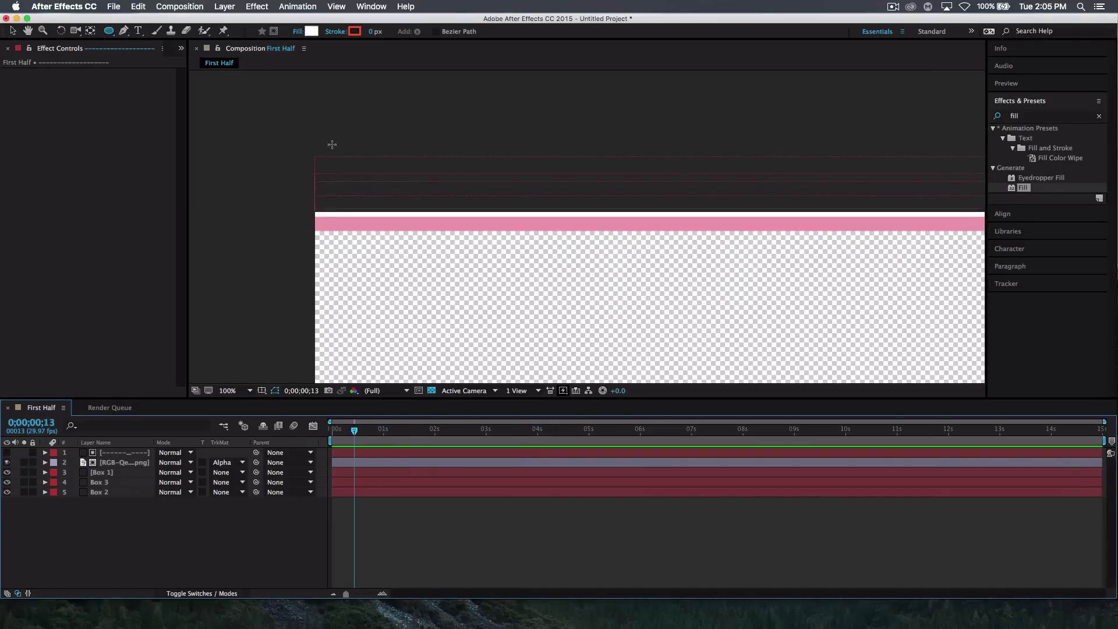
pyautogui.click(312, 32)
pyautogui.click(836, 194)
pyautogui.click(446, 225)
pyautogui.click(866, 139)
# Step: At 0;00;02;14, draw a small pink ellipse centred on the brain logo as a new shape layer and collapse its properties
pyautogui.moveTo(354, 434); pyautogui.dragTo(459, 437)
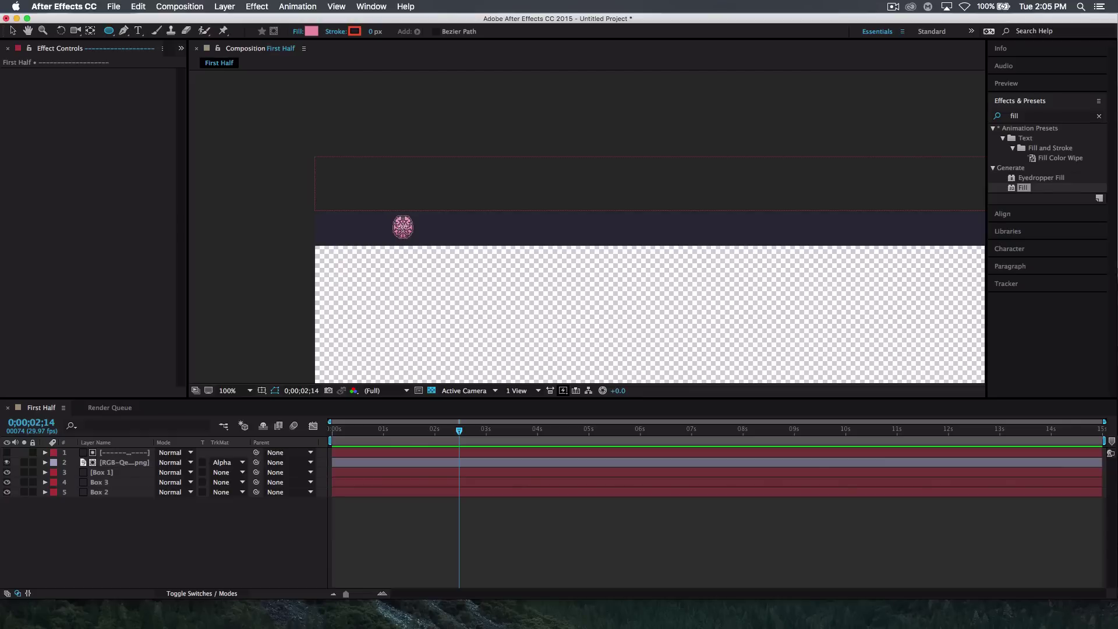
pyautogui.moveTo(403, 227)
pyautogui.mouseDown()
pyautogui.moveTo(436, 263)
pyautogui.moveTo(408, 228)
pyautogui.mouseUp()
pyautogui.press('alt')
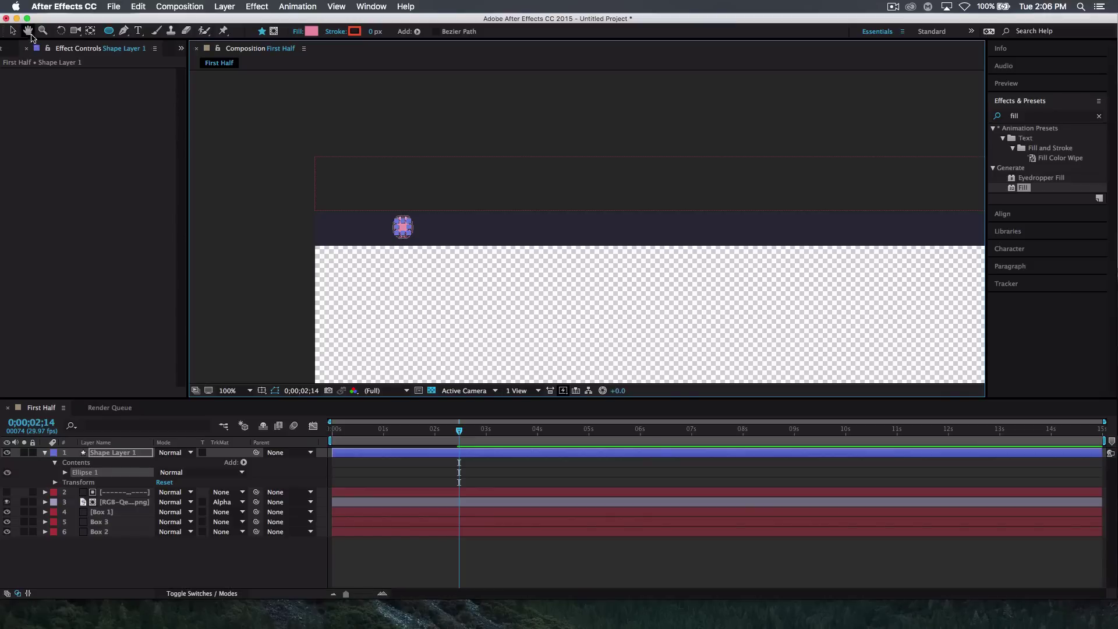
pyautogui.click(13, 30)
pyautogui.click(46, 454)
pyautogui.click(46, 454)
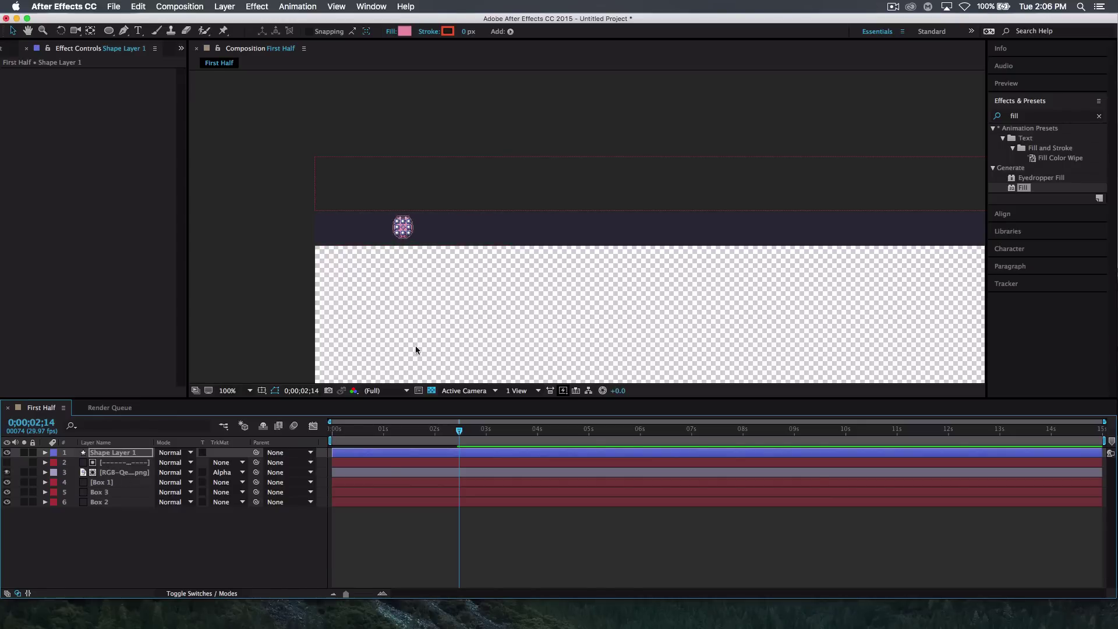
# Step: Preview the composition from the start with the pink ellipse over the brain logo
pyautogui.press('super+equal')
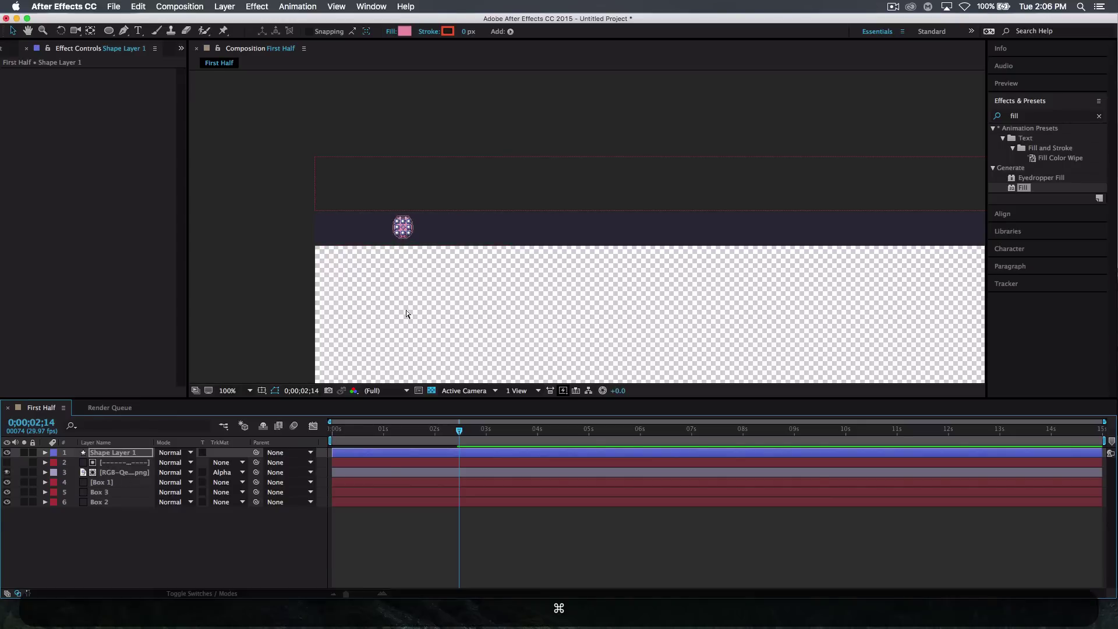
pyautogui.press('space')
pyautogui.moveTo(362, 315); pyautogui.dragTo(554, 304)
pyautogui.moveTo(459, 432); pyautogui.dragTo(335, 438)
pyautogui.press('space')
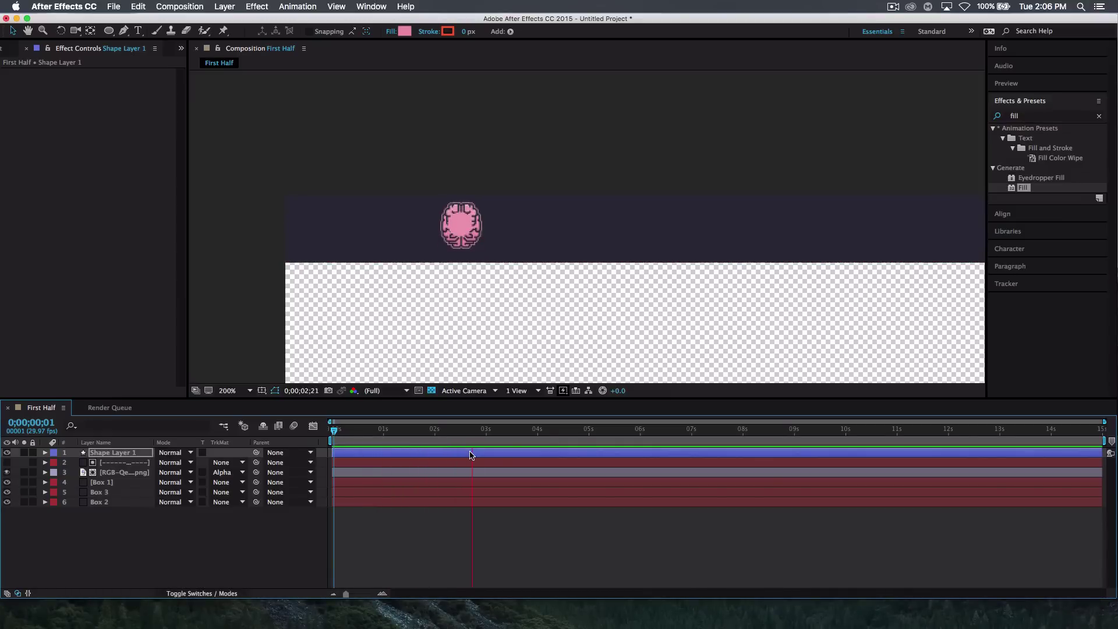
pyautogui.press('space')
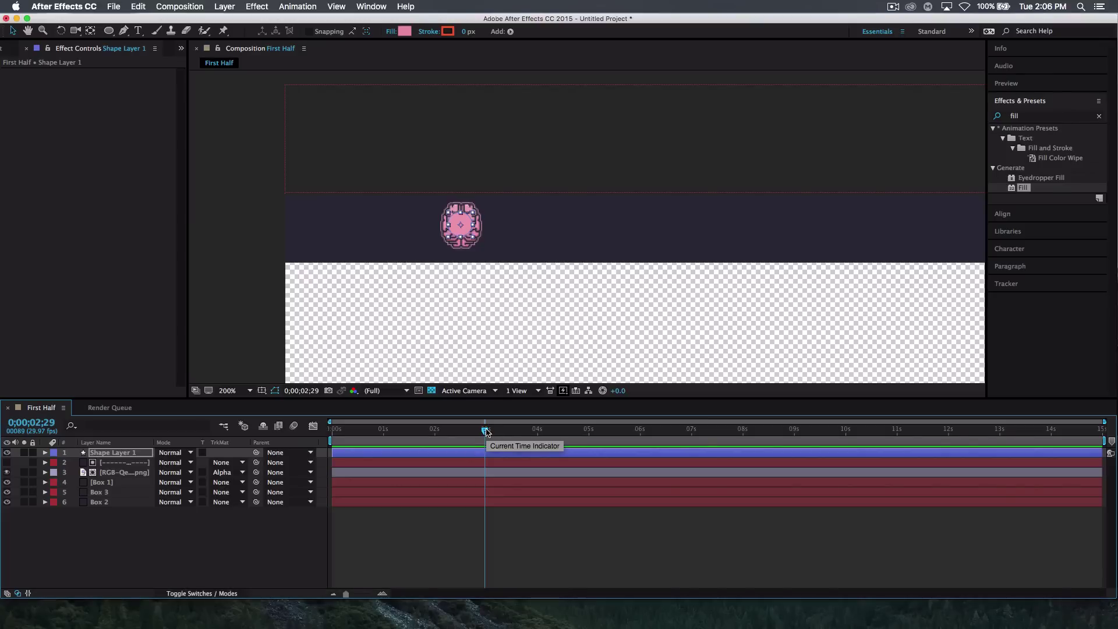
# Step: Add a Scale keyframe to the ellipse shape layer at 0;00;02;29
pyautogui.click(128, 456)
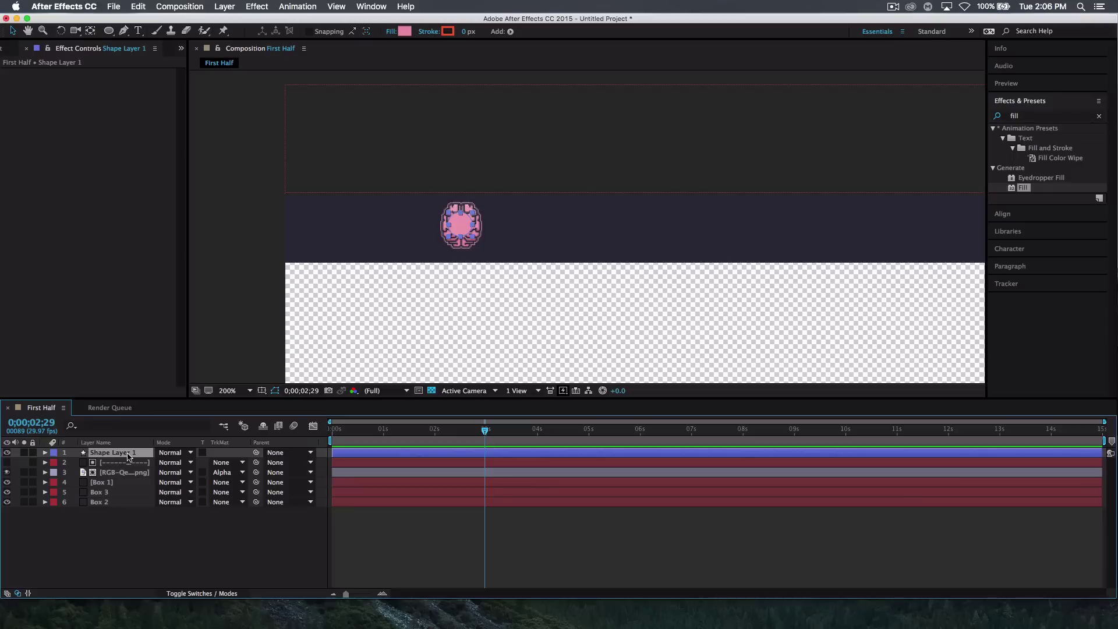
pyautogui.click(46, 453)
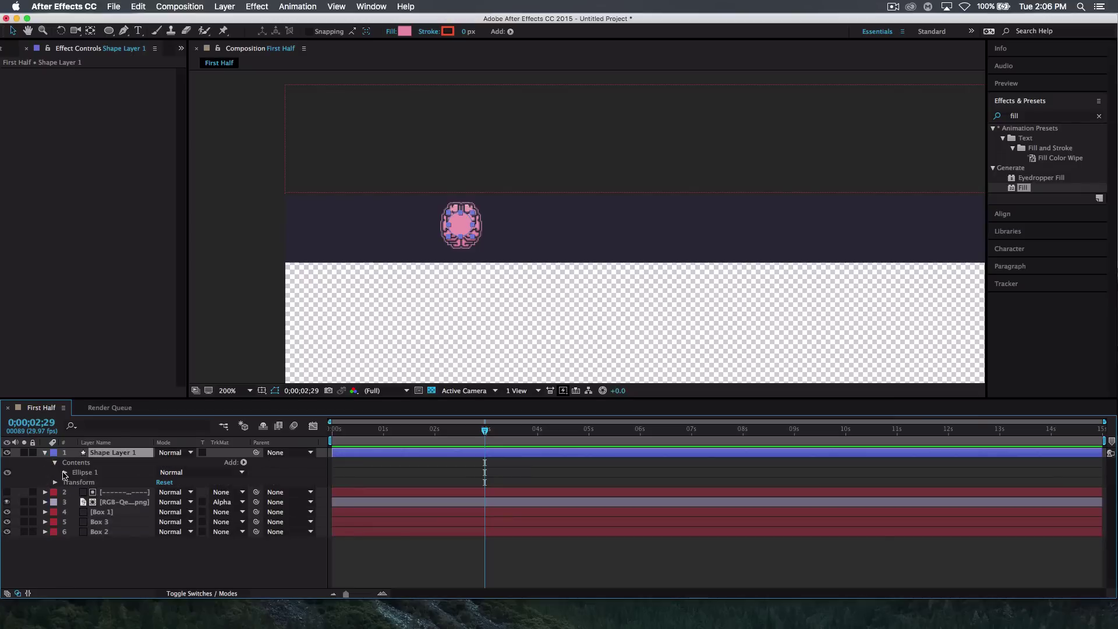
pyautogui.click(55, 462)
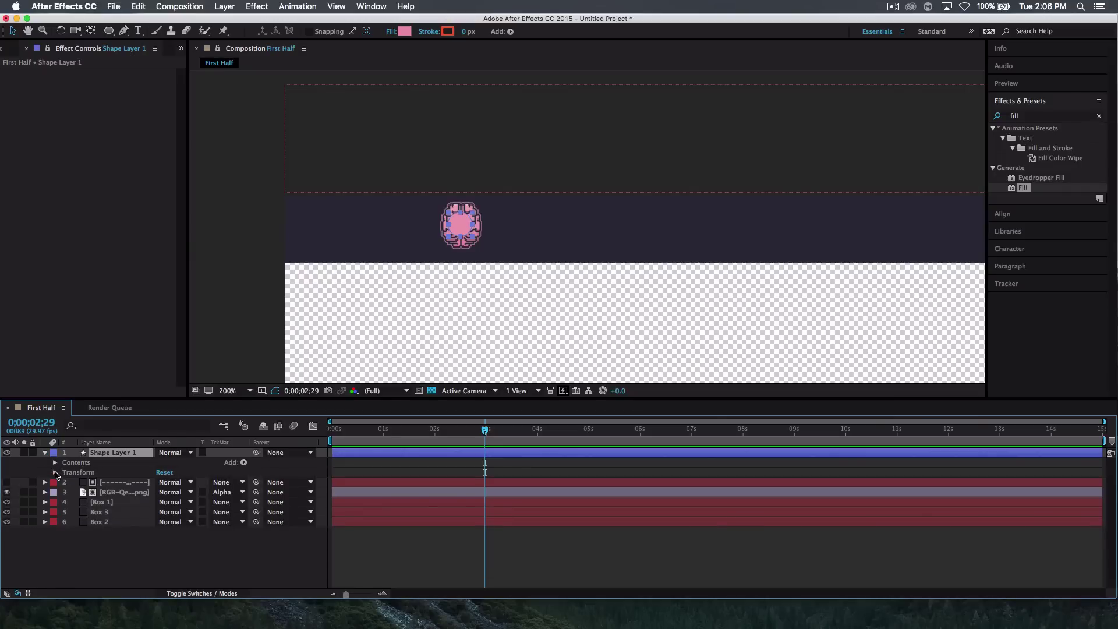
pyautogui.click(54, 472)
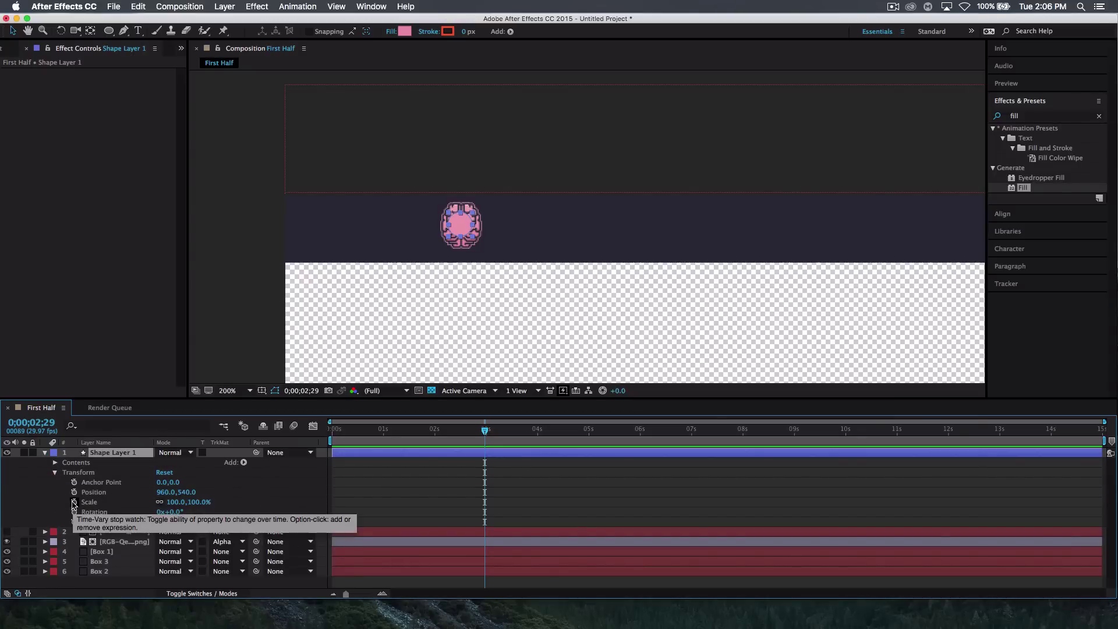
pyautogui.click(74, 502)
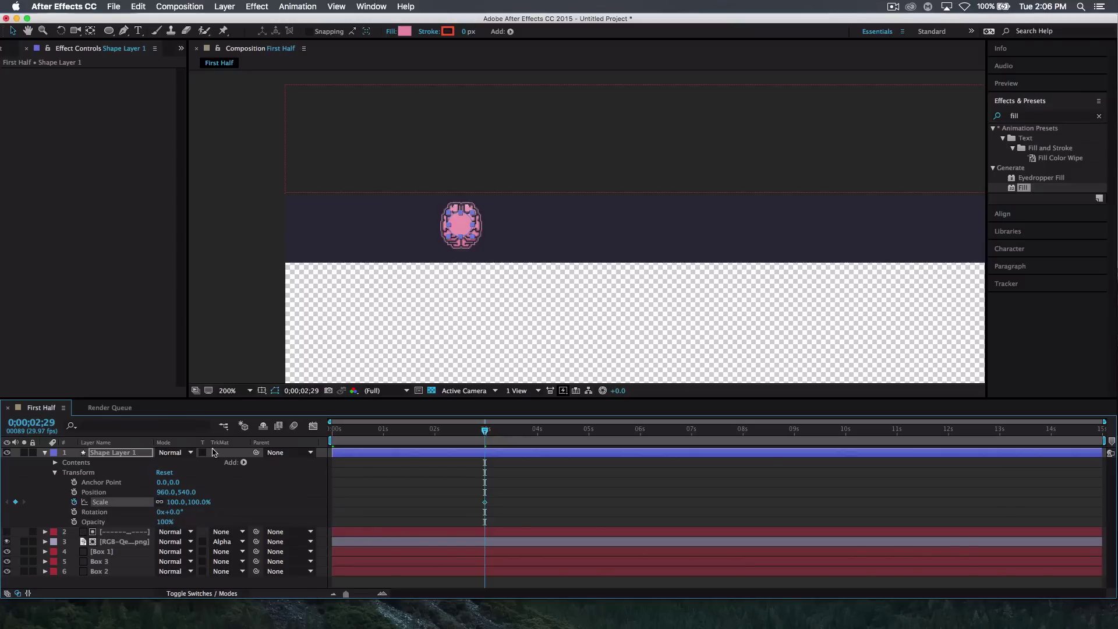
# Step: Try to shrink the pink ellipse on the canvas and by lowering its Scale to about 78%, undoing the changes
pyautogui.moveTo(473, 236); pyautogui.dragTo(467, 231)
pyautogui.press('shift+super+z')
pyautogui.press('super+z')
pyautogui.press('super+z')
pyautogui.press('super+z')
pyautogui.click(13, 31)
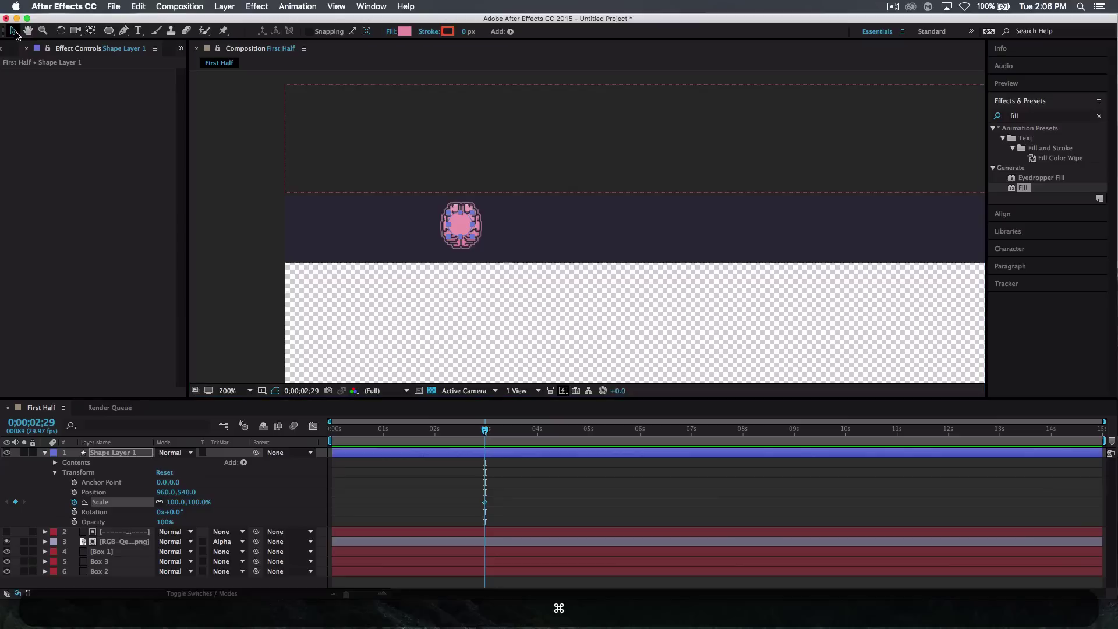
pyautogui.moveTo(168, 502); pyautogui.dragTo(158, 501)
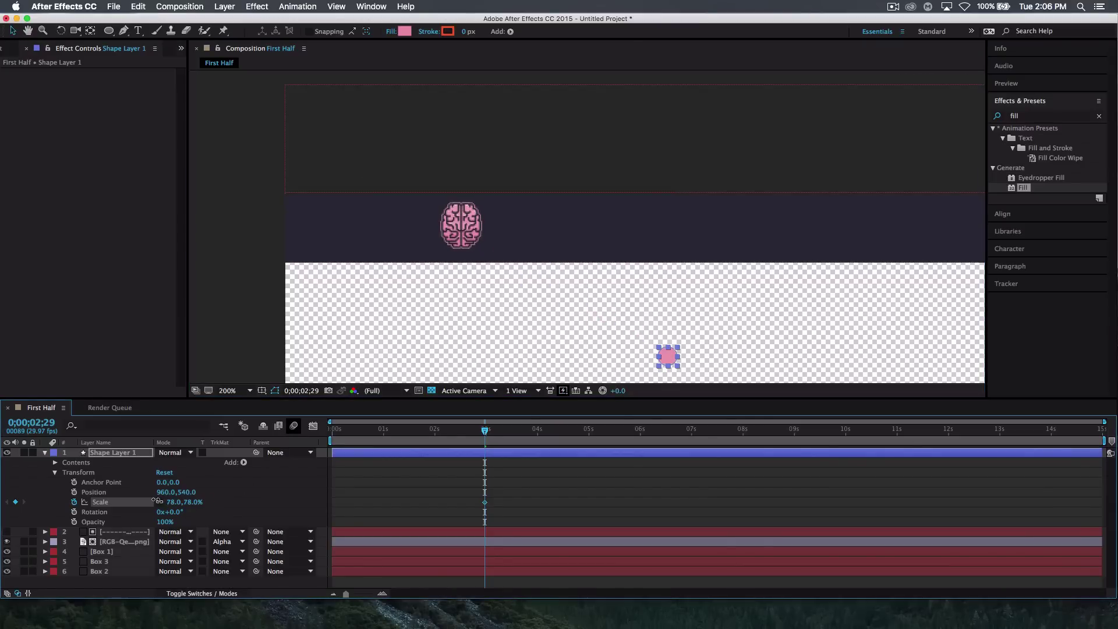
pyautogui.press('super+z')
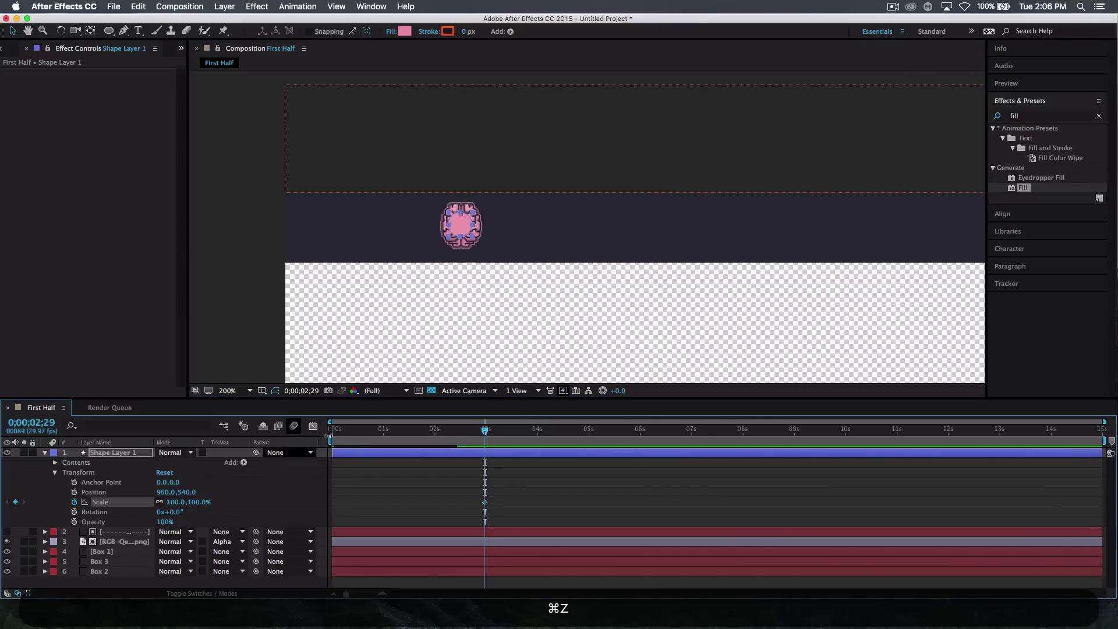
# Step: Move the ellipse layer's anchor point onto the centre of the pink ellipse with the Pan Behind tool
pyautogui.click(91, 31)
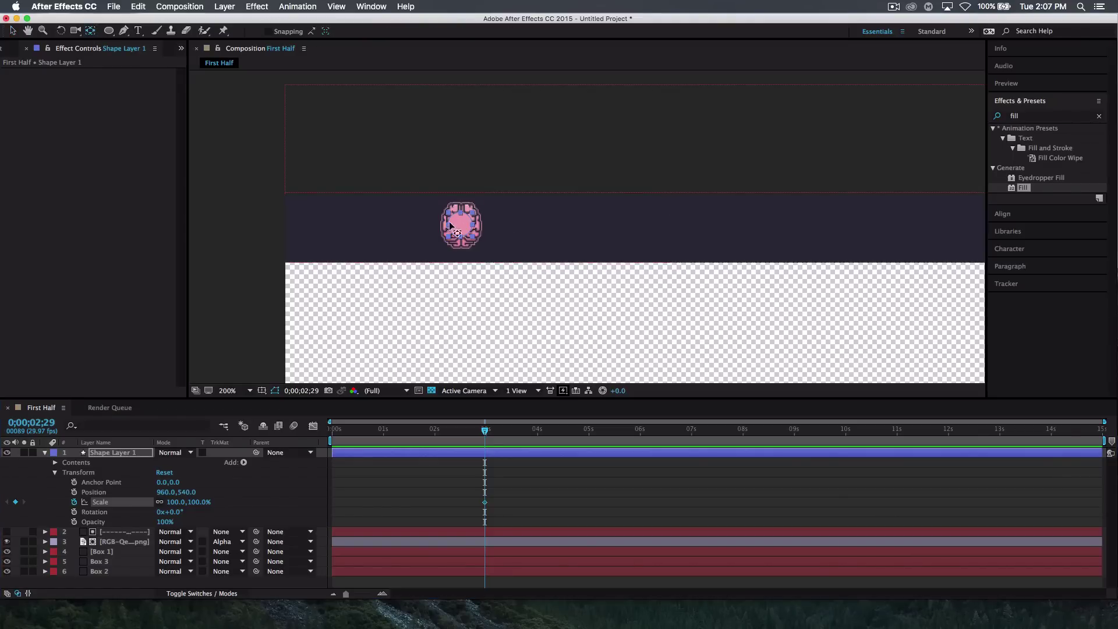
pyautogui.press('super+minus')
pyautogui.press('super+minus')
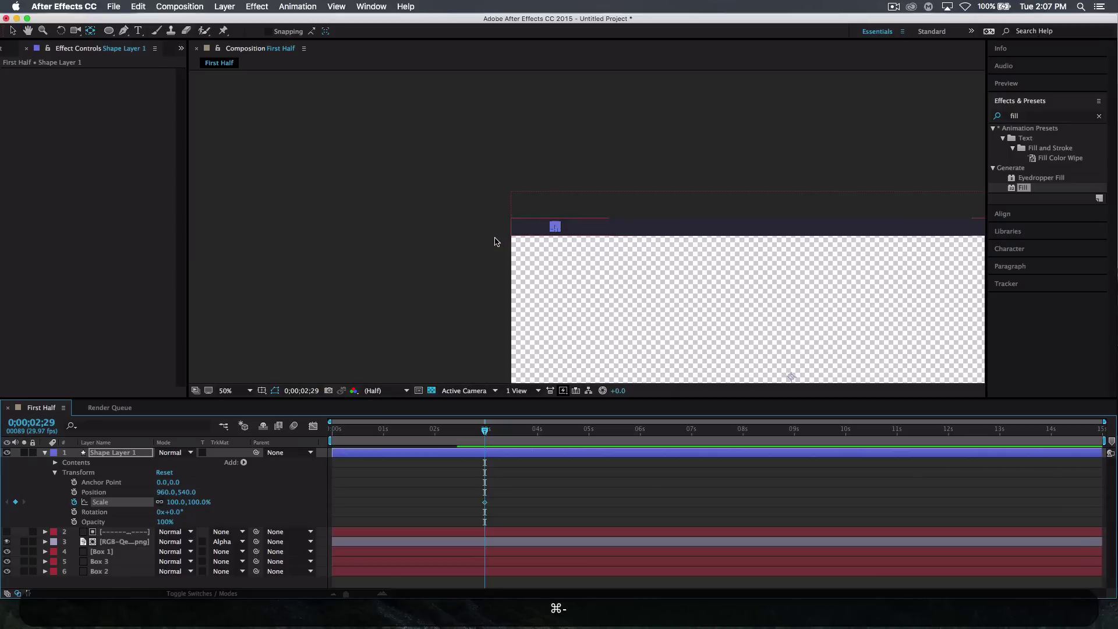
pyautogui.moveTo(790, 378); pyautogui.dragTo(555, 231)
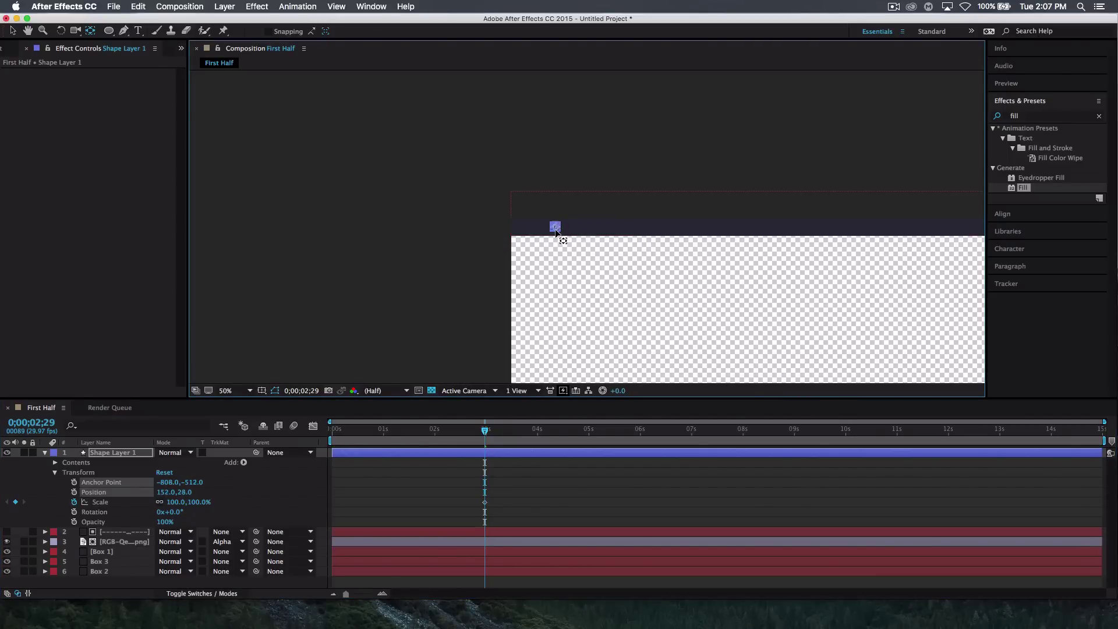
pyautogui.press('super+equal')
pyautogui.press('super+equal')
pyautogui.press('super+equal')
pyautogui.press('super+equal')
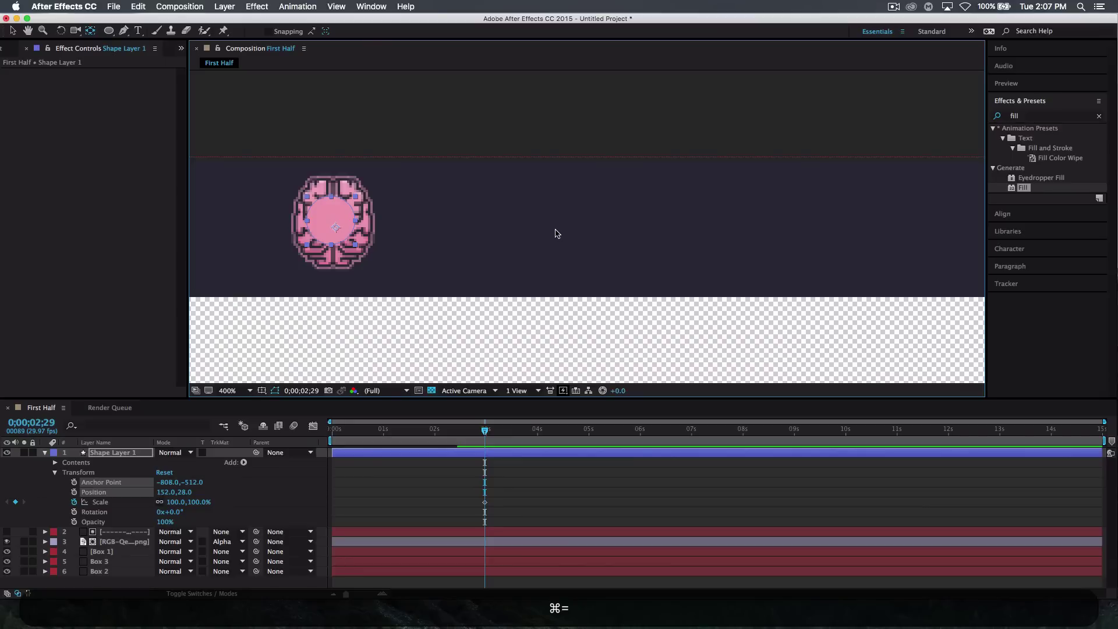
pyautogui.moveTo(335, 228); pyautogui.dragTo(330, 221)
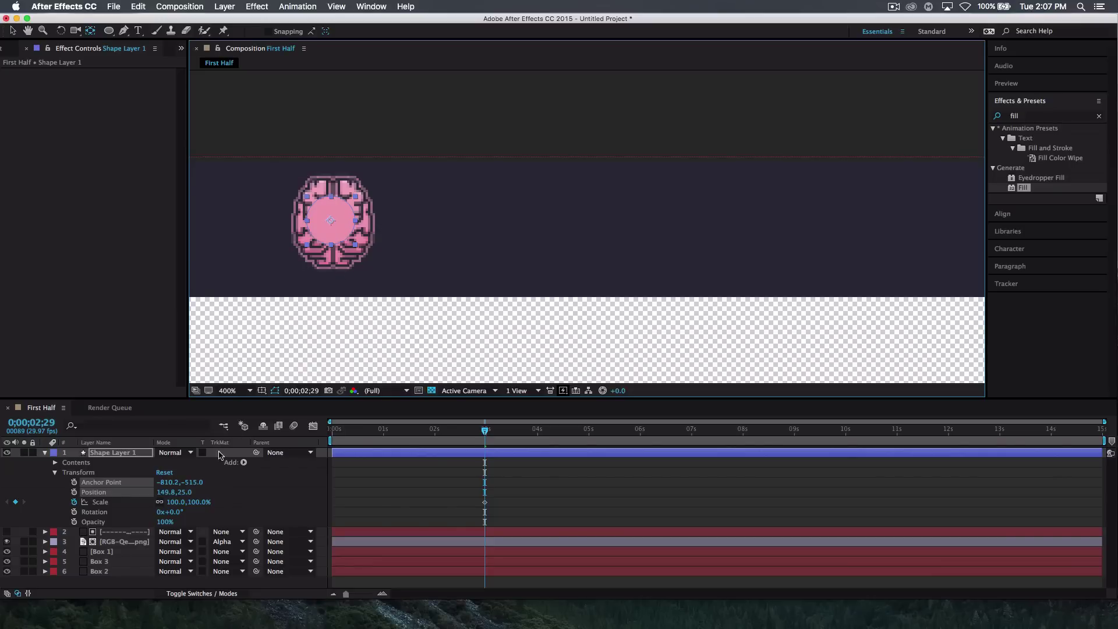
# Step: Set the ellipse layer's Scale to 0% at 0;00;02;29
pyautogui.click(13, 31)
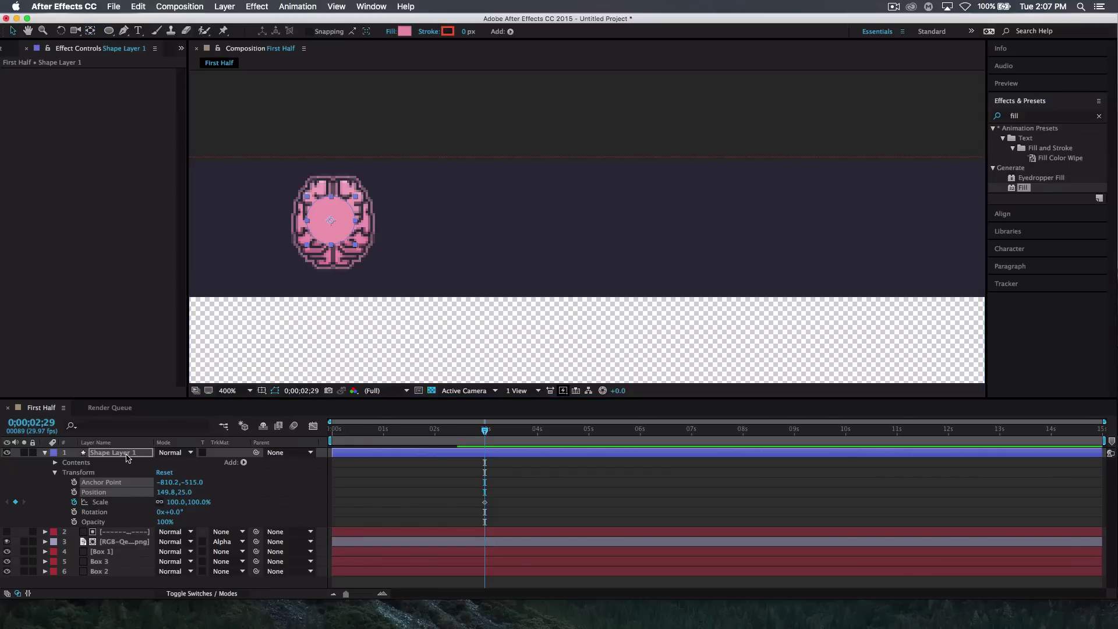
pyautogui.moveTo(177, 506); pyautogui.dragTo(117, 496)
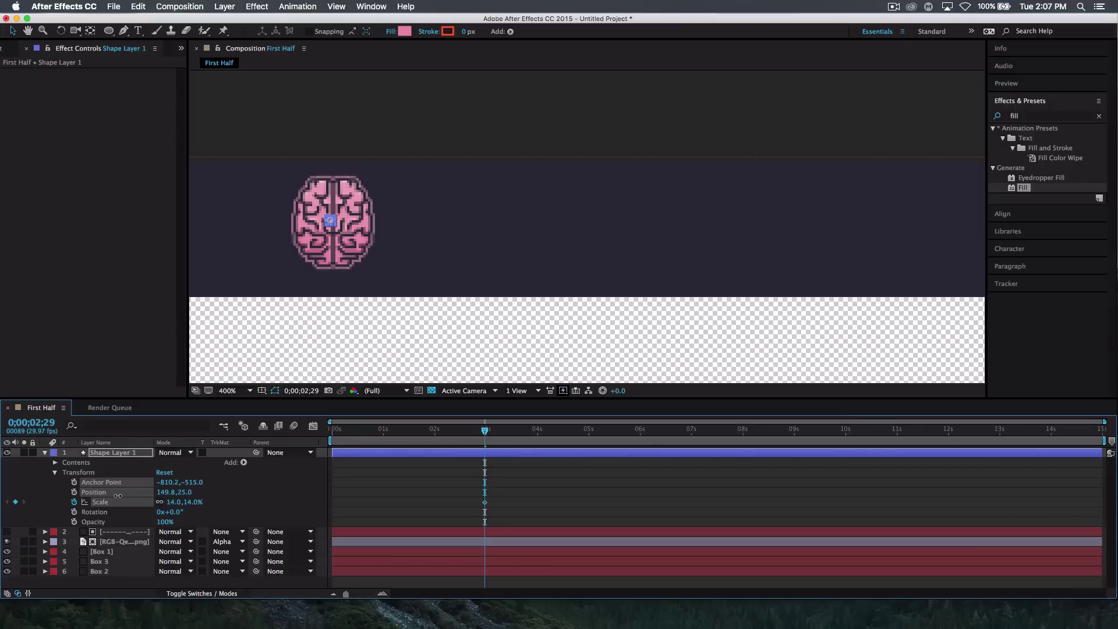
pyautogui.click(174, 502)
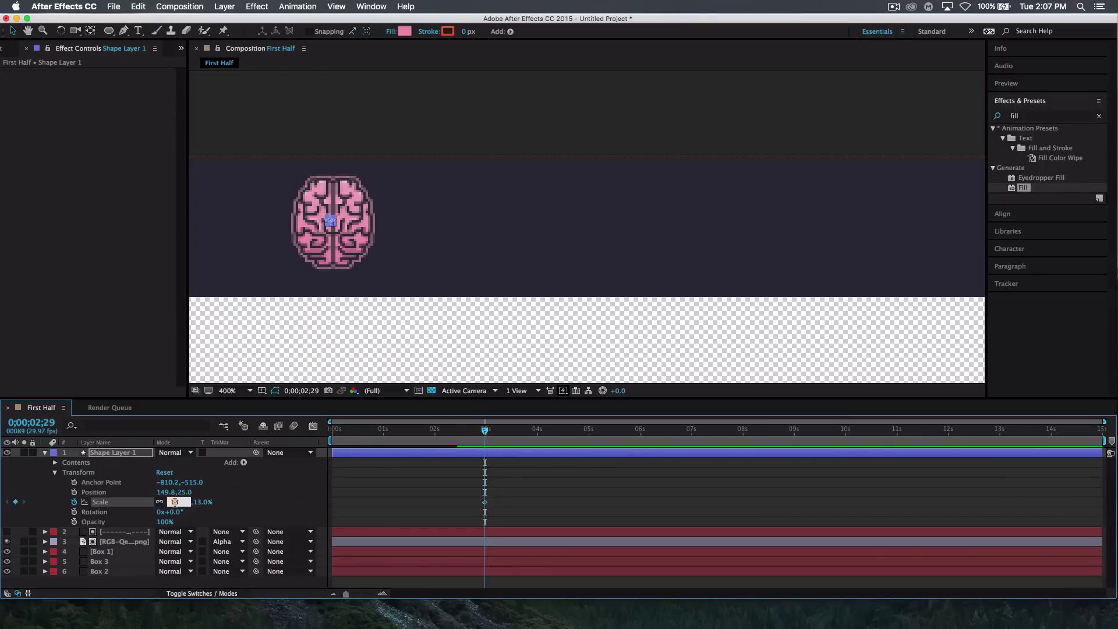
pyautogui.write('0')
pyautogui.click(253, 501)
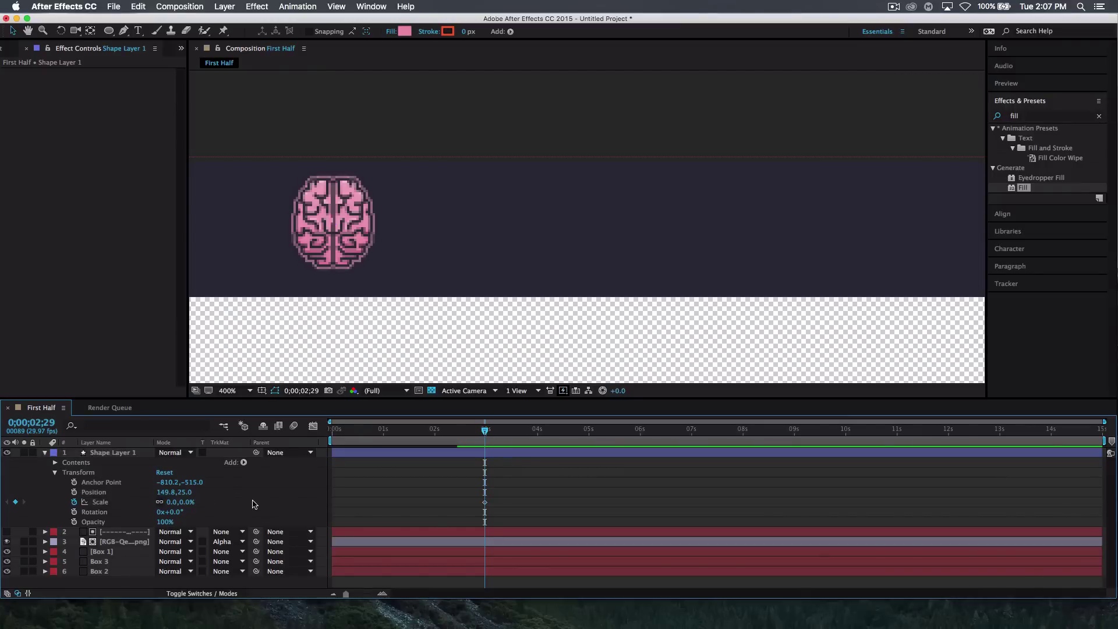
# Step: At 0;00;05;18, scale the ellipse to about 24852% so it covers the whole frame, and collapse its properties
pyautogui.moveTo(486, 431); pyautogui.dragTo(620, 437)
pyautogui.press('super+minus')
pyautogui.press('super+minus')
pyautogui.press('super+minus')
pyautogui.press('super+minus')
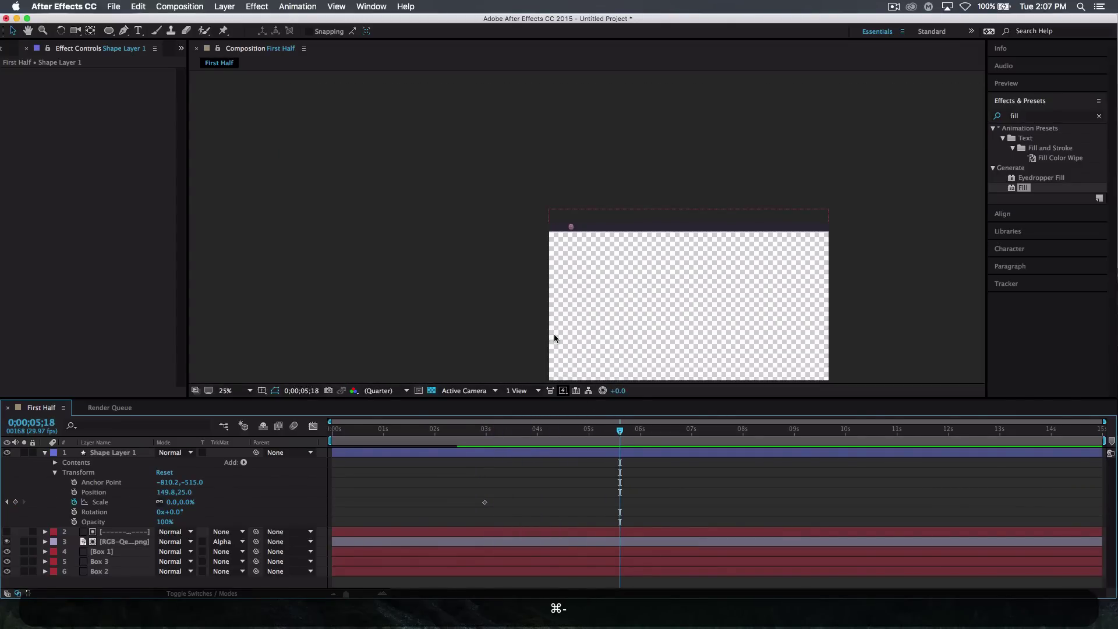
pyautogui.moveTo(186, 503); pyautogui.dragTo(973, 532)
pyautogui.moveTo(592, 247); pyautogui.dragTo(1084, 604)
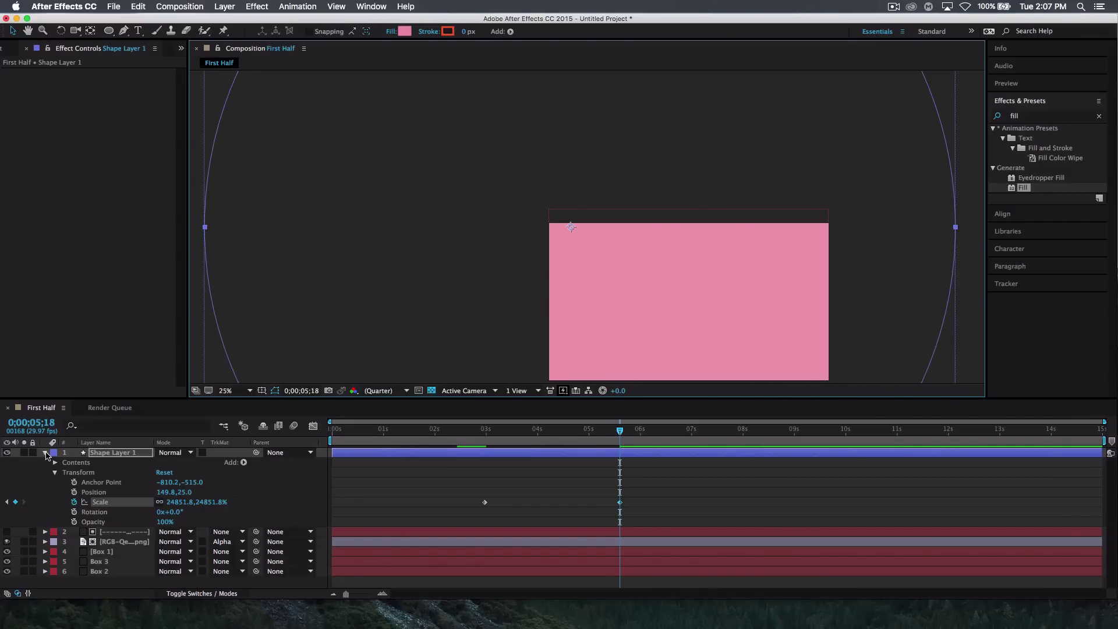
pyautogui.click(45, 452)
# Step: Duplicate the brain logo's matte layer and place the copy directly above the ellipse shape layer
pyautogui.click(123, 463)
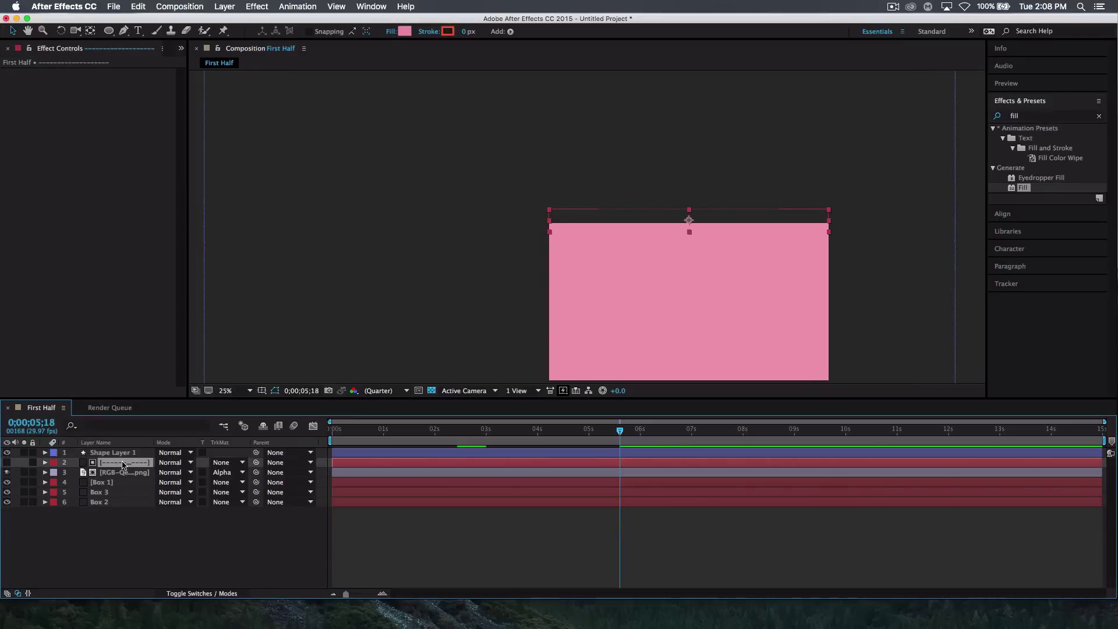
pyautogui.press('super+c')
pyautogui.press('super+v')
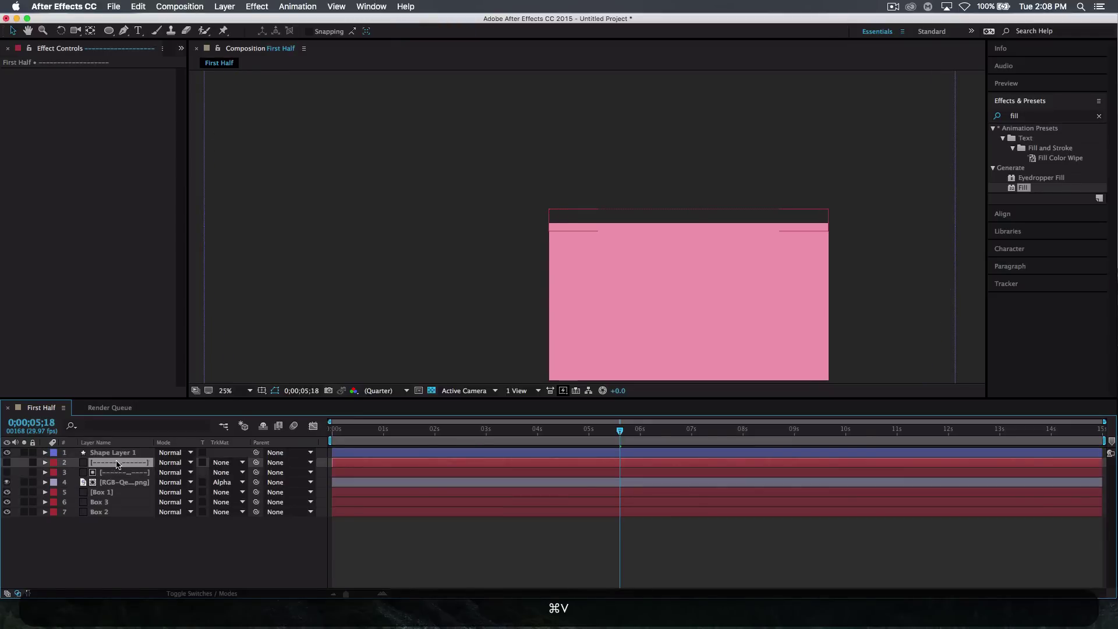
pyautogui.moveTo(109, 463); pyautogui.dragTo(112, 453)
# Step: Set the ellipse shape layer's track matte to Alpha, using the copied matte layer above it
pyautogui.click(116, 462)
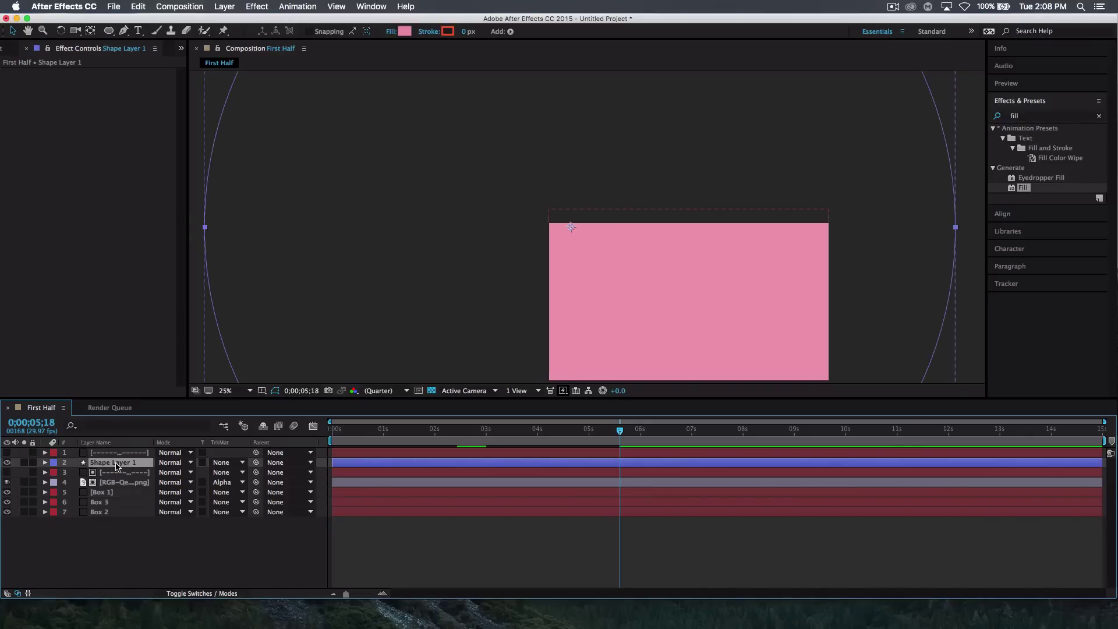
pyautogui.click(232, 463)
pyautogui.click(248, 491)
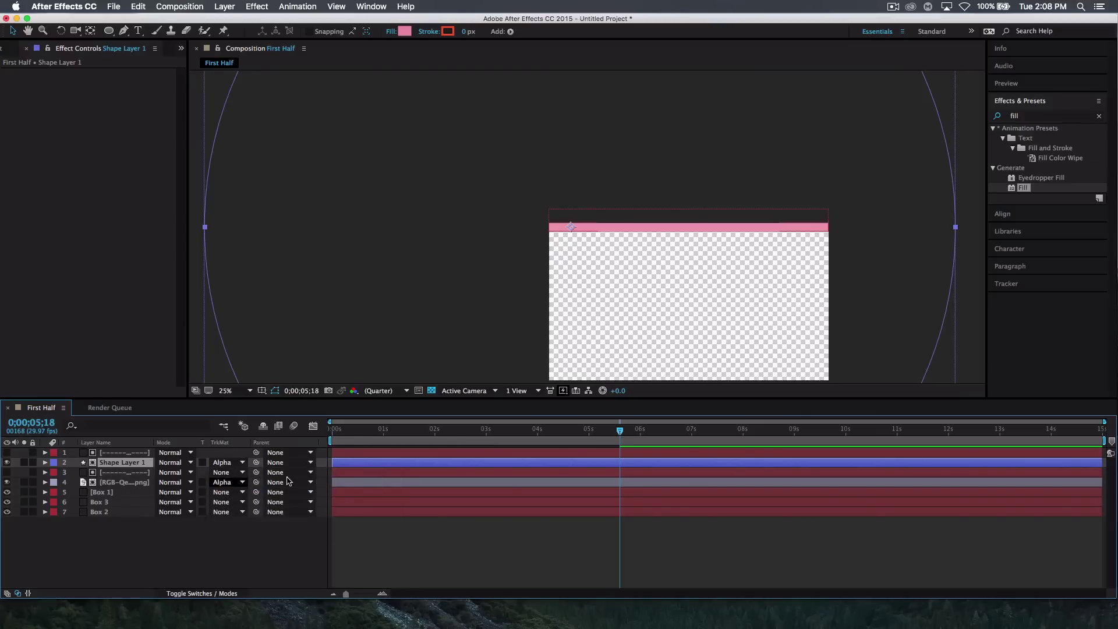
# Step: Move the ellipse shape layer and its matte together below the brain logo layer and above Box 1
pyautogui.moveTo(619, 435); pyautogui.dragTo(413, 447)
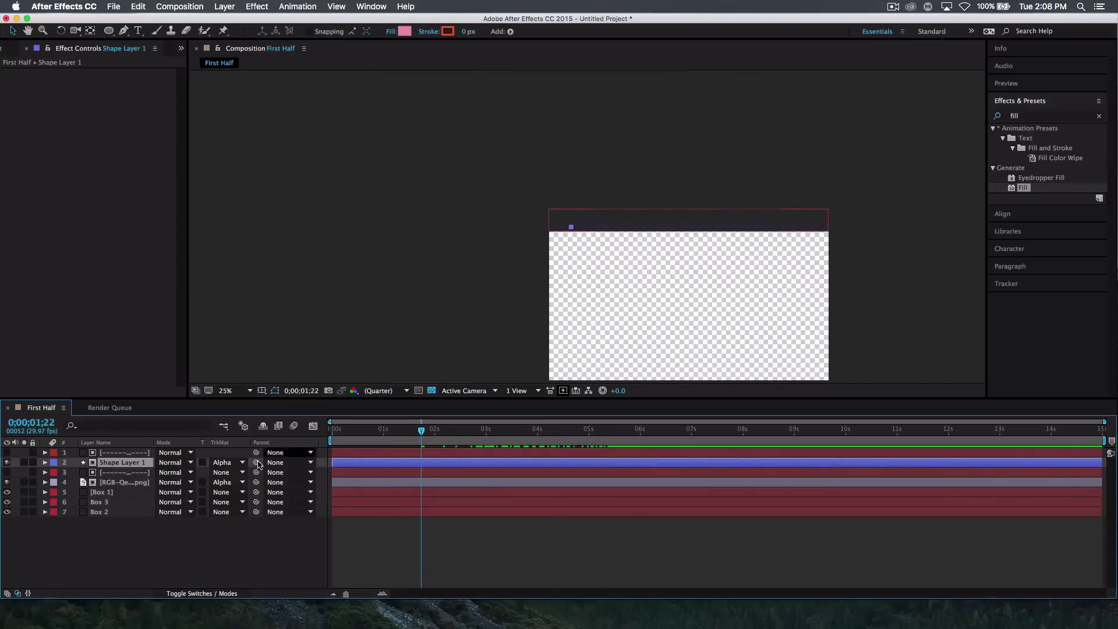
pyautogui.keyDown('shift'); pyautogui.click(116, 455); pyautogui.keyUp('shift')
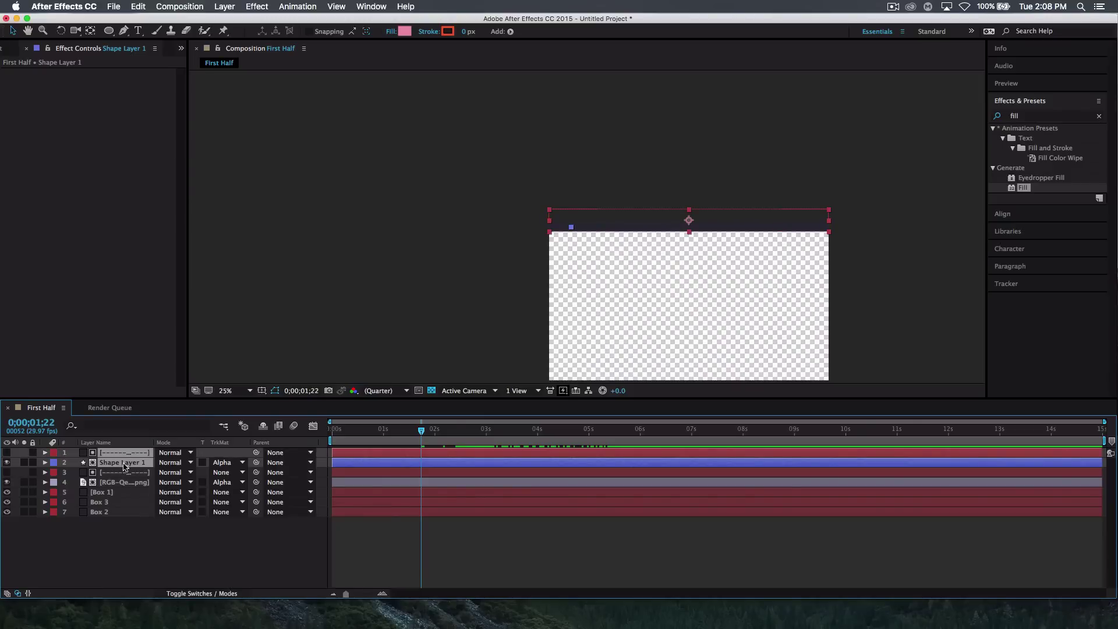
pyautogui.moveTo(118, 463); pyautogui.dragTo(114, 489)
# Step: Frame the top bar in the composition view and preview the animation from the start
pyautogui.press('super+equal')
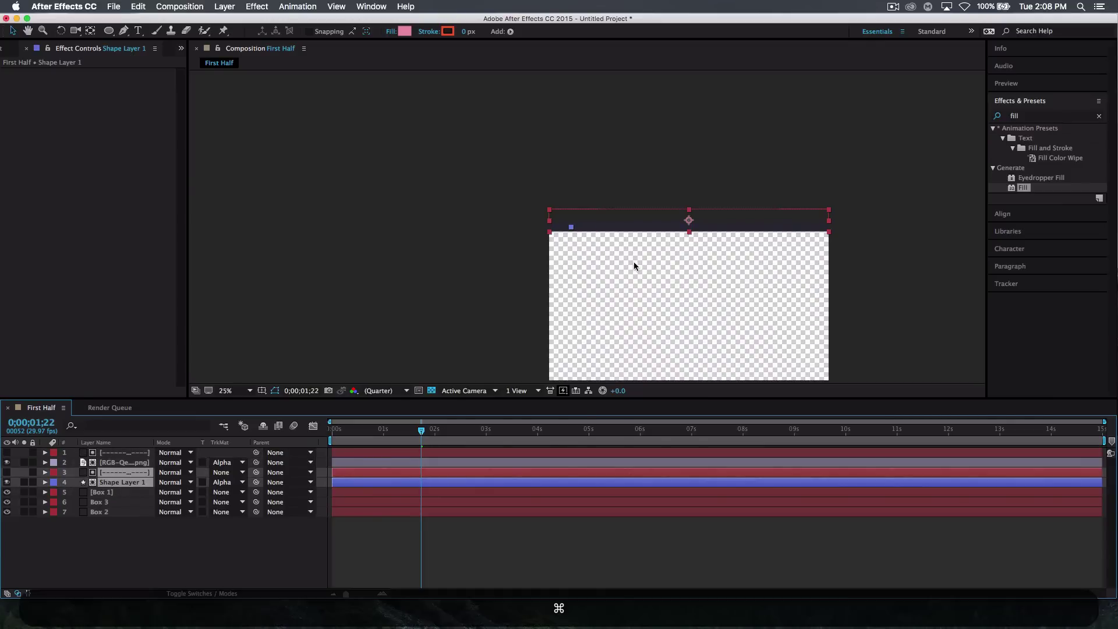
pyautogui.press('super+0')
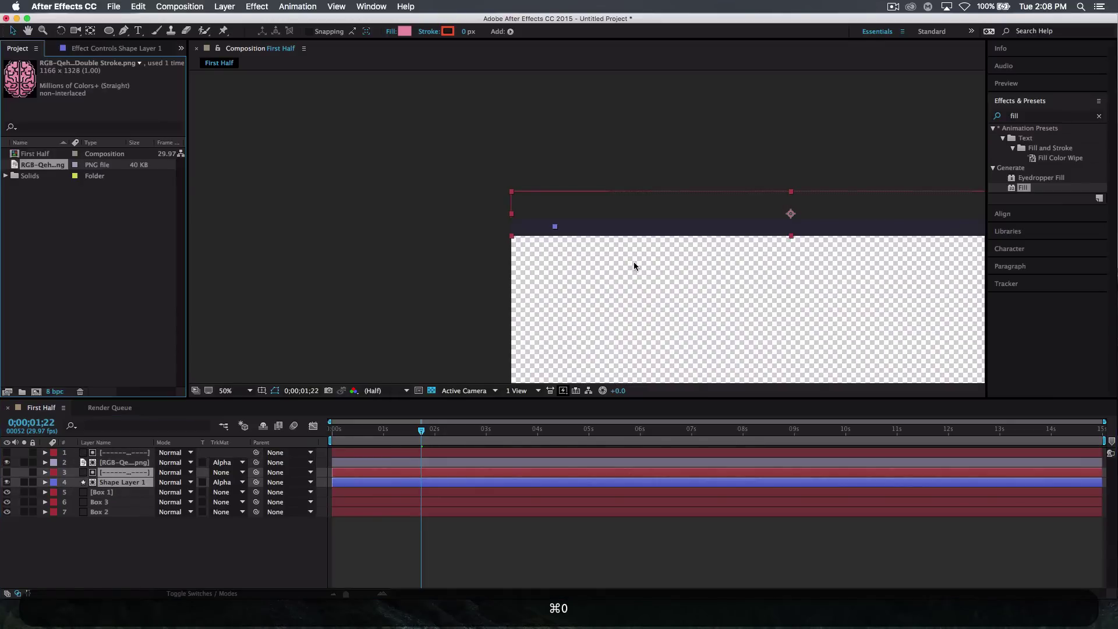
pyautogui.press('space')
pyautogui.moveTo(763, 148)
pyautogui.mouseDown()
pyautogui.moveTo(444, 112)
pyautogui.moveTo(527, 112)
pyautogui.moveTo(532, 95)
pyautogui.mouseUp()
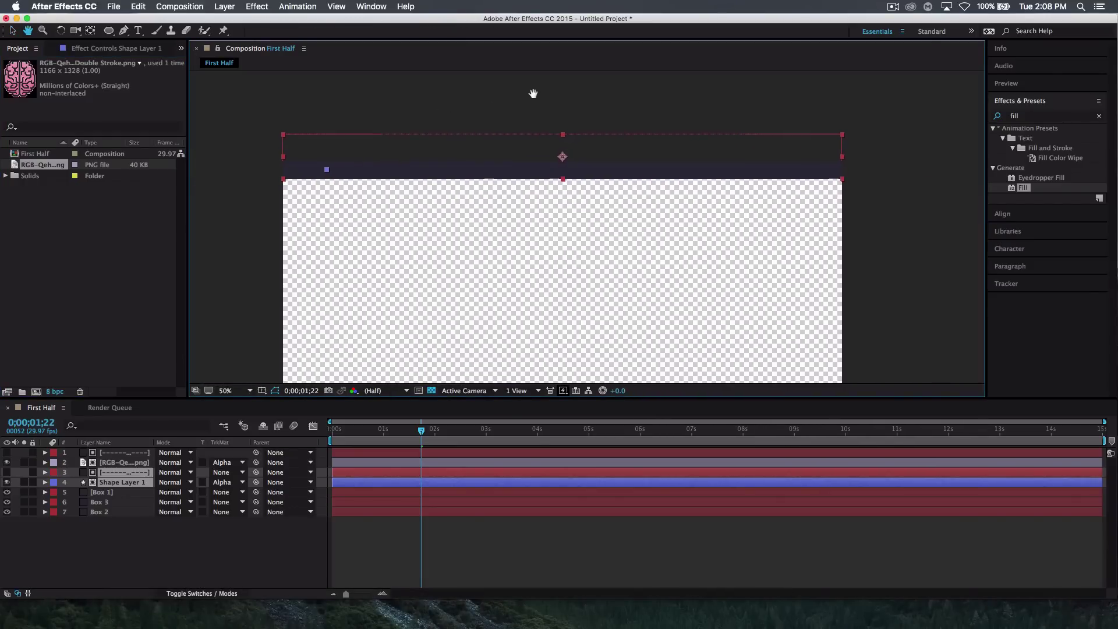
pyautogui.press('space')
pyautogui.moveTo(916, 265); pyautogui.dragTo(925, 247)
pyautogui.moveTo(345, 434); pyautogui.dragTo(317, 434)
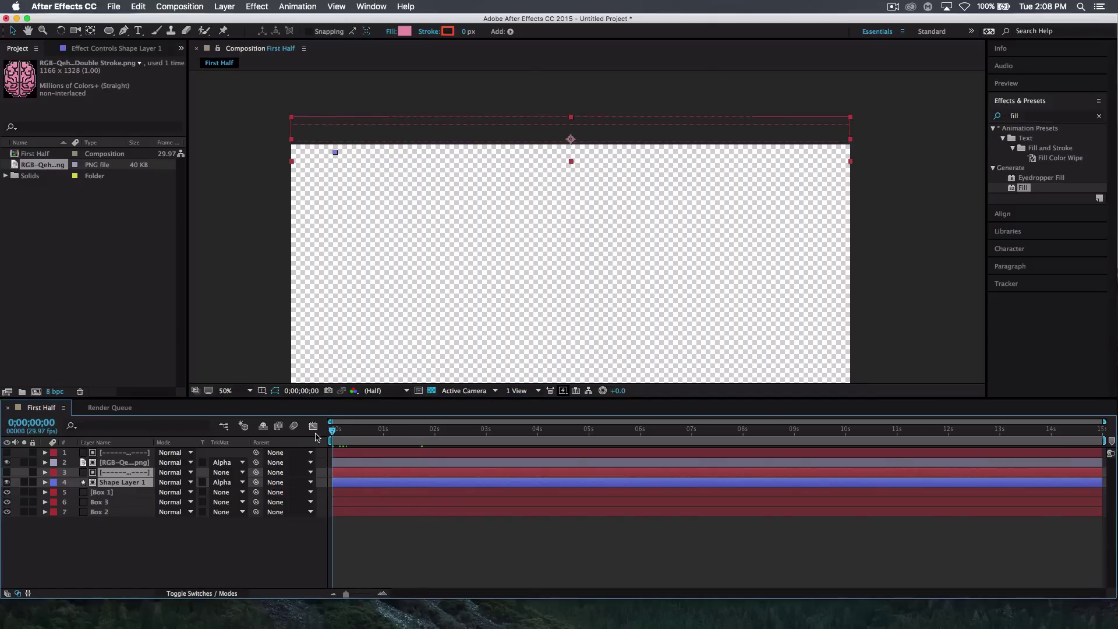
pyautogui.press('space')
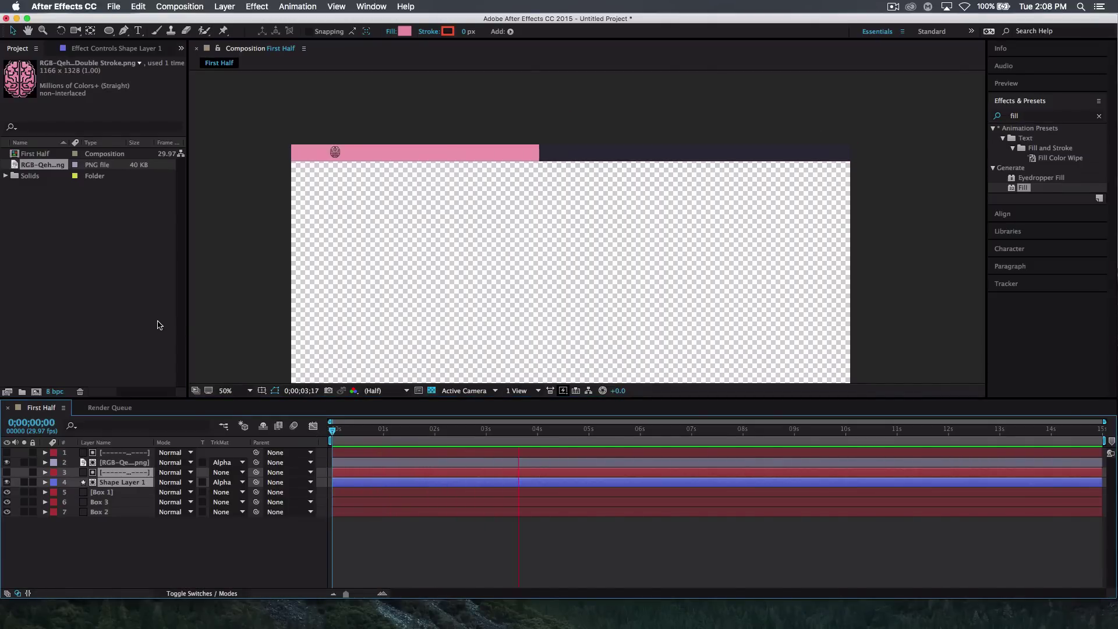
pyautogui.press('space')
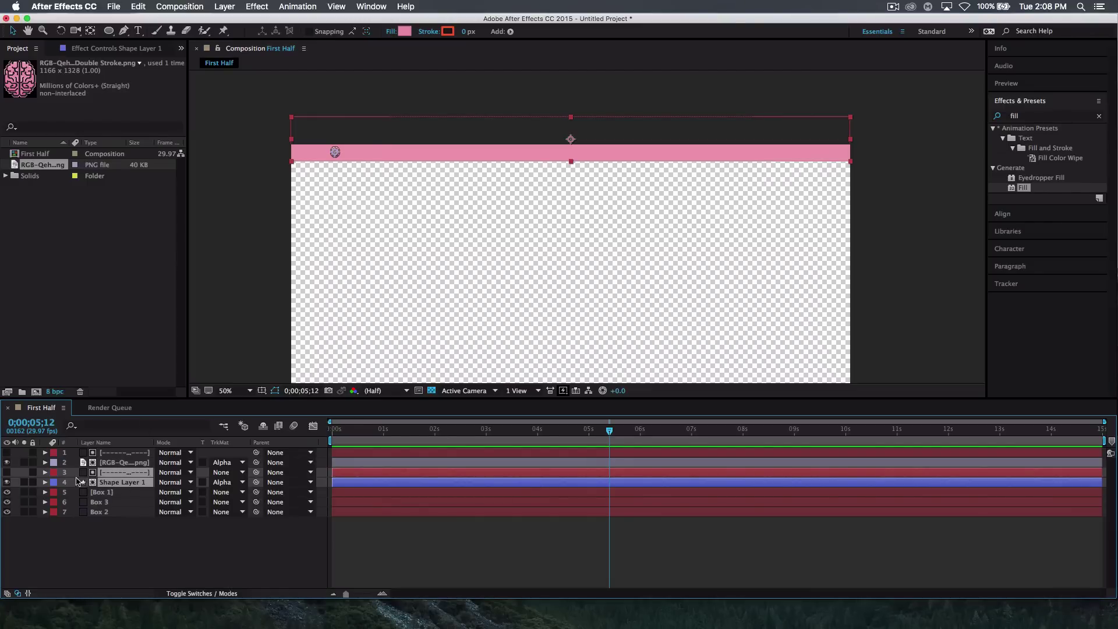
# Step: Apply Easy Ease to both Scale keyframes of the ellipse shape layer
pyautogui.click(118, 463)
pyautogui.click(110, 483)
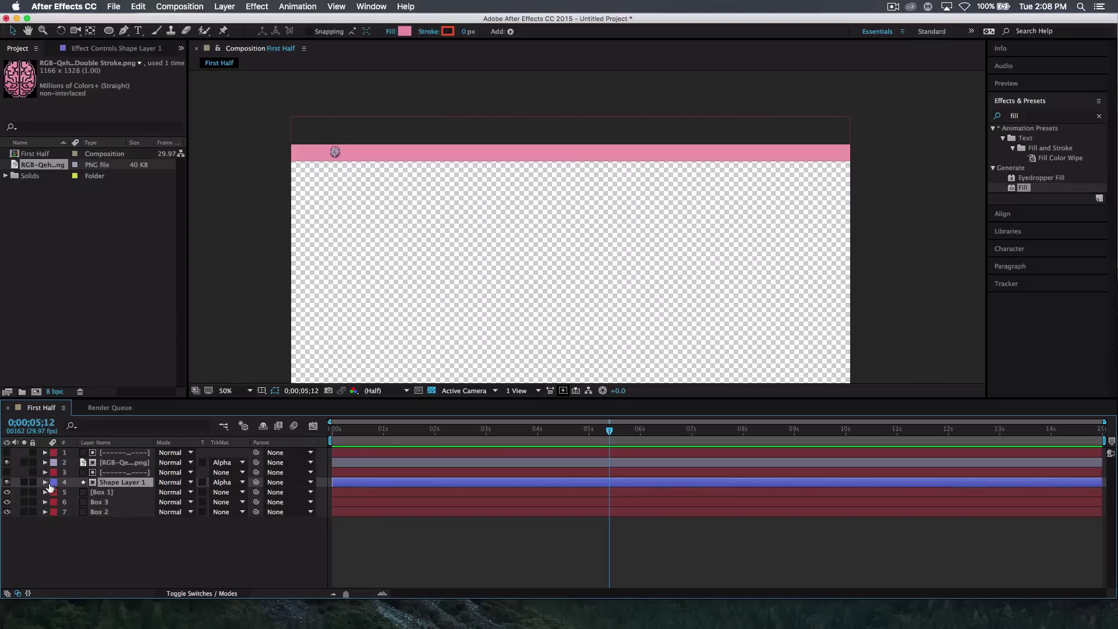
pyautogui.click(45, 482)
pyautogui.click(642, 544)
pyautogui.moveTo(643, 543); pyautogui.dragTo(472, 524)
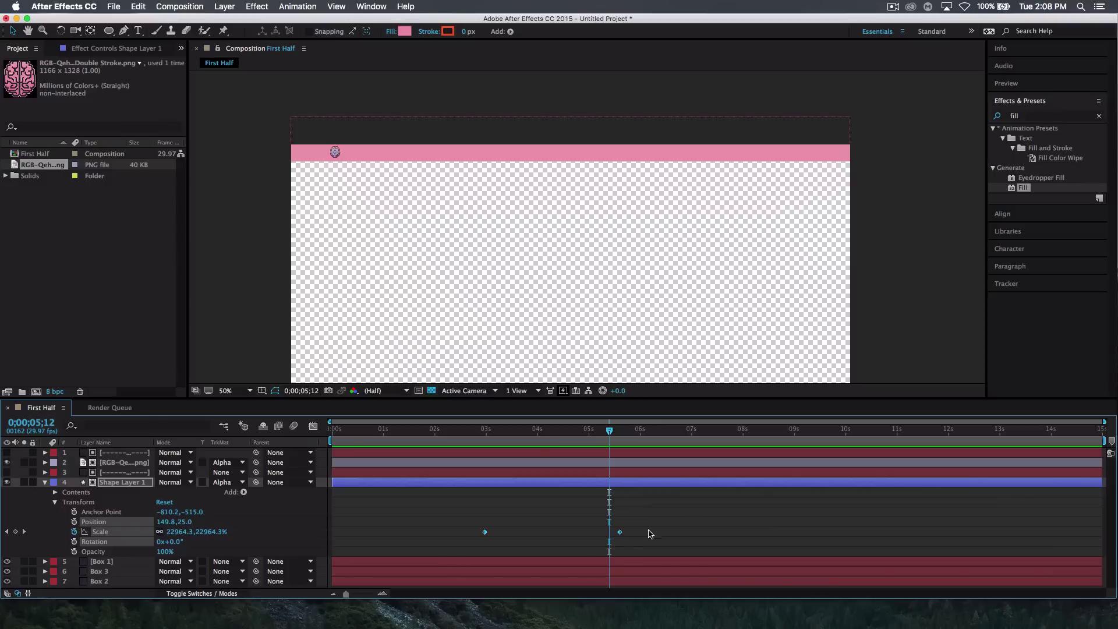
pyautogui.press('F9')
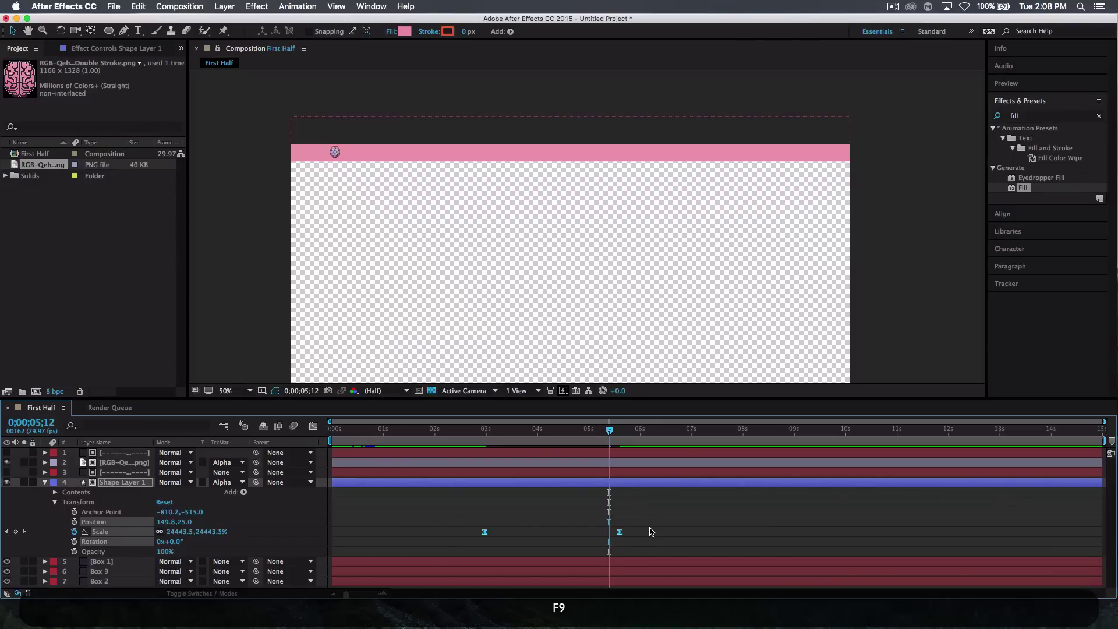
# Step: In the Graph Editor, extend the last Scale keyframe's incoming influence to about 79%, then close the graph and collapse the layer
pyautogui.click(313, 426)
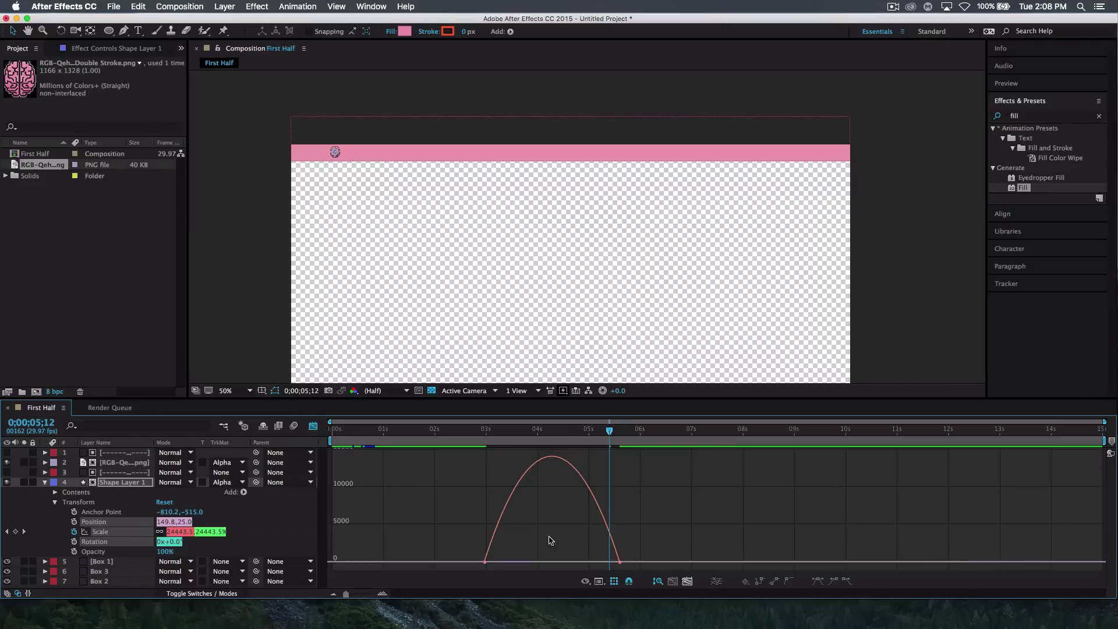
pyautogui.click(620, 562)
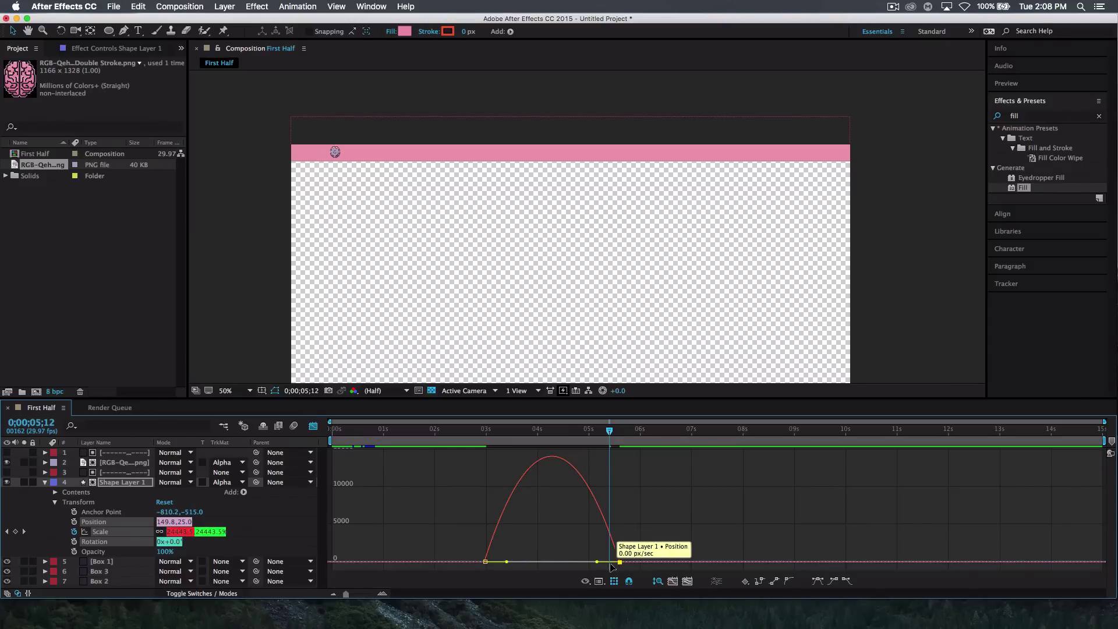
pyautogui.moveTo(596, 563); pyautogui.dragTo(566, 565)
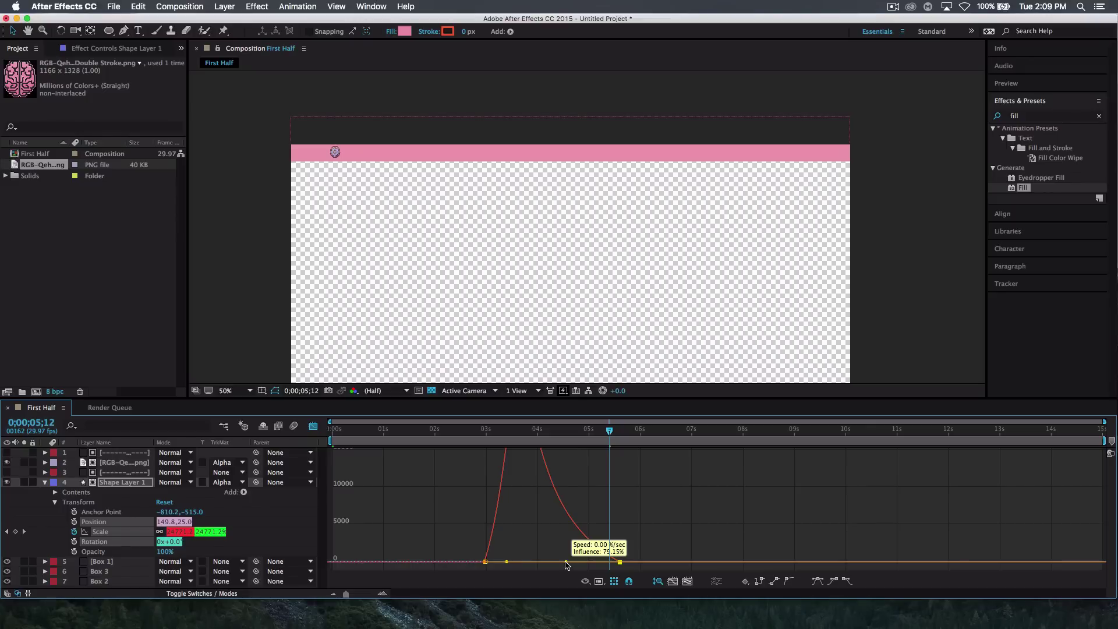
pyautogui.click(45, 482)
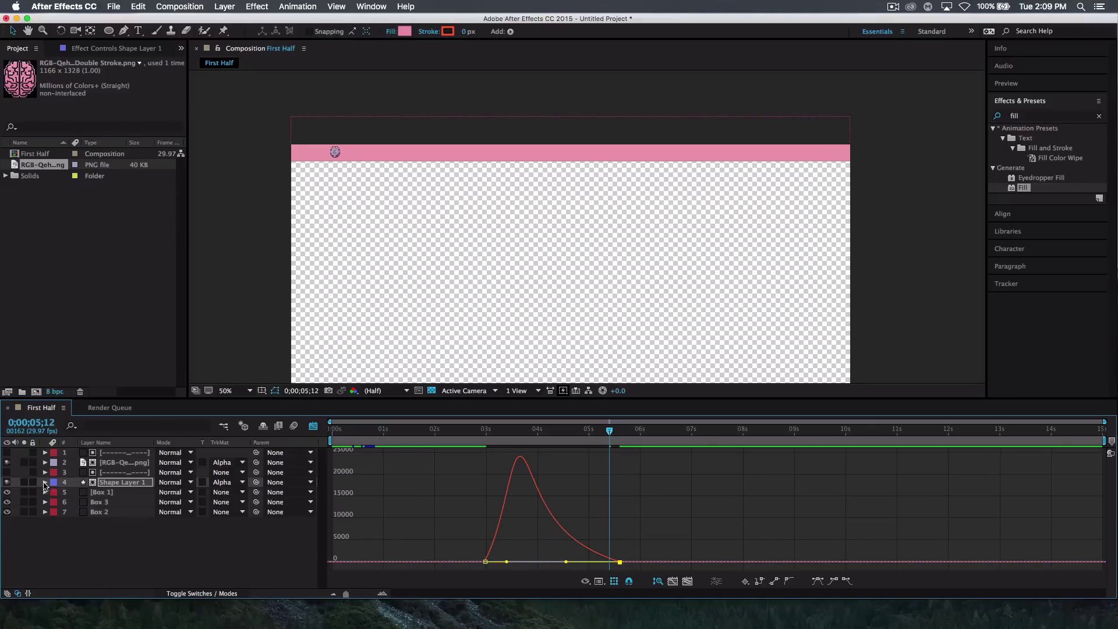
pyautogui.click(313, 426)
# Step: Preview the composition from the start to check the eased growth of the ellipse
pyautogui.press('Home')
pyautogui.press('space')
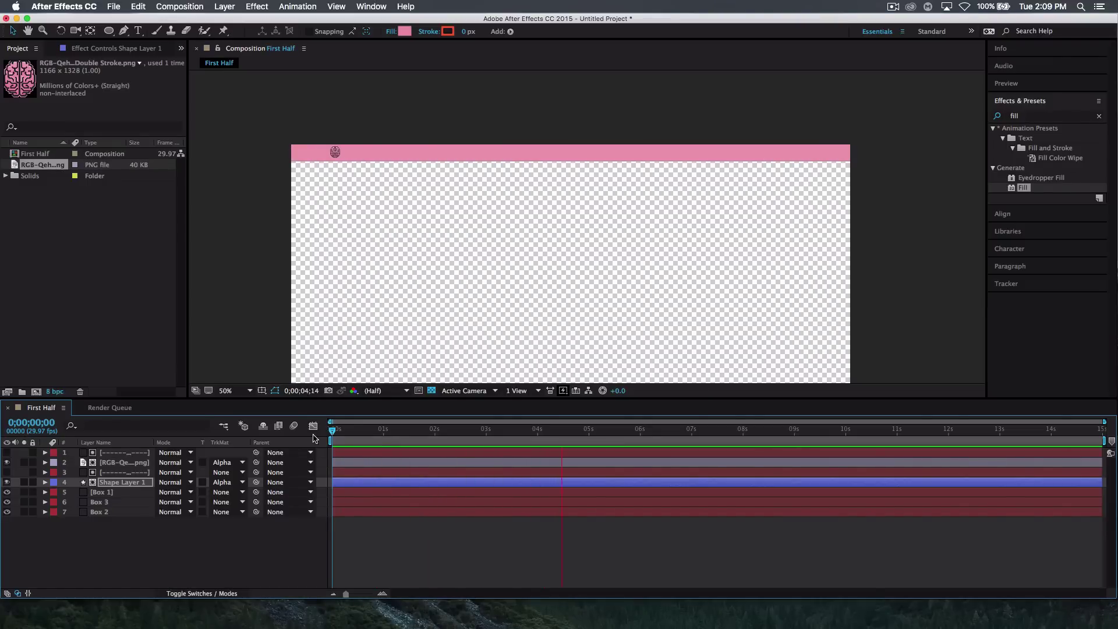
pyautogui.press('space')
# Step: Shift the ellipse's last Scale keyframe to about 6.4 seconds and collapse the layer's properties
pyautogui.click(45, 483)
pyautogui.moveTo(622, 534); pyautogui.dragTo(662, 528)
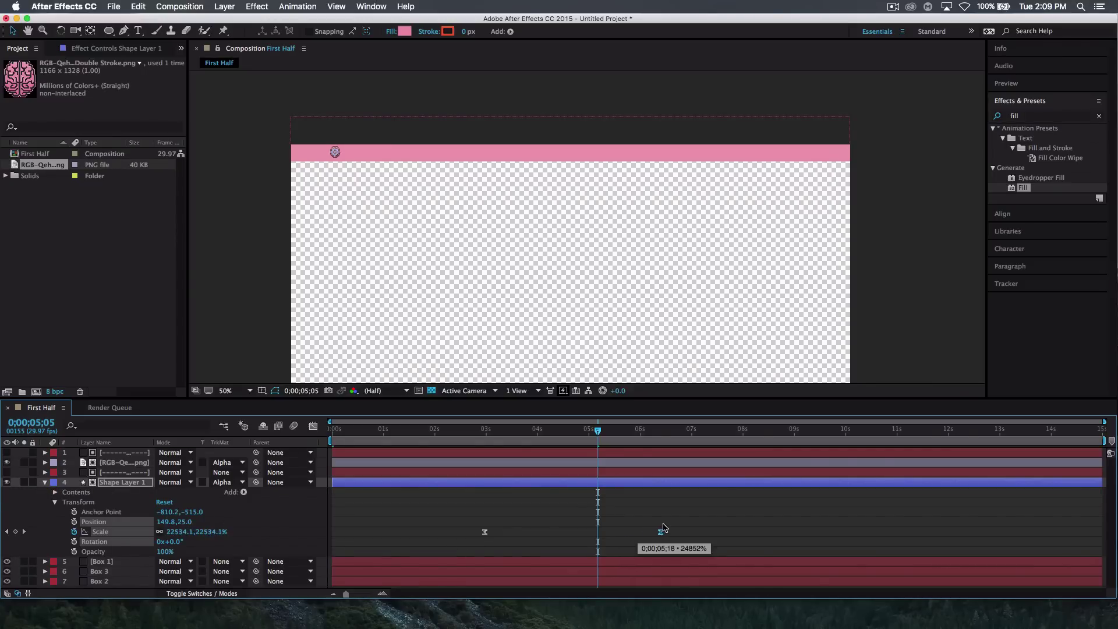
pyautogui.click(45, 483)
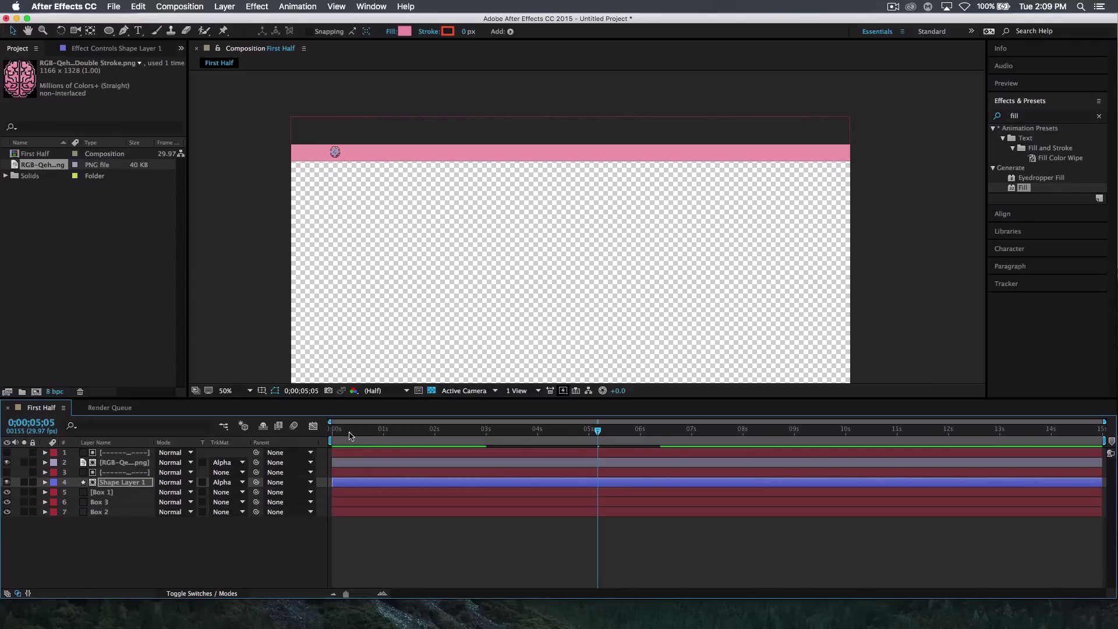
# Step: Play the composition from the beginning to check the slower pink ellipse expansion
pyautogui.moveTo(350, 432); pyautogui.dragTo(304, 429)
pyautogui.press('space')
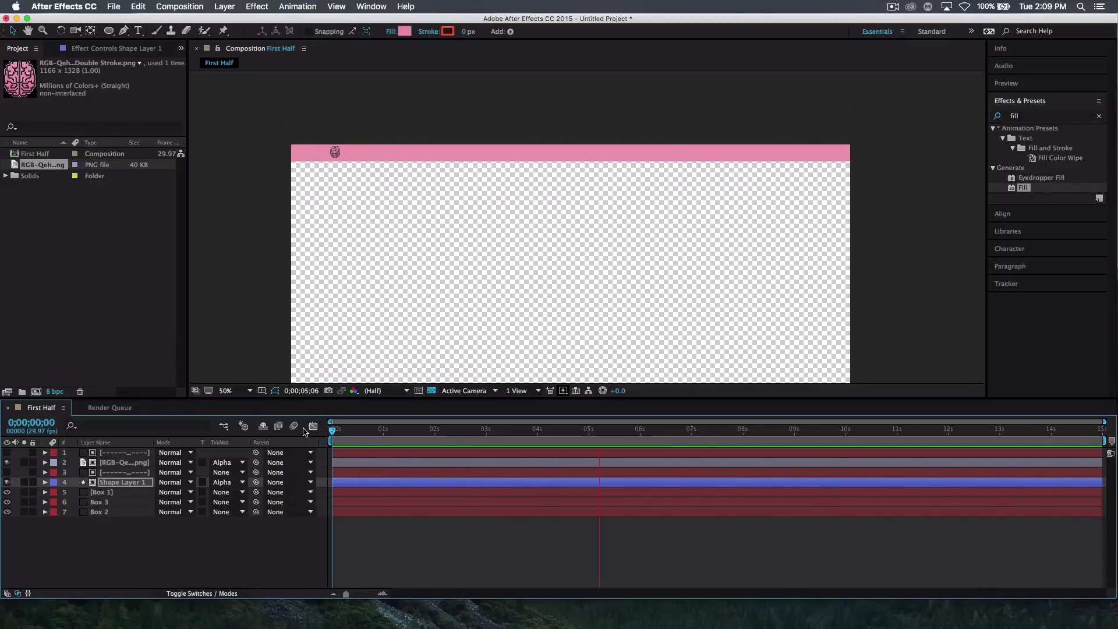
pyautogui.press('space')
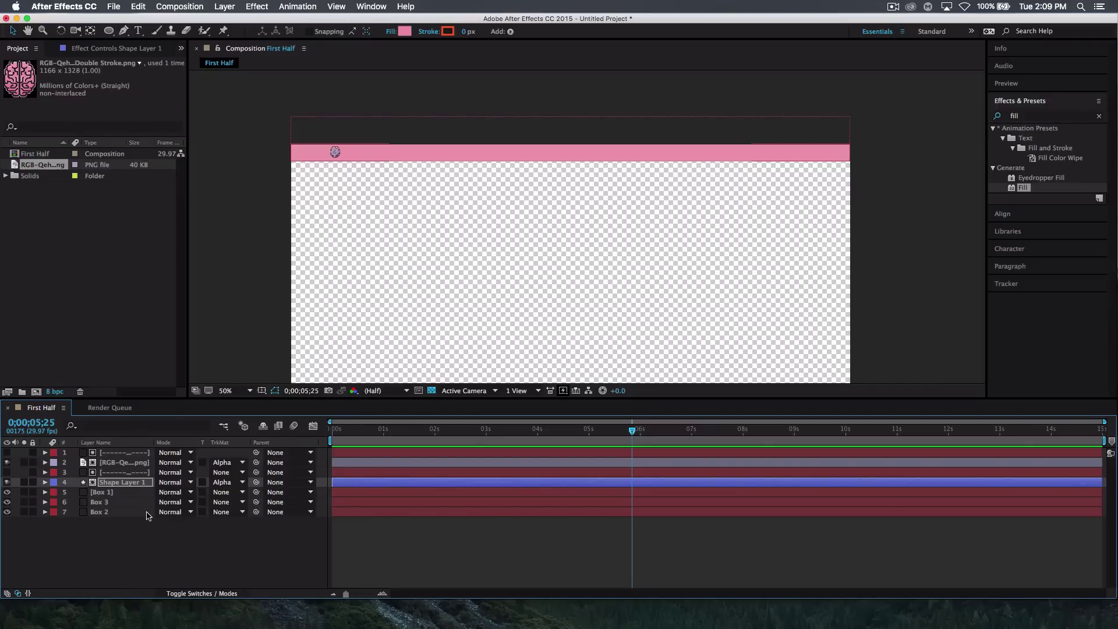
# Step: Rename the pink ellipse's shape layer to Circle 1
pyautogui.click(115, 483)
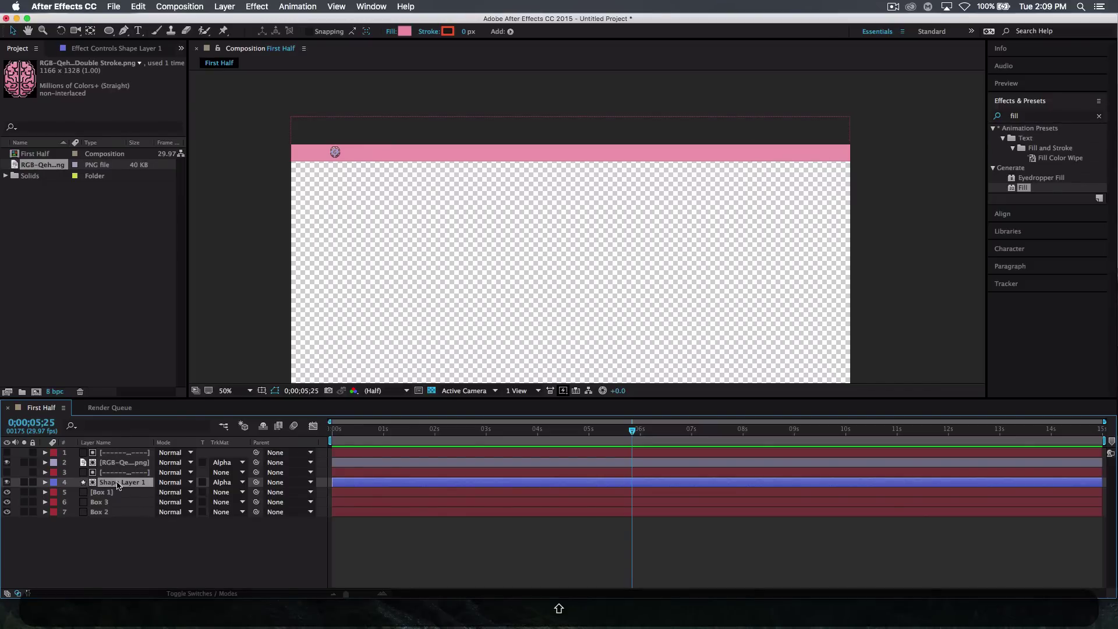
pyautogui.rightClick(118, 485)
pyautogui.click(169, 619)
pyautogui.write('Circle 1')
pyautogui.press('Return')
# Step: Duplicate Circle 1 together with its matte layer and place the copied matte directly above Circle 2
pyautogui.keyDown('shift'); pyautogui.click(111, 474); pyautogui.keyUp('shift')
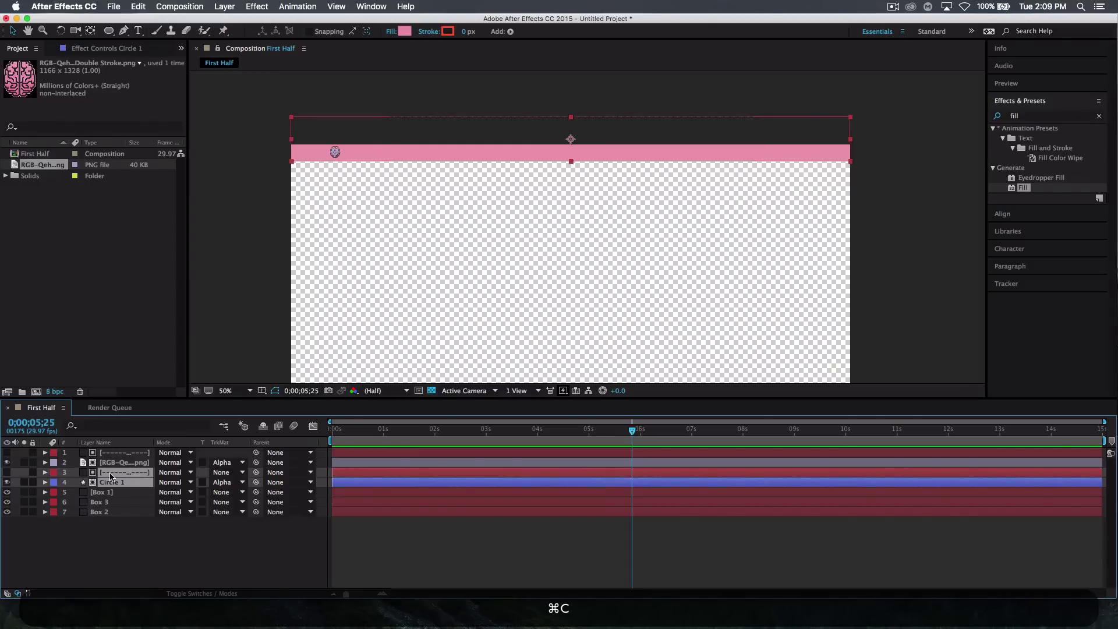
pyautogui.press('super+v')
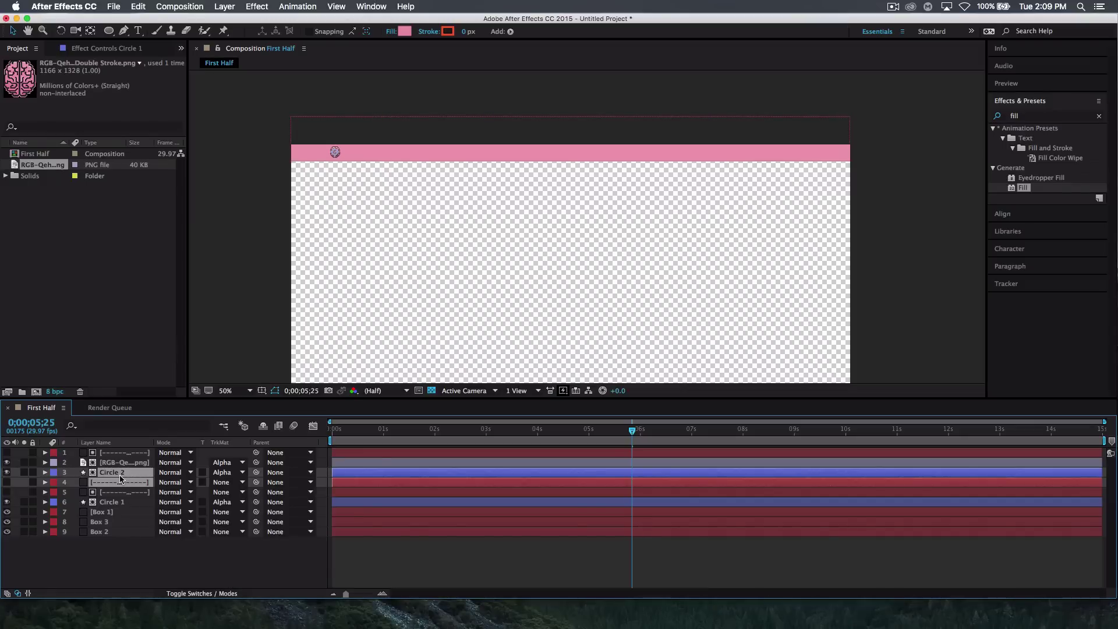
pyautogui.click(110, 482)
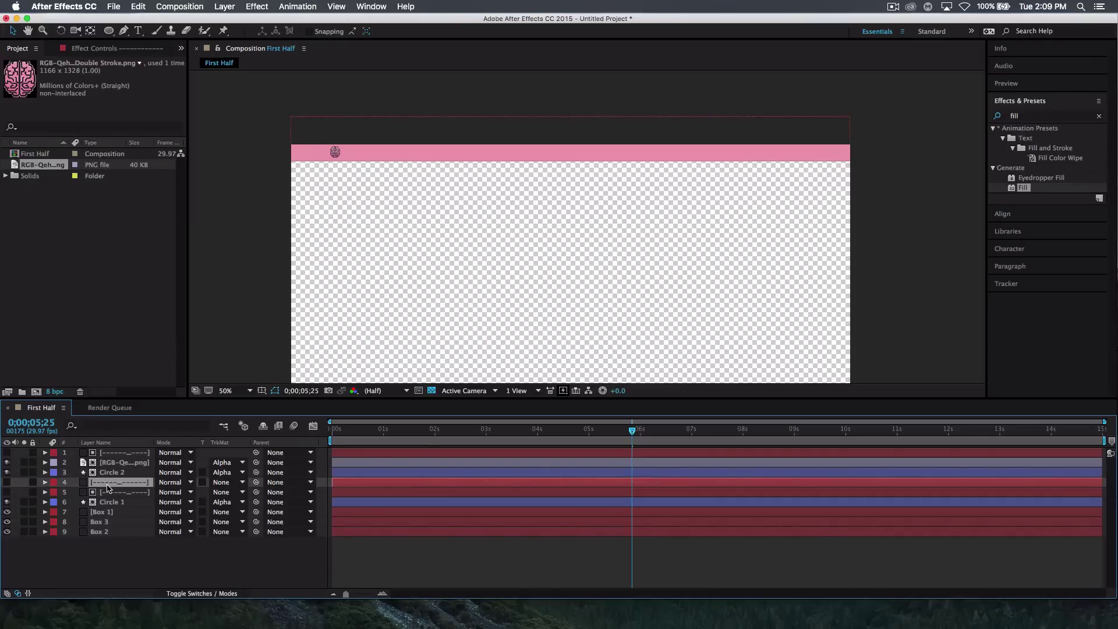
pyautogui.moveTo(117, 486); pyautogui.dragTo(115, 472)
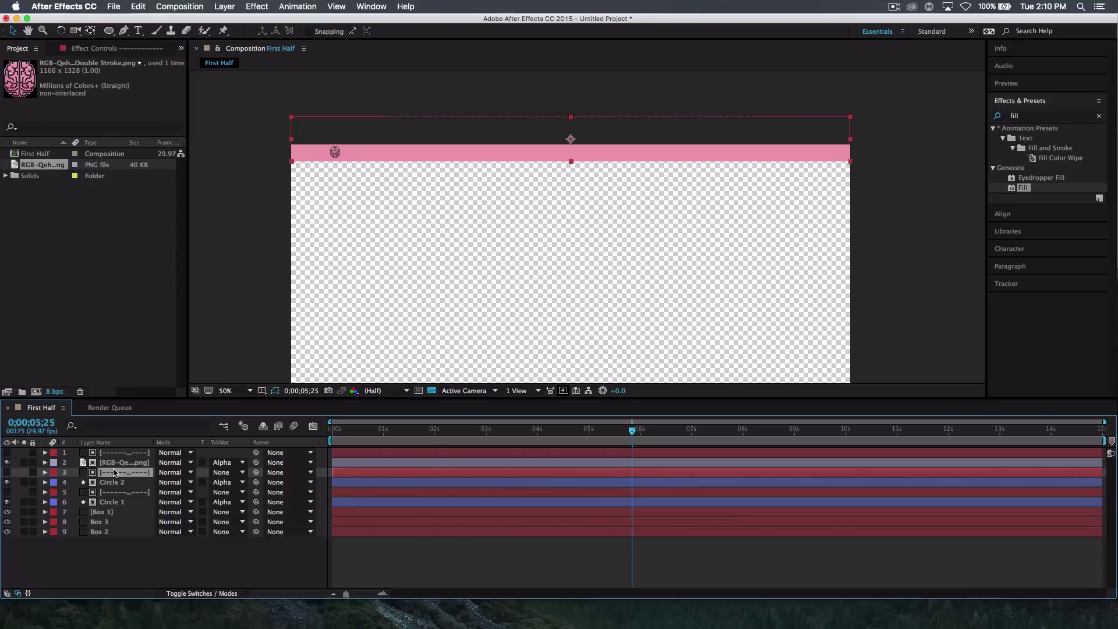
# Step: Apply the Fill effect to Circle 2 and set its colour to white, FFFFFF
pyautogui.click(111, 483)
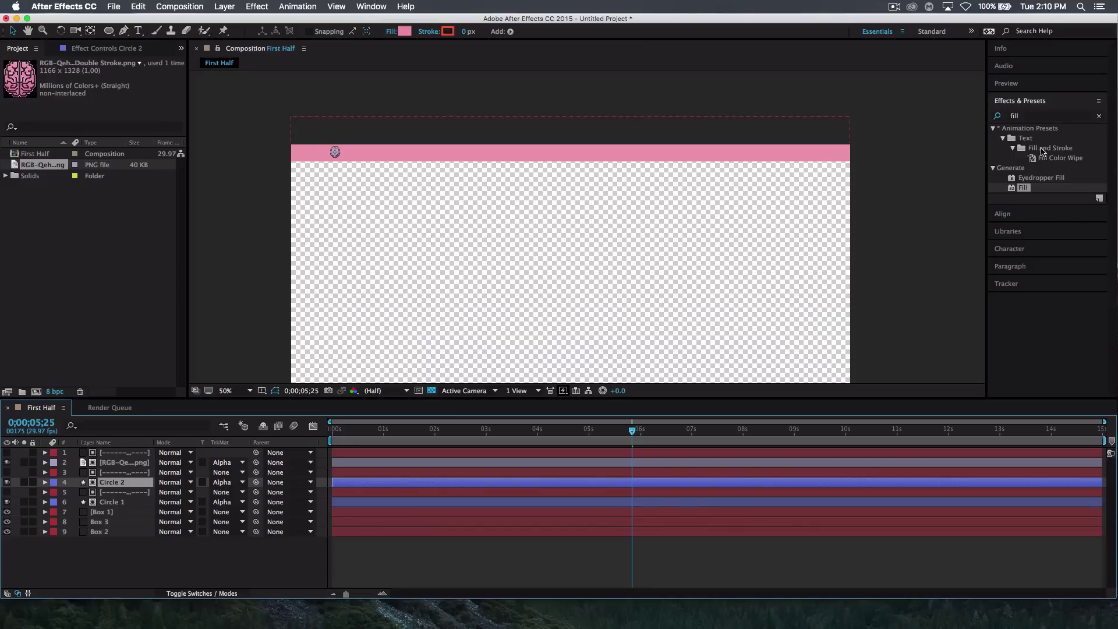
pyautogui.moveTo(1027, 186); pyautogui.dragTo(125, 485)
pyautogui.click(110, 104)
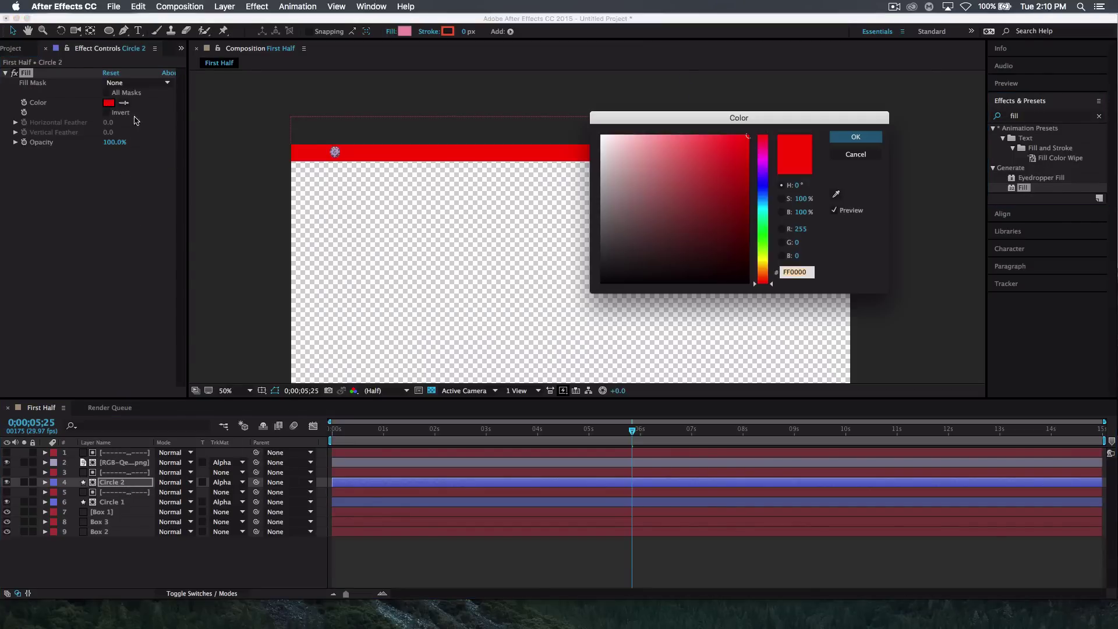
pyautogui.moveTo(664, 140); pyautogui.dragTo(585, 118)
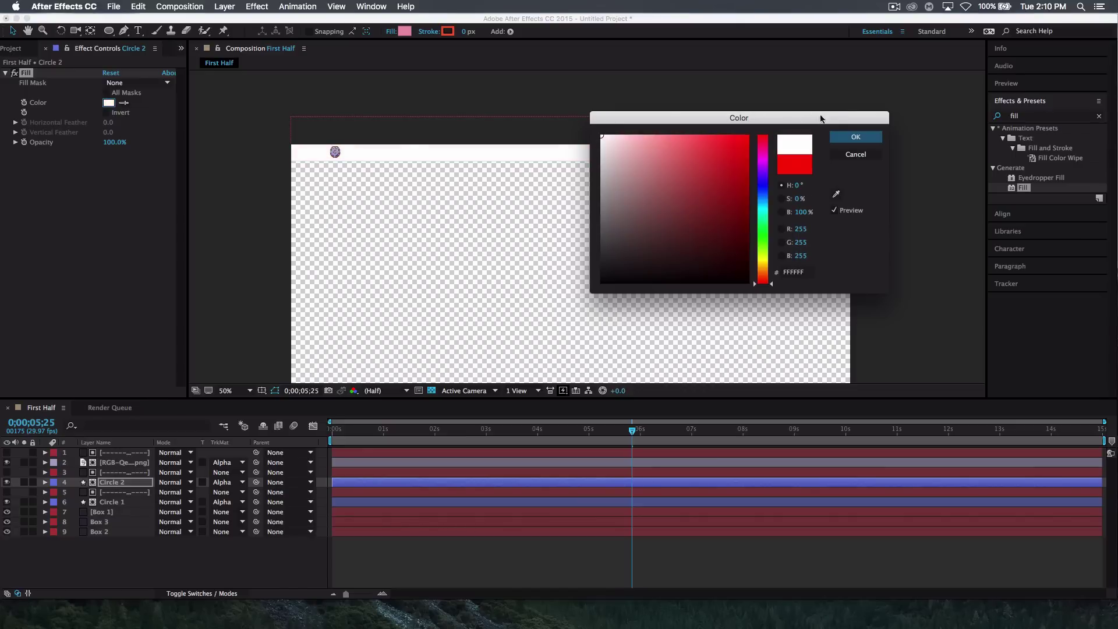
pyautogui.click(855, 137)
pyautogui.click(108, 483)
# Step: Shift both of Circle 2's Scale keyframes slightly right so they sit at about 3.1 and 6.6 seconds
pyautogui.click(45, 483)
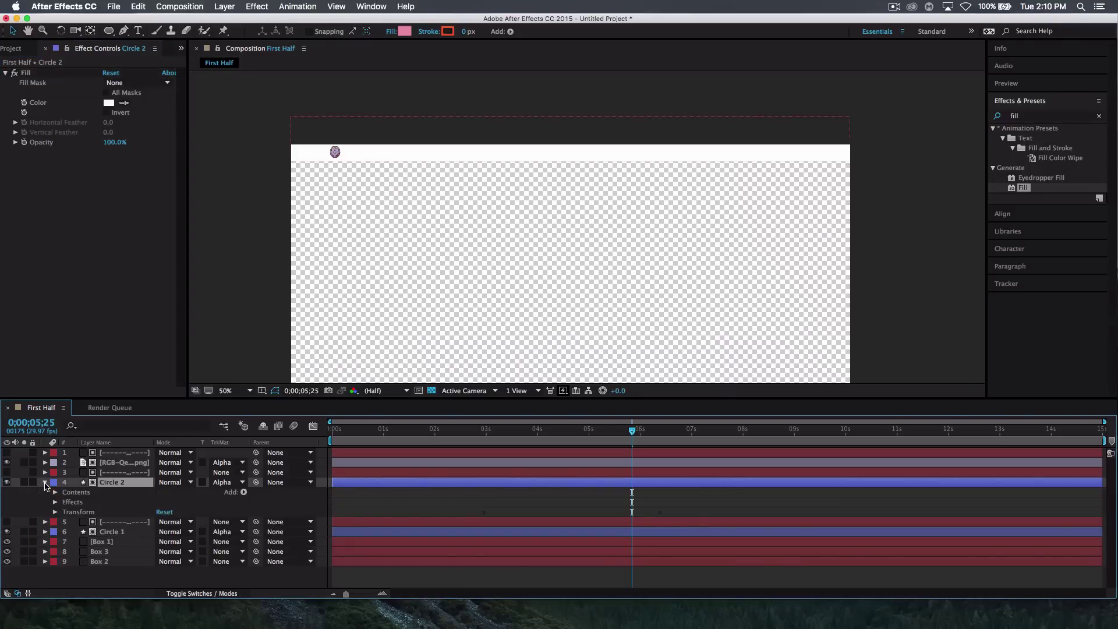
pyautogui.click(54, 513)
pyautogui.click(693, 557)
pyautogui.moveTo(693, 554); pyautogui.dragTo(495, 544)
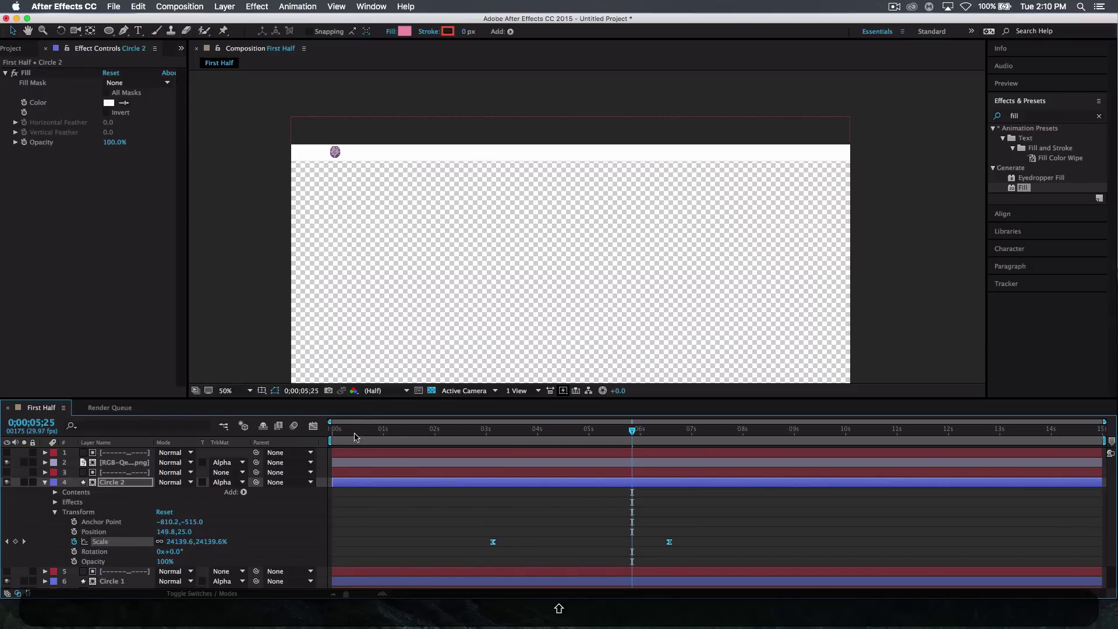
# Step: Preview the composition from the start to check the white ellipse following the pink one, and collapse Circle 2's properties
pyautogui.moveTo(355, 432); pyautogui.dragTo(303, 424)
pyautogui.press('space')
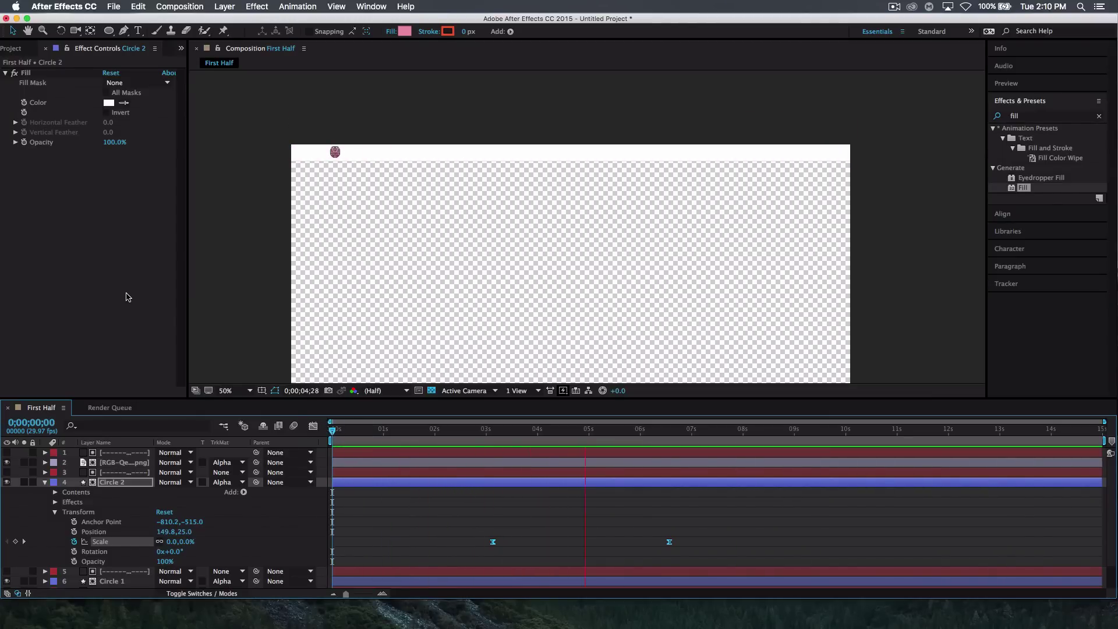
pyautogui.press('space')
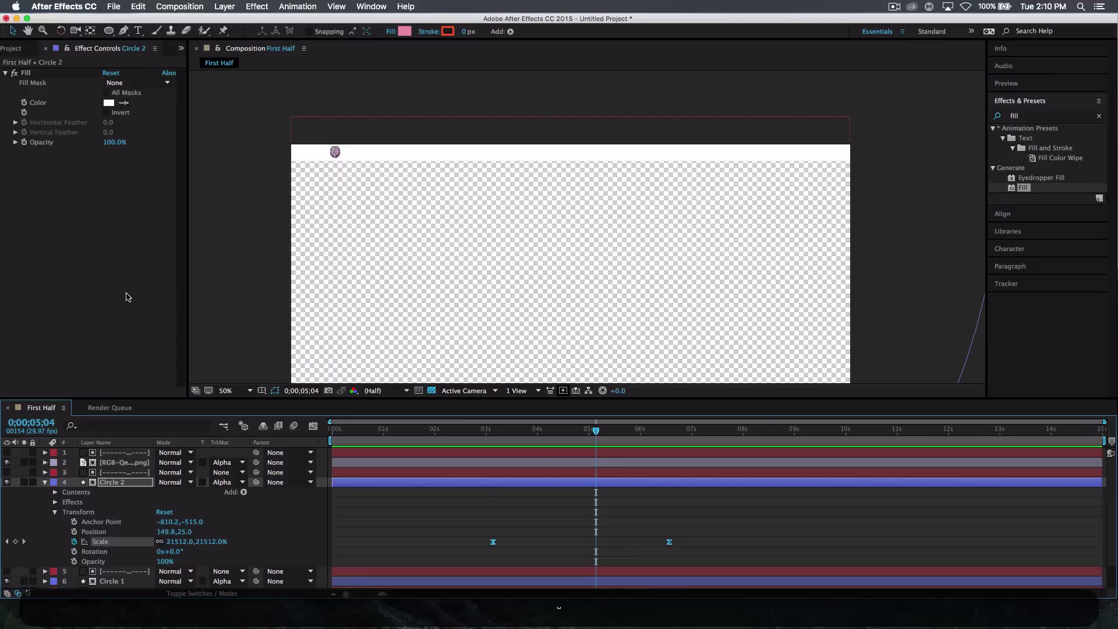
pyautogui.click(46, 483)
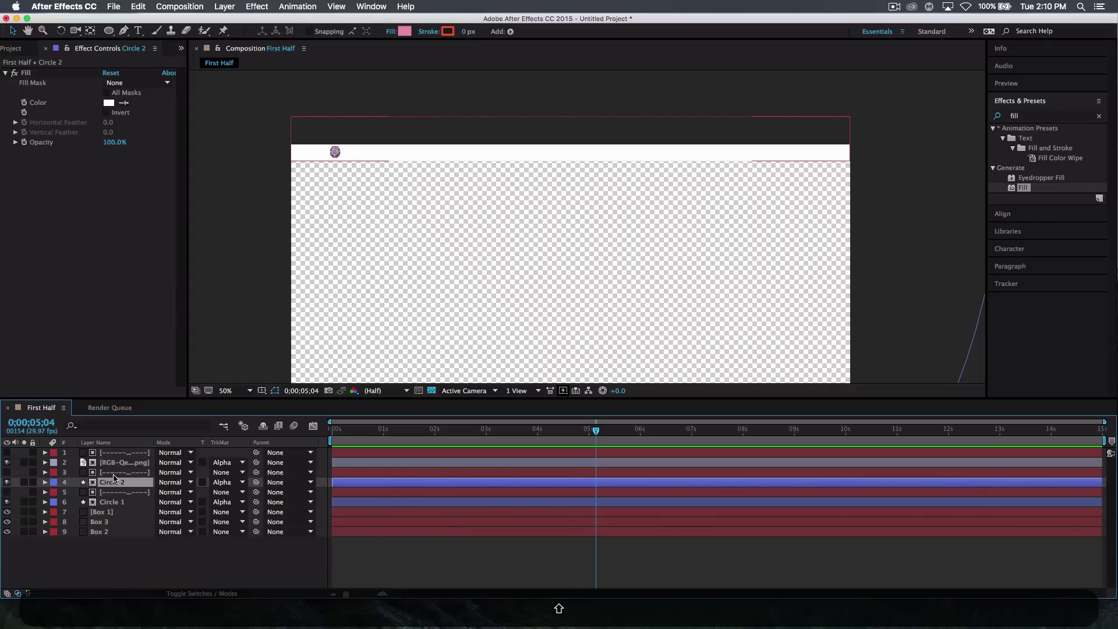
# Step: Duplicate Circle 2 with its matte layer and place the copied matte directly above Circle 3
pyautogui.keyDown('shift'); pyautogui.click(113, 476); pyautogui.keyUp('shift')
pyautogui.press('super+c')
pyautogui.press('super+v')
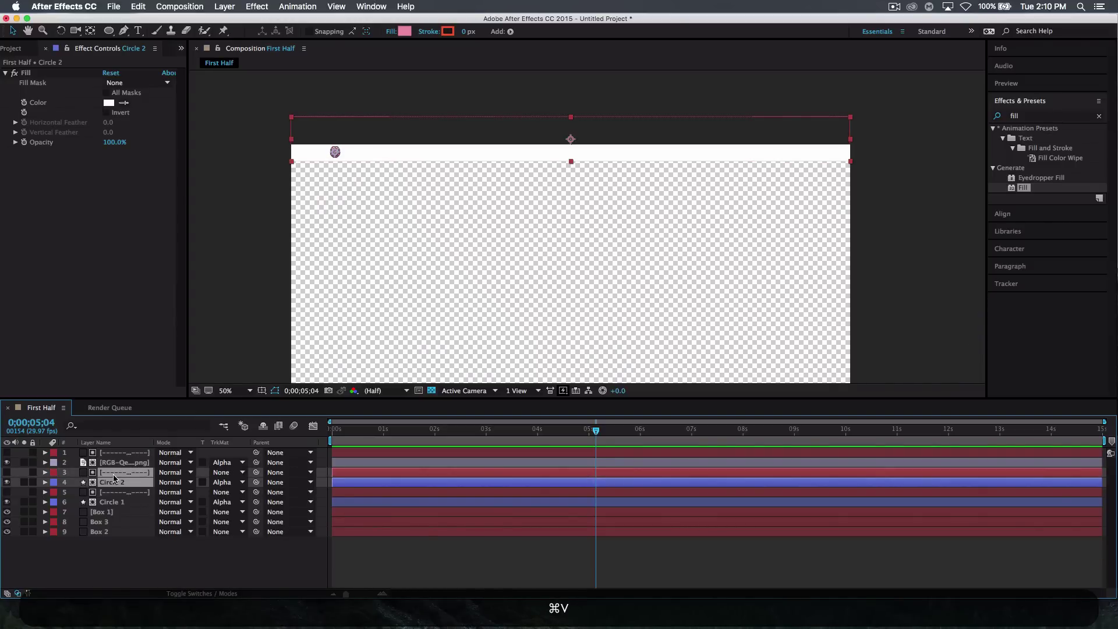
pyautogui.click(126, 463)
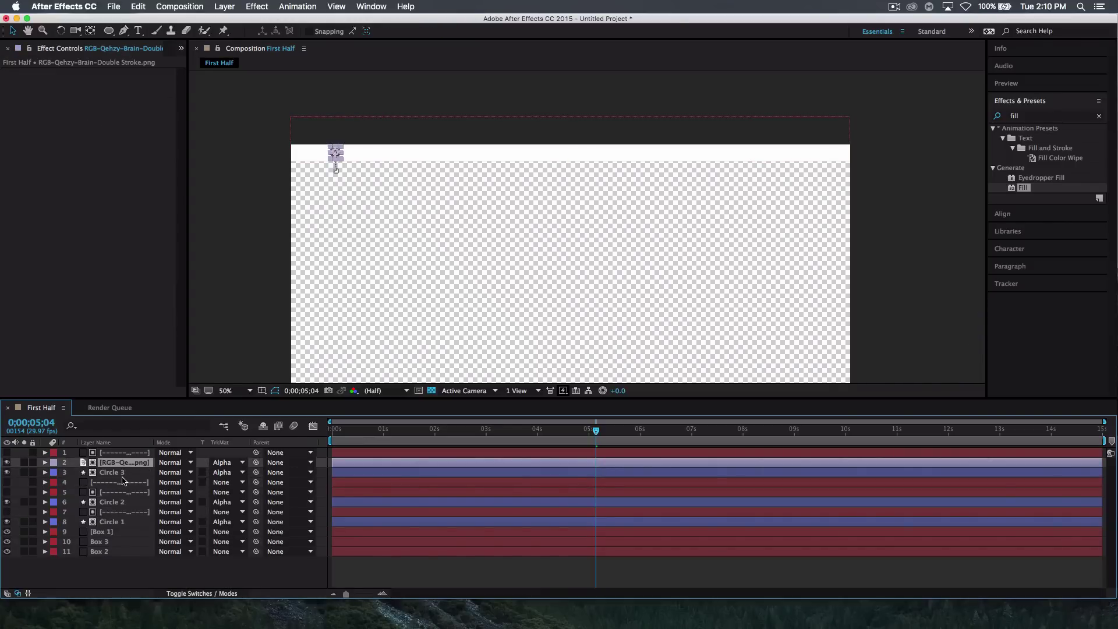
pyautogui.click(116, 483)
pyautogui.moveTo(112, 483); pyautogui.dragTo(116, 470)
# Step: Set Circle 3's Fill colour by sampling the dark navy of the bar near the start of the animation
pyautogui.click(118, 484)
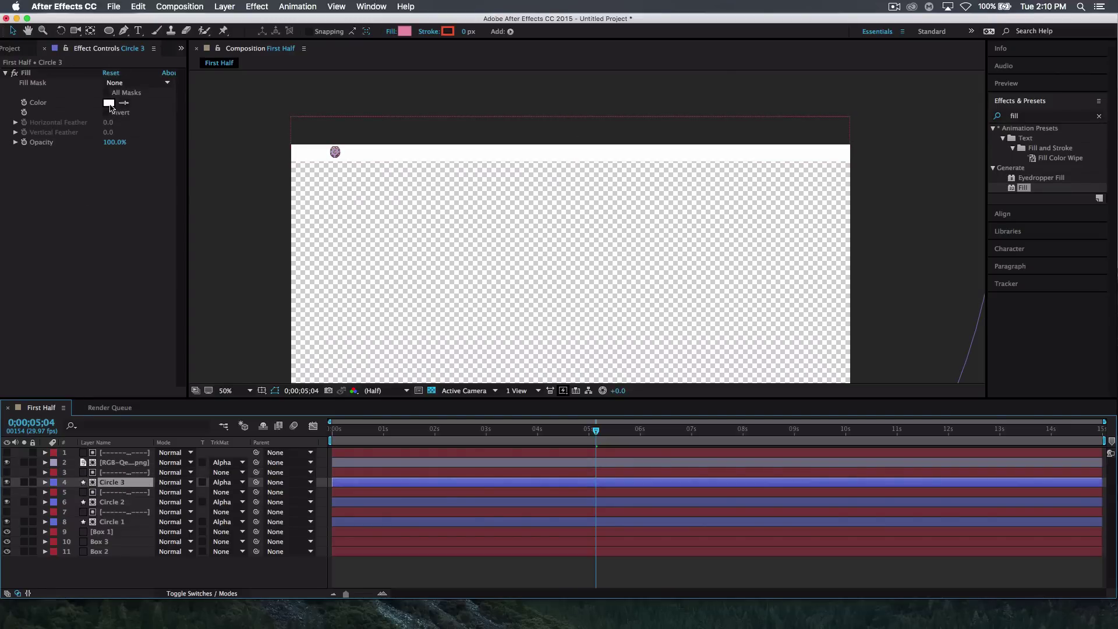
pyautogui.moveTo(595, 432); pyautogui.dragTo(384, 428)
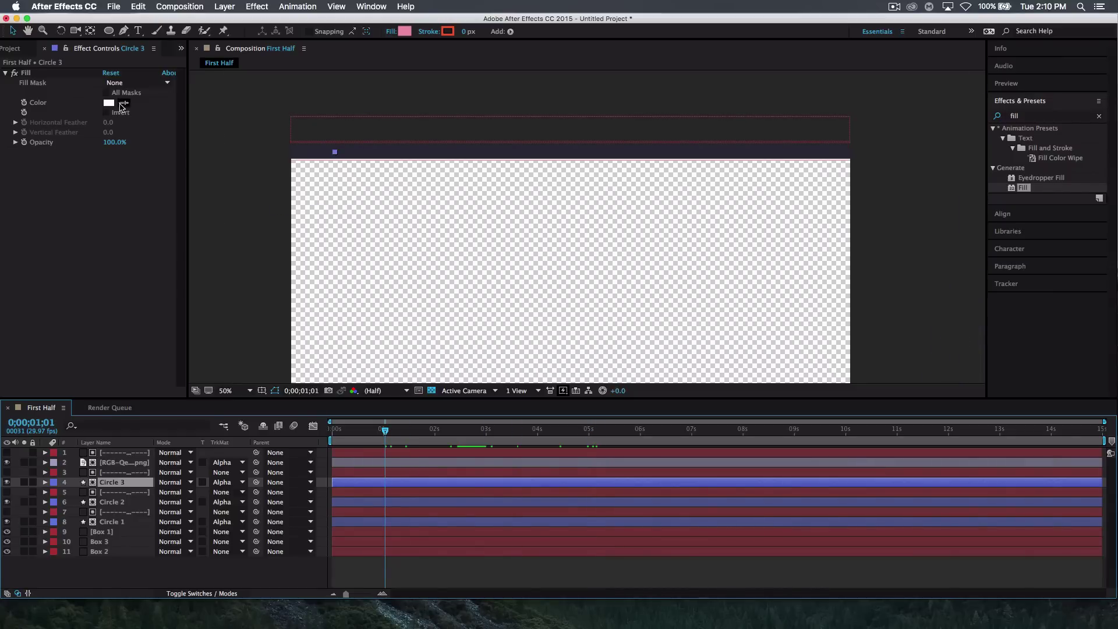
pyautogui.click(124, 105)
pyautogui.click(379, 152)
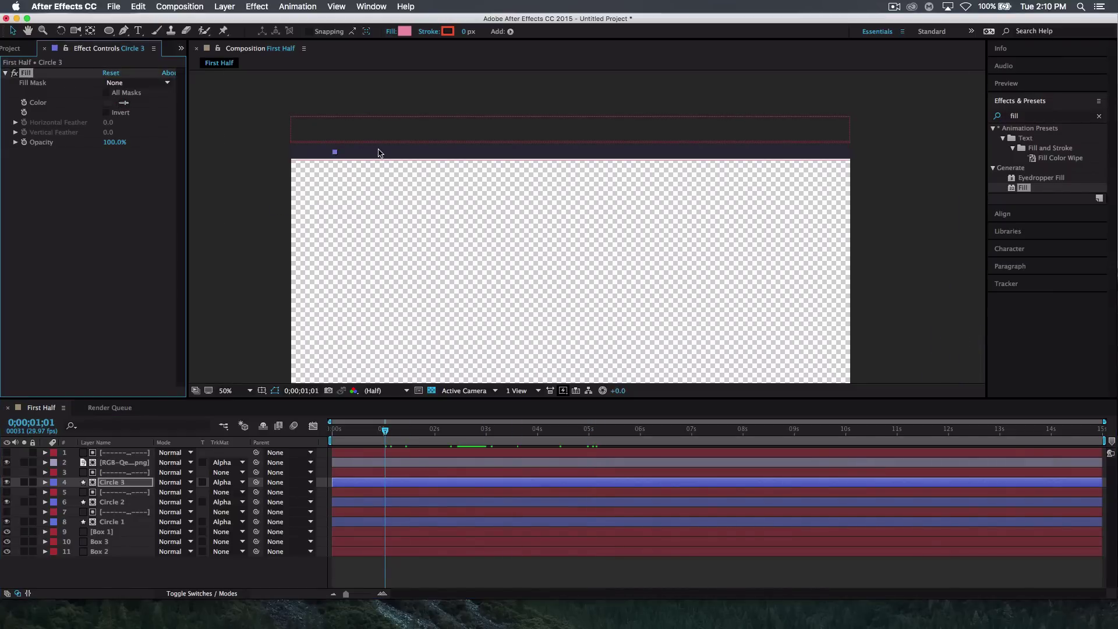
# Step: Shift both of Circle 3's Scale keyframes to about 3.3 and 6.7 seconds and collapse the layer
pyautogui.click(45, 482)
pyautogui.click(55, 511)
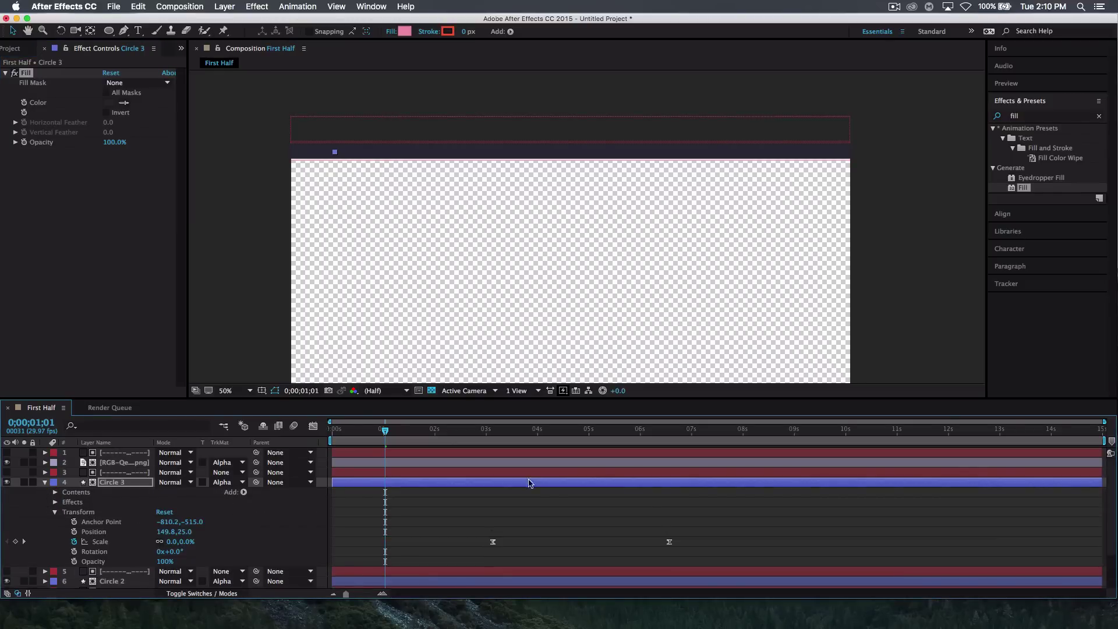
pyautogui.moveTo(696, 554); pyautogui.dragTo(502, 543)
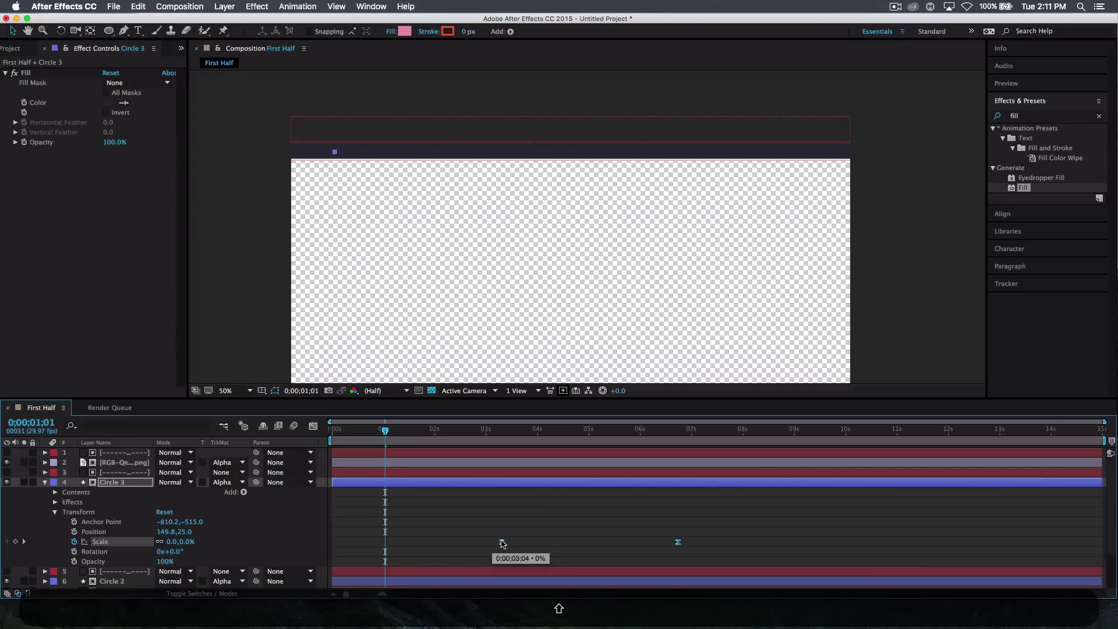
pyautogui.moveTo(503, 541); pyautogui.dragTo(503, 542)
pyautogui.click(45, 483)
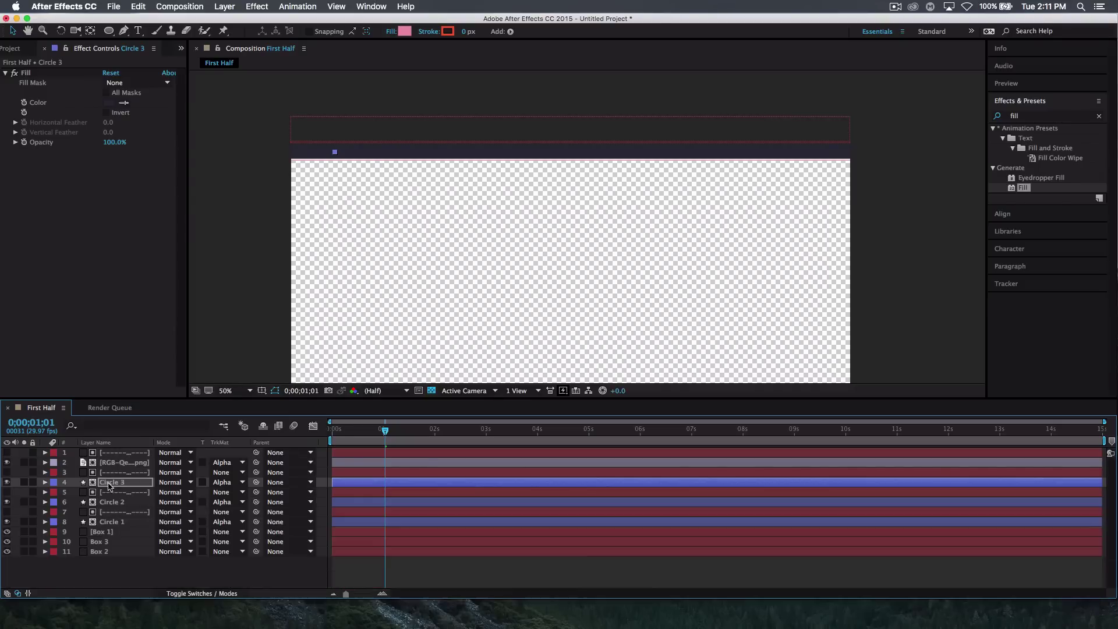
# Step: Play the composition from the beginning to check the three staggered circle expansions
pyautogui.press('Home')
pyautogui.press('space')
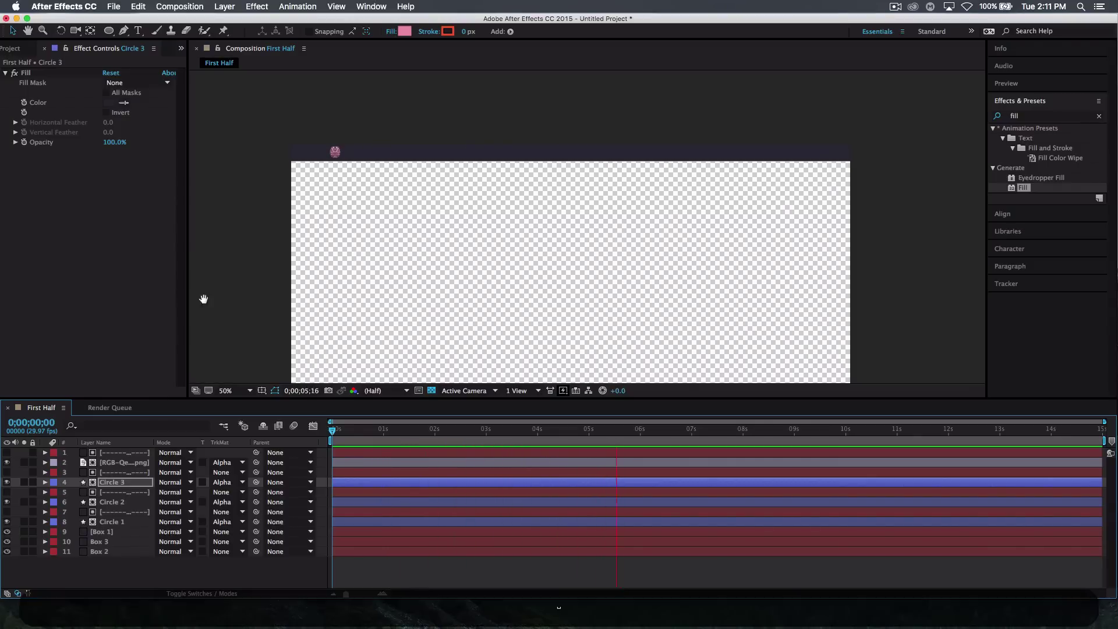
pyautogui.press('space')
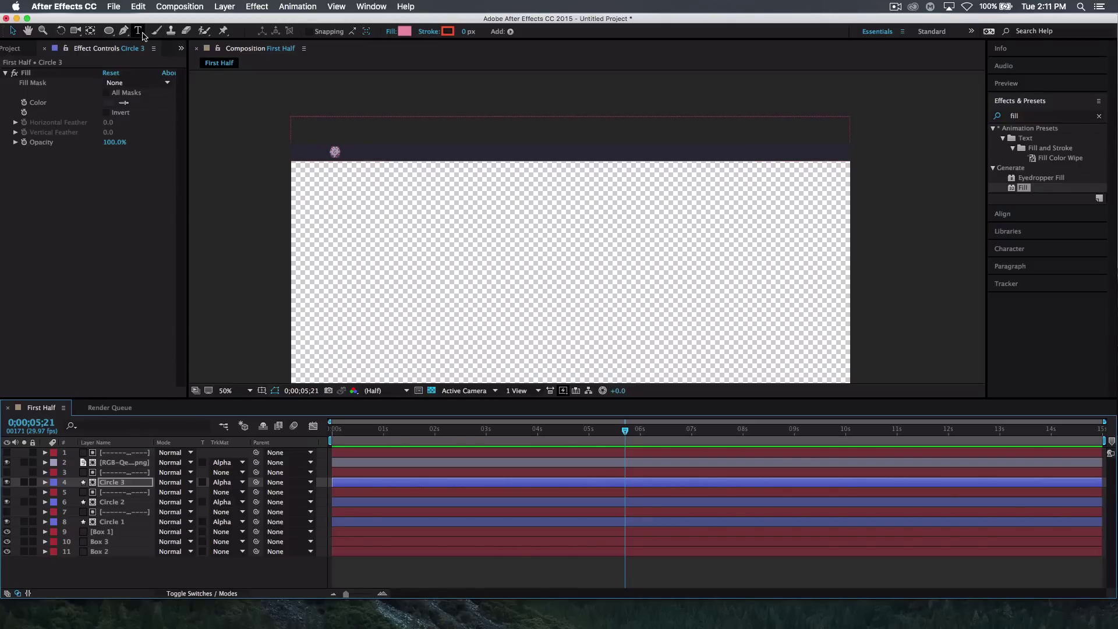
# Step: Add a text layer reading THATSQEHZY on the bar just beside the brain logo
pyautogui.click(117, 573)
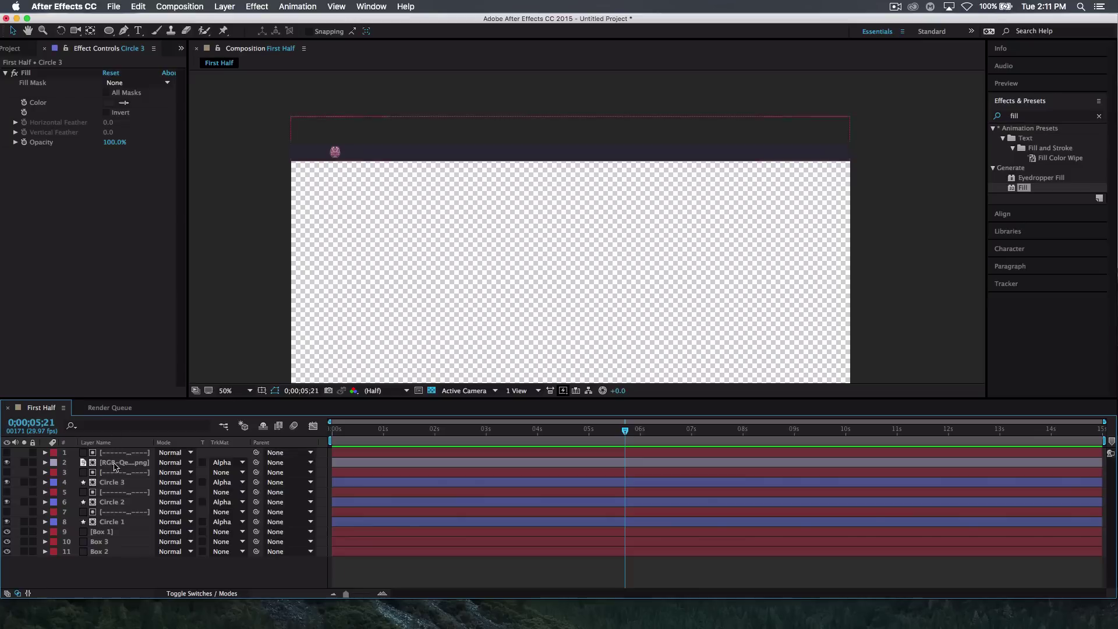
pyautogui.click(139, 31)
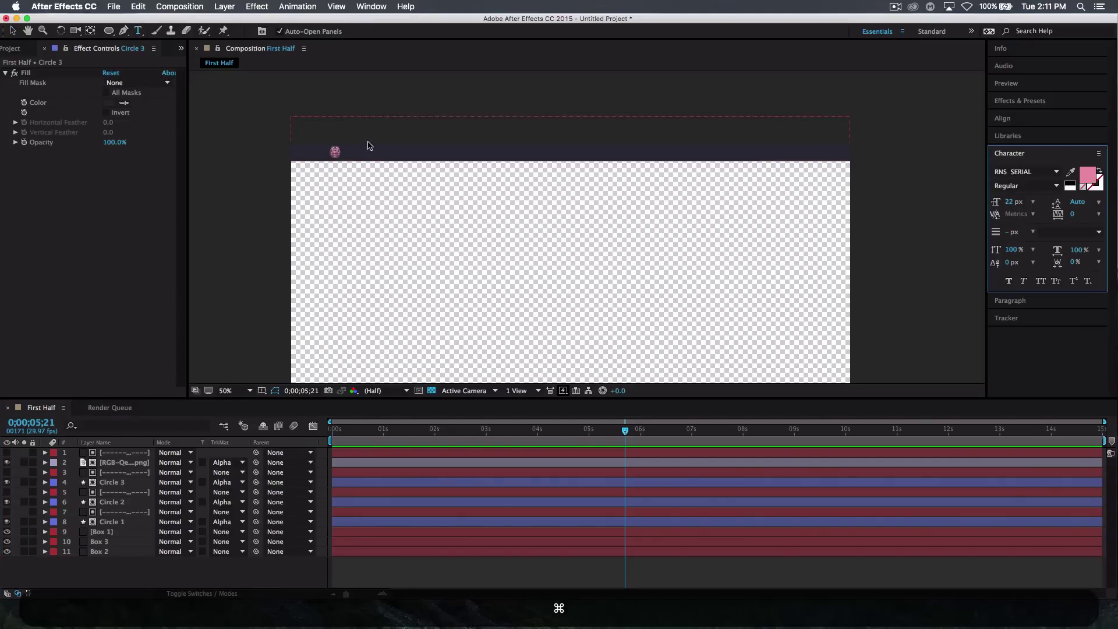
pyautogui.press('super+=')
pyautogui.press('space')
pyautogui.moveTo(379, 158); pyautogui.dragTo(653, 280)
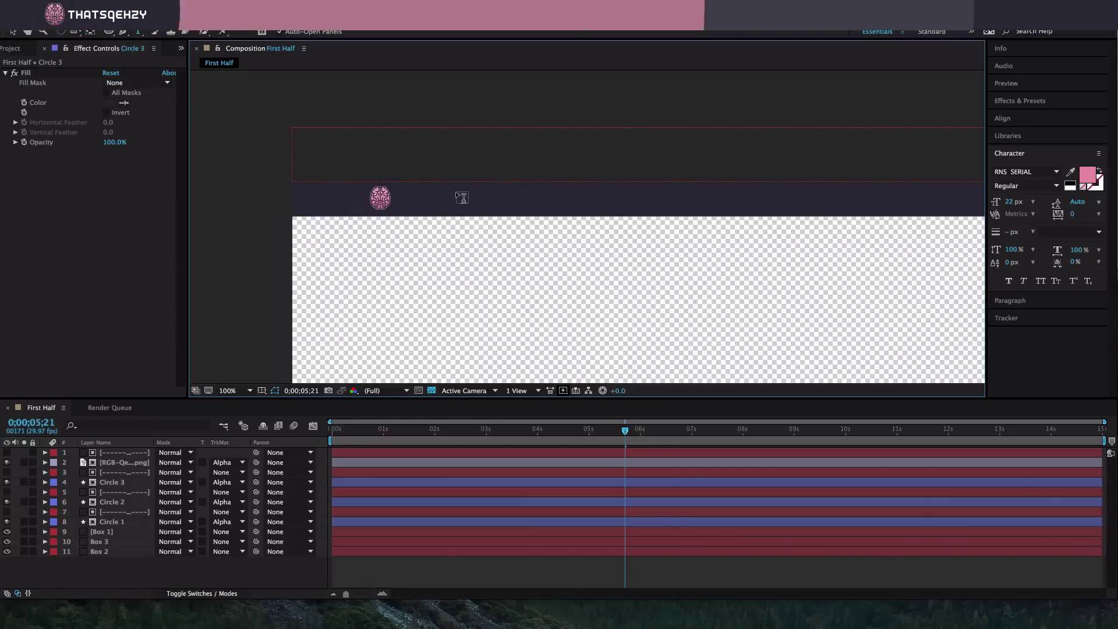
pyautogui.click(400, 203)
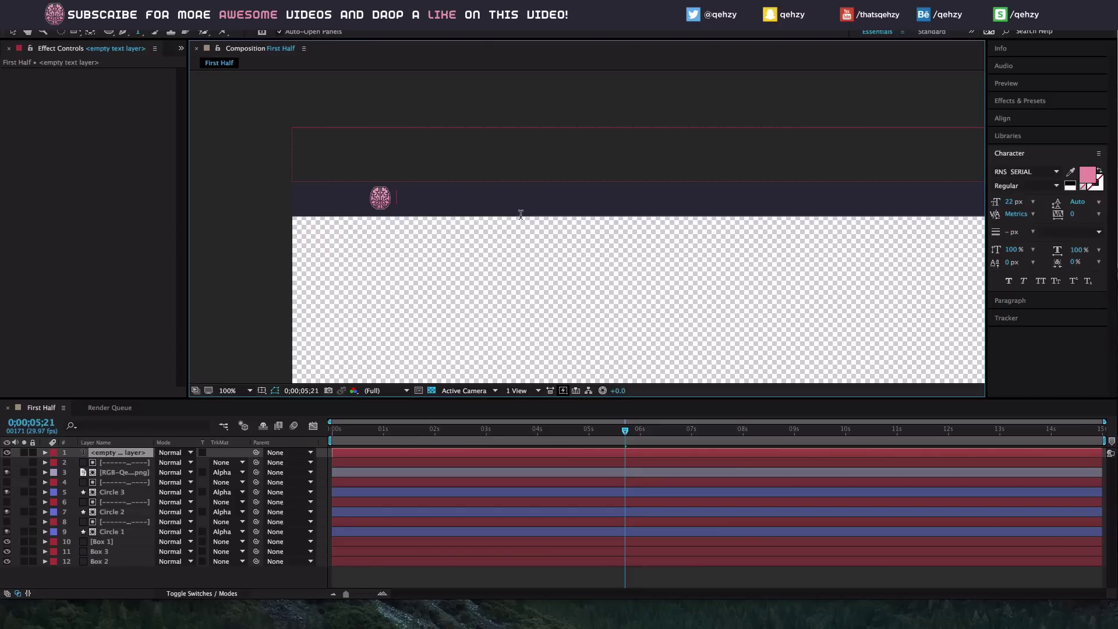
pyautogui.write('T')
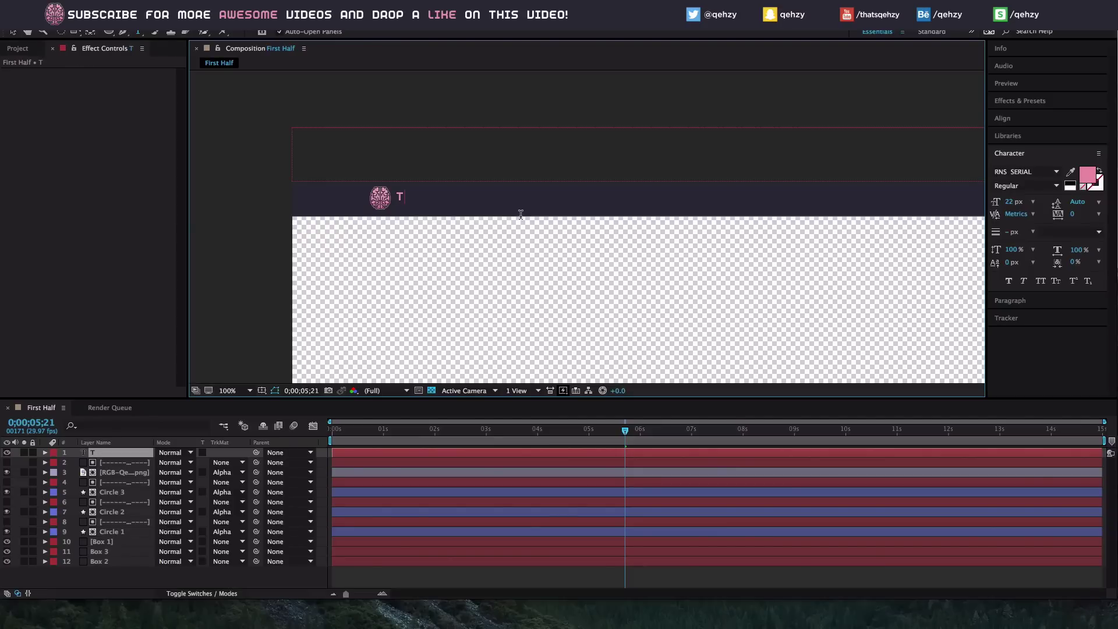
pyautogui.write('HATSQEHZY')
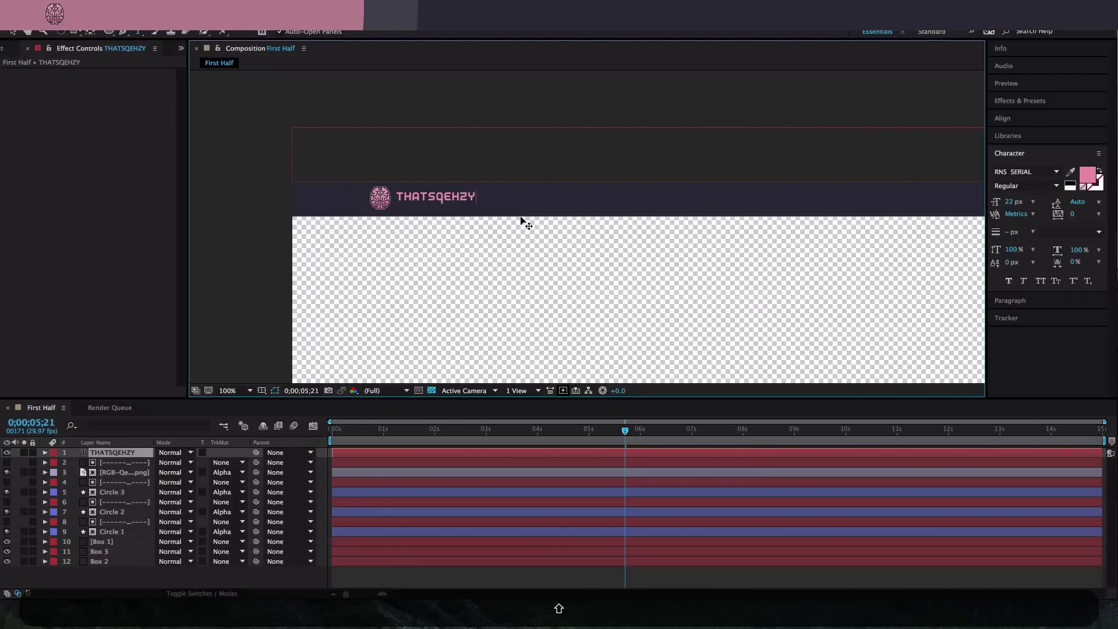
# Step: Change the fill colour of the whole THATSQEHZY text to white
pyautogui.moveTo(478, 196); pyautogui.dragTo(395, 194)
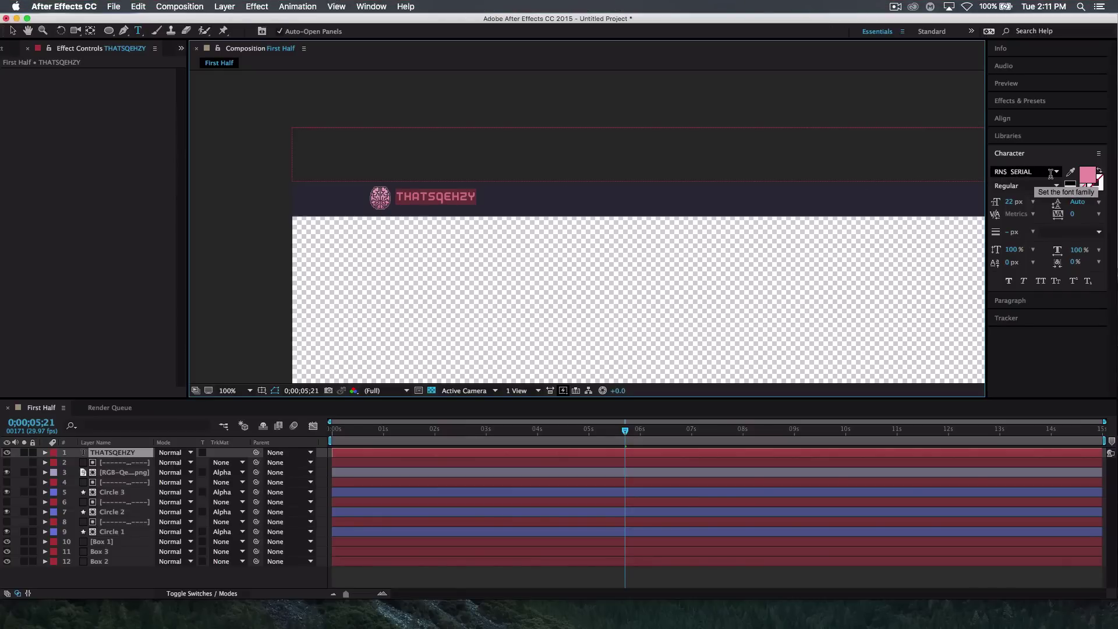
pyautogui.click(1087, 175)
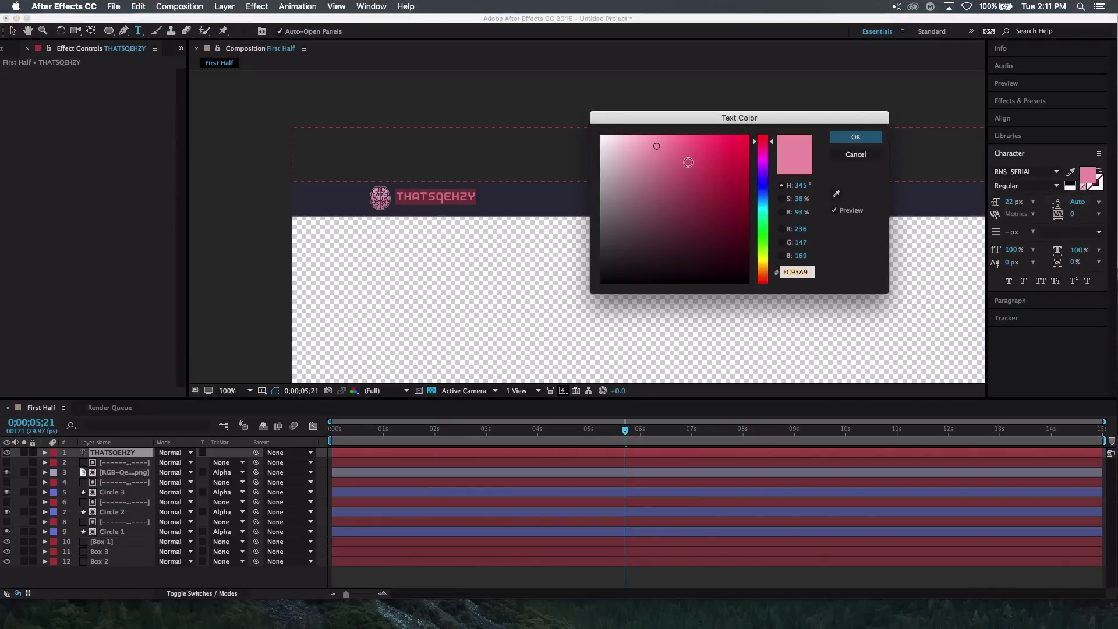
pyautogui.moveTo(618, 144); pyautogui.dragTo(572, 131)
pyautogui.click(853, 138)
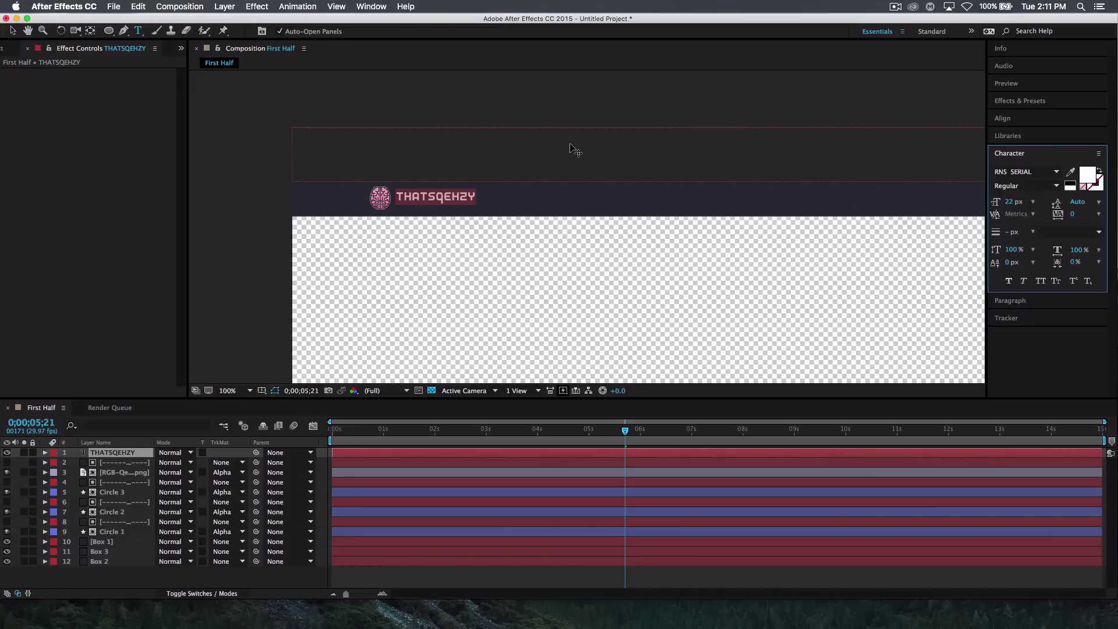
# Step: Nudge the THATSQEHZY text down four increments to align it with the brain logo, keeping its layer selected
pyautogui.click(12, 30)
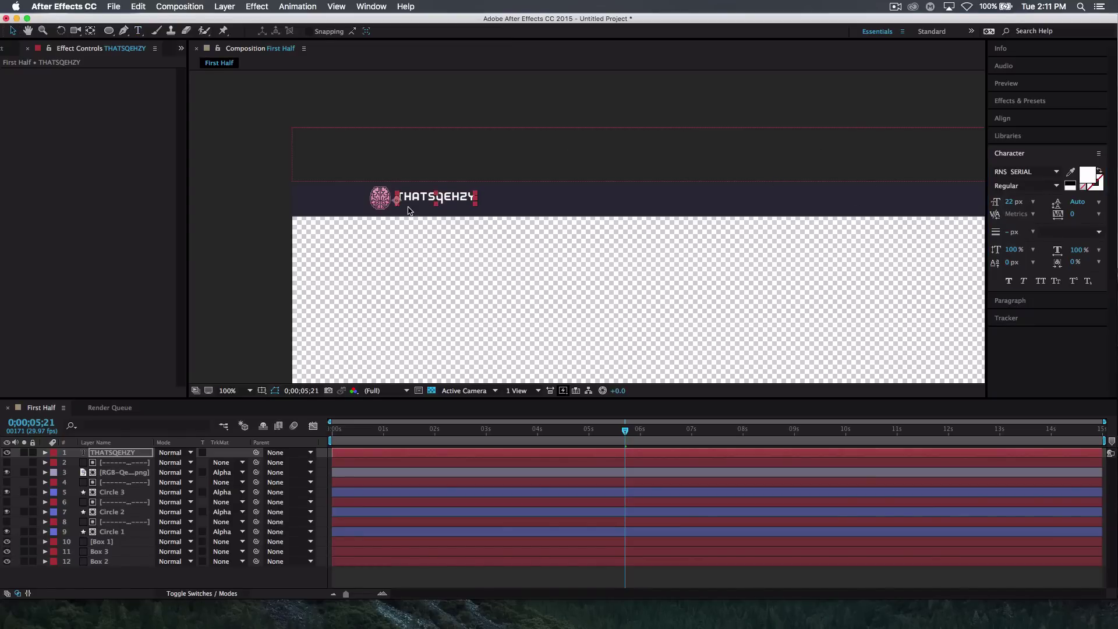
pyautogui.press('Down')
pyautogui.press('Down')
pyautogui.press('Down')
pyautogui.press('Down')
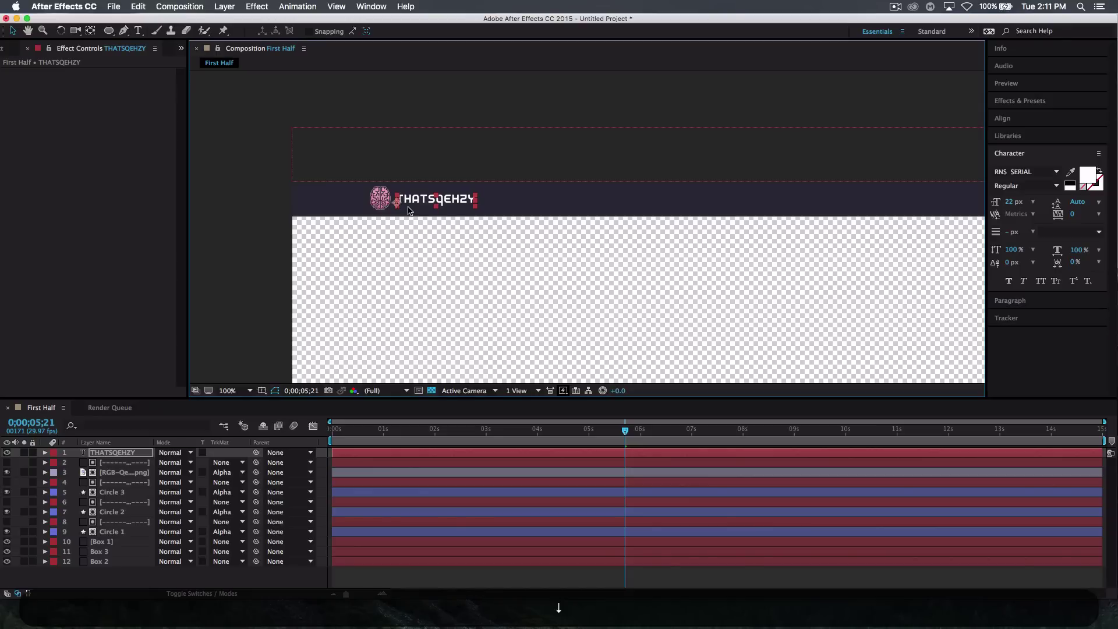
pyautogui.click(496, 269)
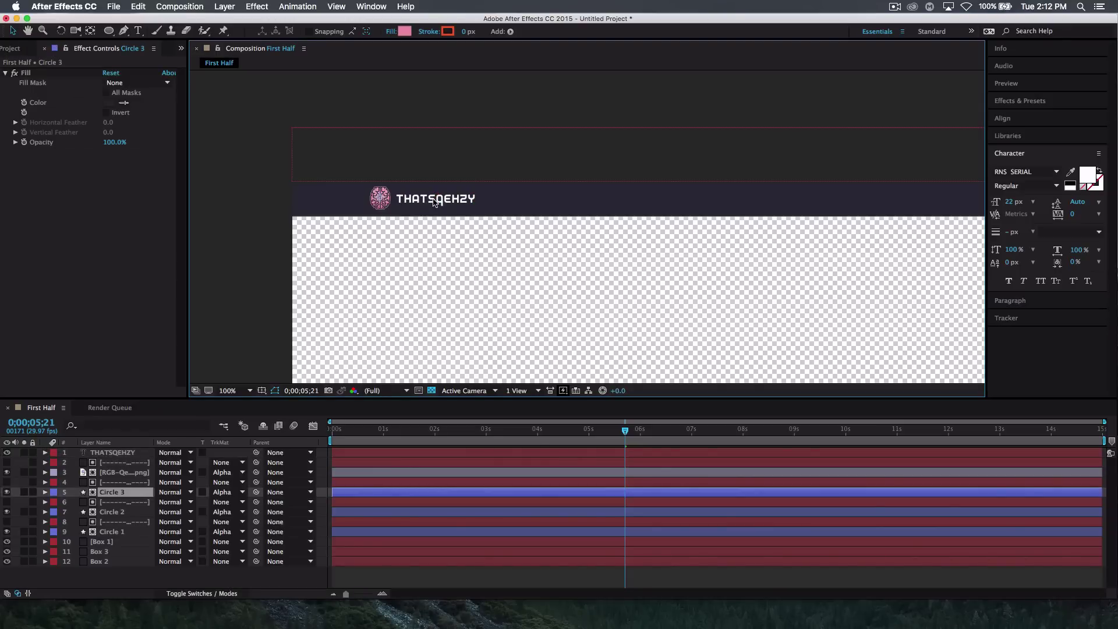
pyautogui.click(111, 453)
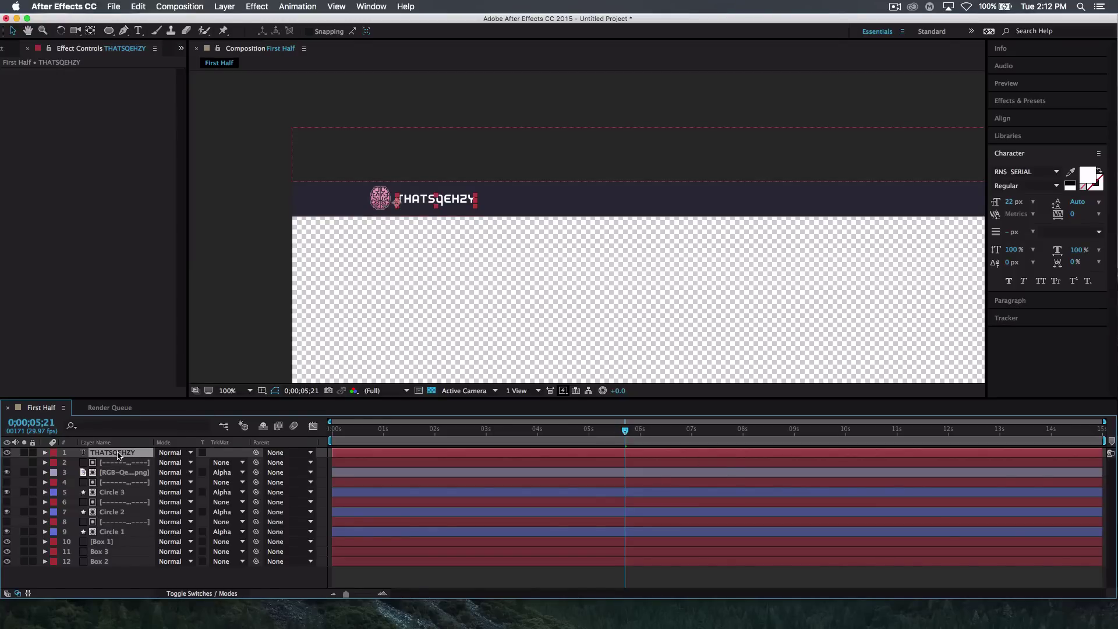
# Step: Animate the THATSQEHZY text's position from -3, 34 at 0;00;03;07 to 179, 34 at 0;00;03;24
pyautogui.press('p')
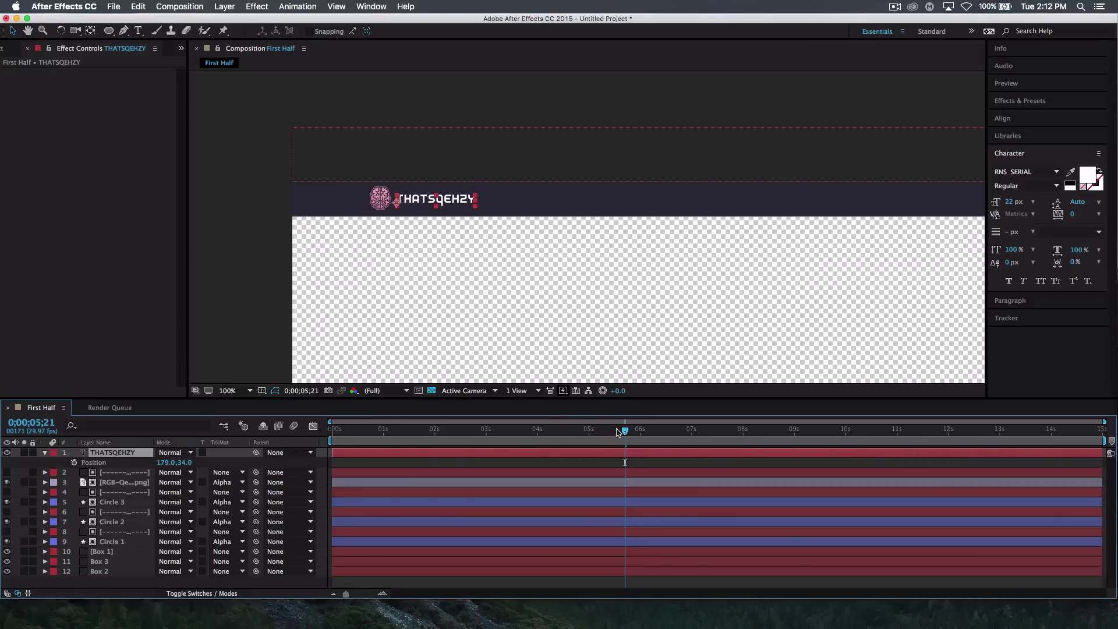
pyautogui.moveTo(625, 433); pyautogui.dragTo(527, 438)
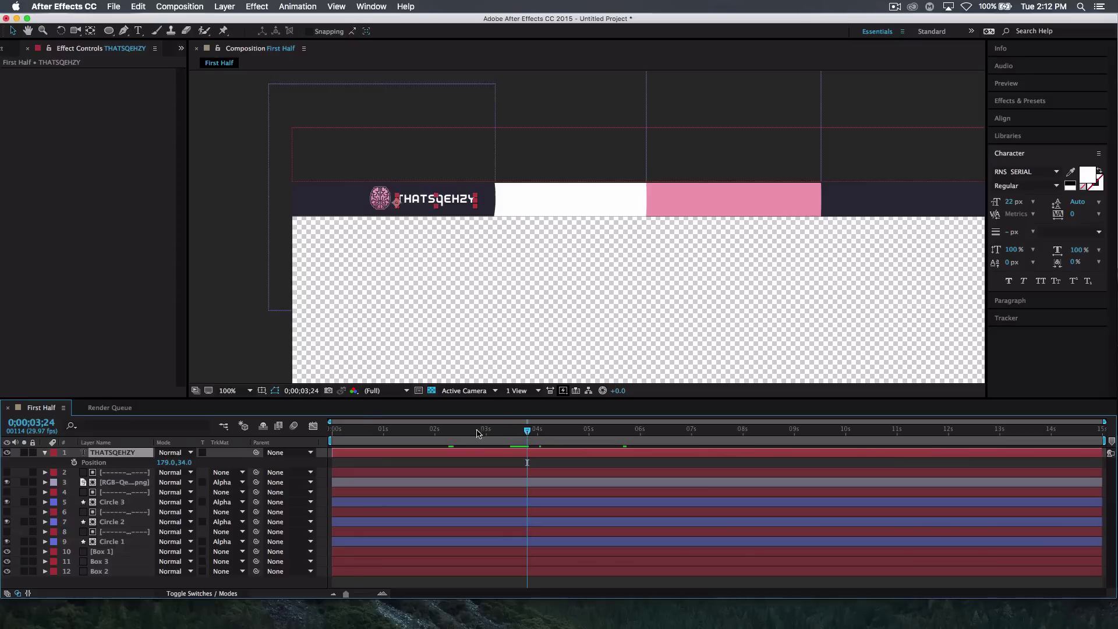
pyautogui.click(74, 461)
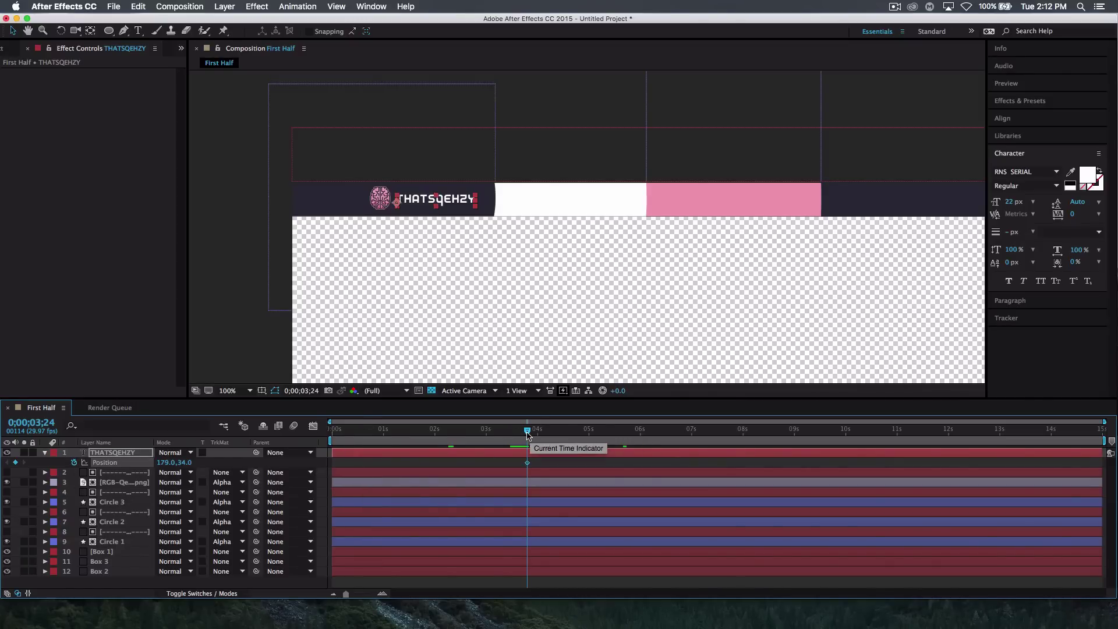
pyautogui.moveTo(527, 431); pyautogui.dragTo(499, 441)
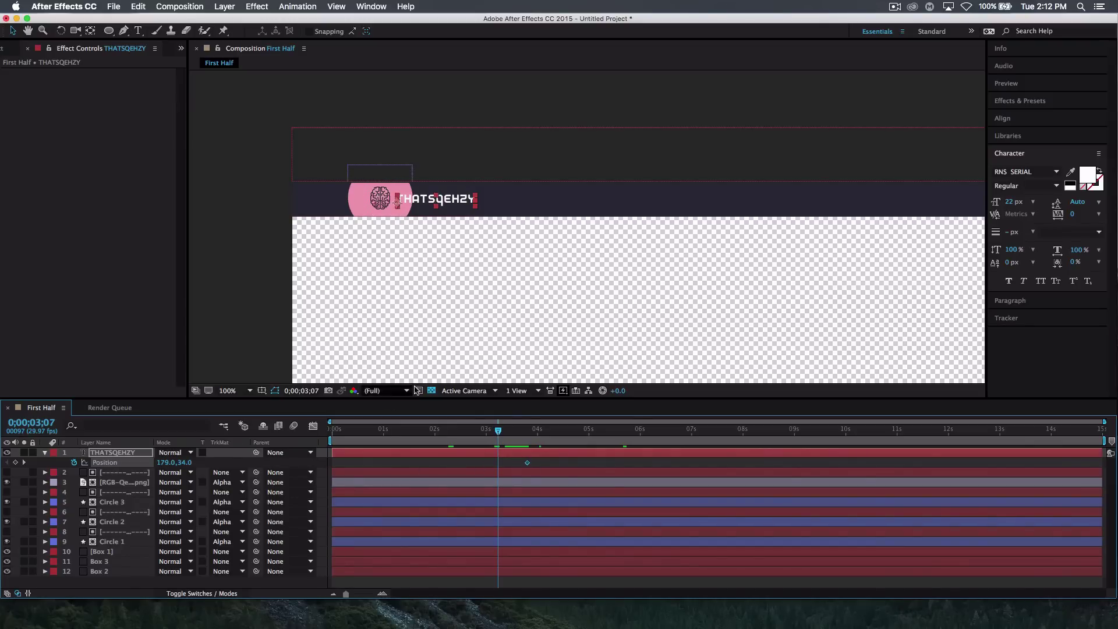
pyautogui.moveTo(444, 204); pyautogui.dragTo(346, 200)
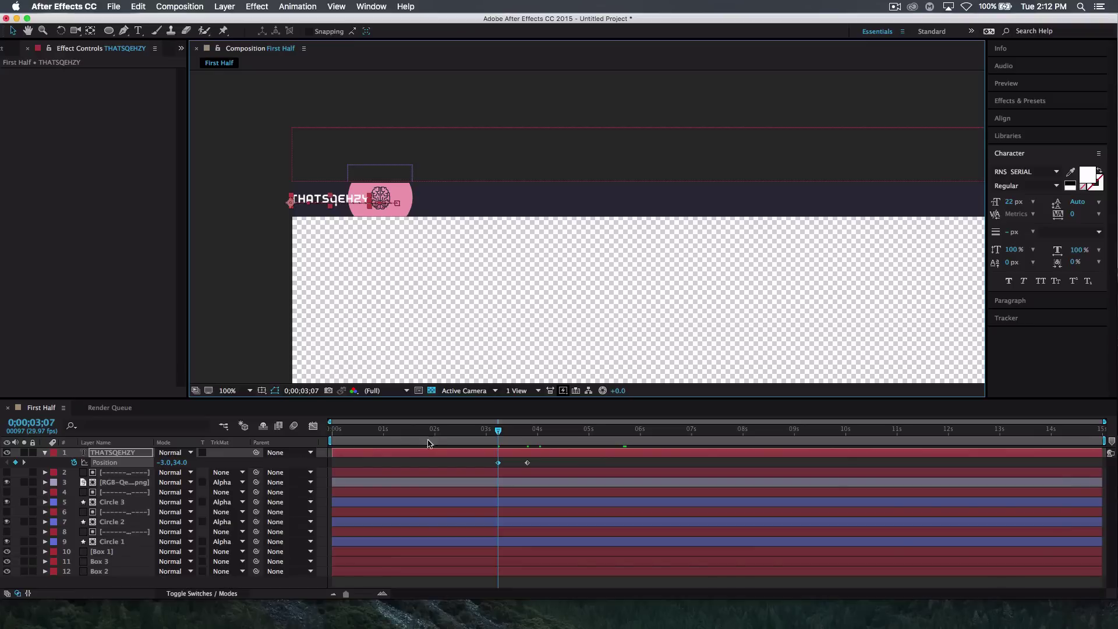
# Step: Draw a rectangle on a new shape layer that fully covers the THATSQEHZY text at its starting position
pyautogui.click(108, 453)
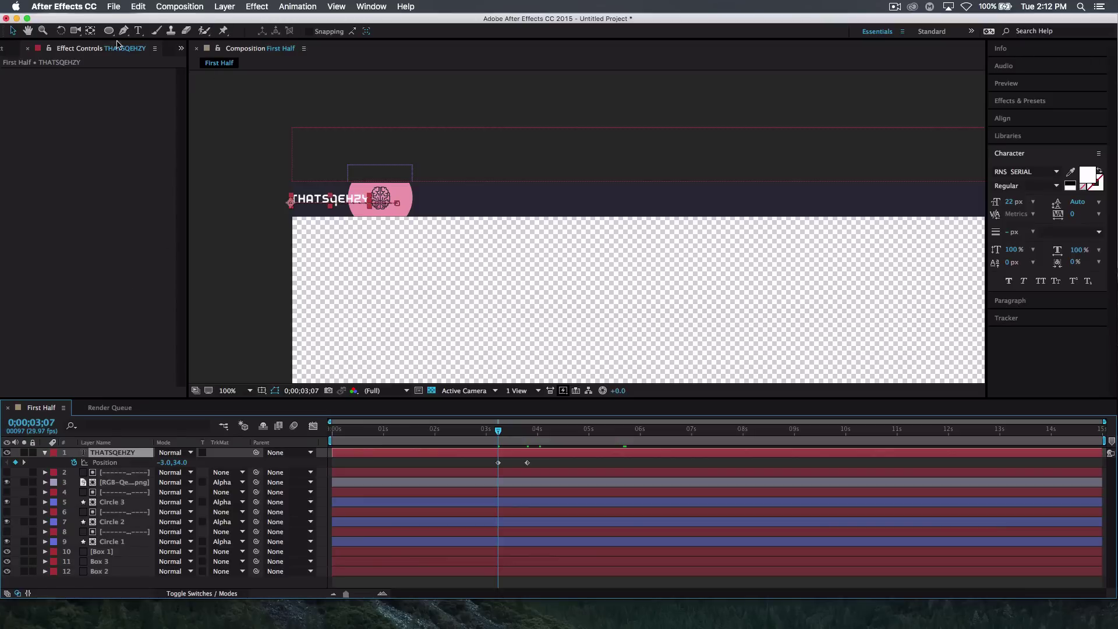
pyautogui.click(140, 582)
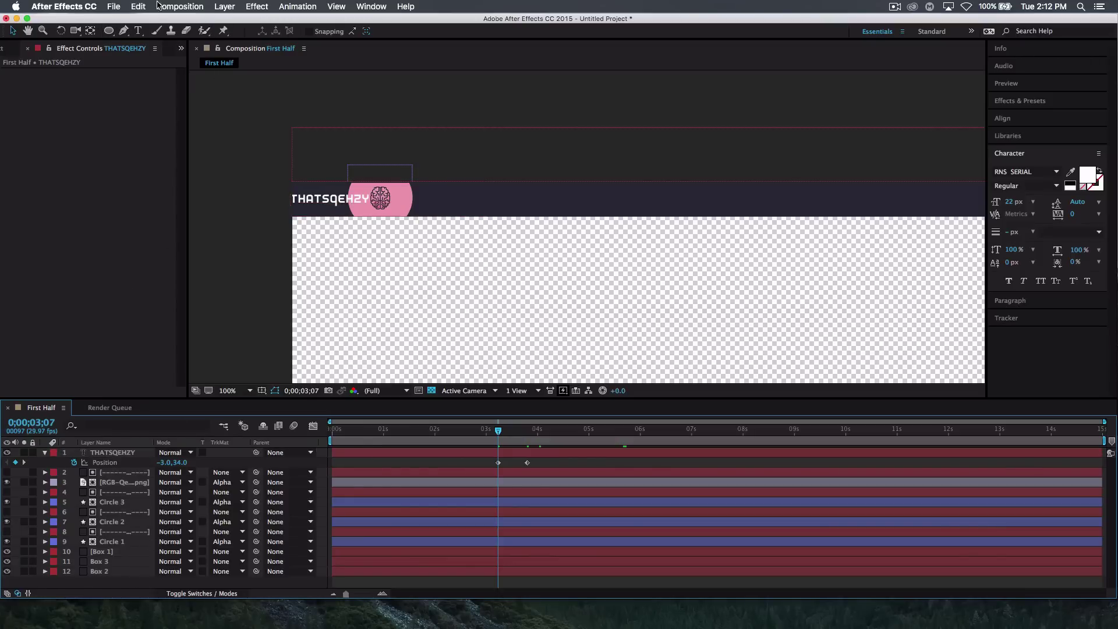
pyautogui.click(108, 31)
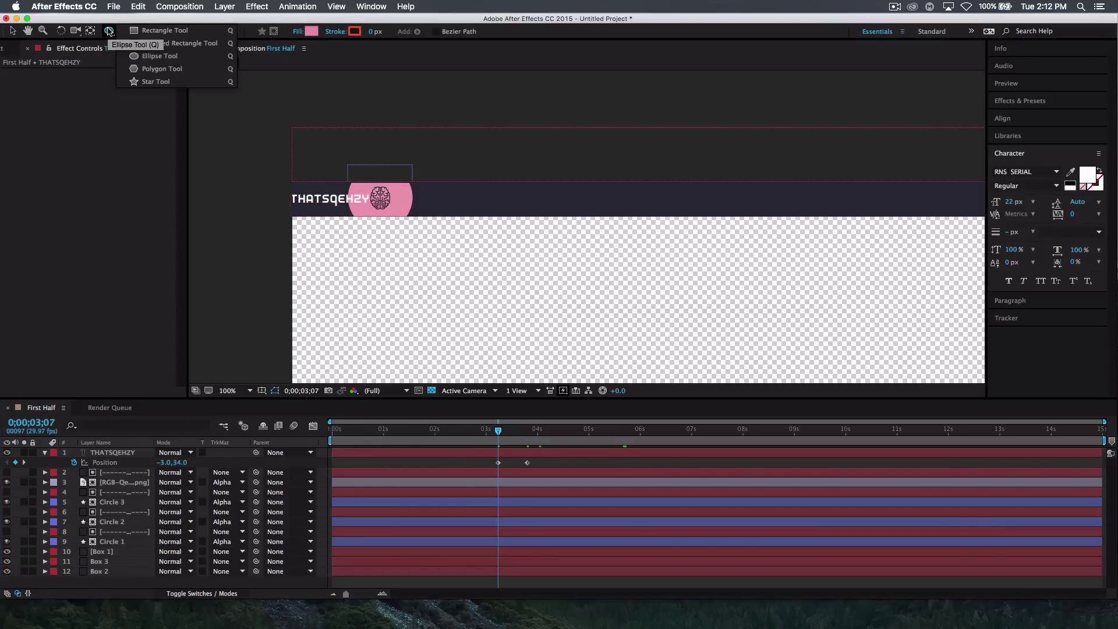
pyautogui.click(154, 32)
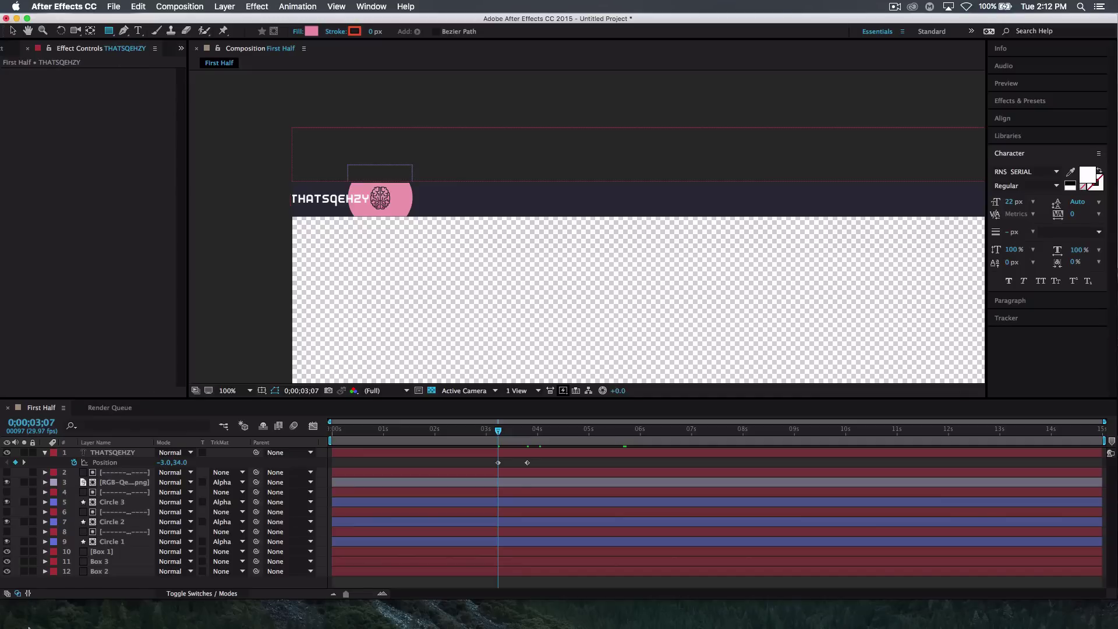
pyautogui.moveTo(272, 159)
pyautogui.mouseDown()
pyautogui.moveTo(370, 241)
pyautogui.moveTo(390, 241)
pyautogui.mouseUp()
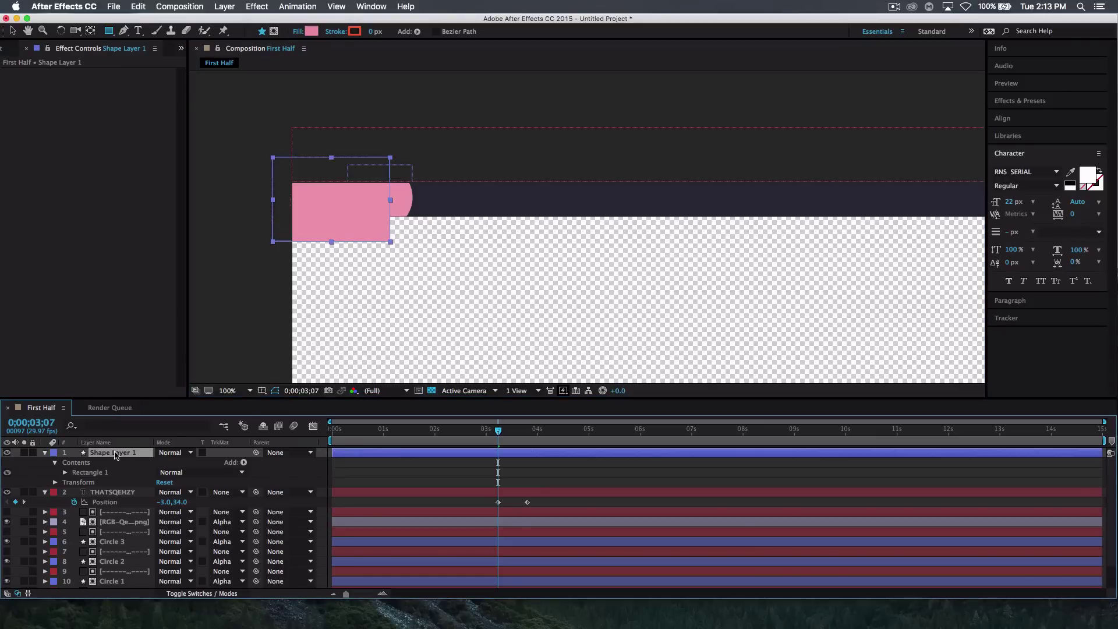
# Step: Rename the new rectangle shape layer to a row of dashes and collapse its properties
pyautogui.rightClick(117, 455)
pyautogui.click(143, 617)
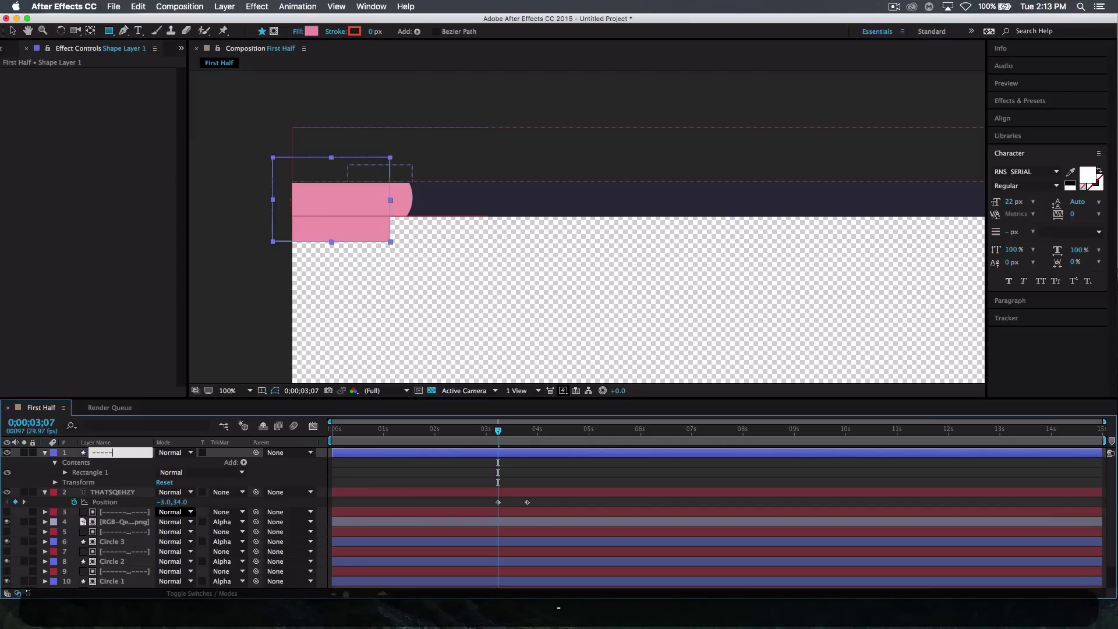
pyautogui.write('--------')
pyautogui.press('Return')
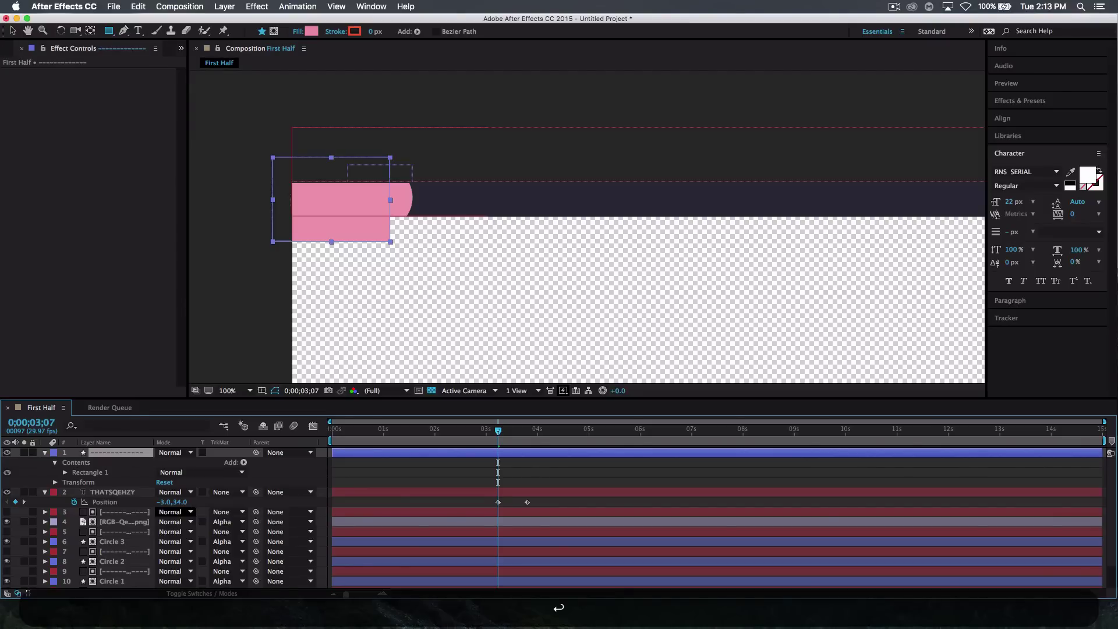
pyautogui.click(45, 453)
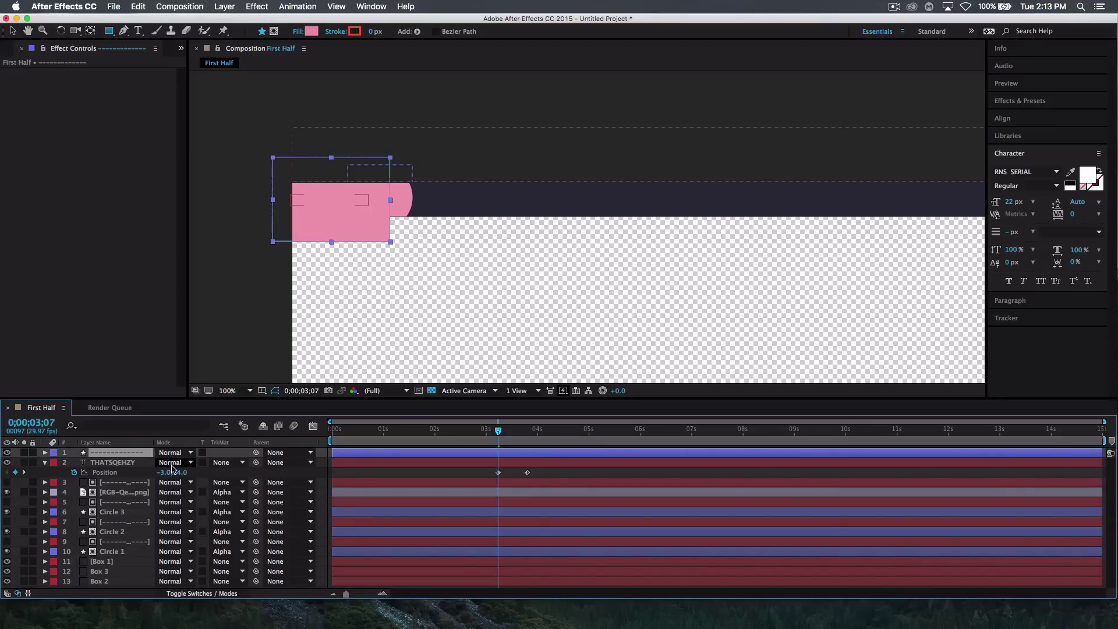
# Step: Set the THATSQEHZY layer's track matte to Alpha Matte, using the dashed rectangle layer above it
pyautogui.click(241, 462)
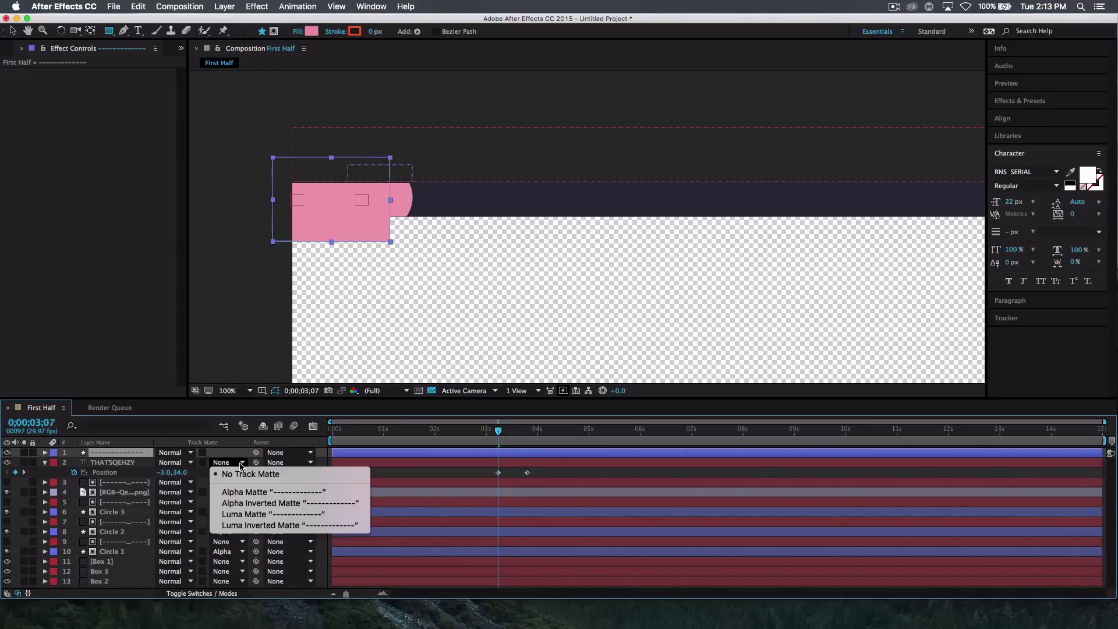
pyautogui.click(243, 493)
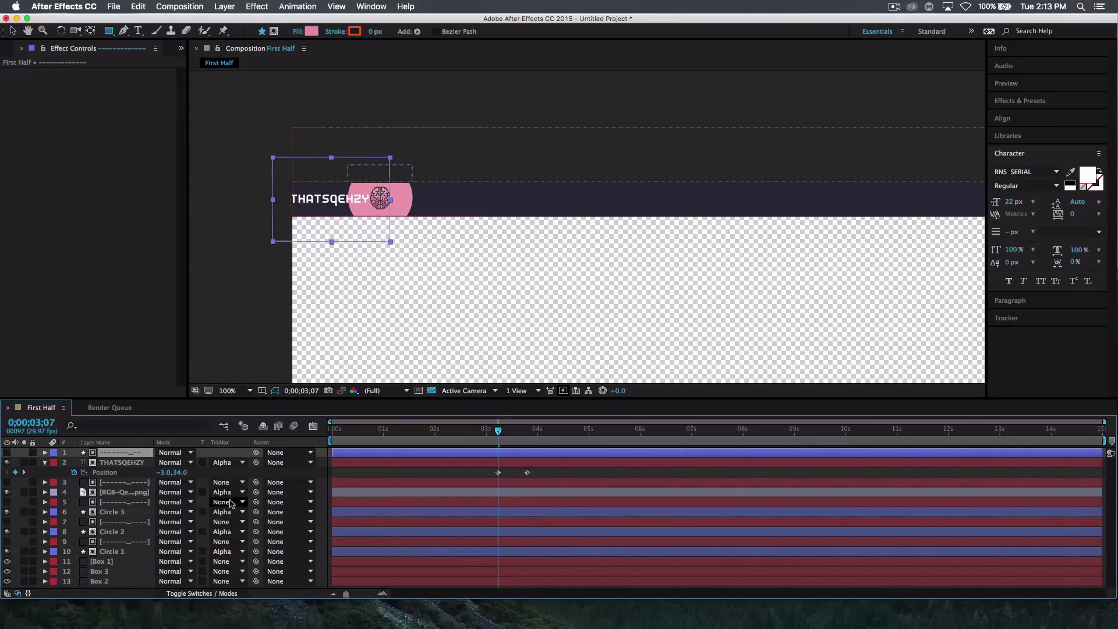
pyautogui.click(45, 464)
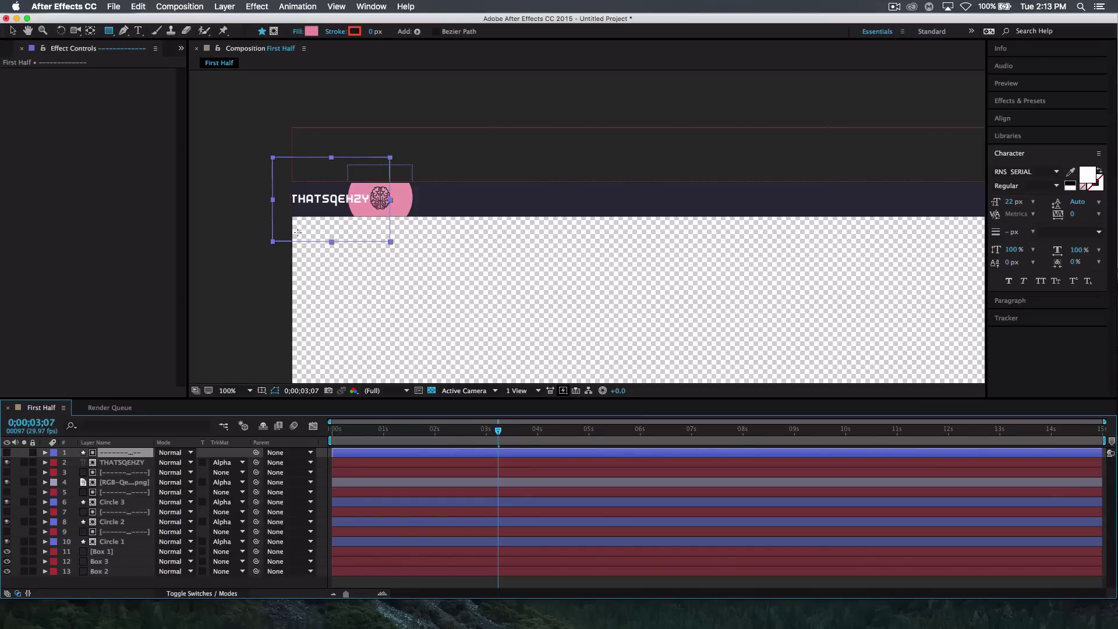
# Step: Reposition and narrow the matte rectangle so it starts at the brain logo's right edge and covers the text's final position
pyautogui.click(14, 31)
pyautogui.moveTo(276, 201); pyautogui.dragTo(391, 198)
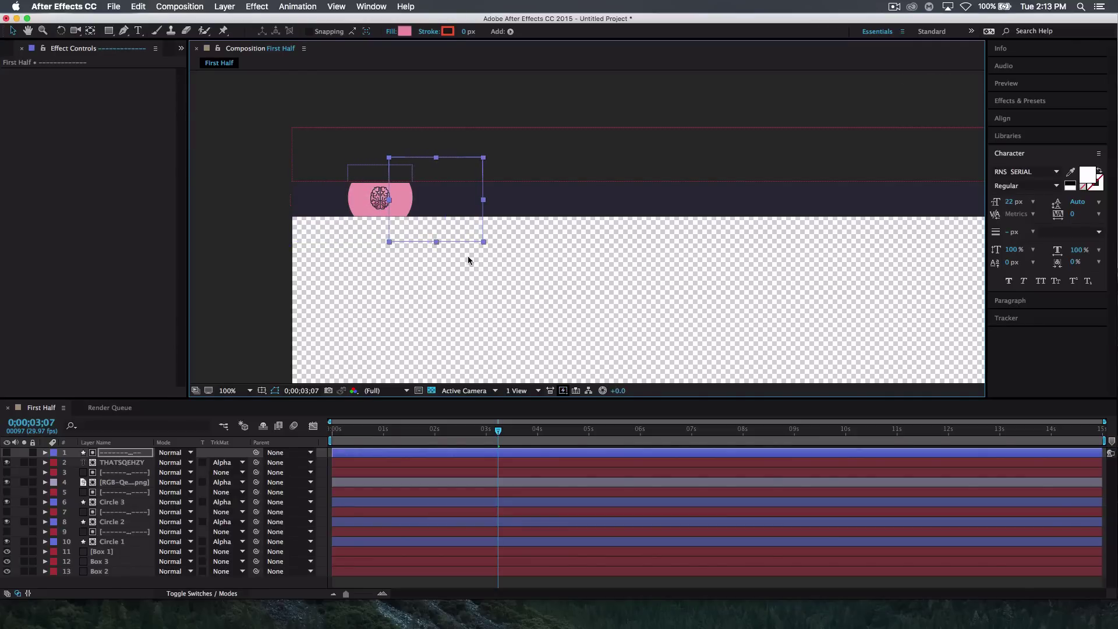
pyautogui.press('Right')
pyautogui.press('Right')
# Step: Preview the composition from the start to check the masked text reveal
pyautogui.moveTo(340, 429); pyautogui.dragTo(318, 432)
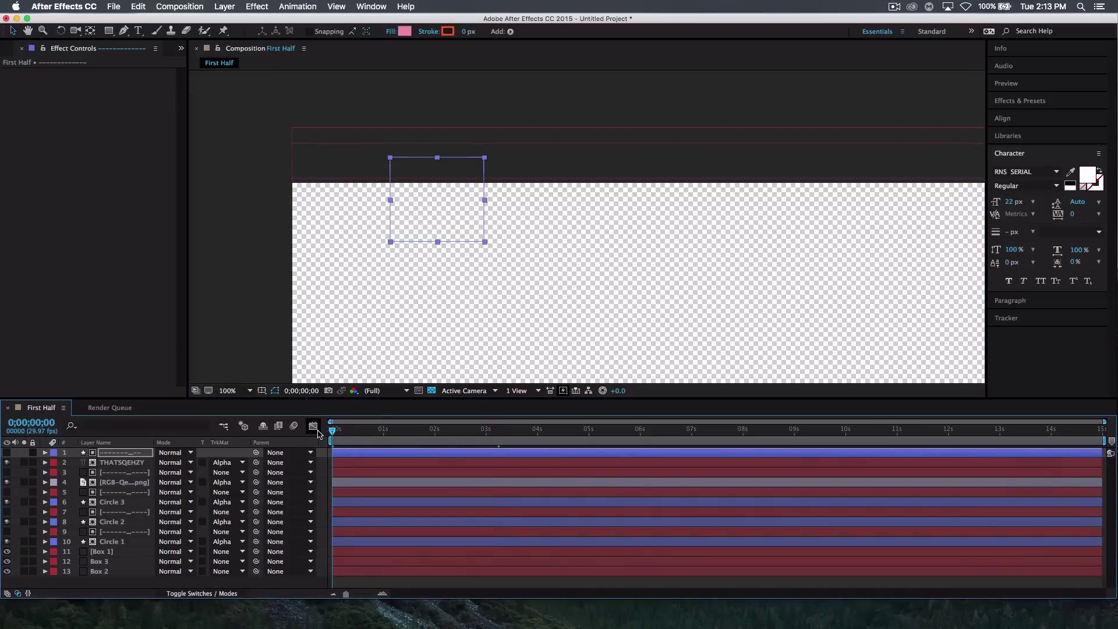
pyautogui.press('space')
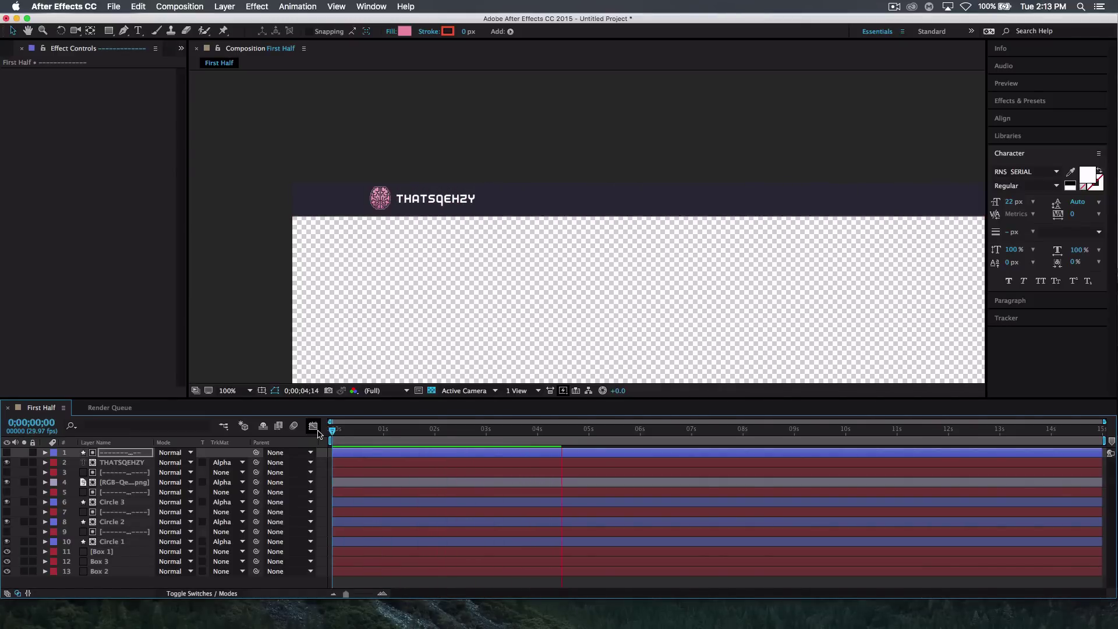
pyautogui.press('space')
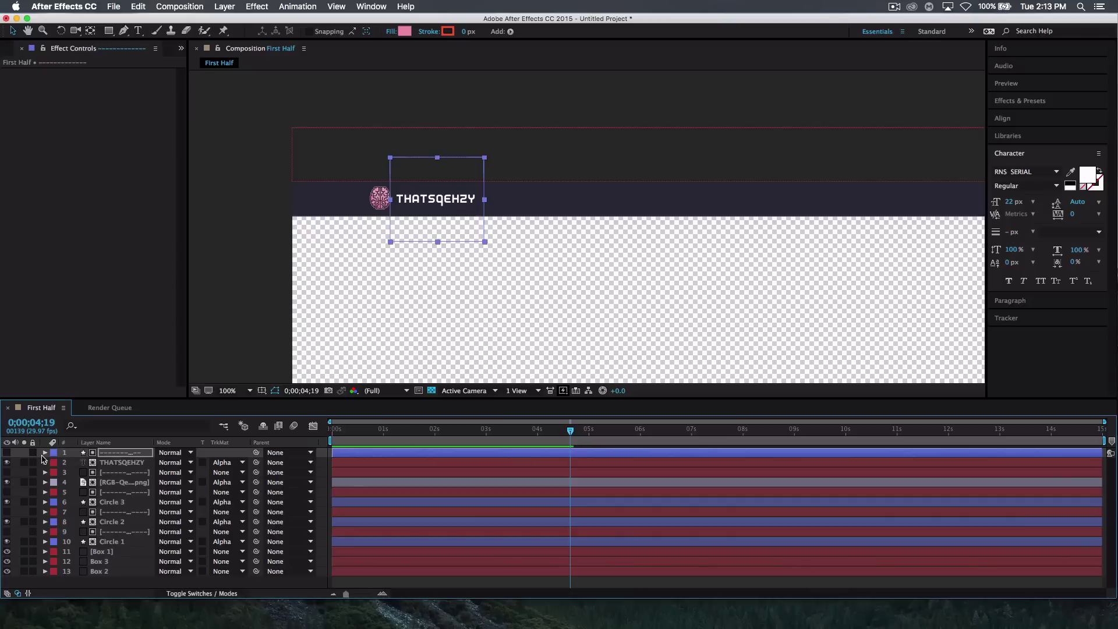
# Step: Delay both position keyframes of the THATSQEHZY layer slightly, keeping their spacing, and check the slide-in around 0;00;03;29
pyautogui.click(114, 463)
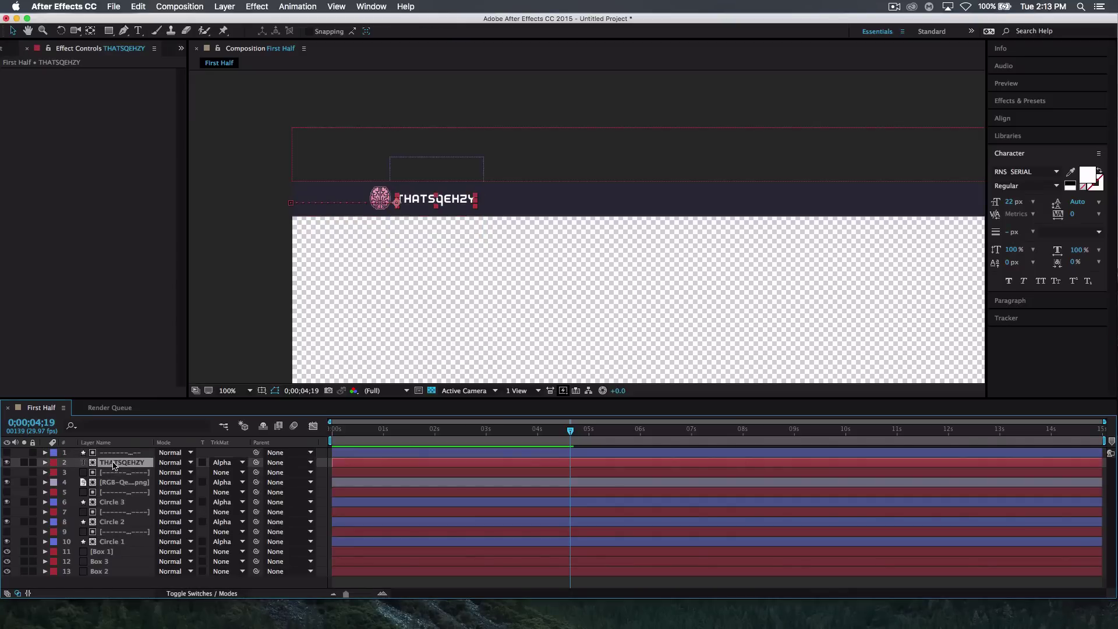
pyautogui.press('p')
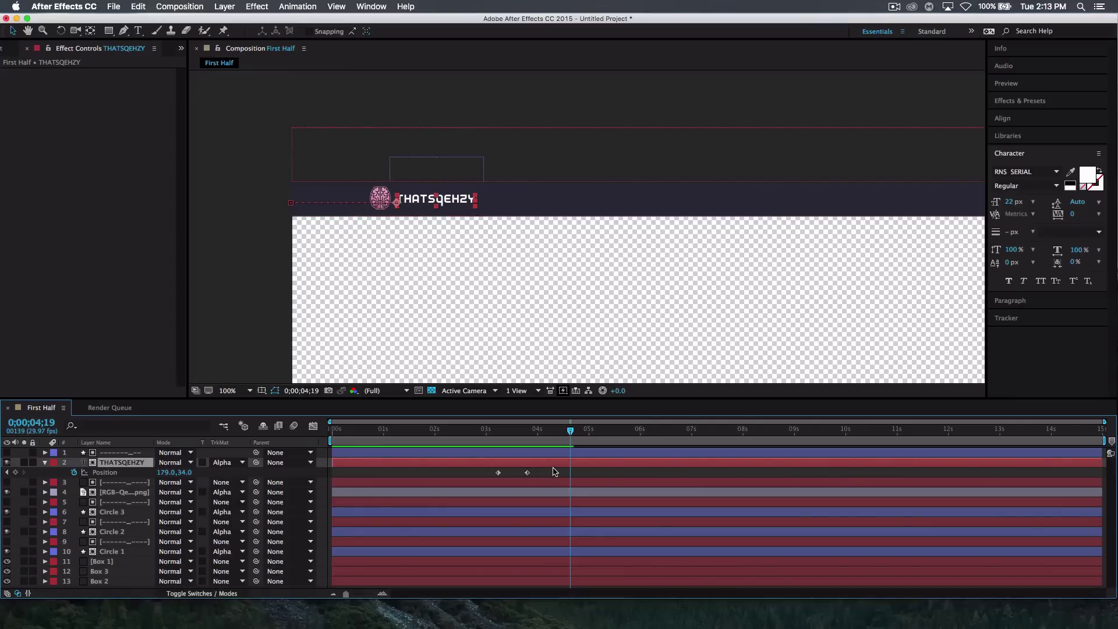
pyautogui.moveTo(536, 475); pyautogui.dragTo(491, 471)
pyautogui.moveTo(570, 445); pyautogui.dragTo(513, 473)
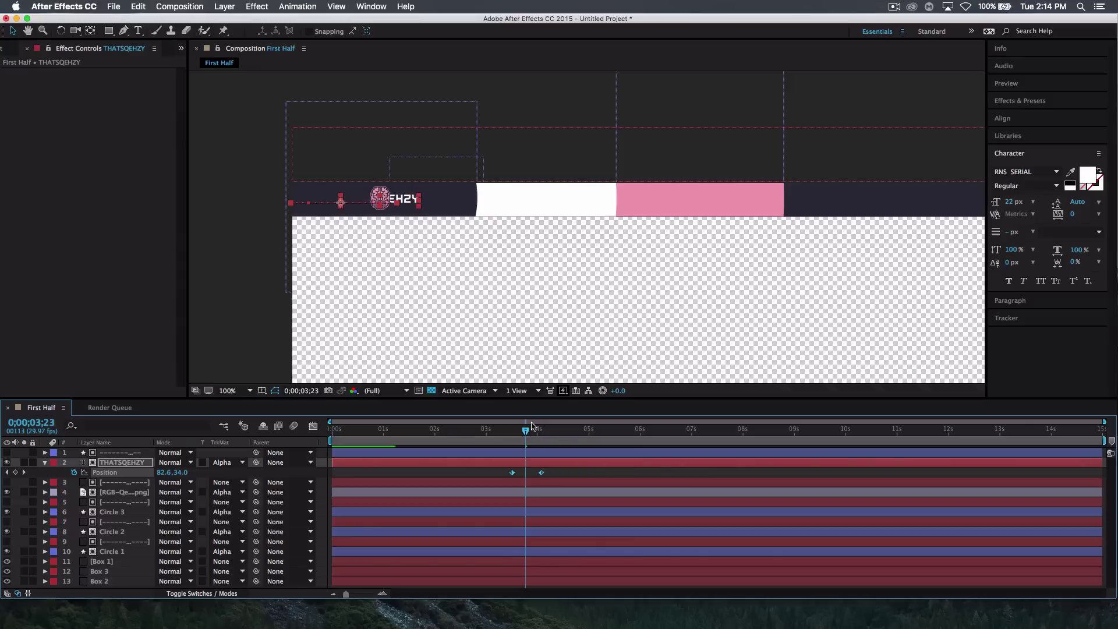
pyautogui.moveTo(525, 434)
pyautogui.mouseDown()
pyautogui.moveTo(511, 441)
pyautogui.moveTo(535, 442)
pyautogui.mouseUp()
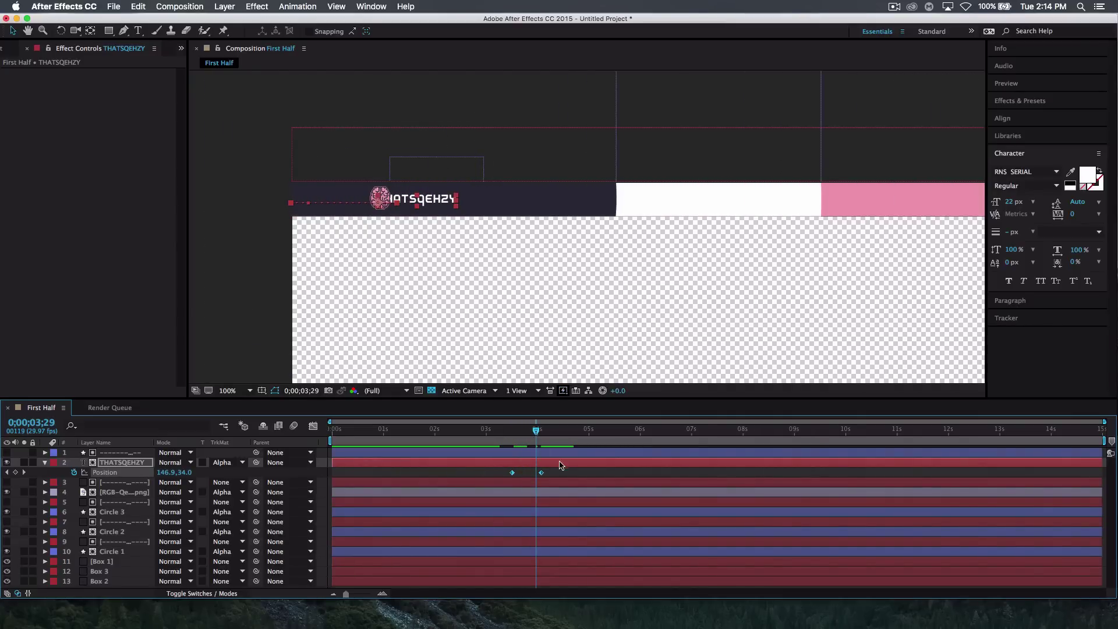
# Step: Apply Easy Ease to the text's position keyframes and raise the end keyframe's incoming influence to about 83% in the speed graph
pyautogui.press('F9')
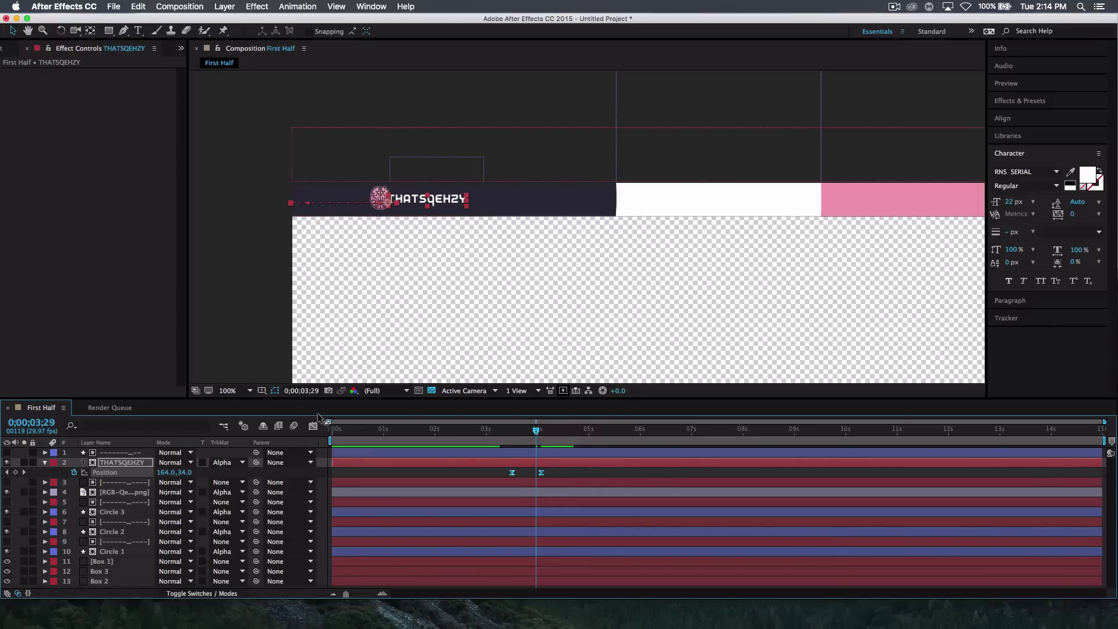
pyautogui.click(313, 425)
pyautogui.click(541, 562)
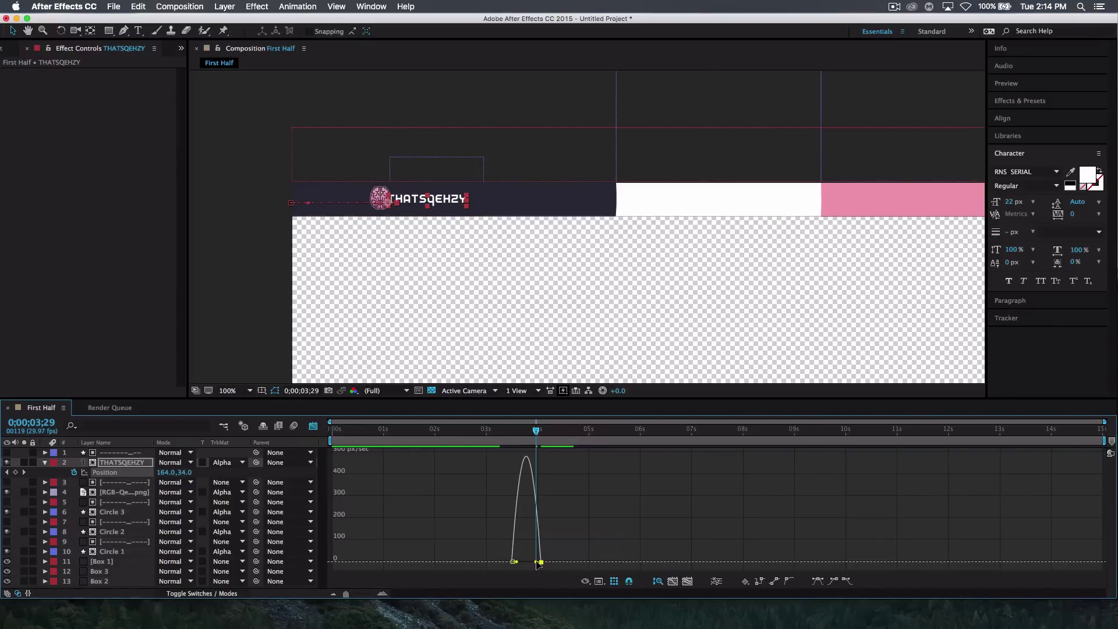
pyautogui.moveTo(536, 564); pyautogui.dragTo(530, 563)
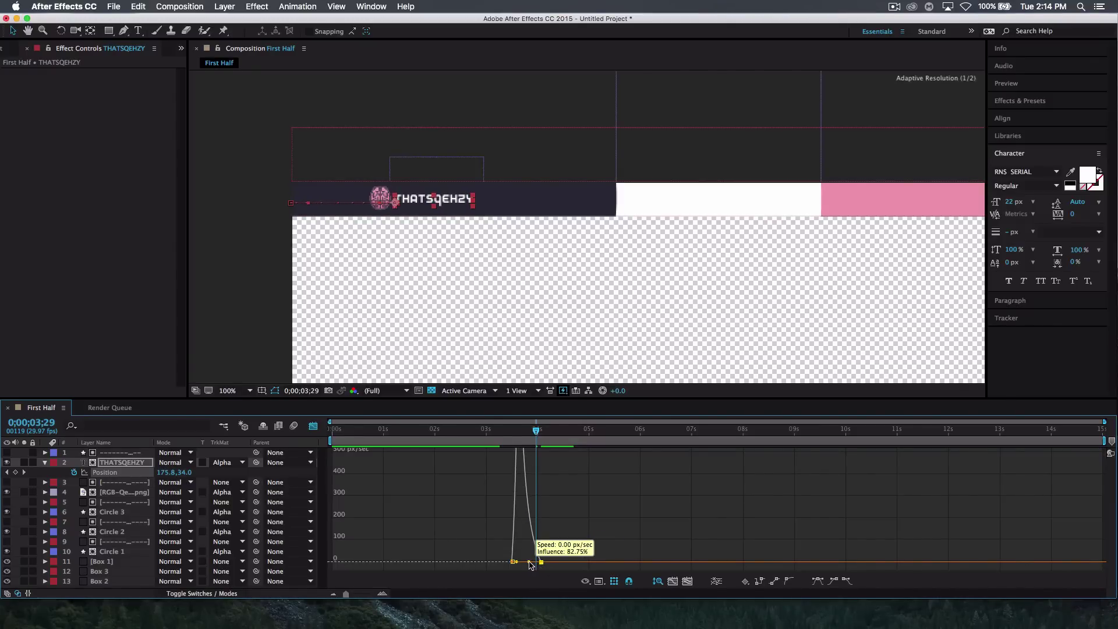
pyautogui.click(313, 425)
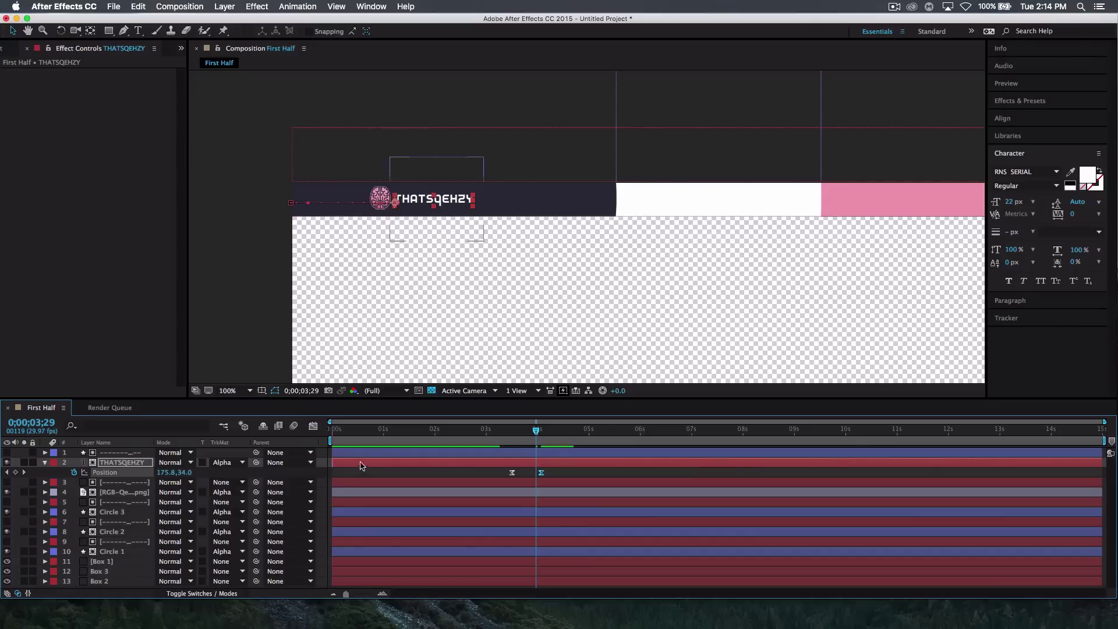
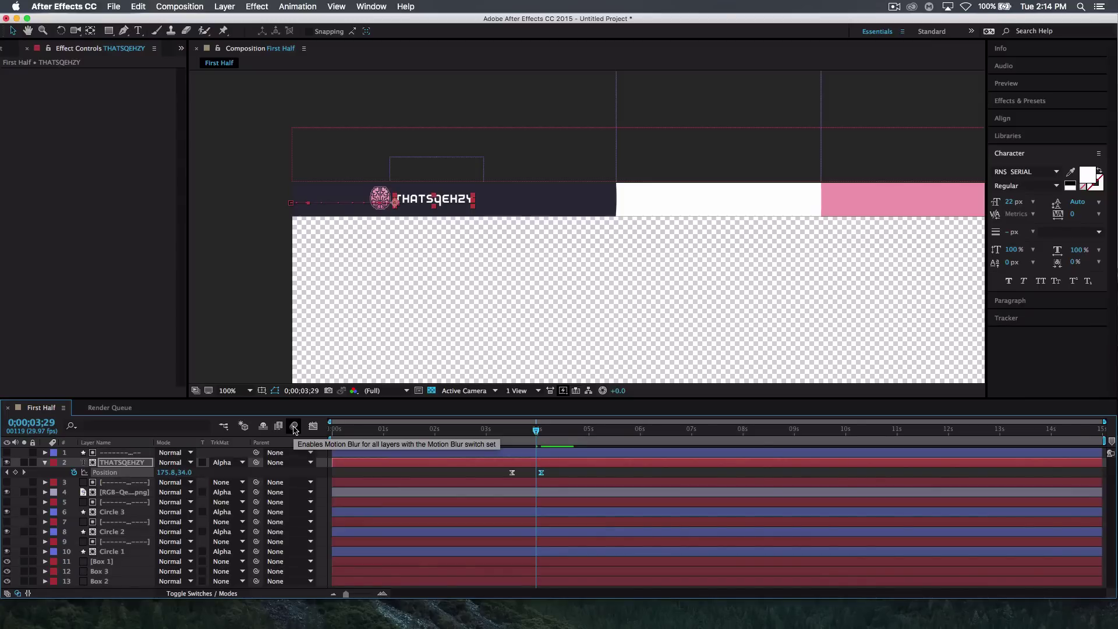
# Step: Enable motion blur for the composition and the THATSQEHZY layer, and preview the animation from the start
pyautogui.click(294, 427)
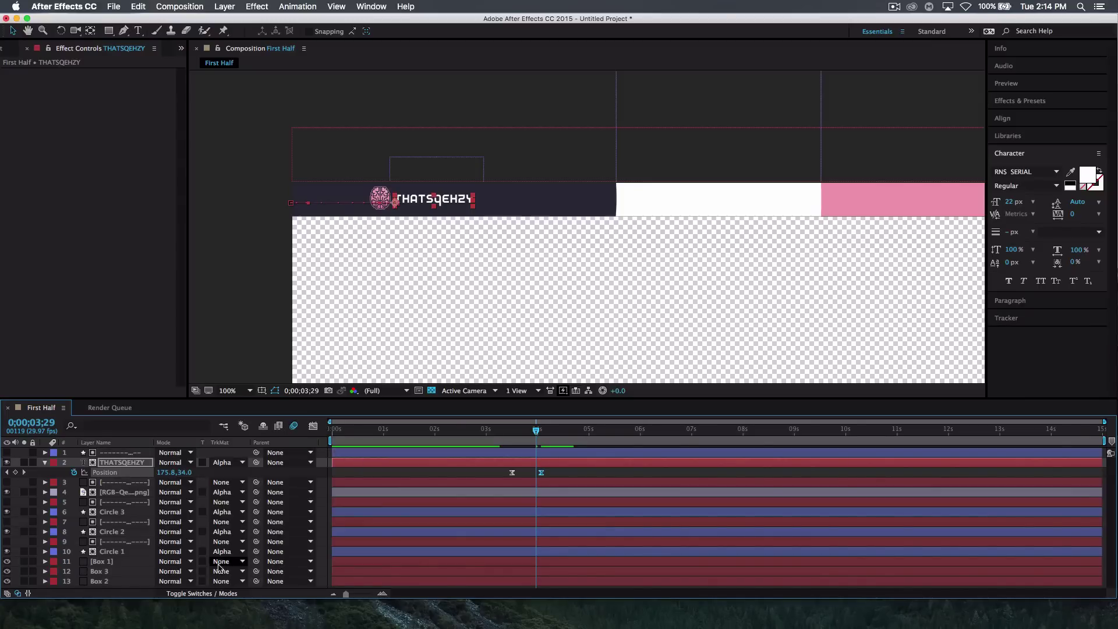
pyautogui.click(200, 596)
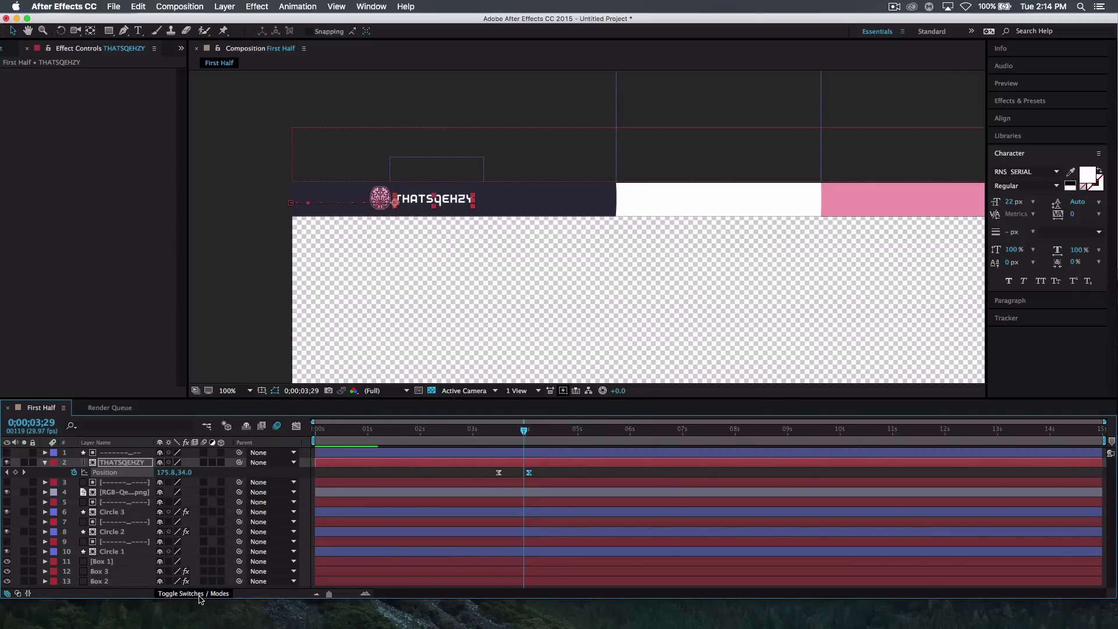
pyautogui.click(200, 594)
pyautogui.click(199, 594)
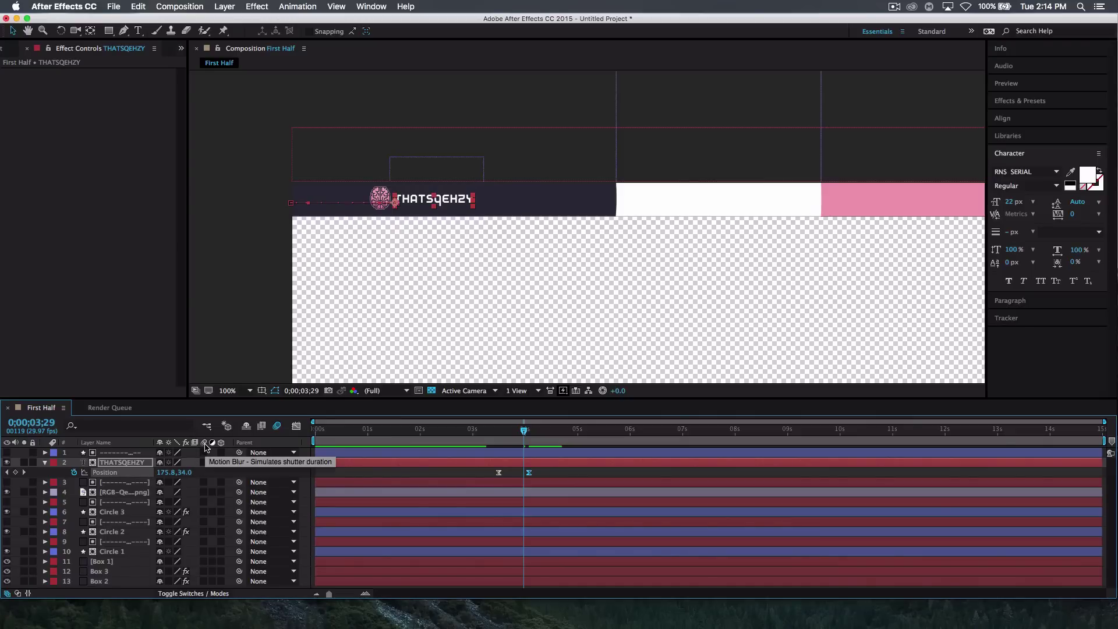
pyautogui.click(279, 428)
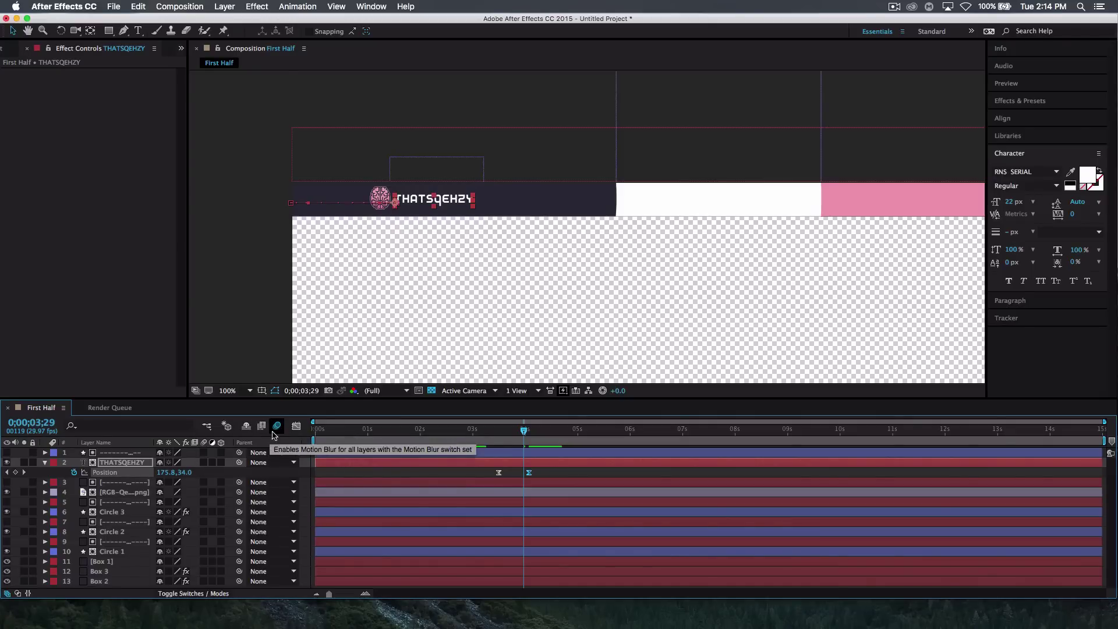
pyautogui.click(204, 463)
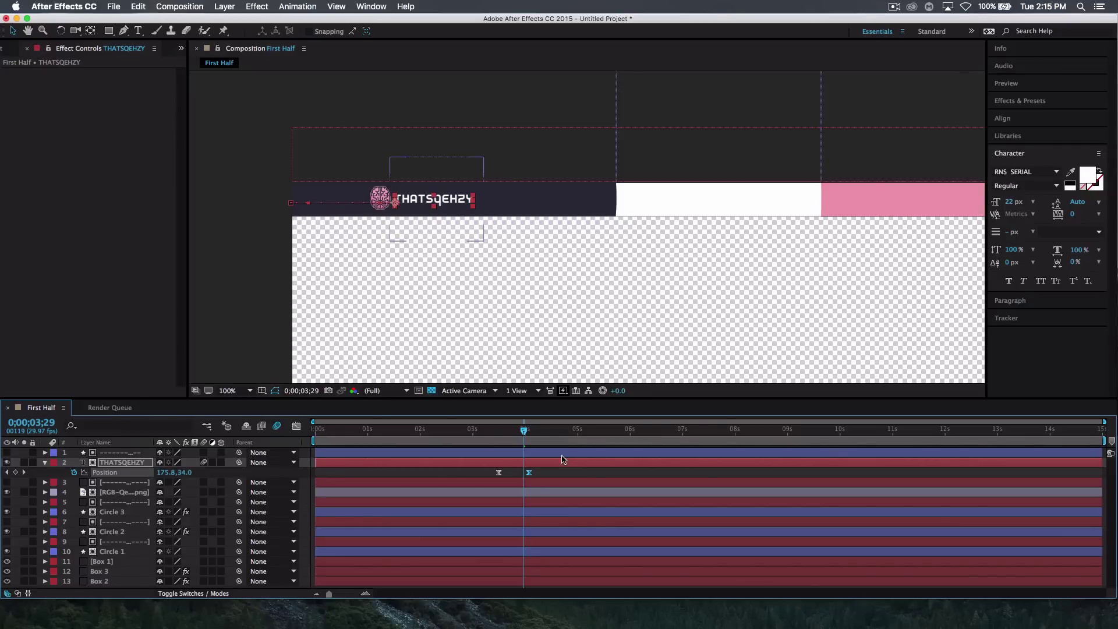
pyautogui.moveTo(525, 432); pyautogui.dragTo(304, 432)
pyautogui.press('space')
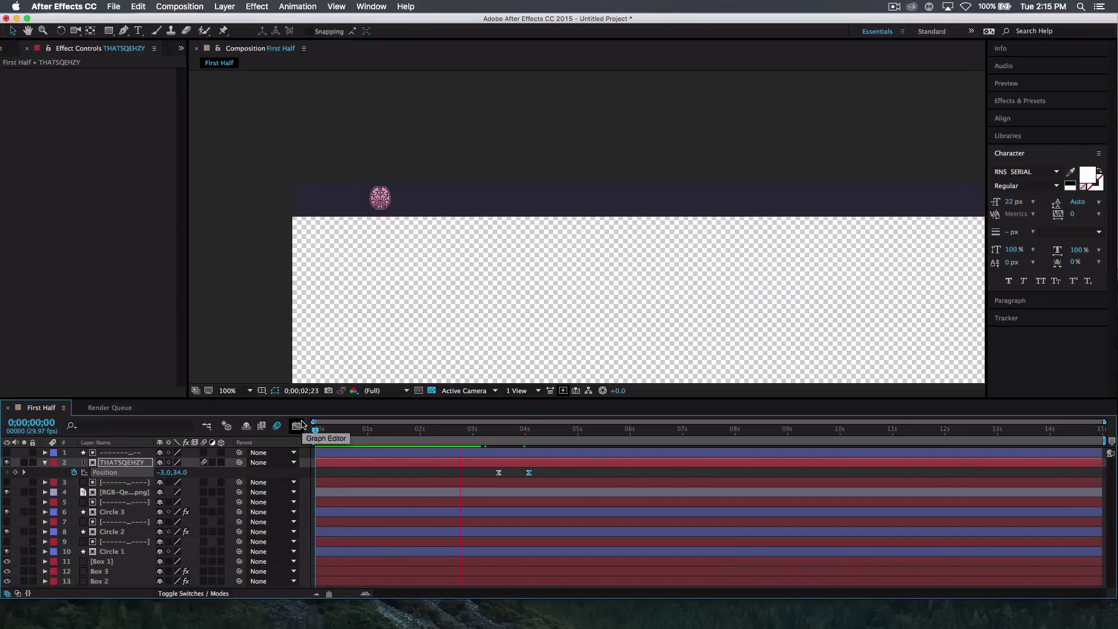
# Step: Stop the preview, collapse the THATSQEHZY layer, and scrub between 0;00;03;23 and 0;00;04;28 to examine the text slide-in across the whole banner
pyautogui.press('space')
pyautogui.moveTo(532, 433); pyautogui.dragTo(513, 437)
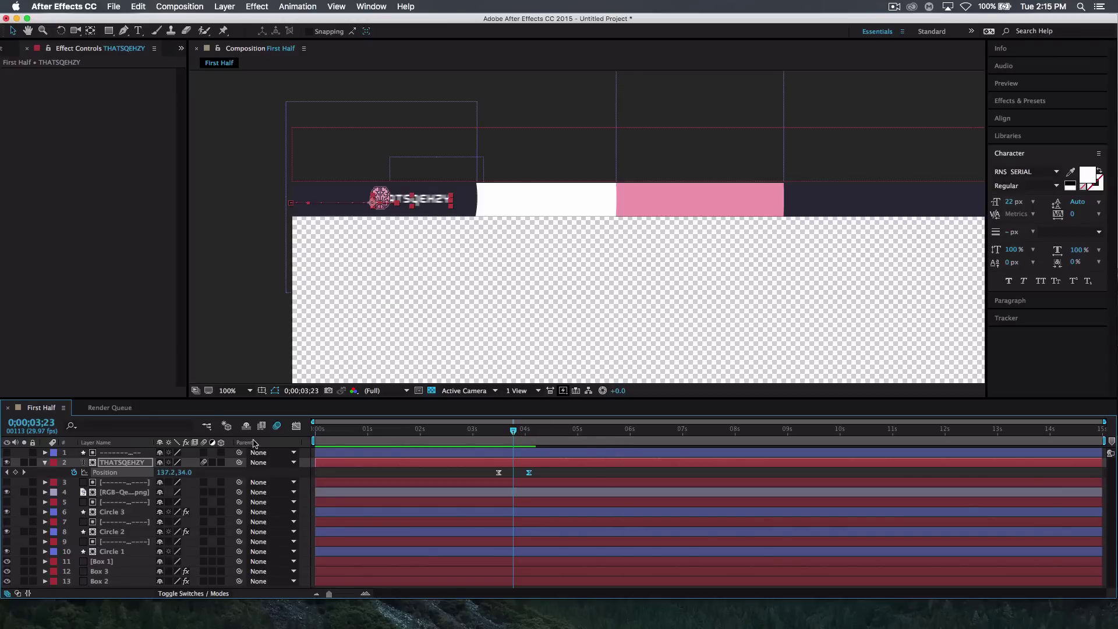
pyautogui.click(45, 462)
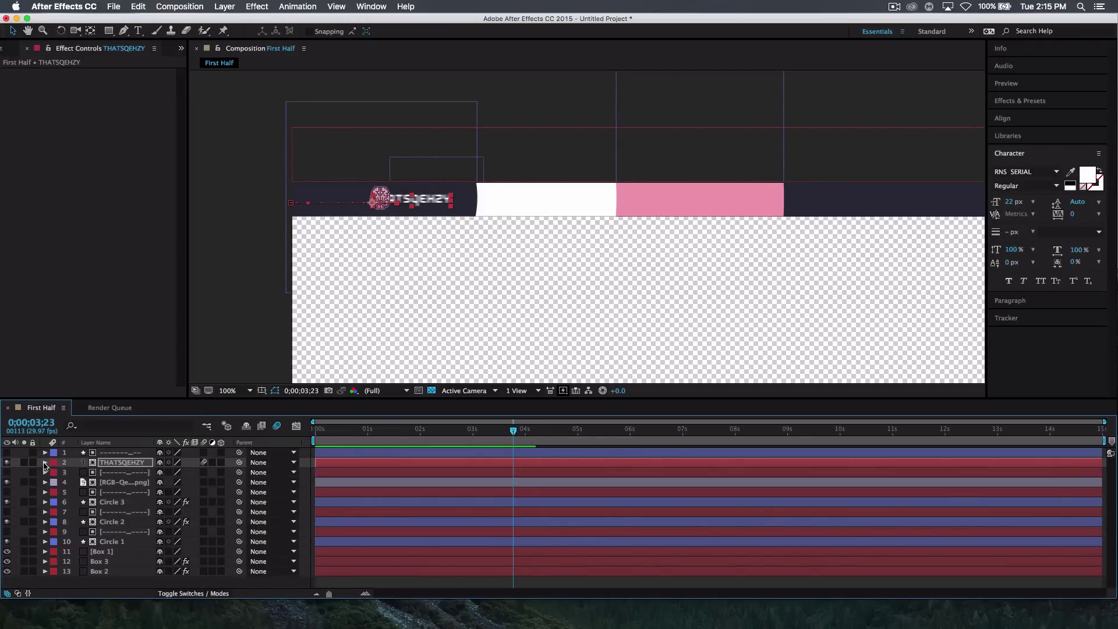
pyautogui.moveTo(513, 432); pyautogui.dragTo(576, 446)
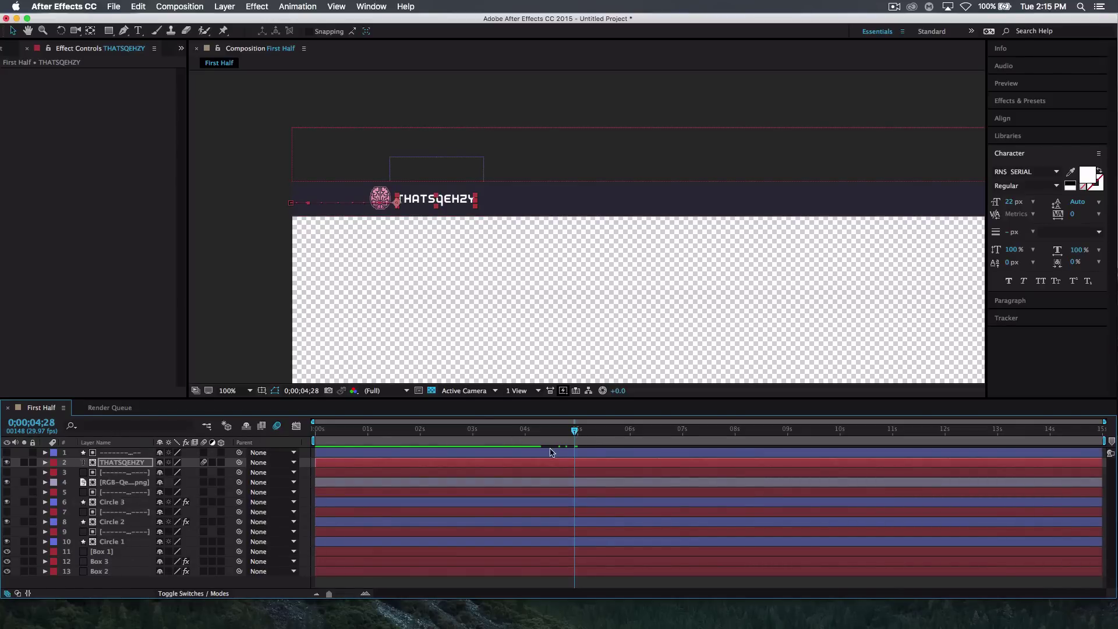
pyautogui.press('super+minus')
pyautogui.press('space')
pyautogui.moveTo(370, 201); pyautogui.dragTo(217, 179)
pyautogui.moveTo(576, 436); pyautogui.dragTo(536, 435)
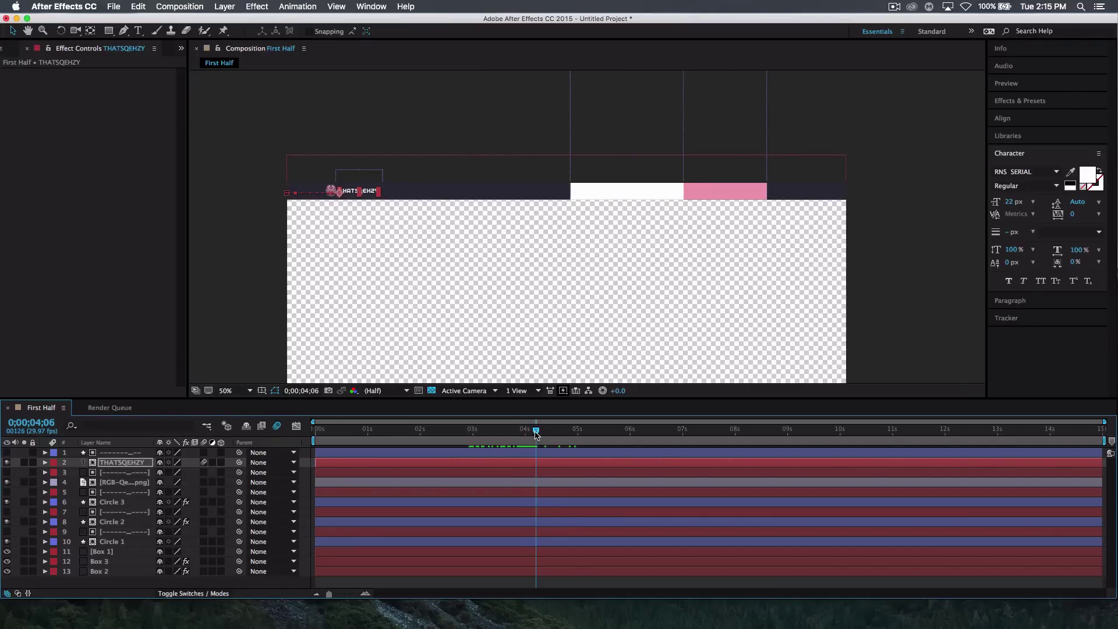
pyautogui.moveTo(536, 434); pyautogui.dragTo(540, 431)
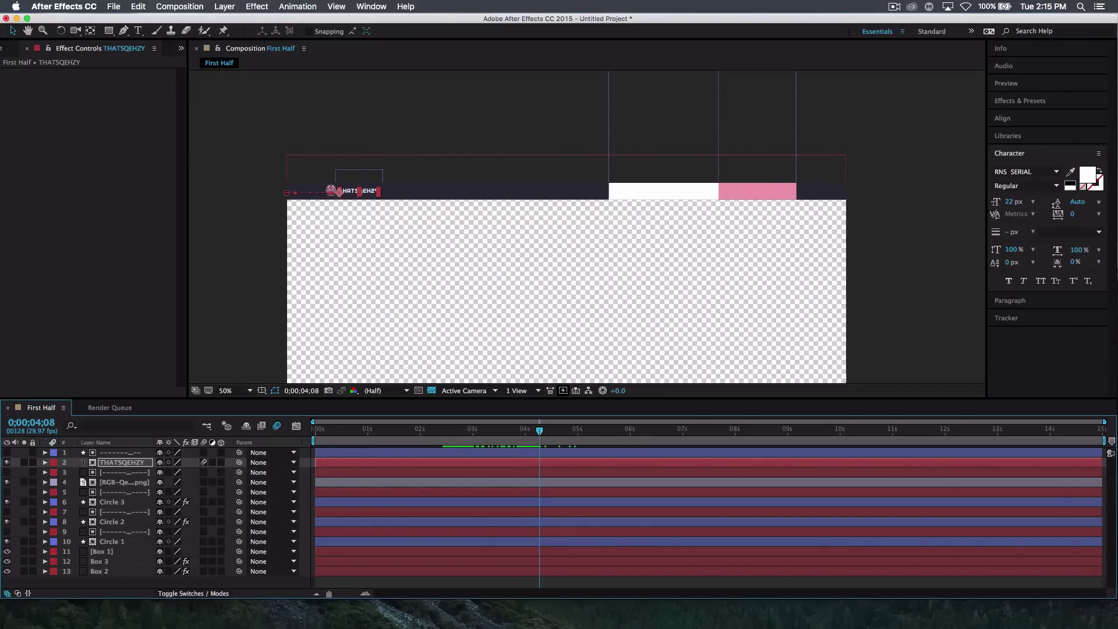
# Step: Switch to Finder and open the AE folder inside Graphic Design, selecting Behance.png
pyautogui.press('super+Tab')
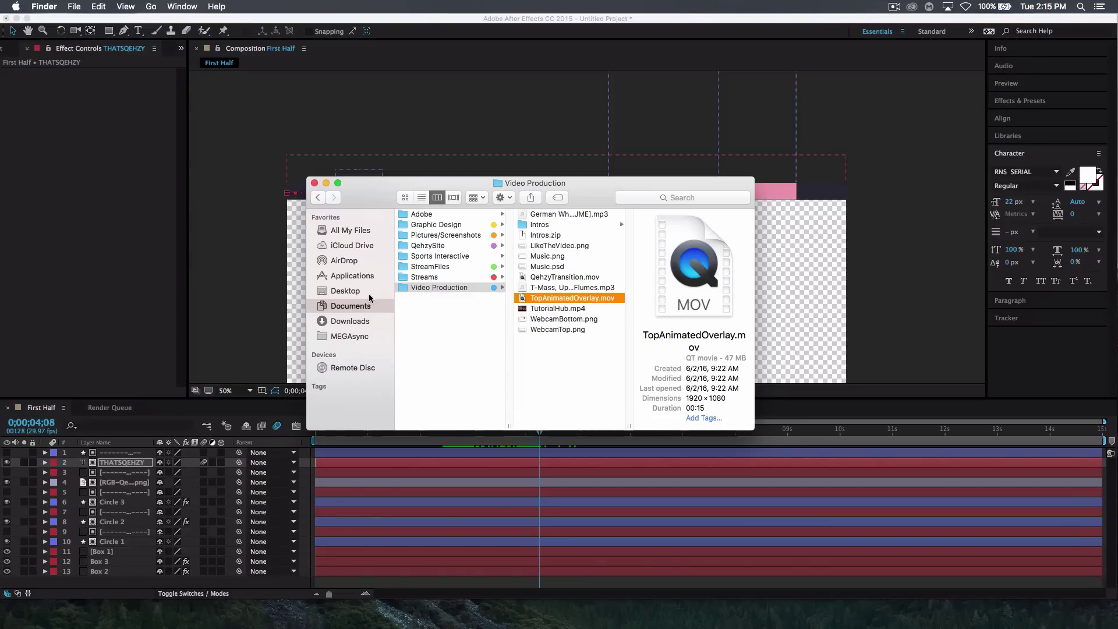
pyautogui.click(445, 235)
pyautogui.click(457, 224)
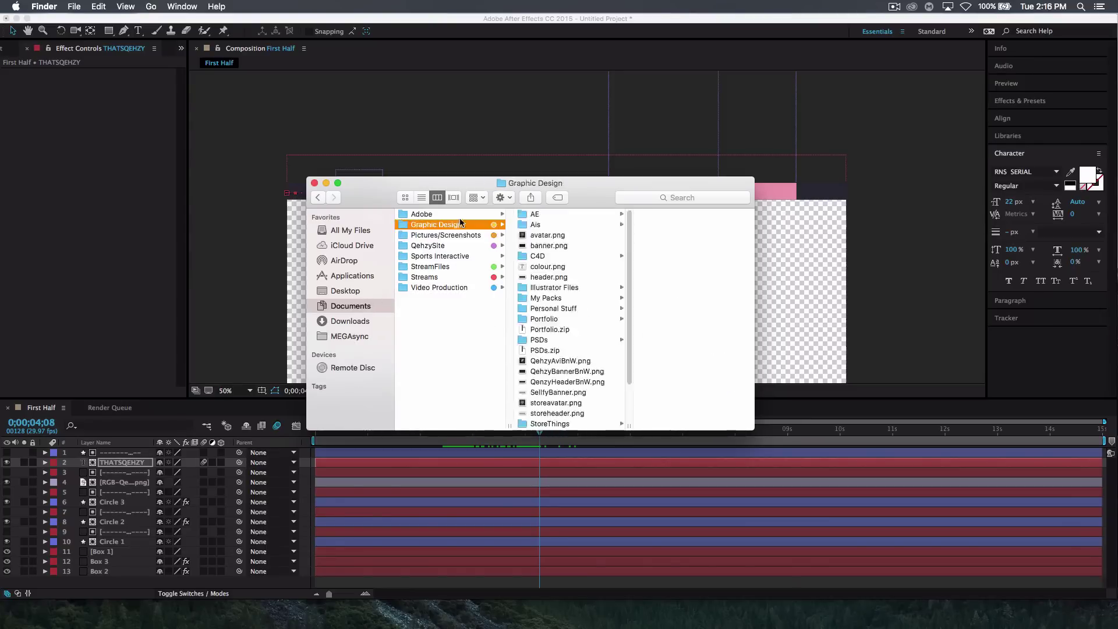
pyautogui.click(555, 214)
pyautogui.click(670, 225)
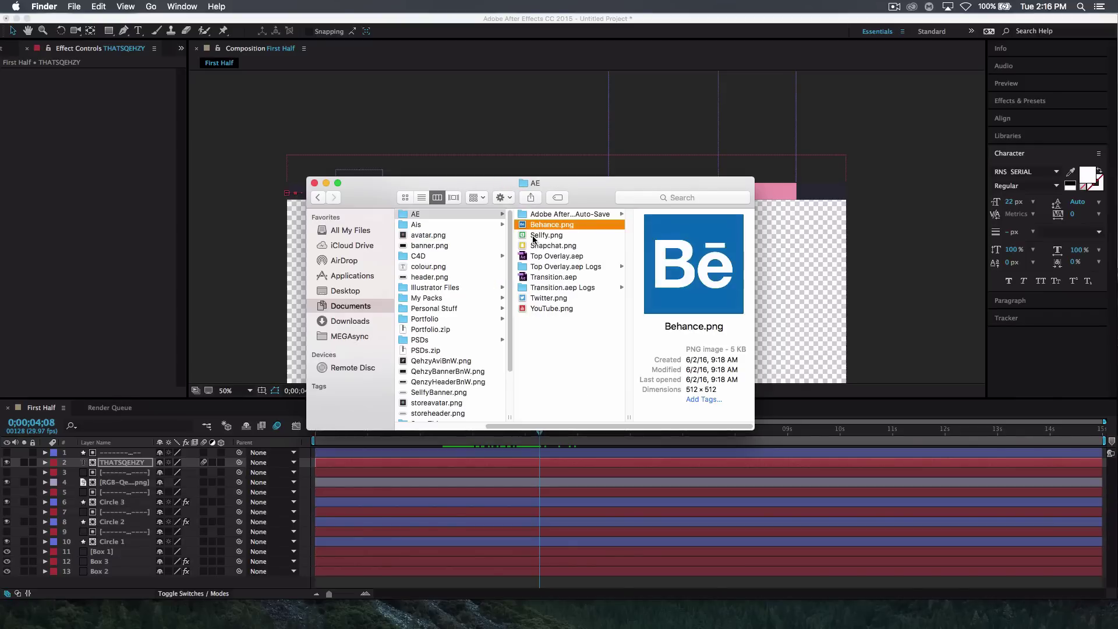
# Step: Look through the Sellfy, Snapchat, Twitter and YouTube icon PNGs in the AE folder
pyautogui.click(542, 236)
pyautogui.click(545, 246)
pyautogui.click(543, 298)
pyautogui.click(542, 307)
pyautogui.click(543, 299)
pyautogui.click(542, 246)
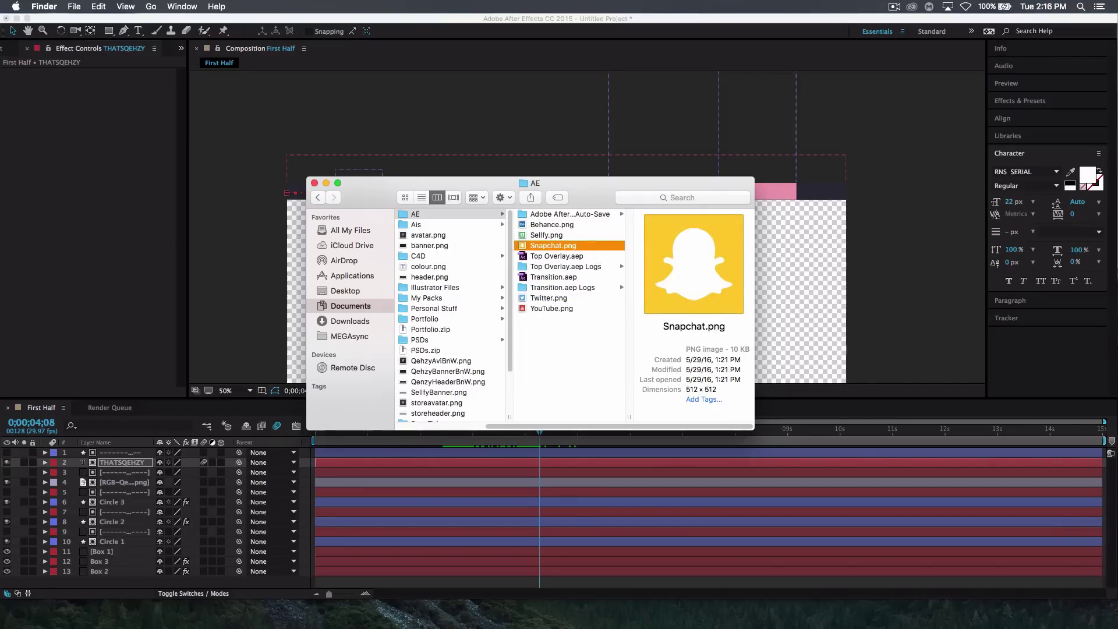
# Step: Switch to the Flaticon app, place its window beside the Finder window, and search for twitter icons
pyautogui.press('super+Tab')
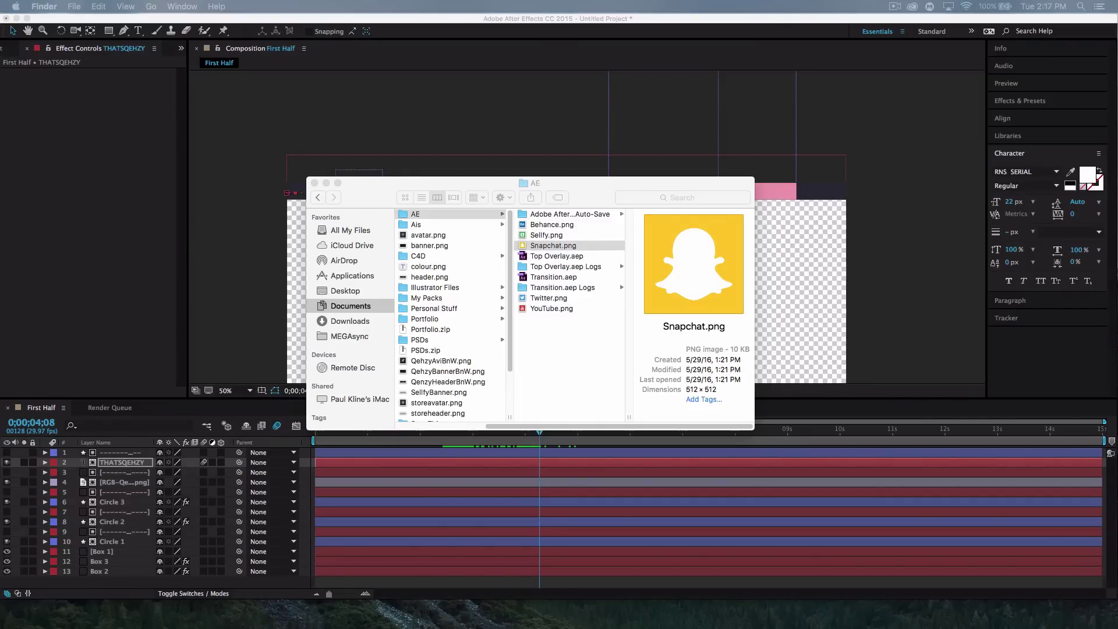
pyautogui.moveTo(138, 40); pyautogui.dragTo(492, 112)
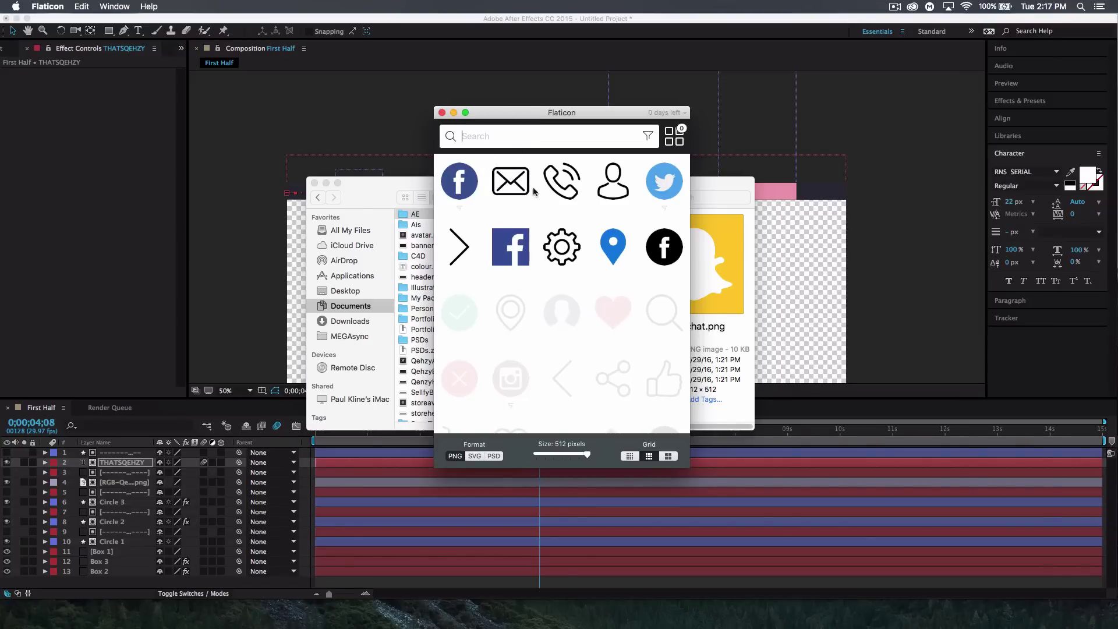
pyautogui.moveTo(533, 117); pyautogui.dragTo(322, 145)
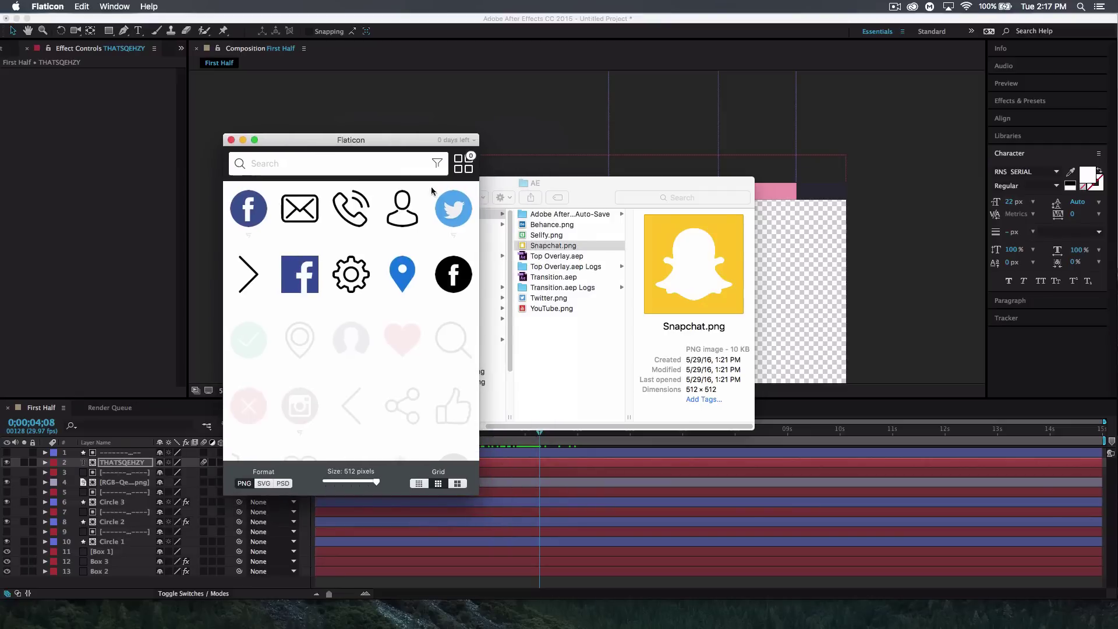
pyautogui.click(350, 160)
pyautogui.write('twitter')
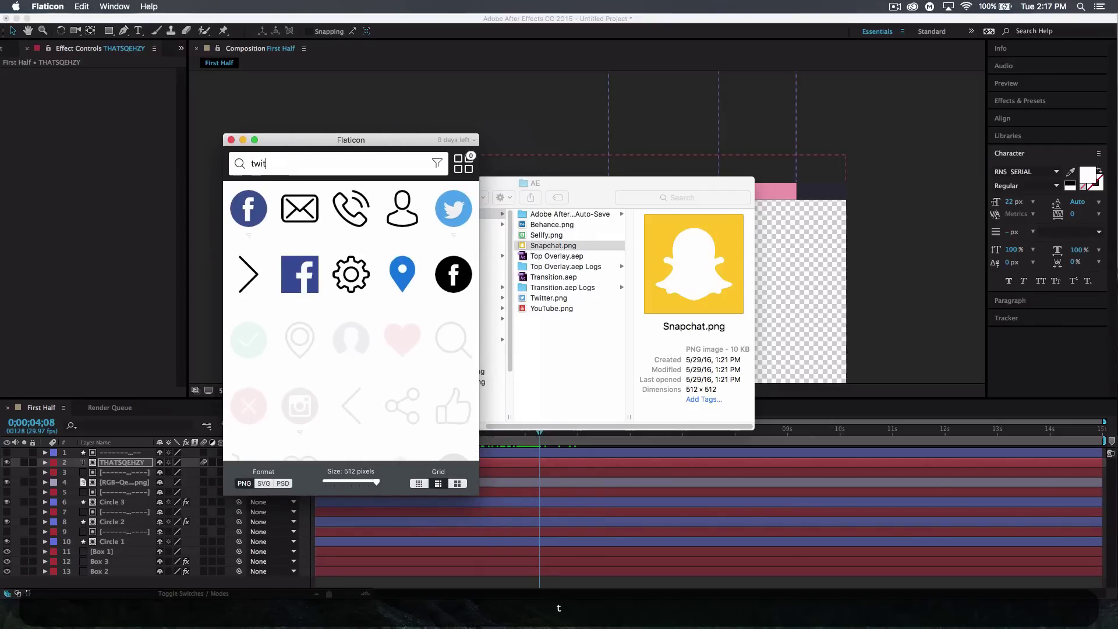
pyautogui.press('Return')
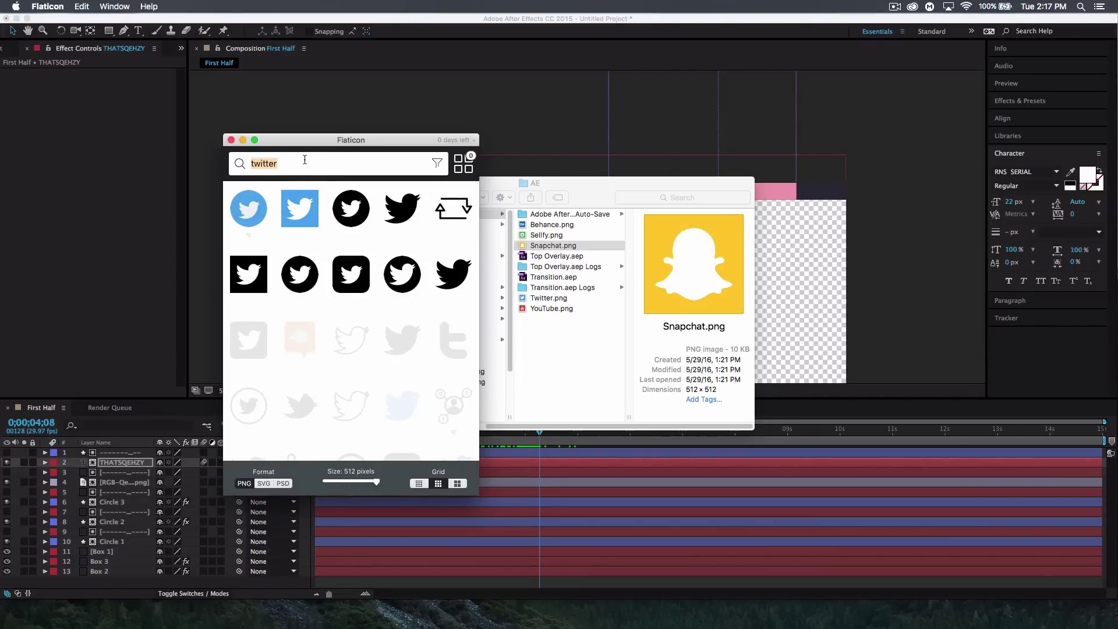
# Step: Look up sellfy, behance and snapchat icons in Flaticon, and close its window
pyautogui.write('sellfy')
pyautogui.press('Return')
pyautogui.press('BackSpace')
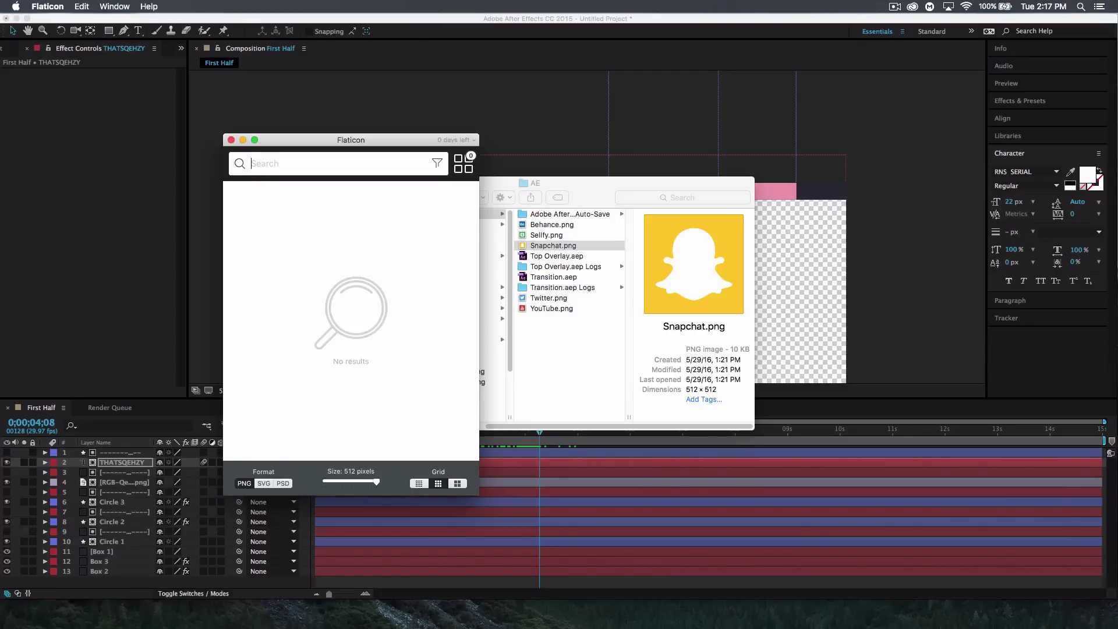
pyautogui.write('behanc')
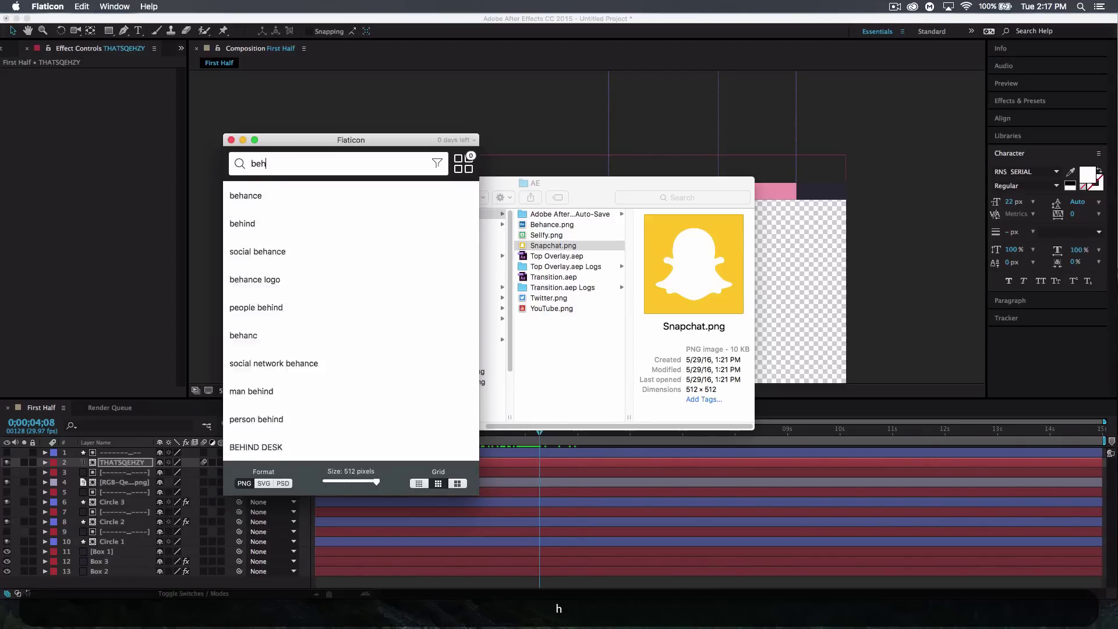
pyautogui.press('BackSpace')
pyautogui.press('BackSpace')
pyautogui.press('BackSpace')
pyautogui.press('BackSpace')
pyautogui.press('BackSpace')
pyautogui.press('BackSpace')
pyautogui.write('snapchat')
pyautogui.press('Return')
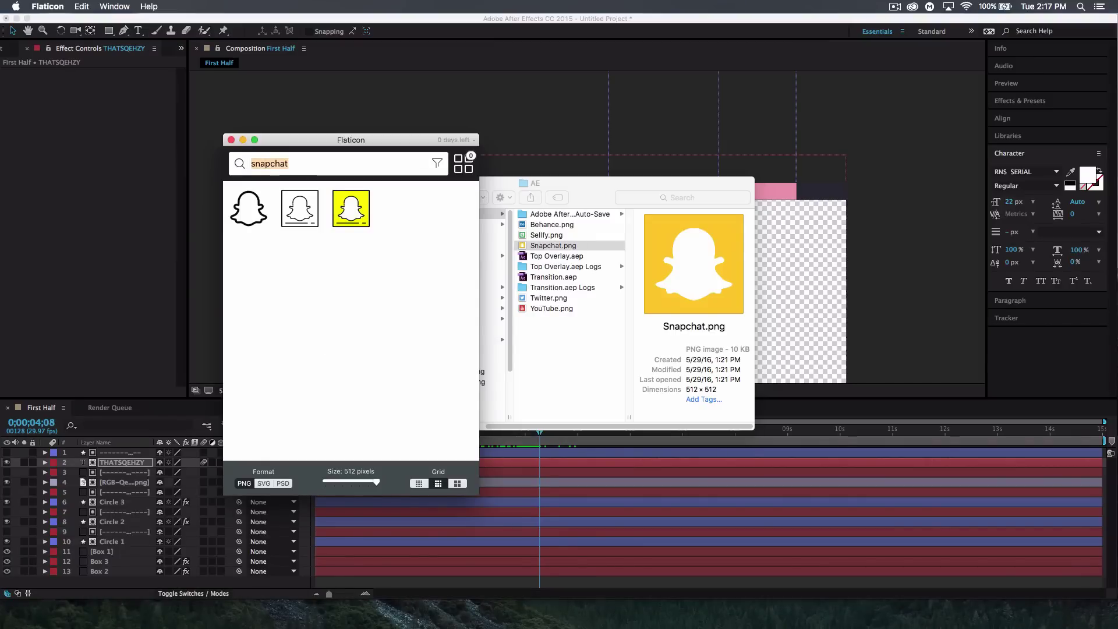
pyautogui.click(231, 140)
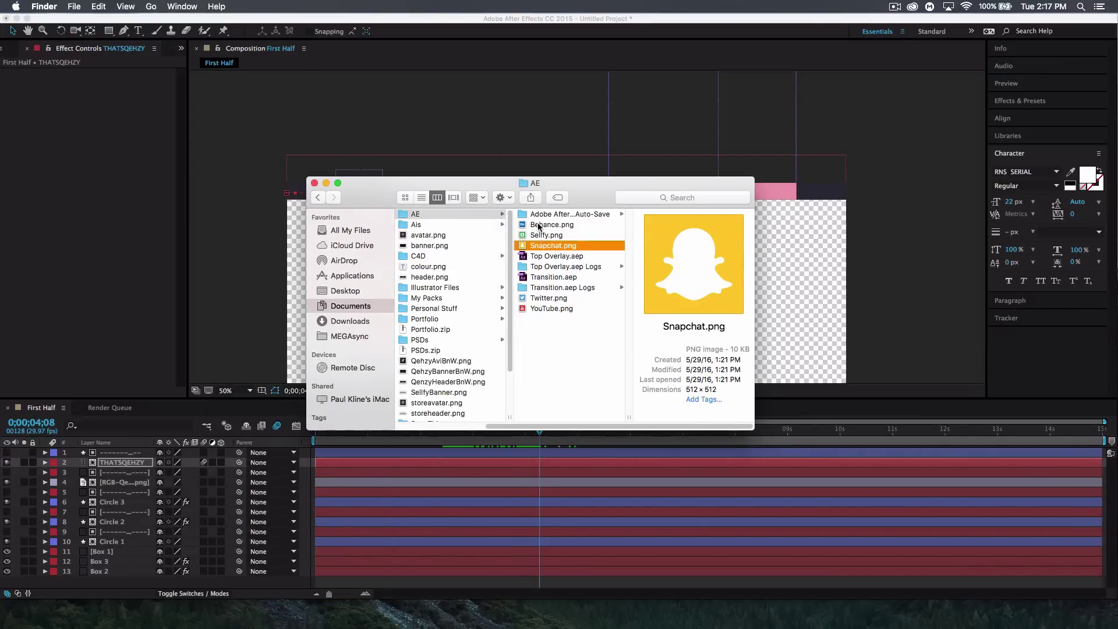
# Step: Import Behance.png, Sellfy.png and Snapchat.png from the AE folder into the After Effects project
pyautogui.click(539, 225)
pyautogui.keyDown('shift'); pyautogui.click(543, 246); pyautogui.keyUp('shift')
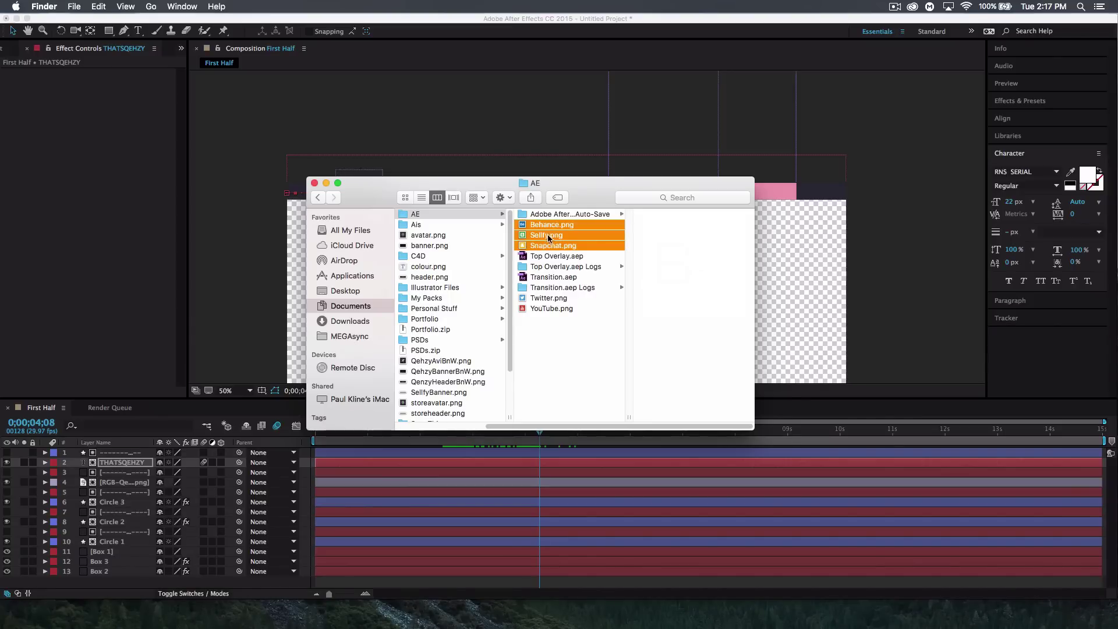
pyautogui.moveTo(548, 226); pyautogui.dragTo(107, 191)
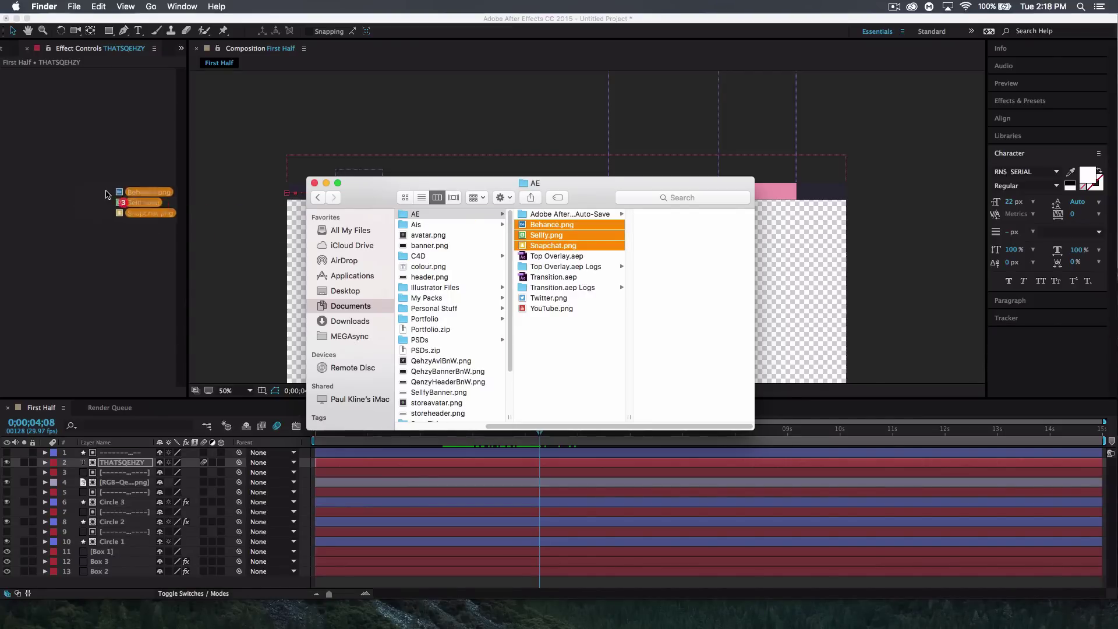
pyautogui.click(7, 51)
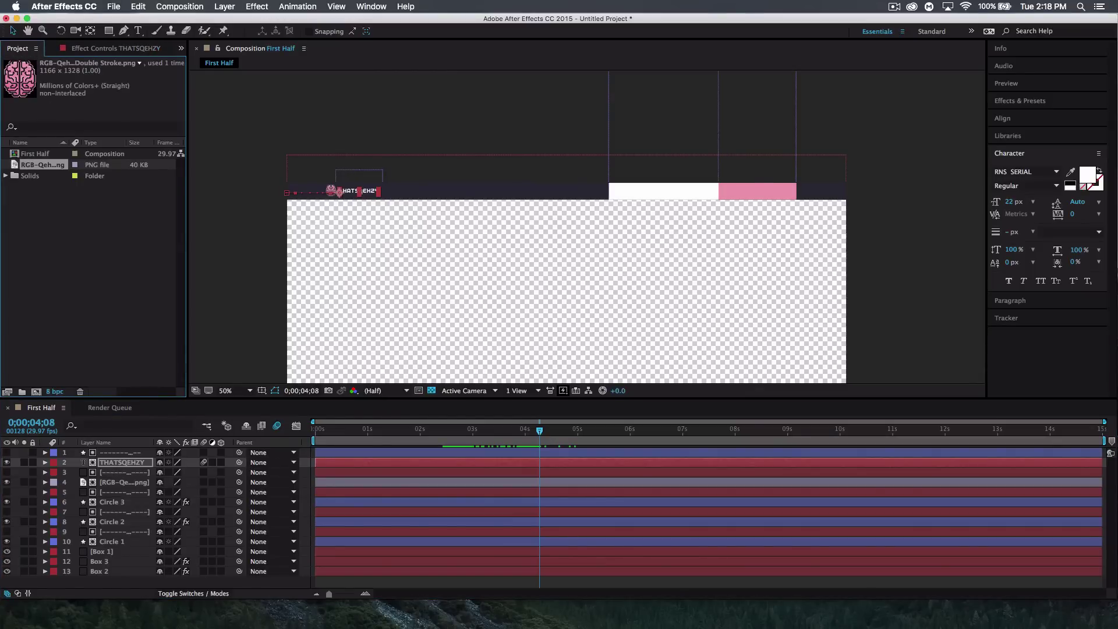
pyautogui.press('super+Tab')
pyautogui.moveTo(550, 231); pyautogui.dragTo(82, 247)
pyautogui.click(89, 255)
# Step: Add Snapchat.png, Sellfy.png and Behance.png to the First Half composition as its uppermost layers, with Behance.png first
pyautogui.click(41, 190)
pyautogui.click(38, 197)
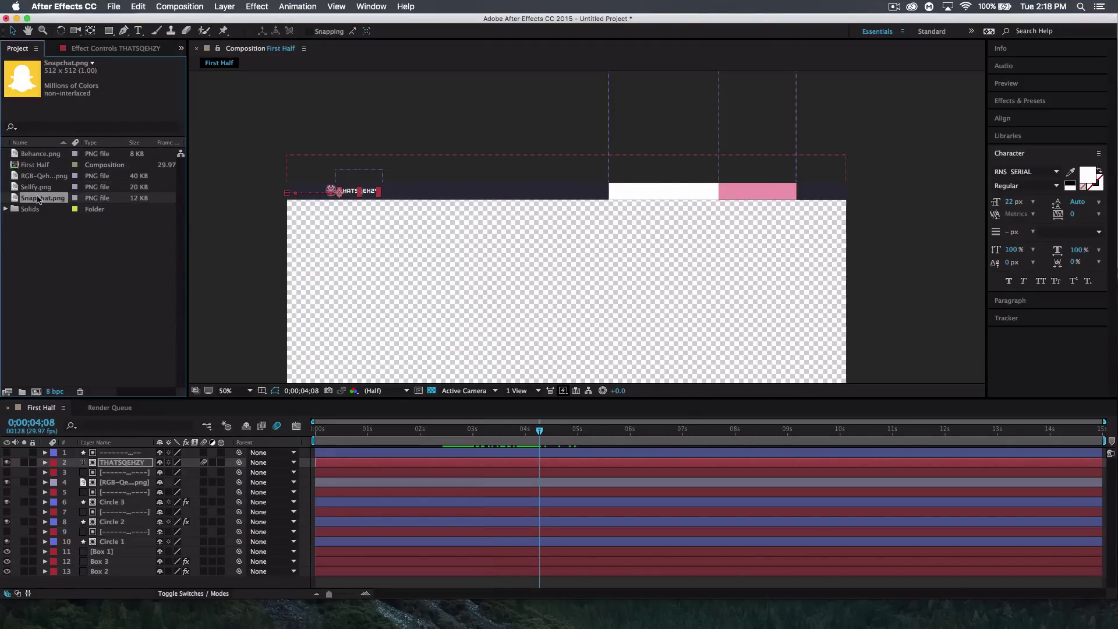
pyautogui.moveTo(38, 198); pyautogui.dragTo(117, 452)
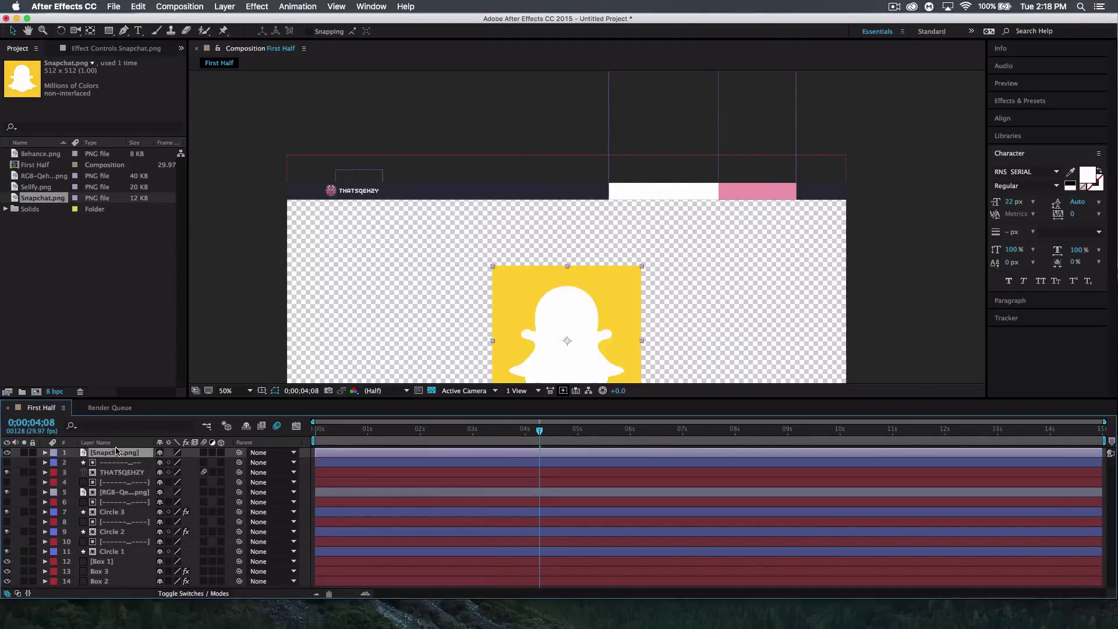
pyautogui.moveTo(37, 188); pyautogui.dragTo(114, 454)
pyautogui.click(36, 176)
pyautogui.moveTo(39, 158); pyautogui.dragTo(124, 452)
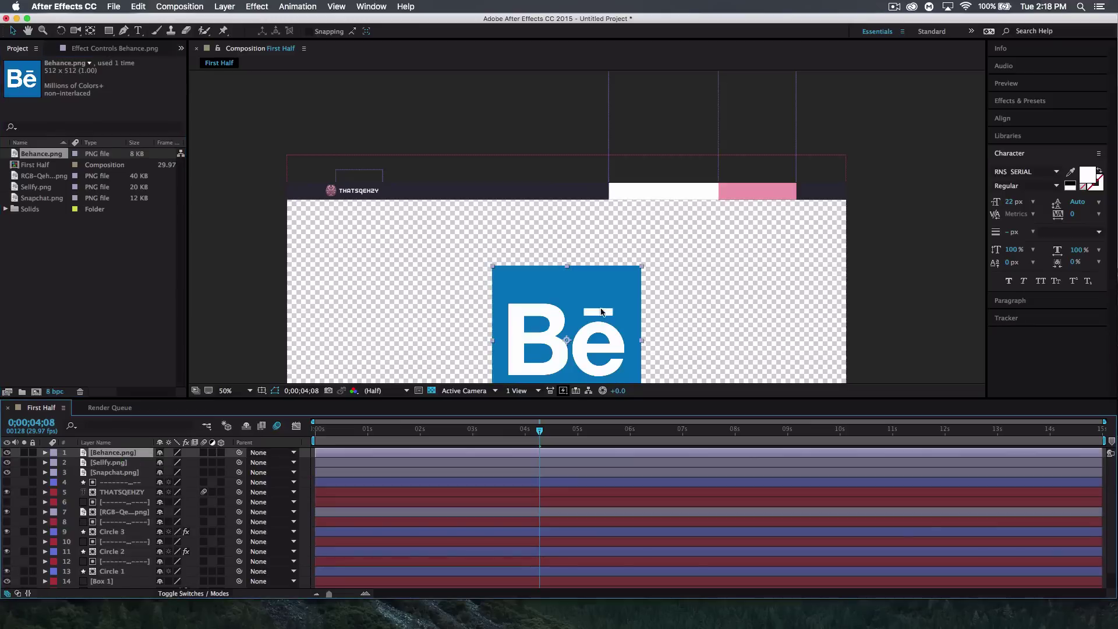
# Step: At 0;00;05;02, scale the three icon layers down together to fit the banner's height and move them onto its right half
pyautogui.keyDown('shift'); pyautogui.click(119, 472); pyautogui.keyUp('shift')
pyautogui.moveTo(585, 318); pyautogui.dragTo(717, 241)
pyautogui.moveTo(540, 431); pyautogui.dragTo(581, 431)
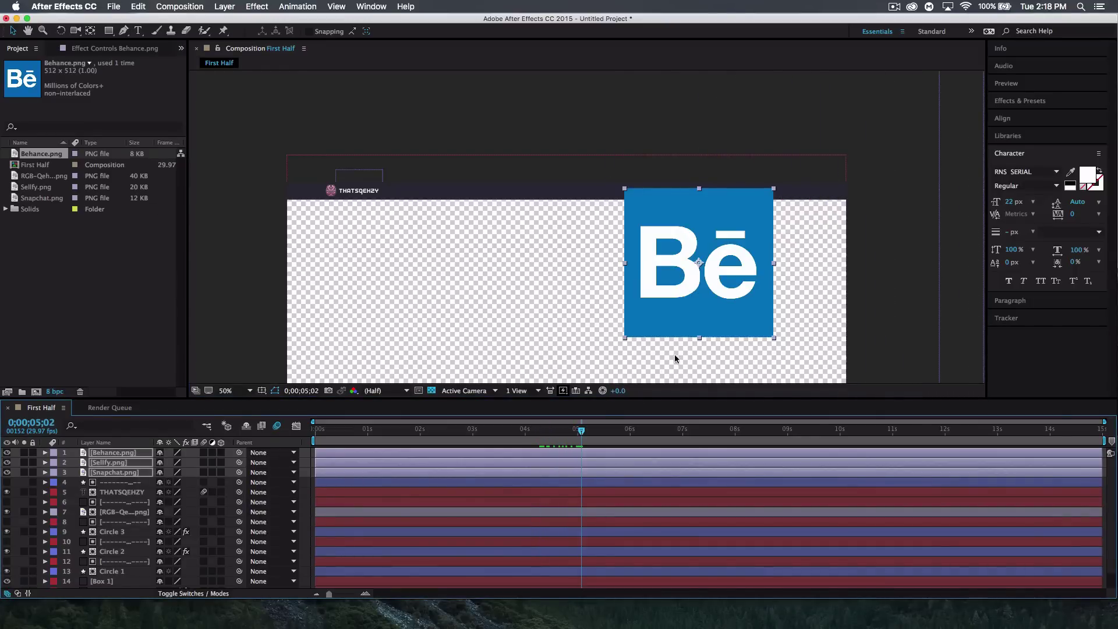
pyautogui.moveTo(773, 337); pyautogui.dragTo(707, 270)
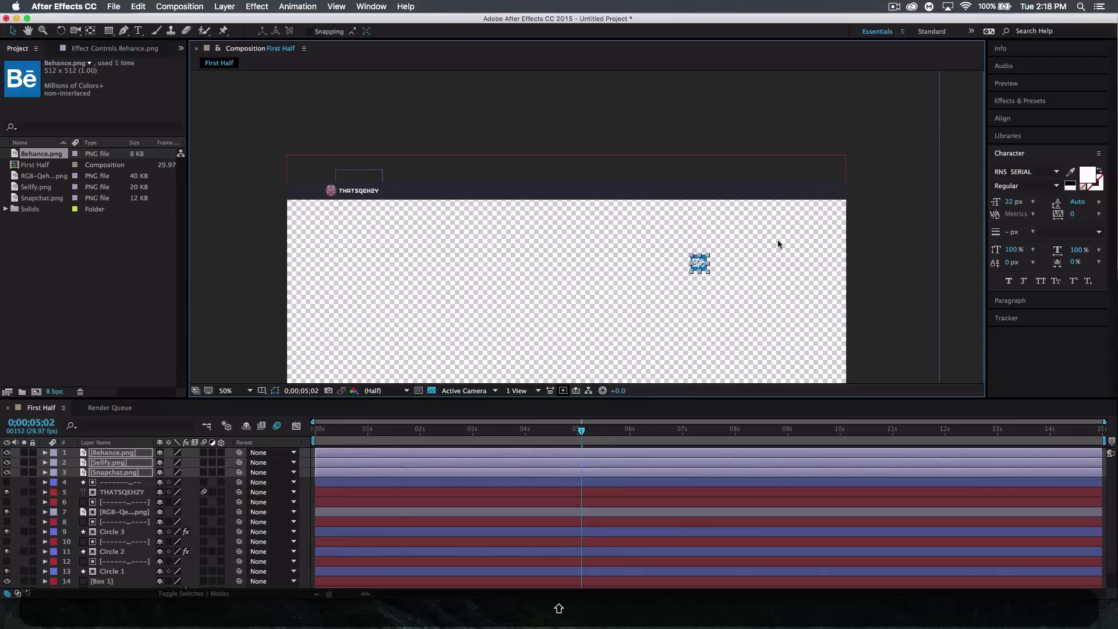
pyautogui.press('super+=')
pyautogui.moveTo(781, 260); pyautogui.dragTo(659, 167)
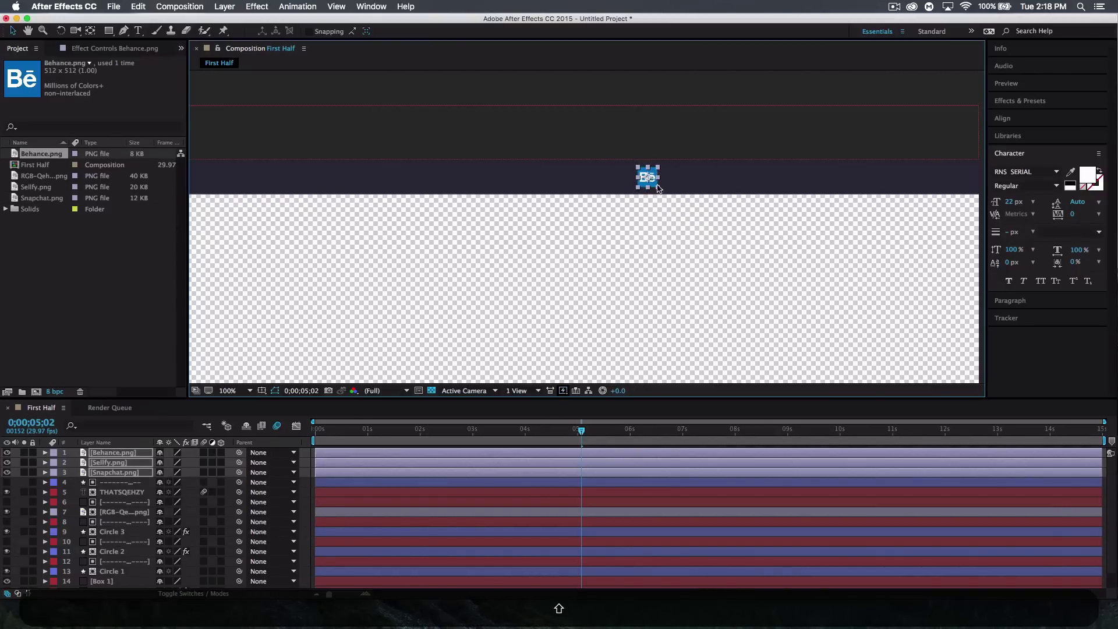
# Step: Spread the icons along the banner, moving Behance.png to the left of Sellfy.png and Snapchat.png an equal distance to its right
pyautogui.click(115, 453)
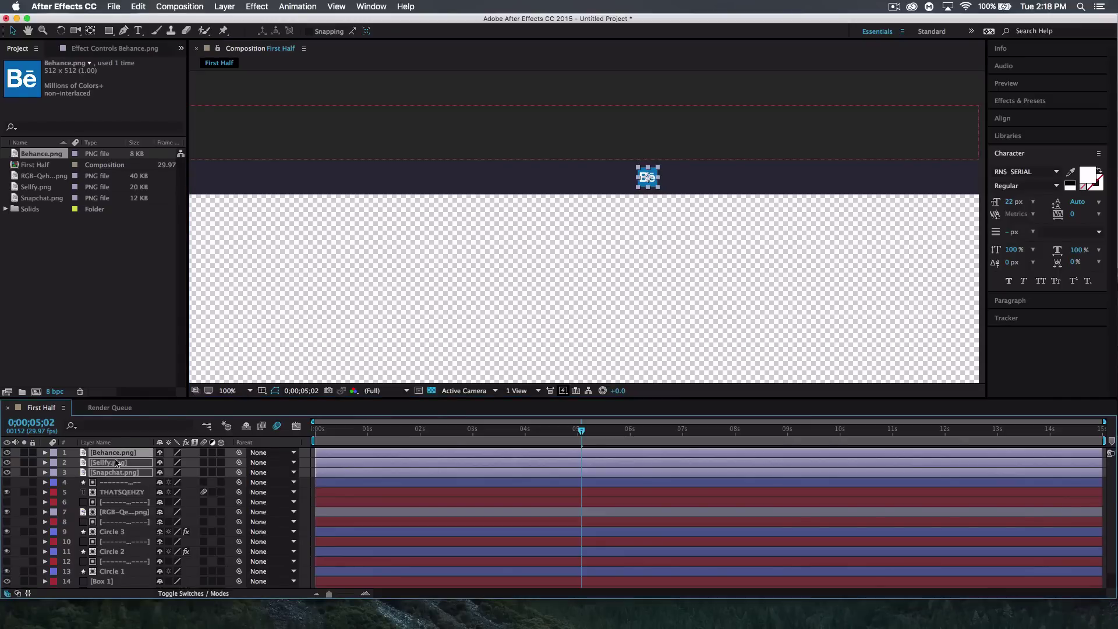
pyautogui.click(118, 483)
pyautogui.click(120, 452)
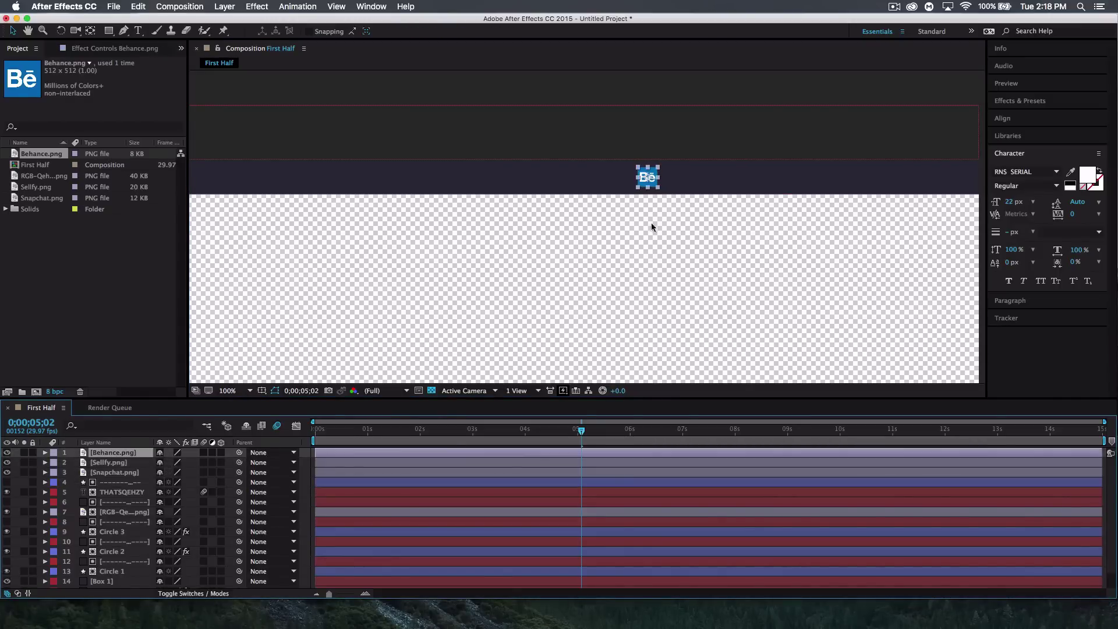
pyautogui.moveTo(656, 184); pyautogui.dragTo(476, 177)
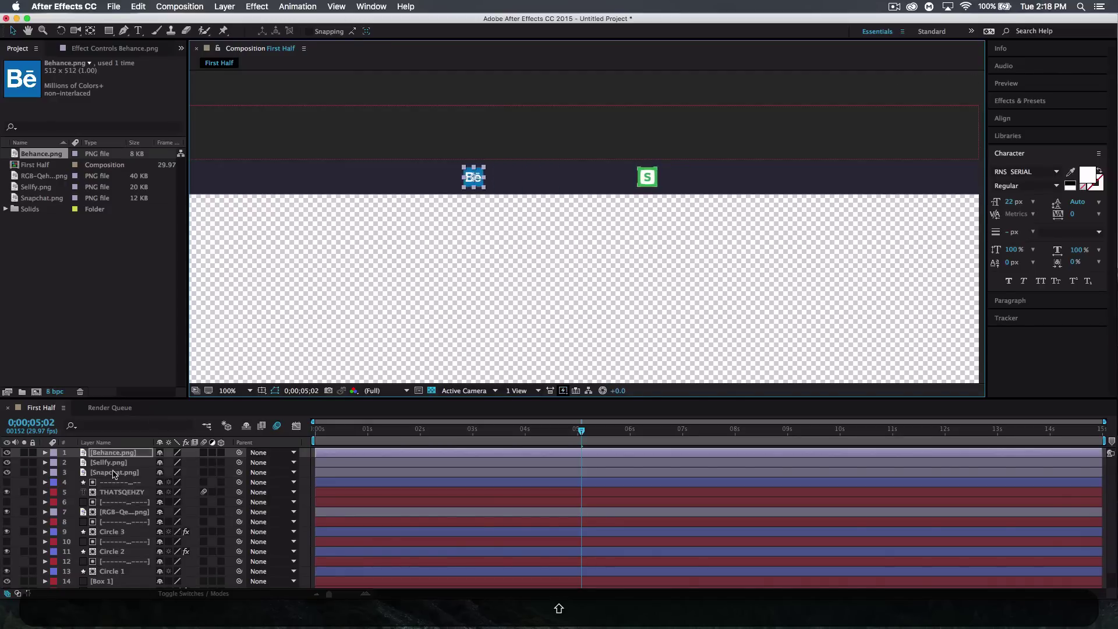
pyautogui.click(114, 472)
pyautogui.moveTo(659, 178); pyautogui.dragTo(822, 167)
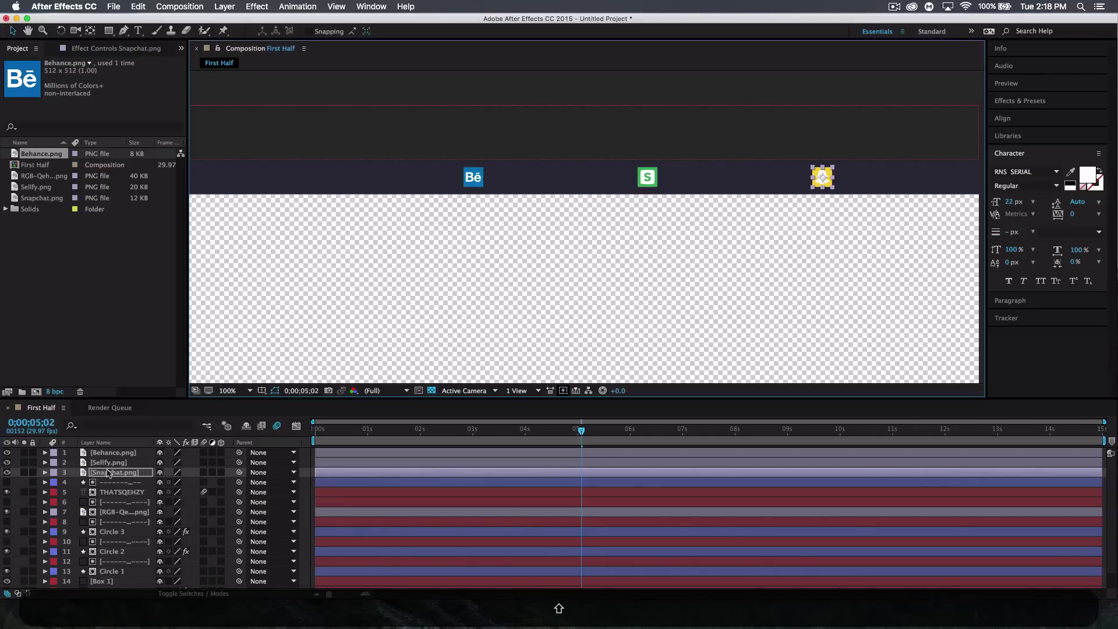
# Step: Distribute the three icon layers evenly by their vertical centers and left edges, and select only the Behance.png layer
pyautogui.keyDown('shift'); pyautogui.click(110, 453); pyautogui.keyUp('shift')
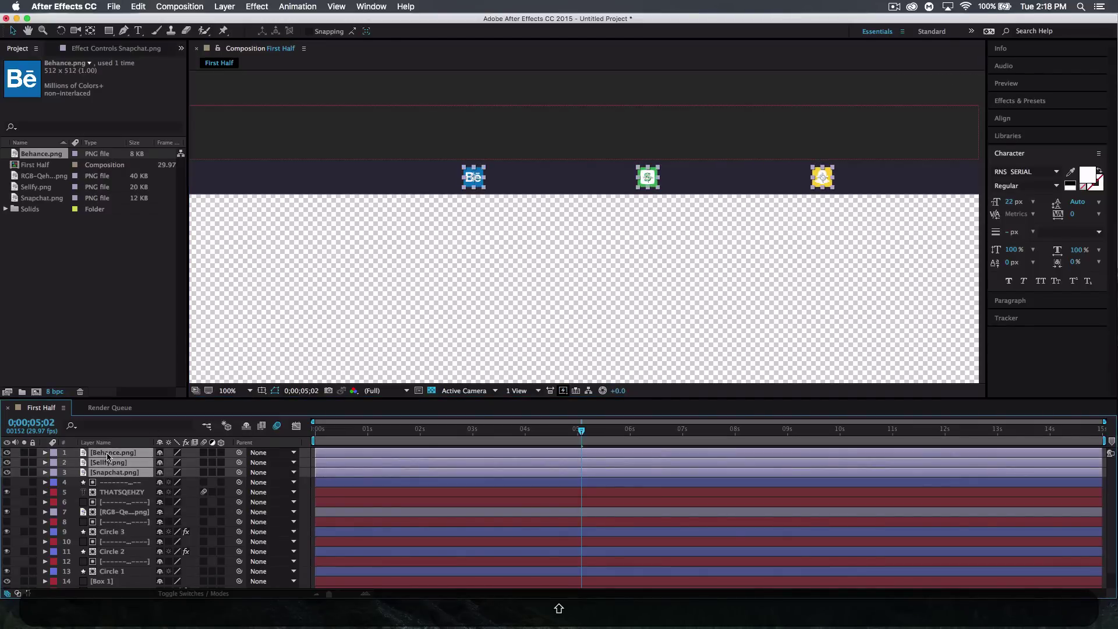
pyautogui.click(1015, 121)
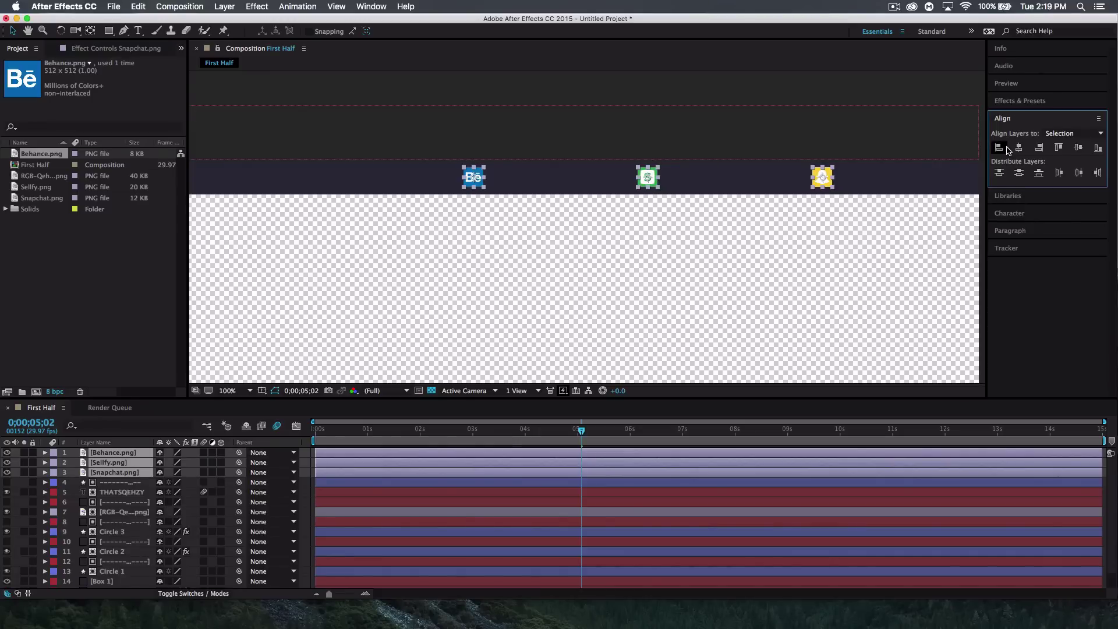
pyautogui.click(1019, 173)
pyautogui.click(1058, 173)
pyautogui.click(671, 276)
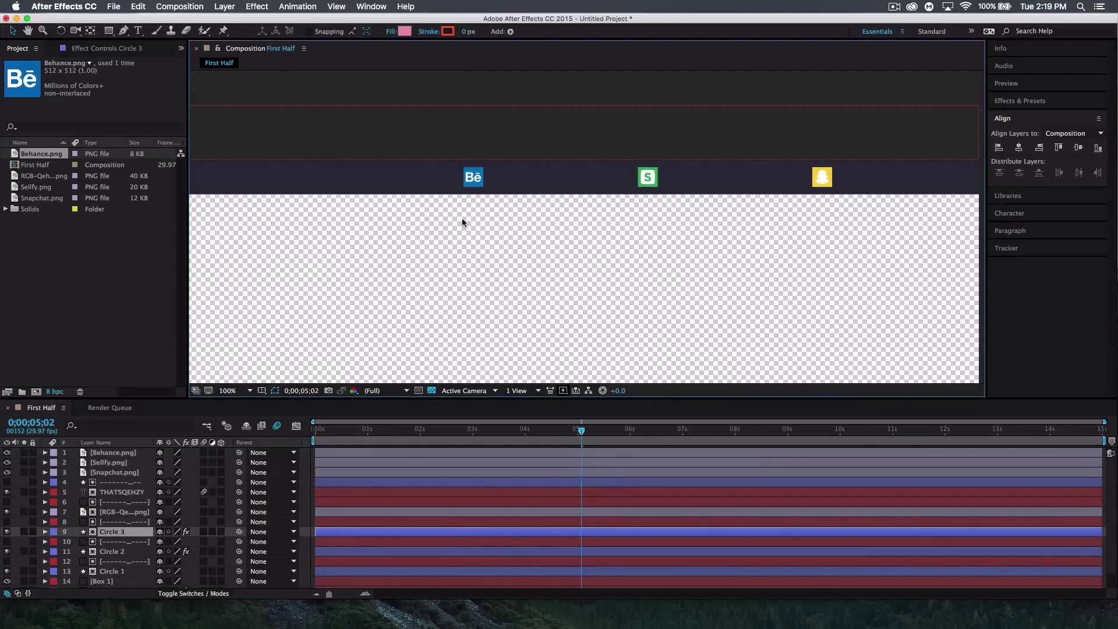
pyautogui.click(114, 452)
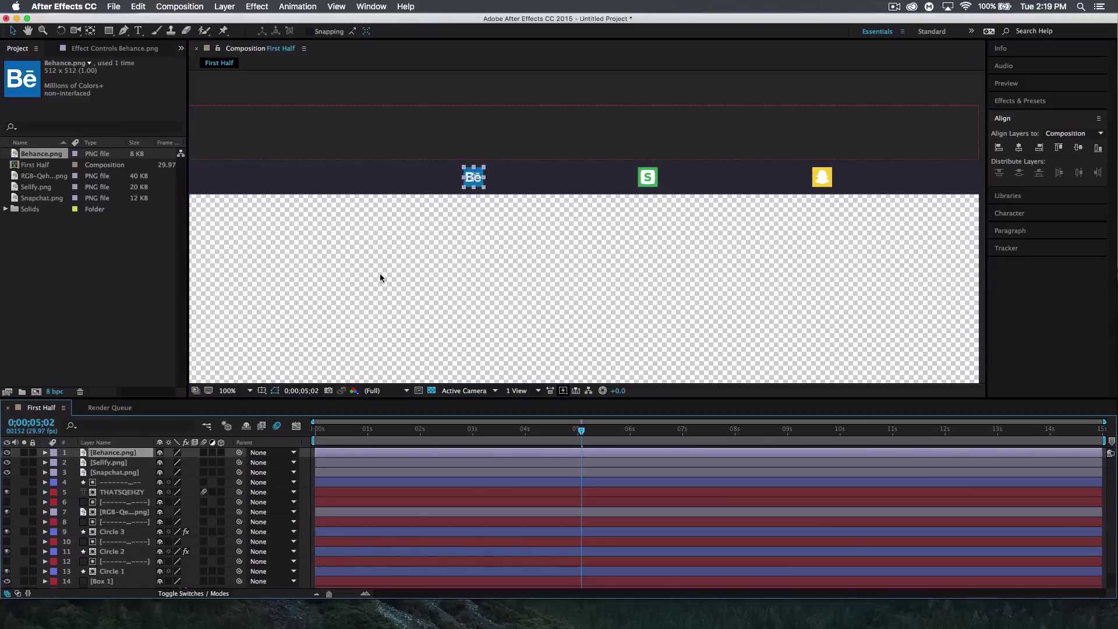
# Step: Add a white text layer reading qehzy just right of the Behance icon and centre it vertically against the icon
pyautogui.click(139, 34)
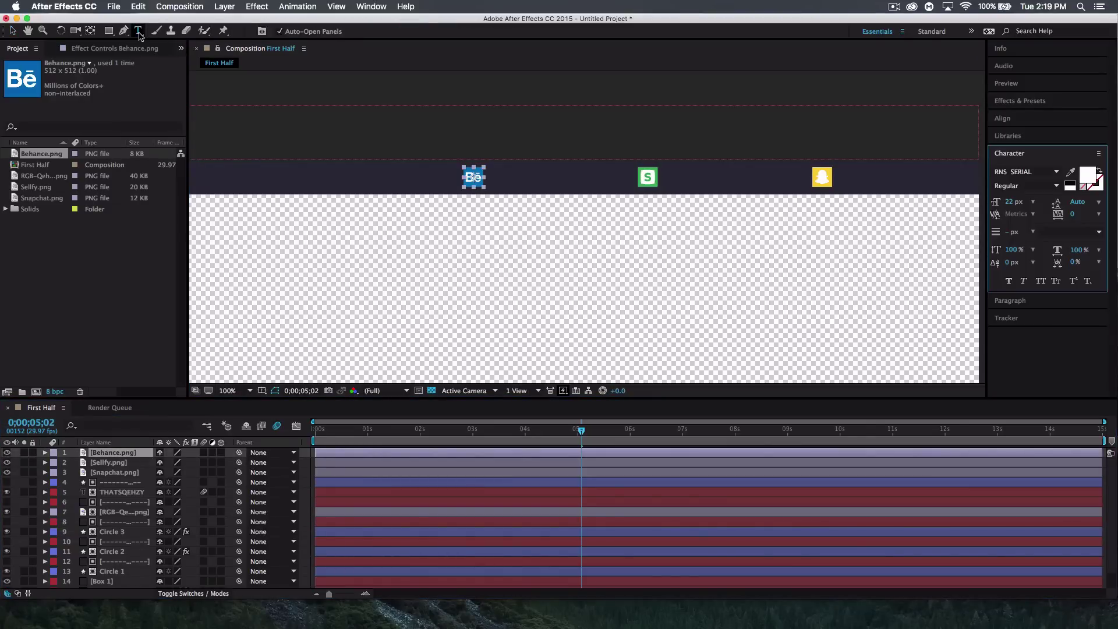
pyautogui.click(492, 181)
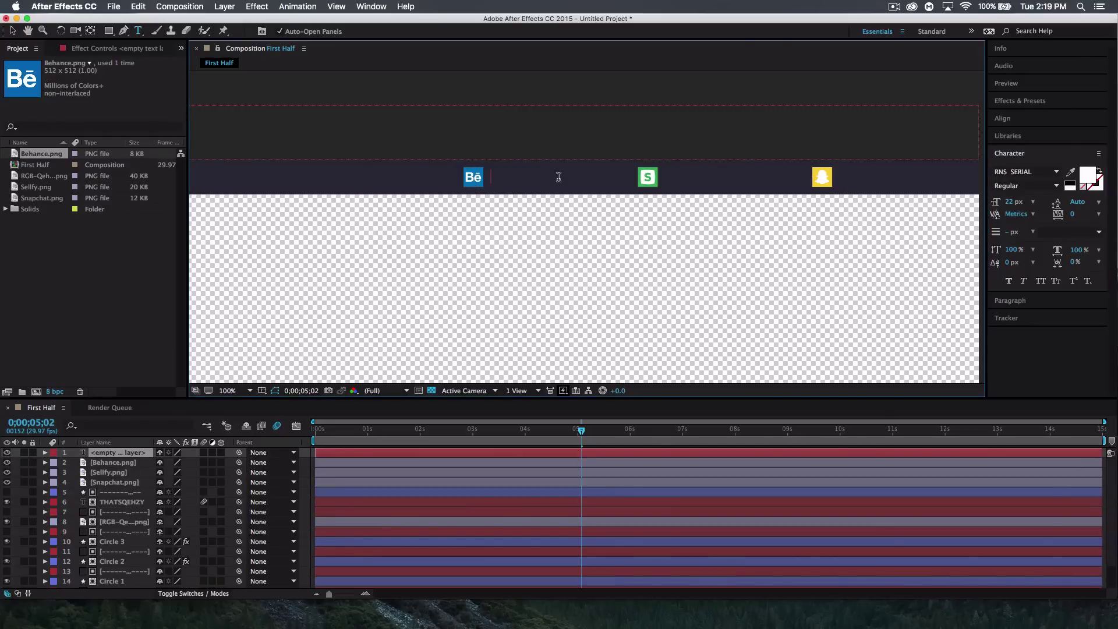
pyautogui.write('/')
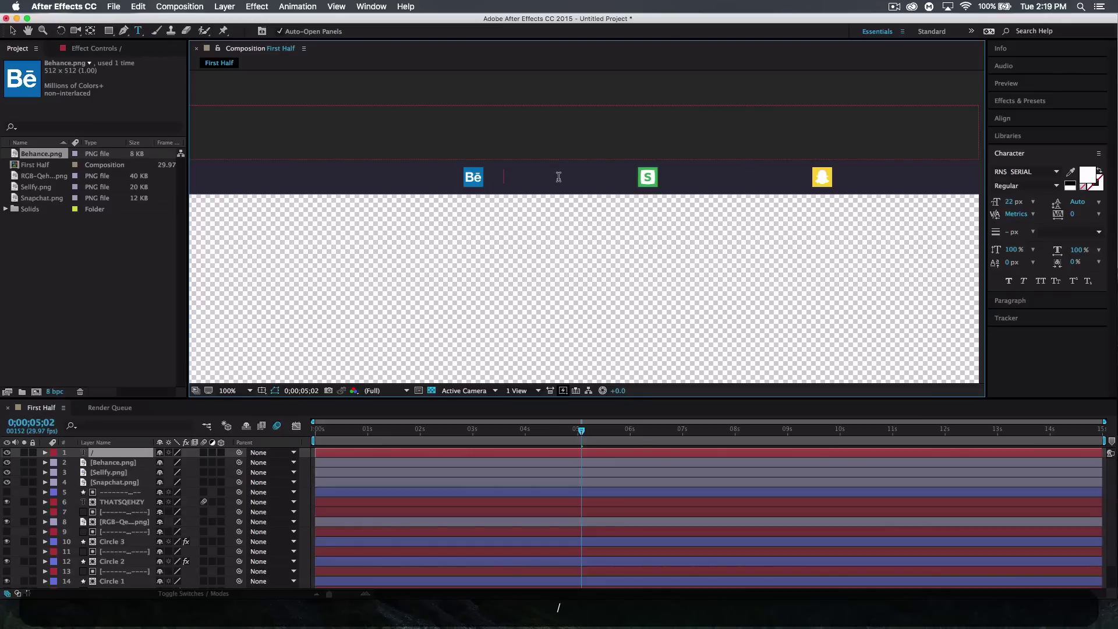
pyautogui.write('Qehzy')
pyautogui.press('BackSpace')
pyautogui.press('BackSpace')
pyautogui.press('BackSpace')
pyautogui.press('BackSpace')
pyautogui.write('/')
pyautogui.press('BackSpace')
pyautogui.press('BackSpace')
pyautogui.write('qehzy')
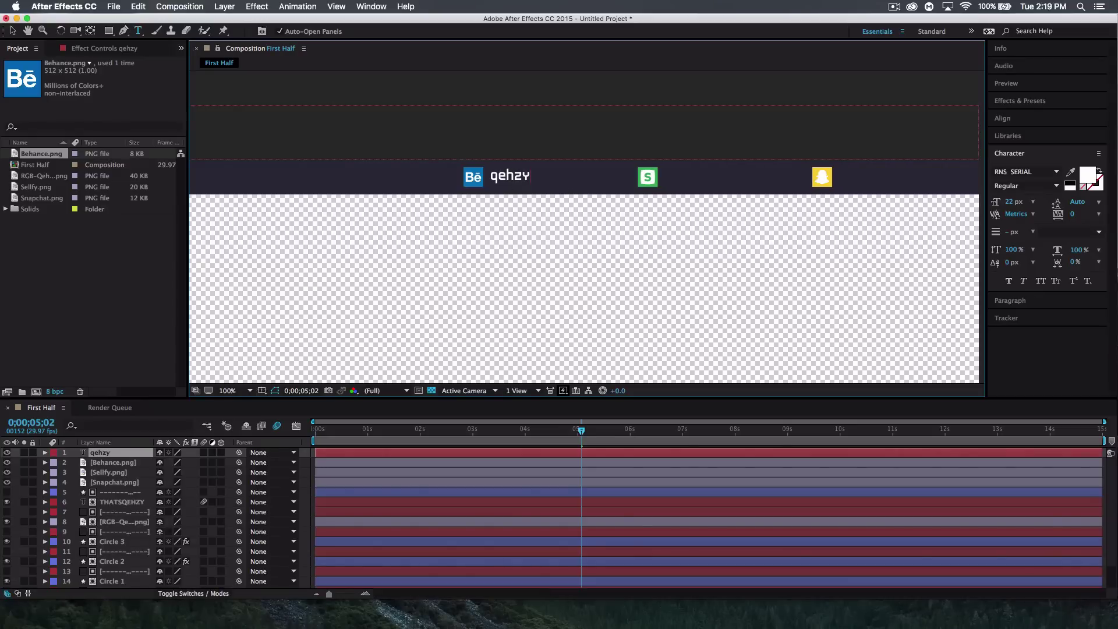
pyautogui.click(15, 32)
pyautogui.moveTo(517, 177); pyautogui.dragTo(517, 178)
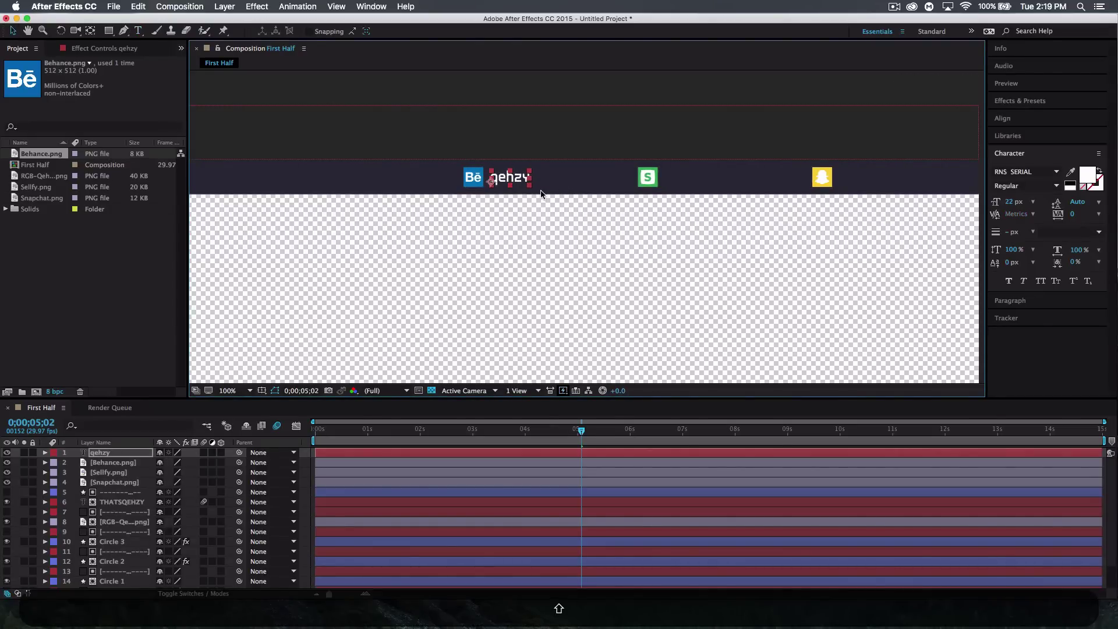
# Step: Duplicate the qehzy text layer and place the copy just right of the Sellfy icon
pyautogui.press('super+v')
pyautogui.click(106, 453)
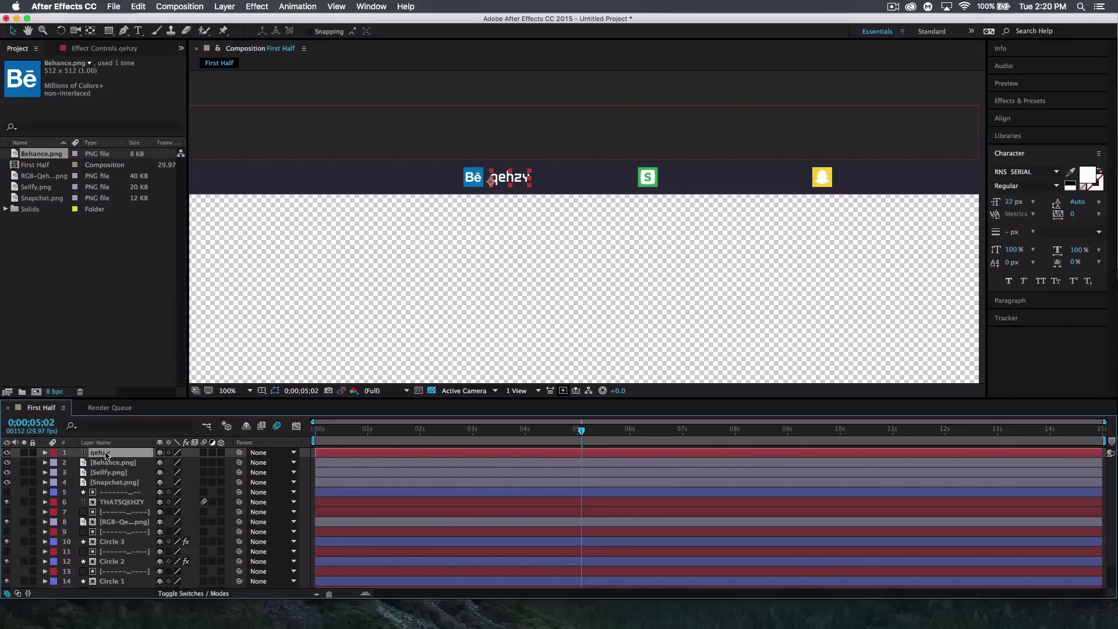
pyautogui.press('super+c')
pyautogui.press('super+v')
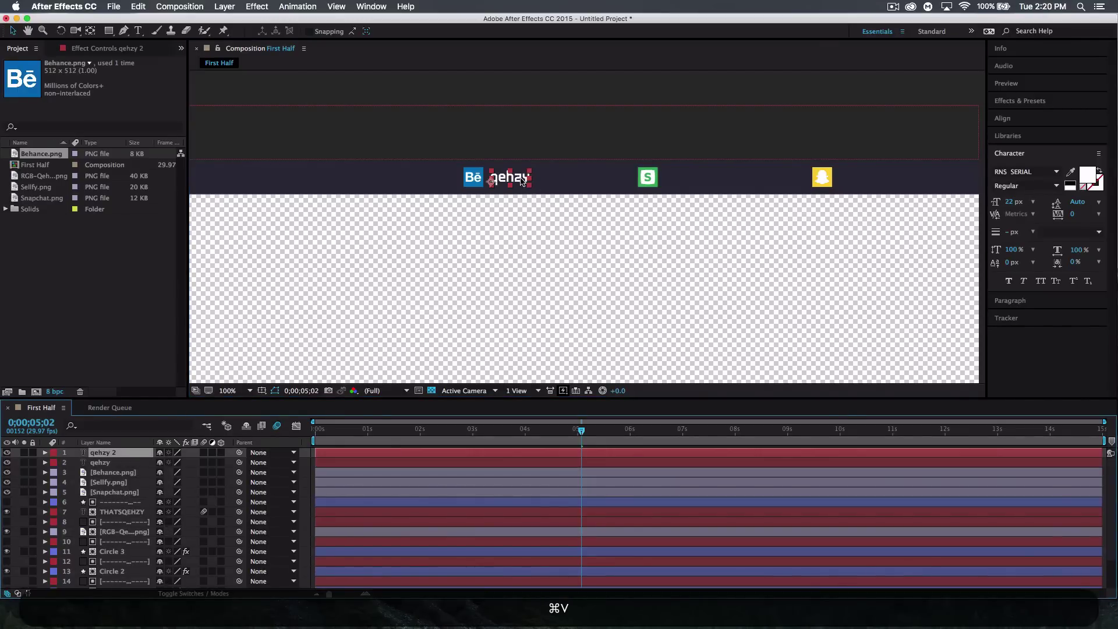
pyautogui.moveTo(542, 181); pyautogui.dragTo(696, 185)
# Step: Duplicate the second qehzy text layer and place the copy just right of the Snapchat icon
pyautogui.click(120, 453)
pyautogui.press('super+c')
pyautogui.press('super+v')
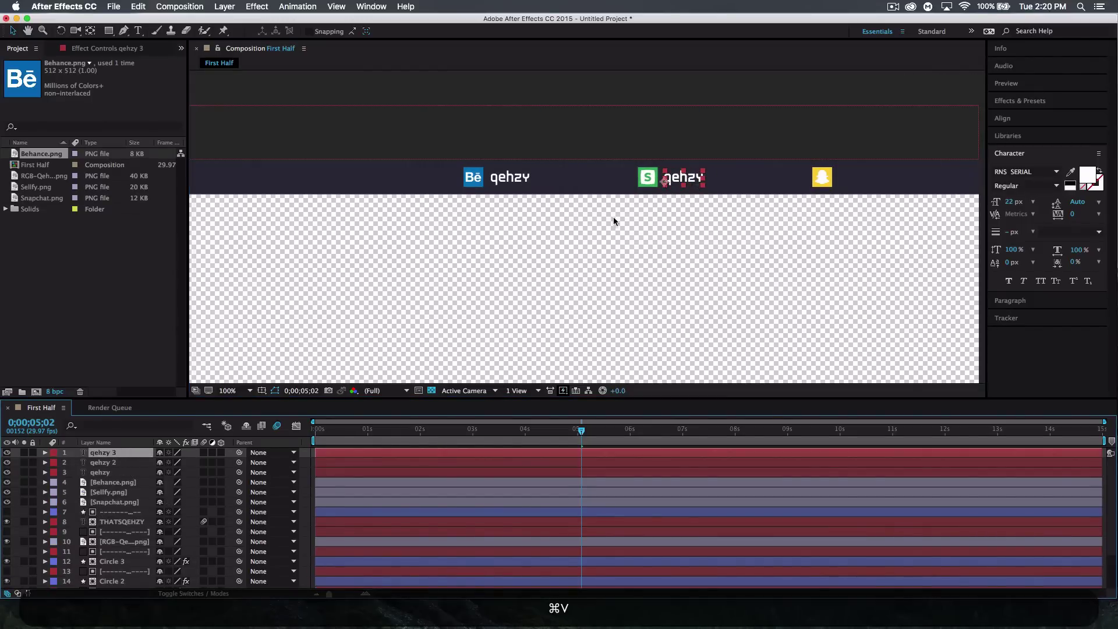
pyautogui.moveTo(677, 182); pyautogui.dragTo(852, 190)
pyautogui.click(659, 252)
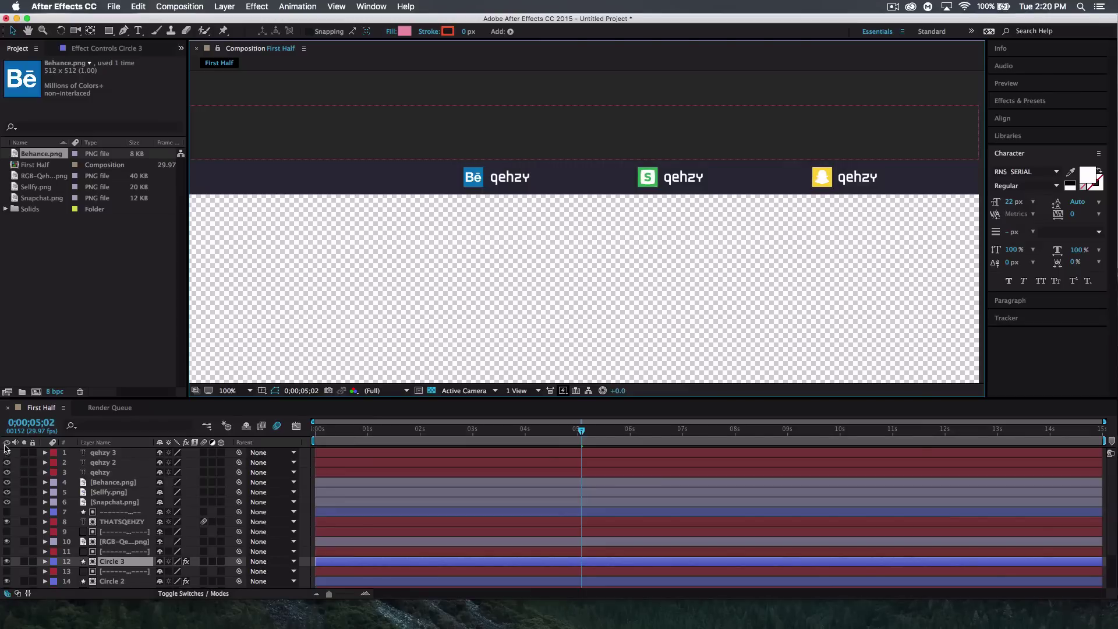
# Step: Hide the three qehzy text layers and move the current time to 0;00;04;05, where the circles cross the icons
pyautogui.moveTo(7, 452); pyautogui.dragTo(8, 472)
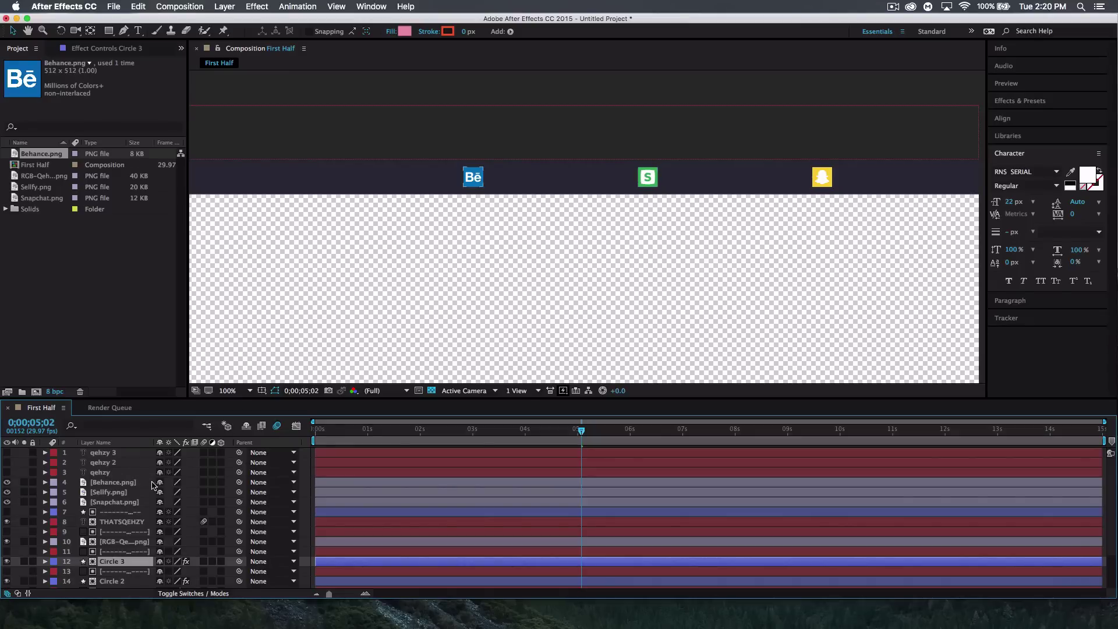
pyautogui.scroll(-2, 137, 507)
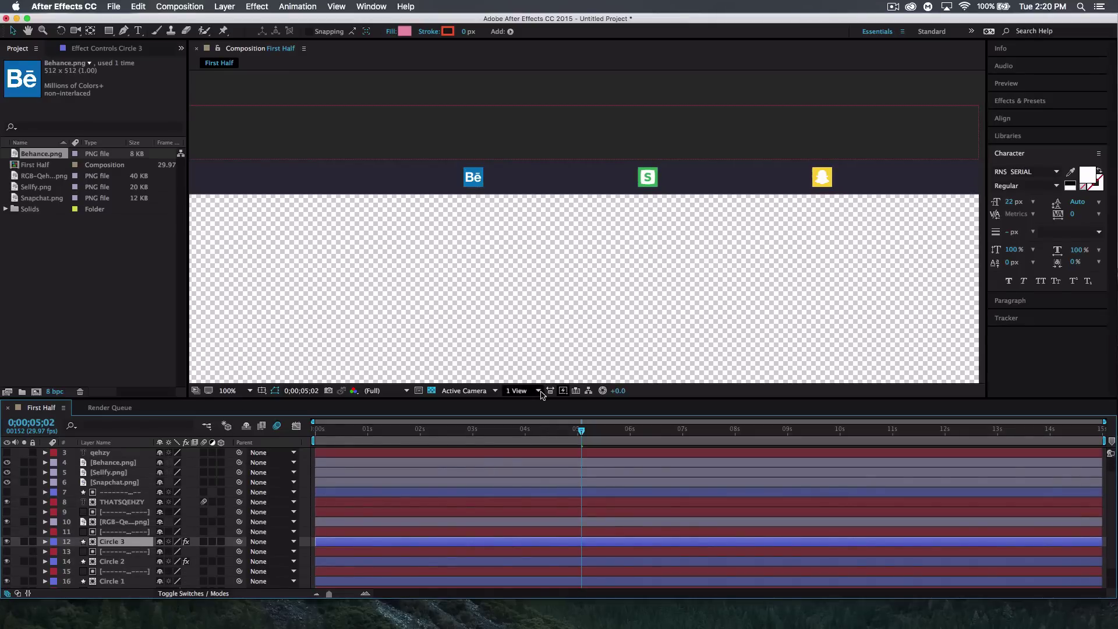
pyautogui.moveTo(581, 432); pyautogui.dragTo(534, 439)
pyautogui.click(7, 542)
pyautogui.click(7, 542)
# Step: Duplicate the Circle 2 layer and move the copy directly below Snapchat.png in the layer stack
pyautogui.click(109, 562)
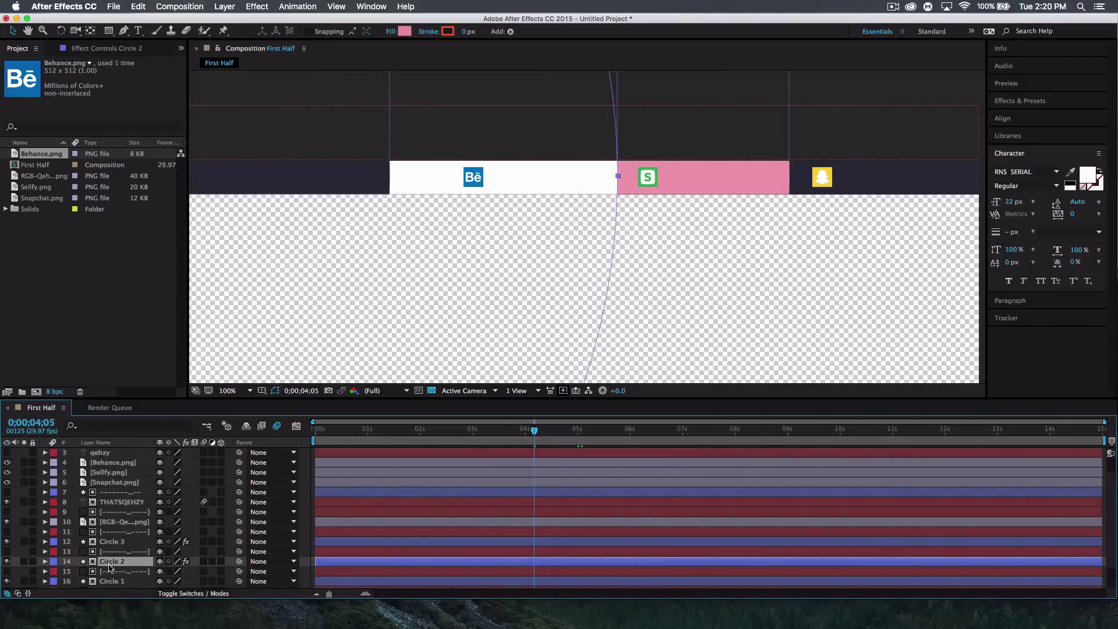
pyautogui.press('super+c')
pyautogui.press('super+v')
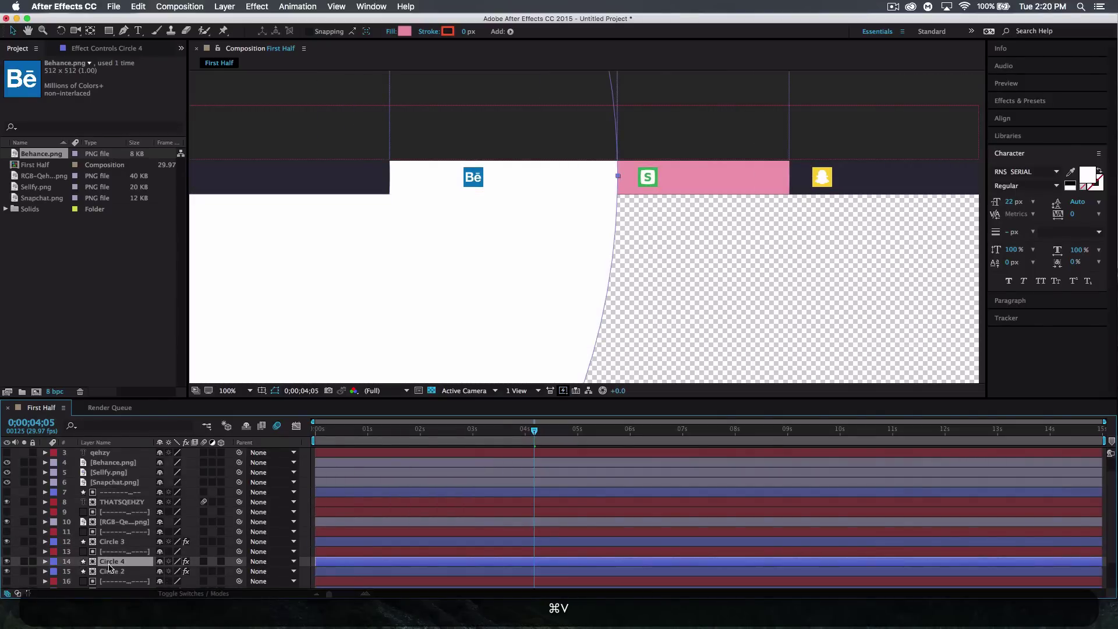
pyautogui.moveTo(111, 562); pyautogui.dragTo(117, 489)
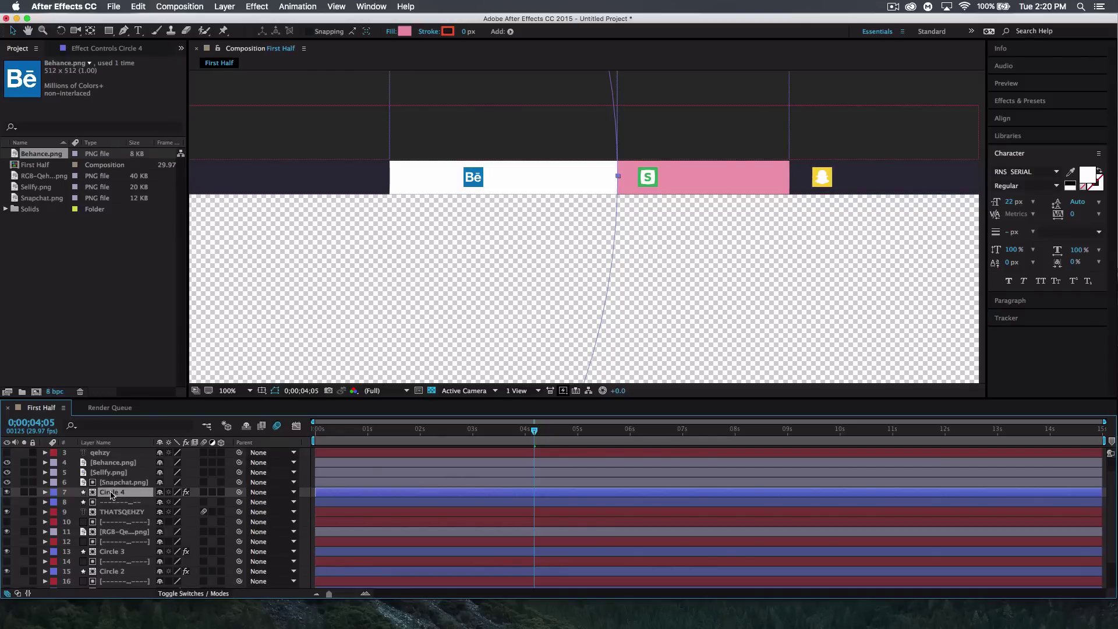
# Step: Rename the copied circle layer below Snapchat.png to a row of underscores
pyautogui.rightClick(110, 495)
pyautogui.click(392, 443)
pyautogui.press('Return')
pyautogui.write('____________')
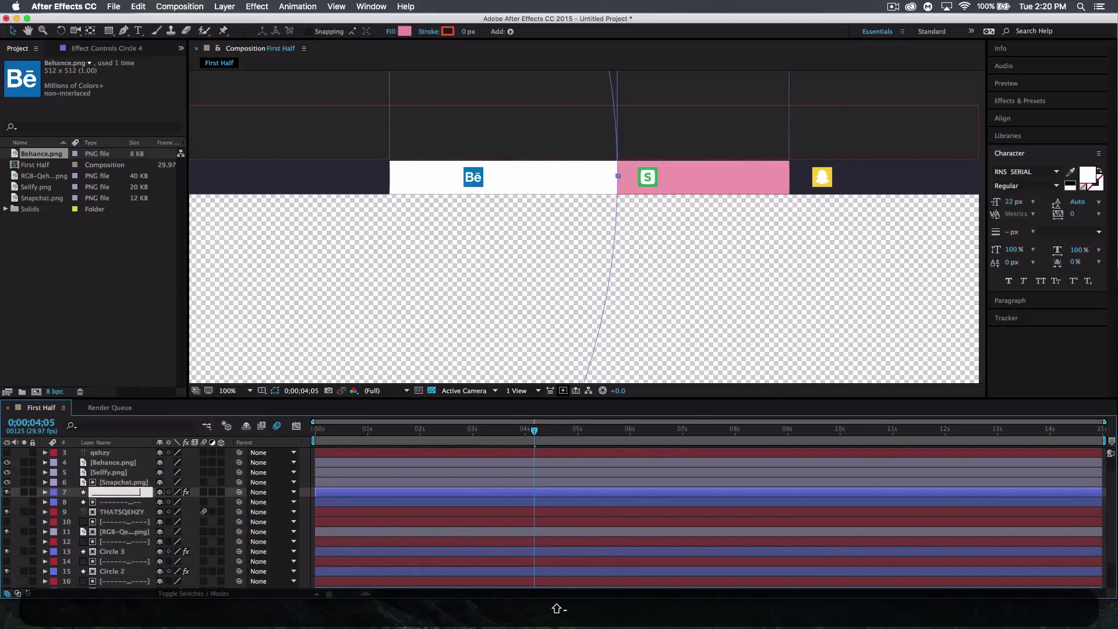
pyautogui.press('Return')
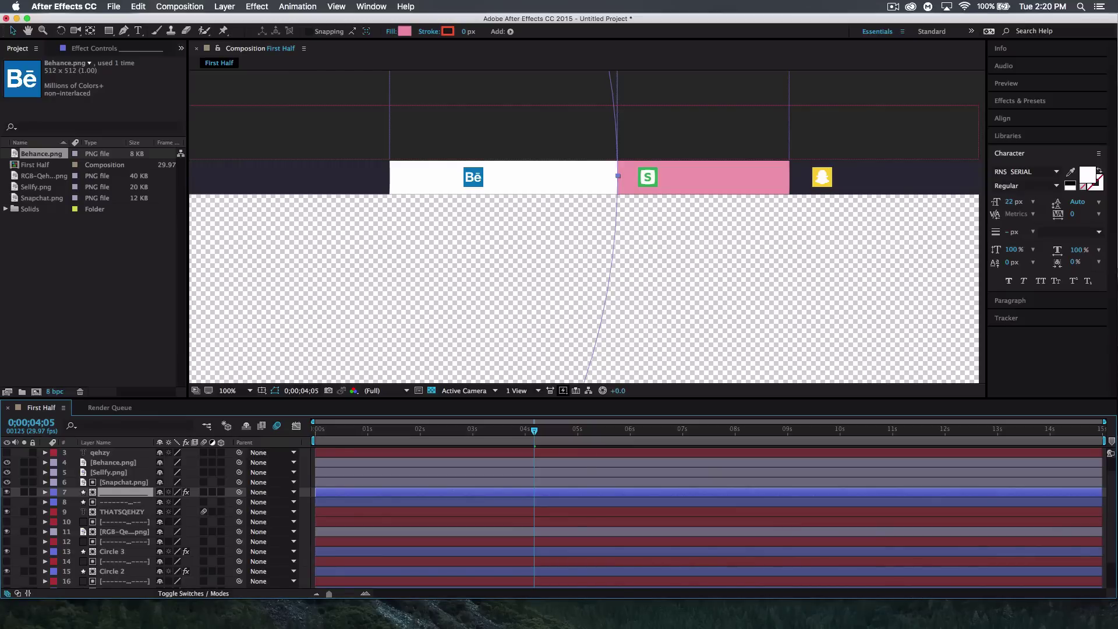
# Step: Move the underscore-named circle layer directly above Snapchat.png, and place duplicates of it directly above Sellfy.png and Behance.png
pyautogui.moveTo(116, 497); pyautogui.dragTo(121, 478)
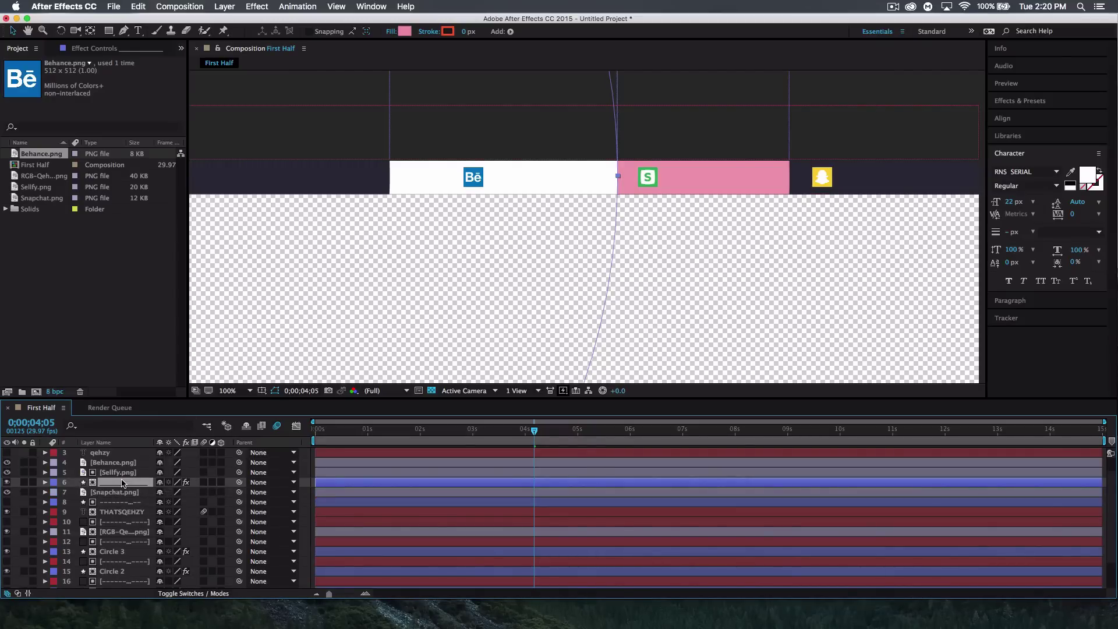
pyautogui.press('super+c')
pyautogui.press('super+v')
pyautogui.moveTo(111, 483); pyautogui.dragTo(119, 469)
pyautogui.press('super+c')
pyautogui.press('super+v')
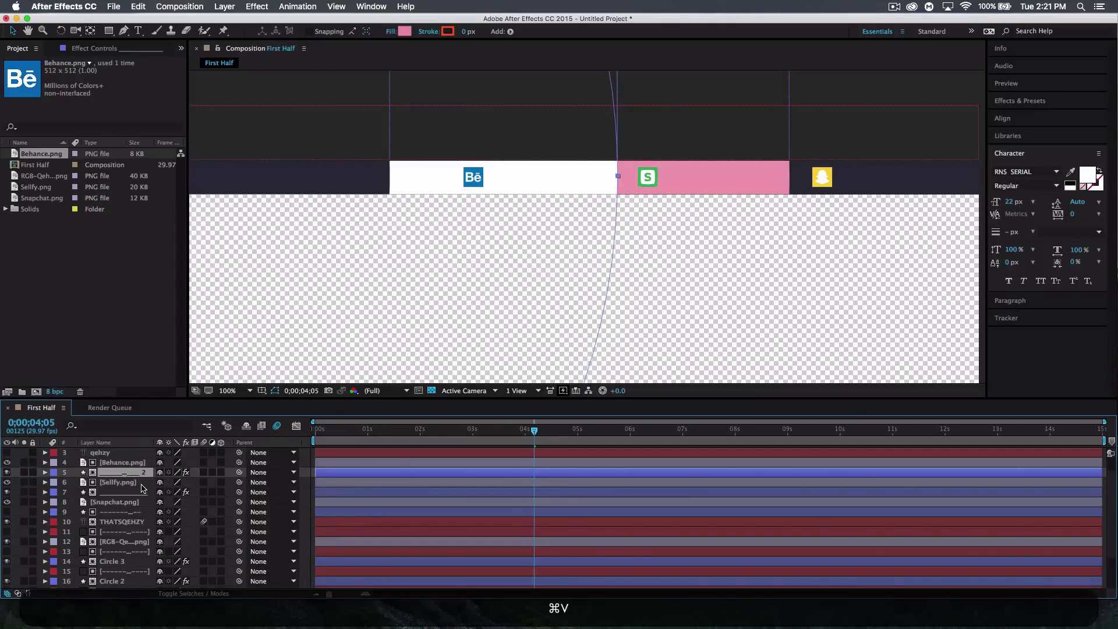
pyautogui.moveTo(118, 471); pyautogui.dragTo(124, 463)
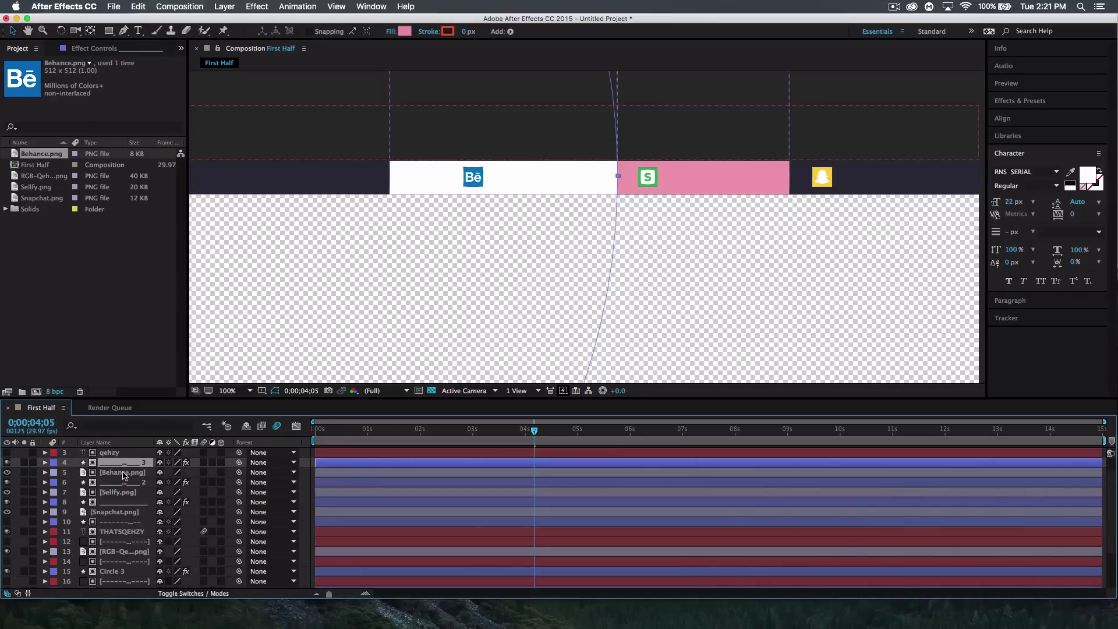
# Step: Set the three underscore-named circle layers to No Track Matte
pyautogui.press('F4')
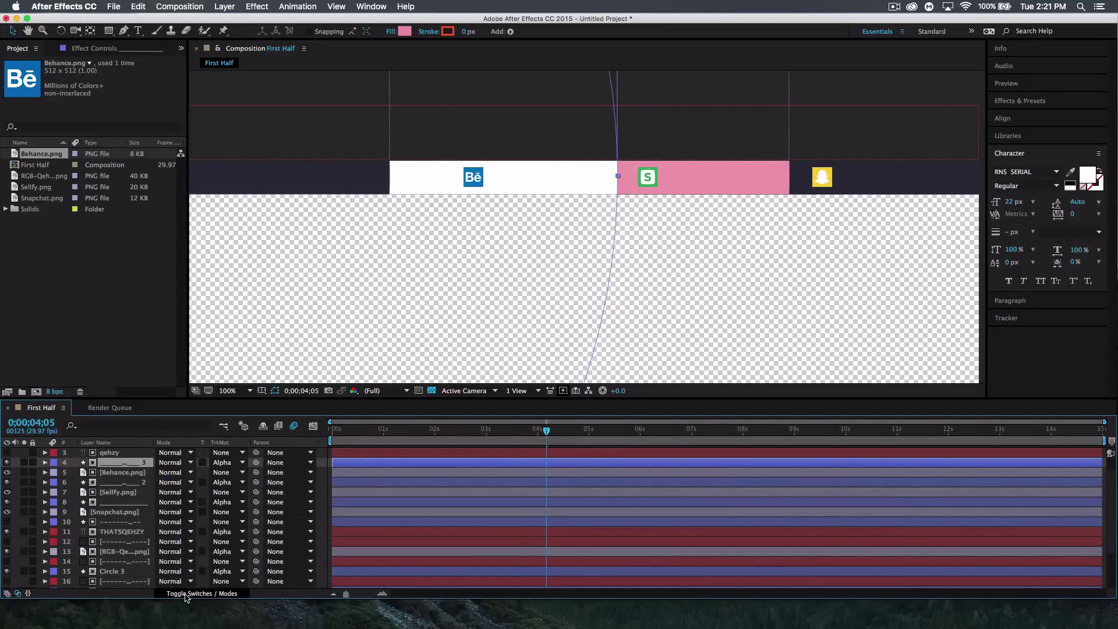
pyautogui.click(226, 463)
pyautogui.click(232, 474)
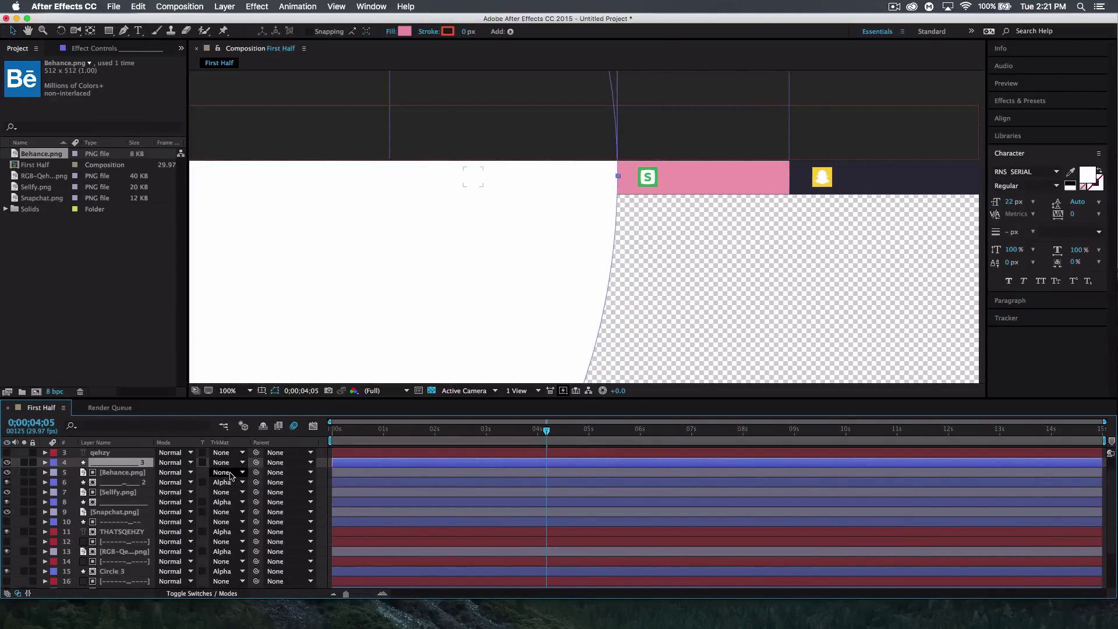
pyautogui.click(229, 486)
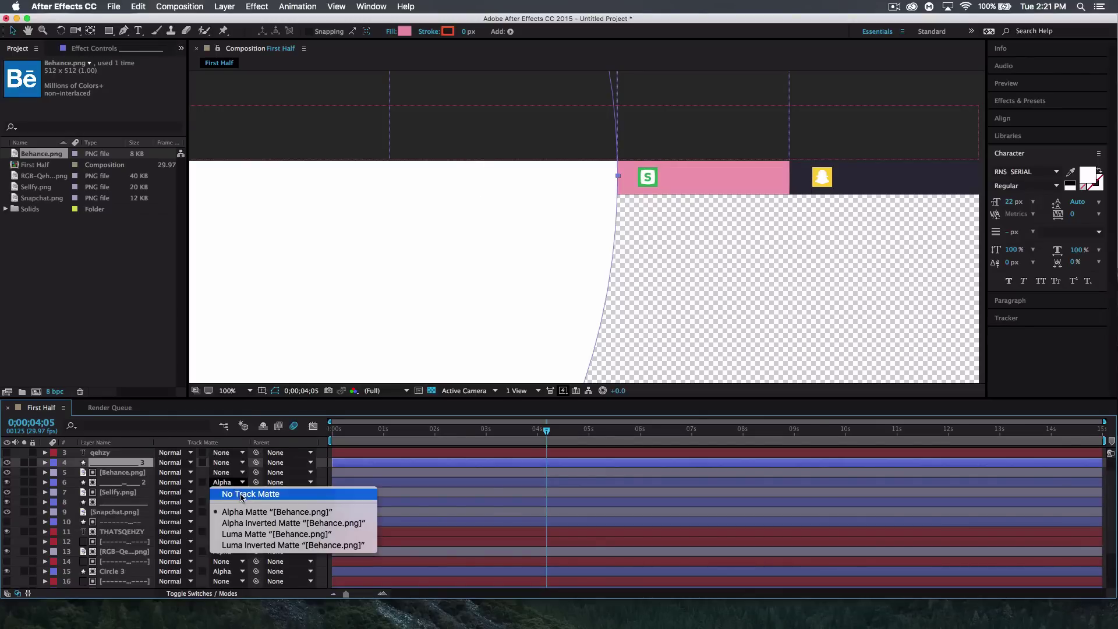
pyautogui.click(230, 494)
pyautogui.click(221, 503)
pyautogui.click(222, 513)
# Step: Apply an Alpha Matte to Snapchat.png, Sellfy.png and Behance.png, each using the underscore-named circle layer directly above it
pyautogui.click(223, 513)
pyautogui.click(235, 541)
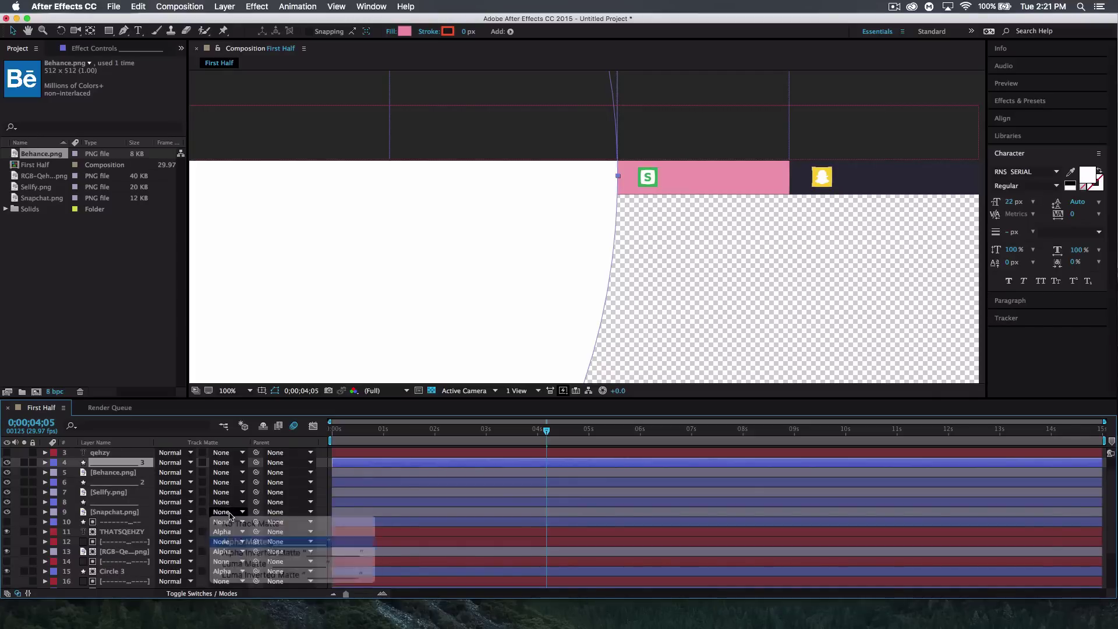
pyautogui.click(223, 492)
pyautogui.click(239, 521)
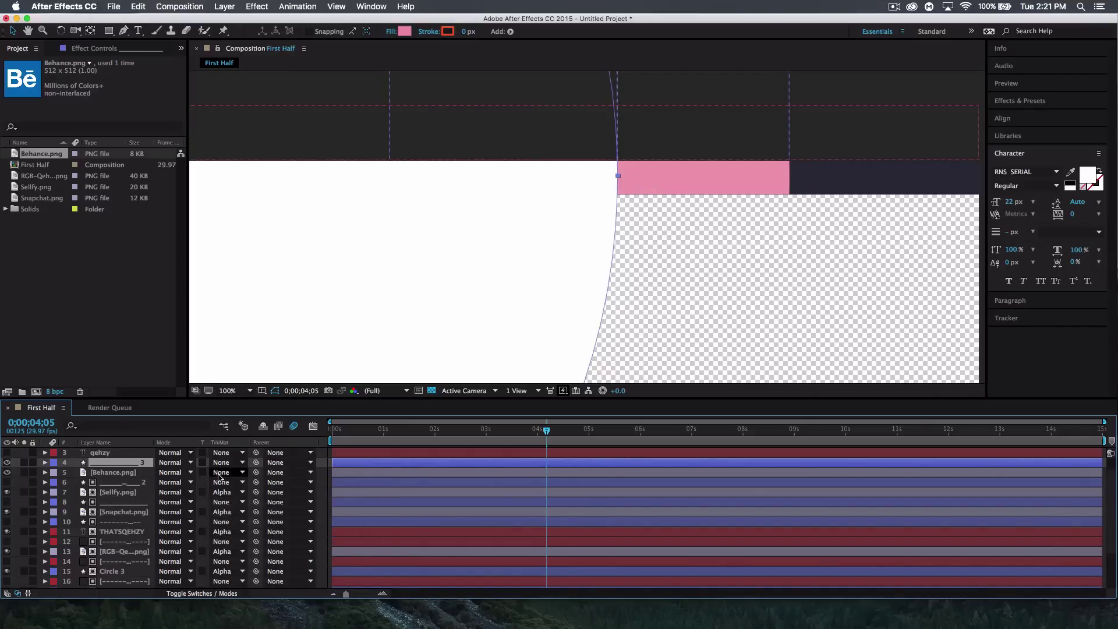
pyautogui.click(221, 473)
pyautogui.click(240, 504)
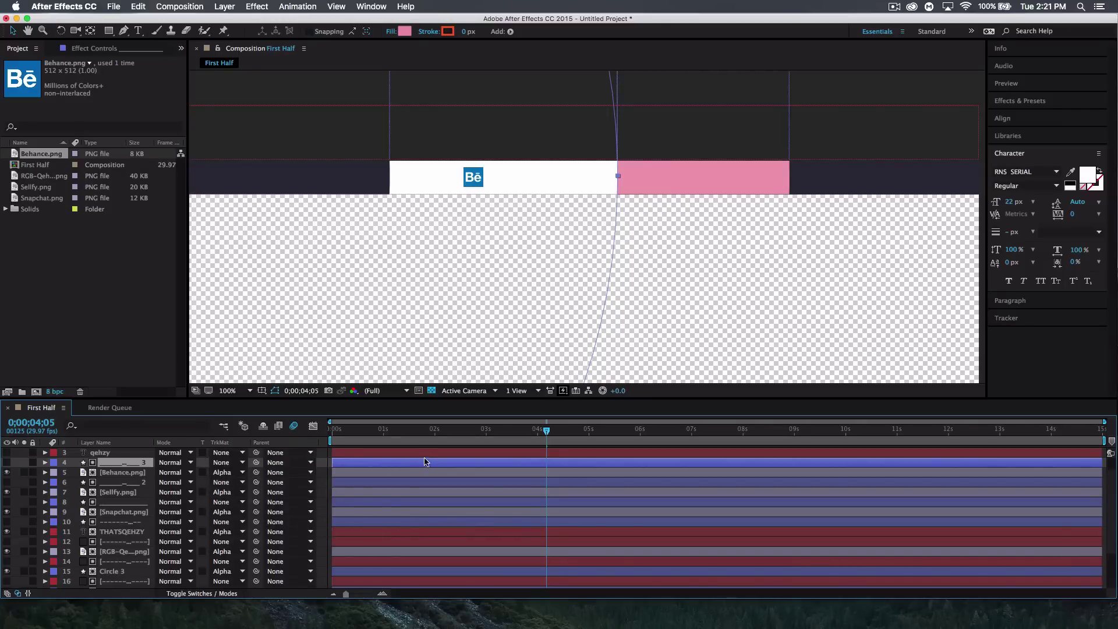
# Step: Scrub through the icon reveal to 0;00;04;21 and make the three qehzy text layers visible again
pyautogui.moveTo(547, 432); pyautogui.dragTo(556, 457)
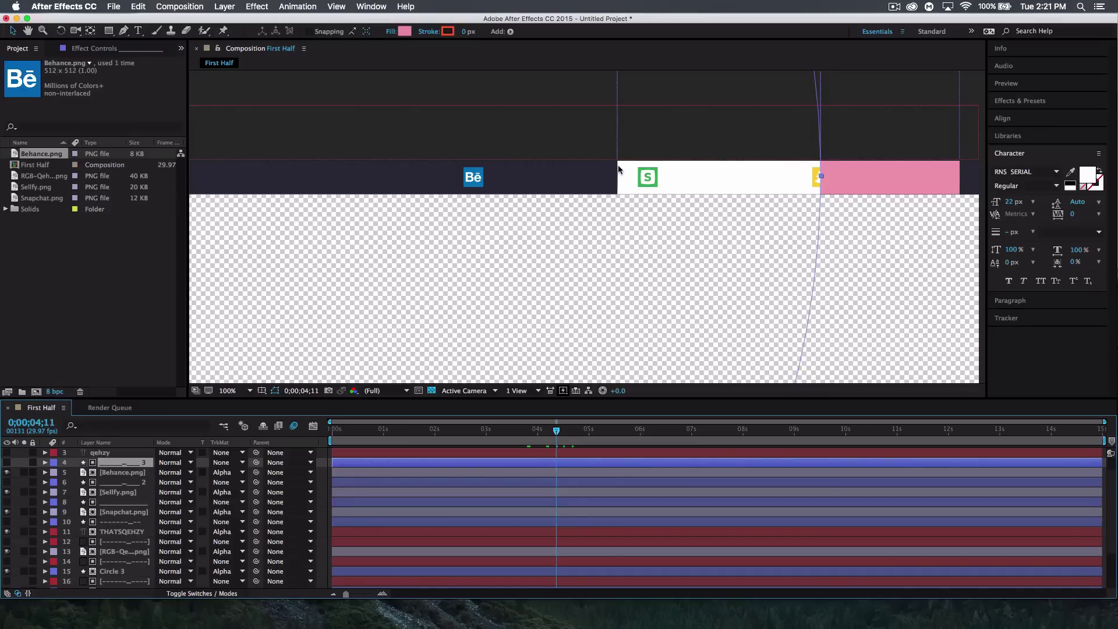
pyautogui.moveTo(557, 433)
pyautogui.mouseDown()
pyautogui.moveTo(535, 433)
pyautogui.moveTo(574, 434)
pyautogui.mouseUp()
pyautogui.scroll(2, 121, 511)
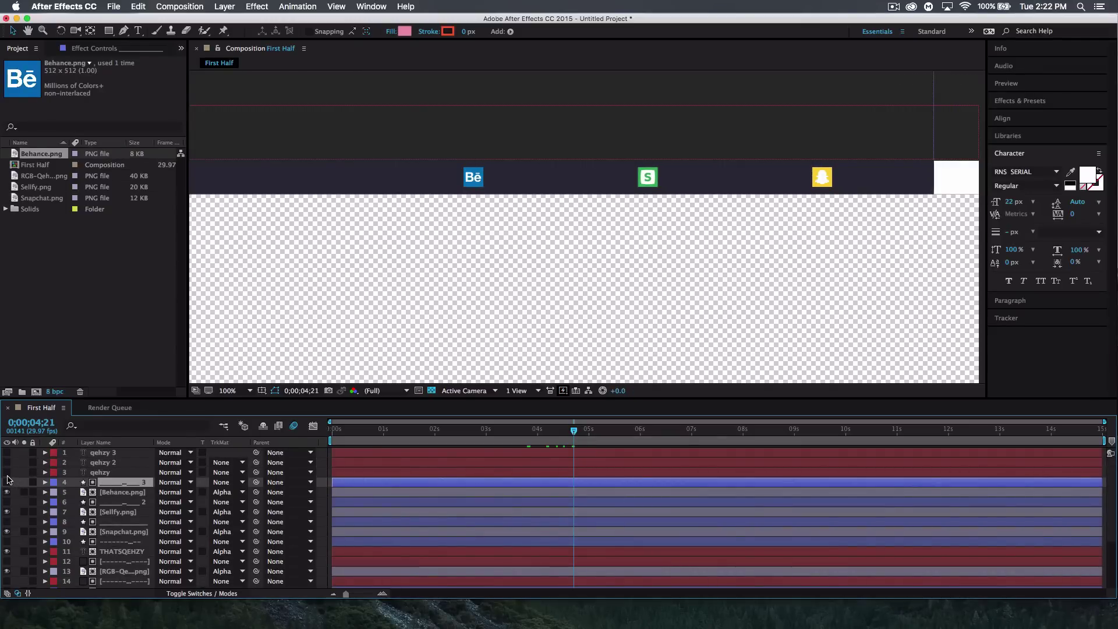
pyautogui.click(7, 473)
pyautogui.click(7, 462)
pyautogui.click(7, 453)
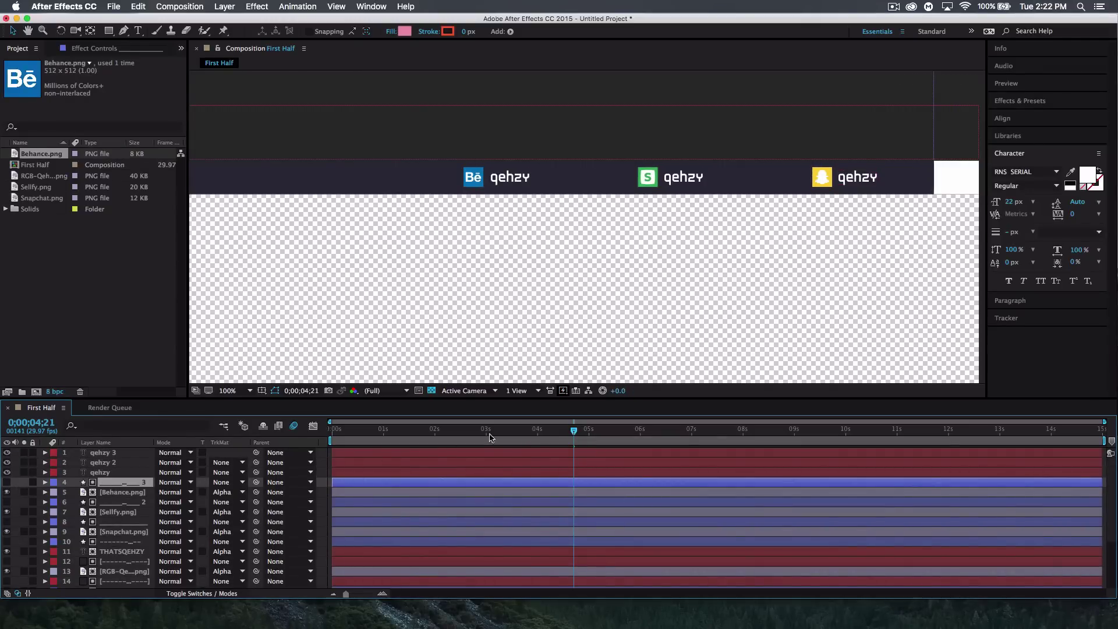
# Step: Add a Position keyframe at 0;00;04;12 to the qehzy text layer beside the Behance icon
pyautogui.moveTo(574, 431)
pyautogui.mouseDown()
pyautogui.moveTo(500, 441)
pyautogui.moveTo(587, 439)
pyautogui.mouseUp()
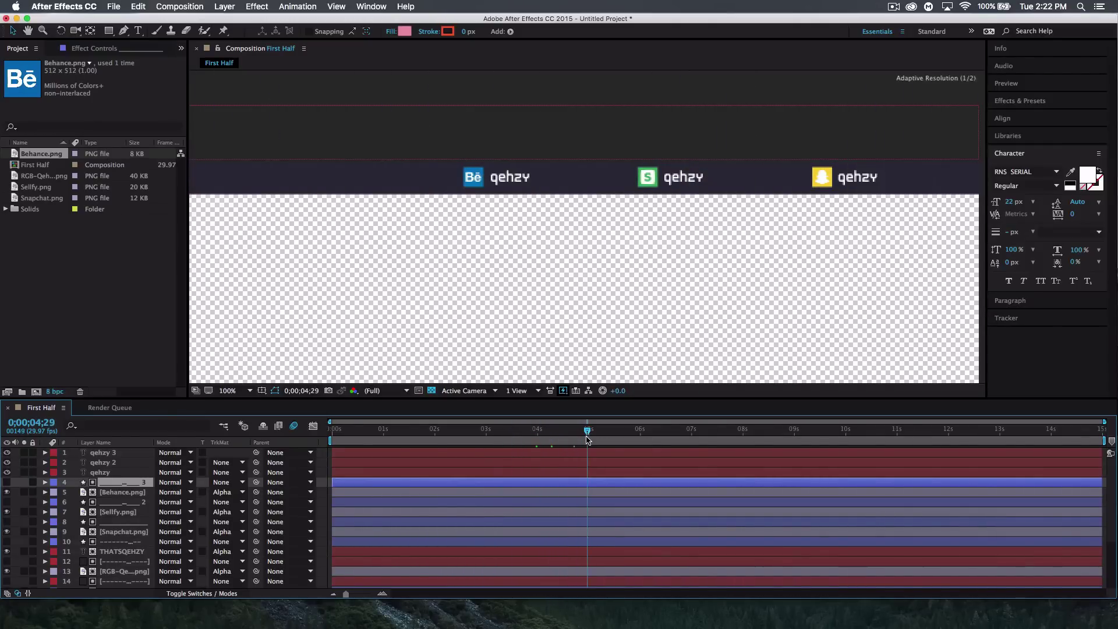
pyautogui.click(102, 472)
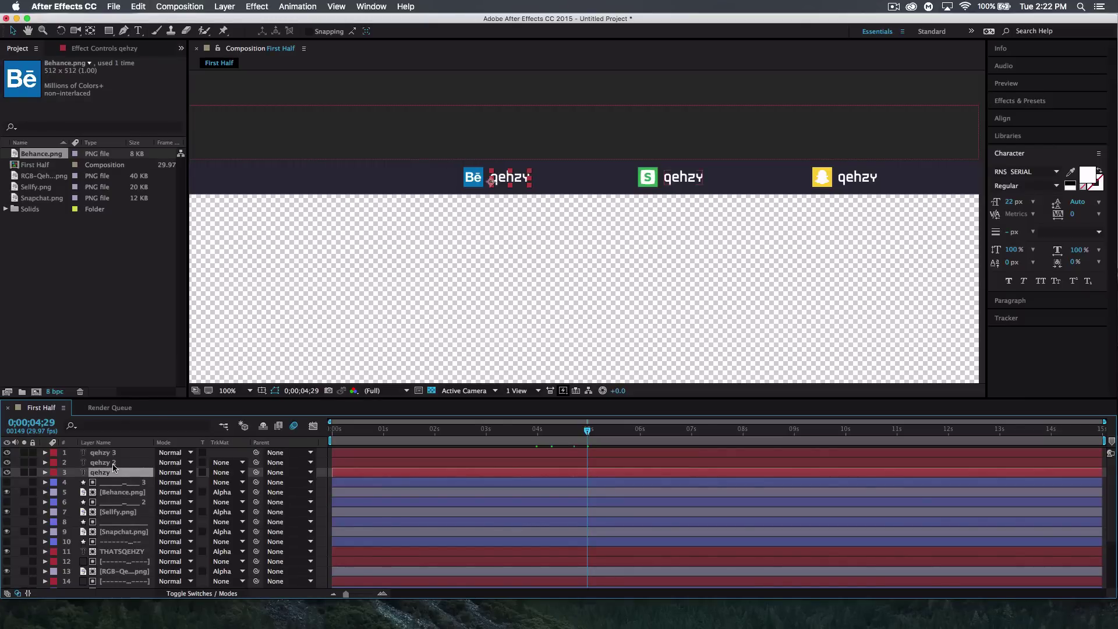
pyautogui.press('p')
pyautogui.moveTo(590, 423); pyautogui.dragTo(557, 442)
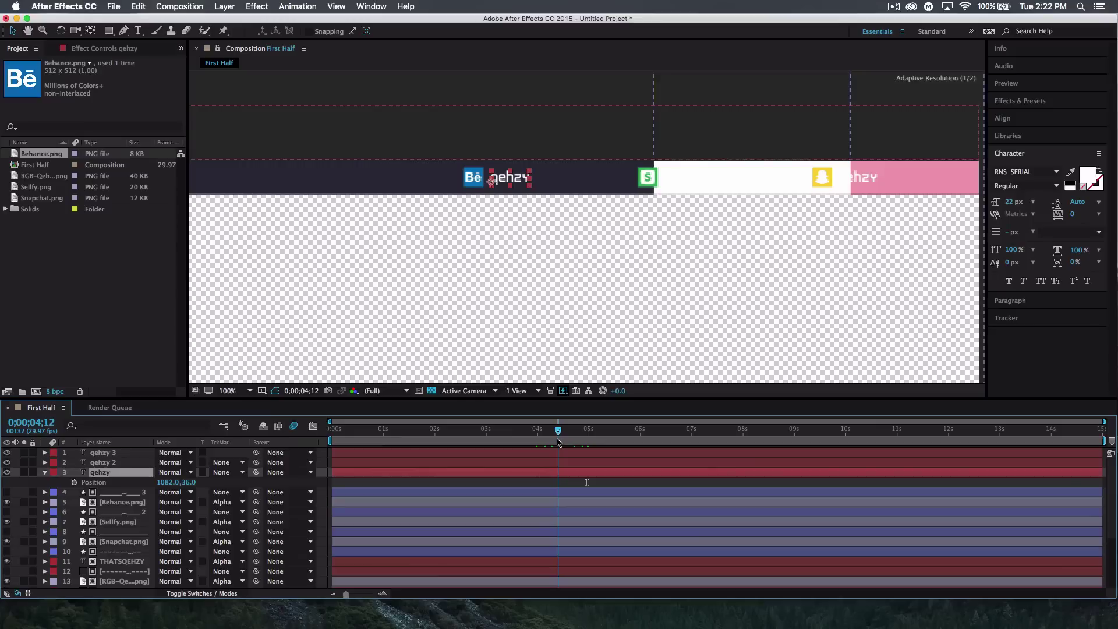
pyautogui.press('pageup')
pyautogui.press('pagedown')
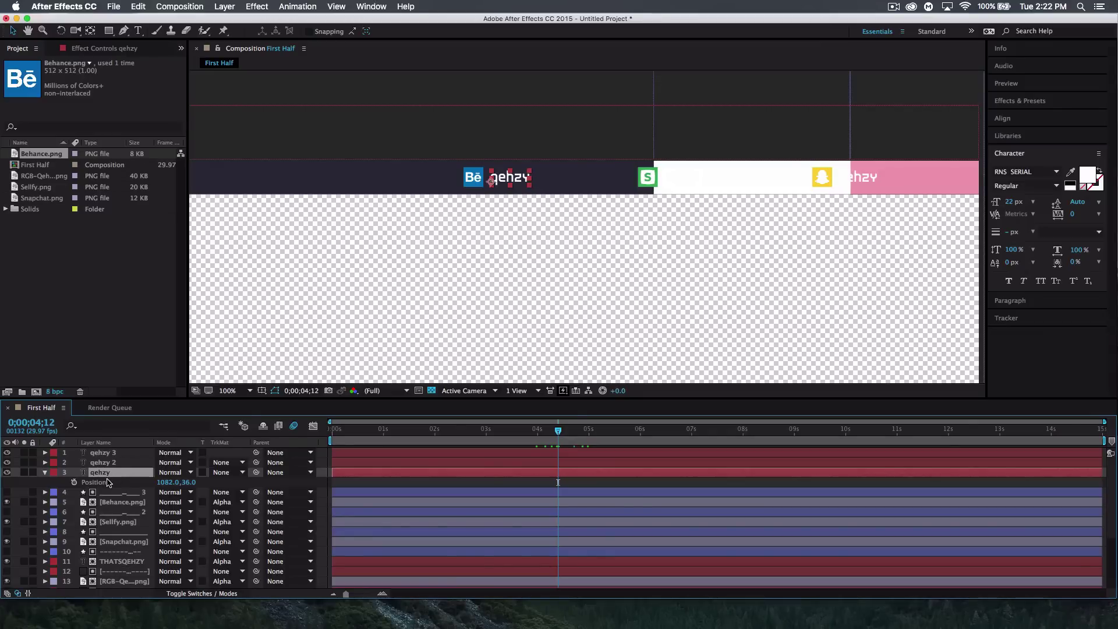
pyautogui.click(75, 482)
# Step: Shift the qehzy layer's Position keyframe to 0;00;04;26 and return the current time to 0;00;04;12
pyautogui.moveTo(559, 431); pyautogui.dragTo(583, 440)
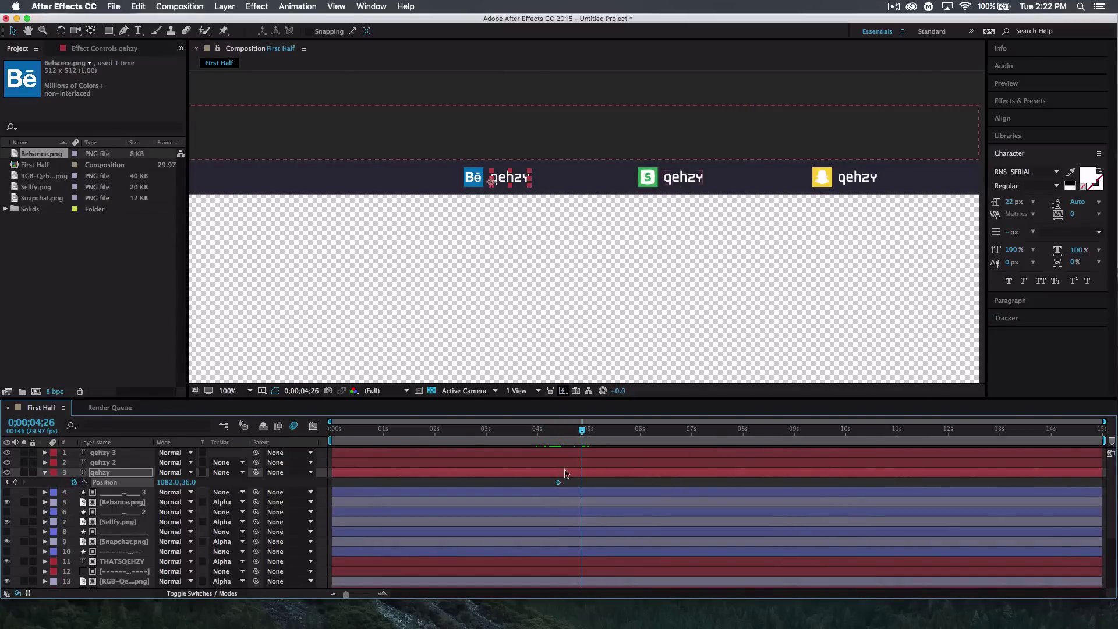
pyautogui.moveTo(559, 481); pyautogui.dragTo(583, 486)
pyautogui.moveTo(582, 432); pyautogui.dragTo(567, 433)
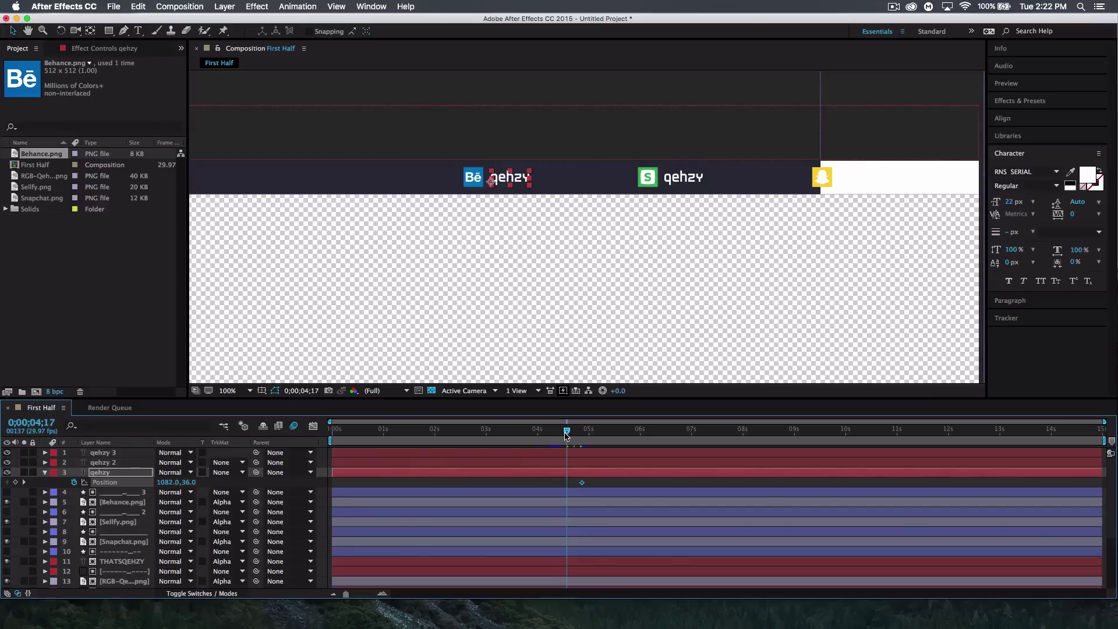
pyautogui.moveTo(566, 434); pyautogui.dragTo(558, 434)
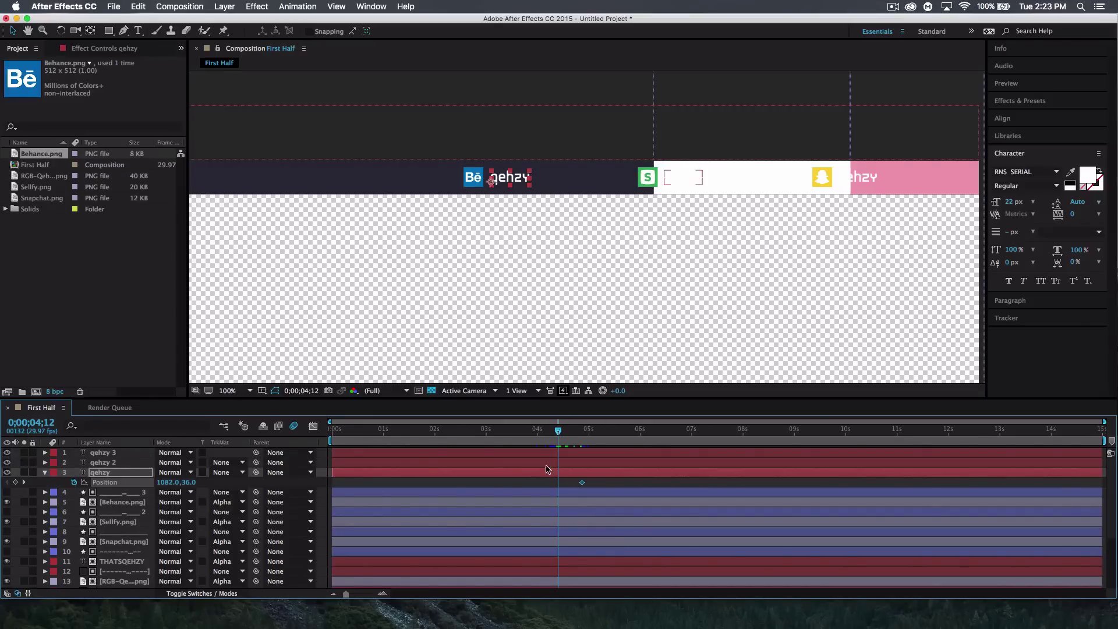
# Step: At 0;00;04;12, move the qehzy text horizontally to the other side of the Behance icon, at position 967, 36
pyautogui.click(521, 182)
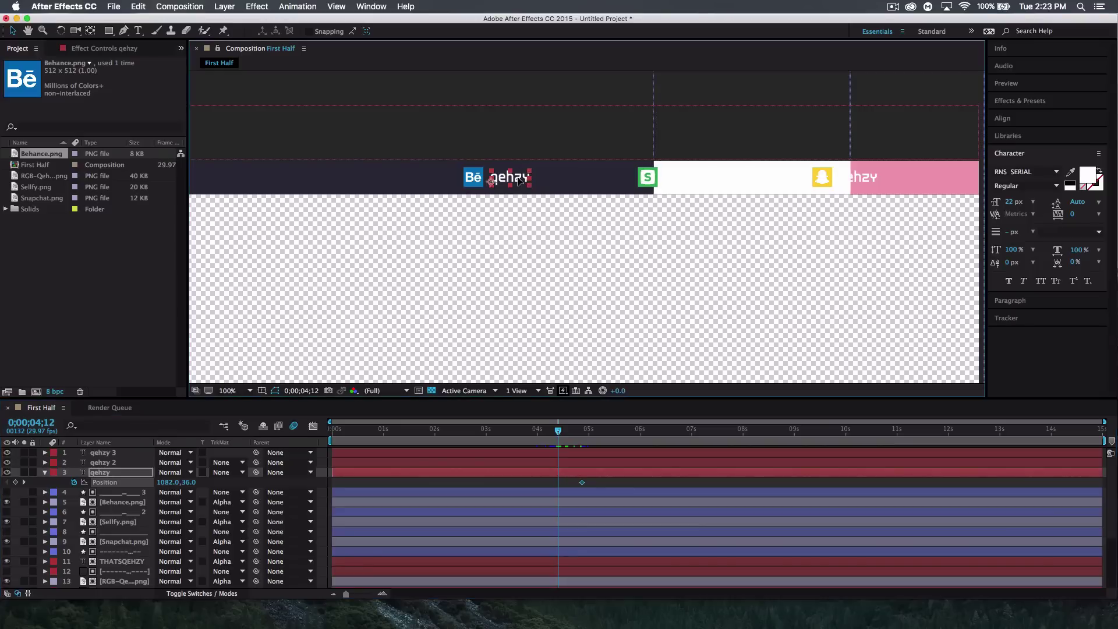
pyautogui.moveTo(522, 182); pyautogui.dragTo(452, 175)
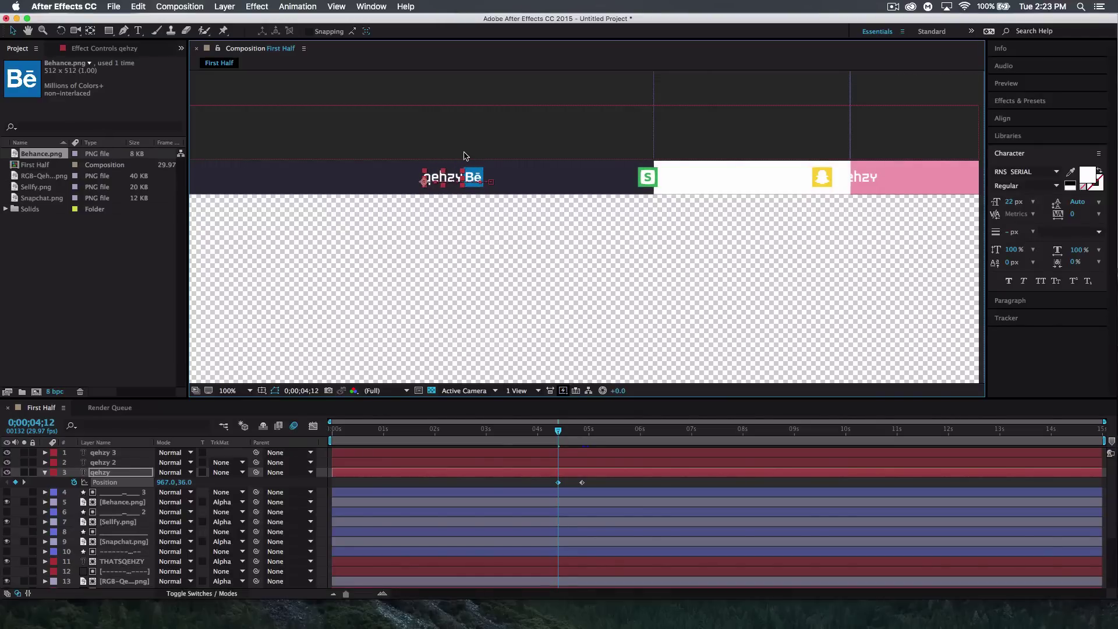
pyautogui.click(472, 236)
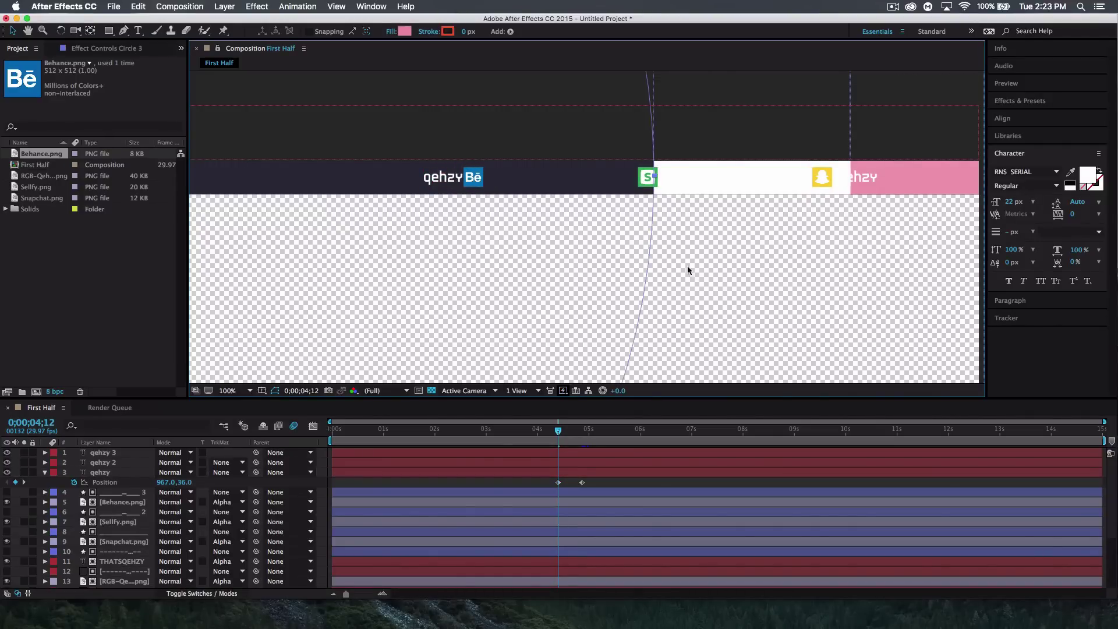
pyautogui.click(139, 471)
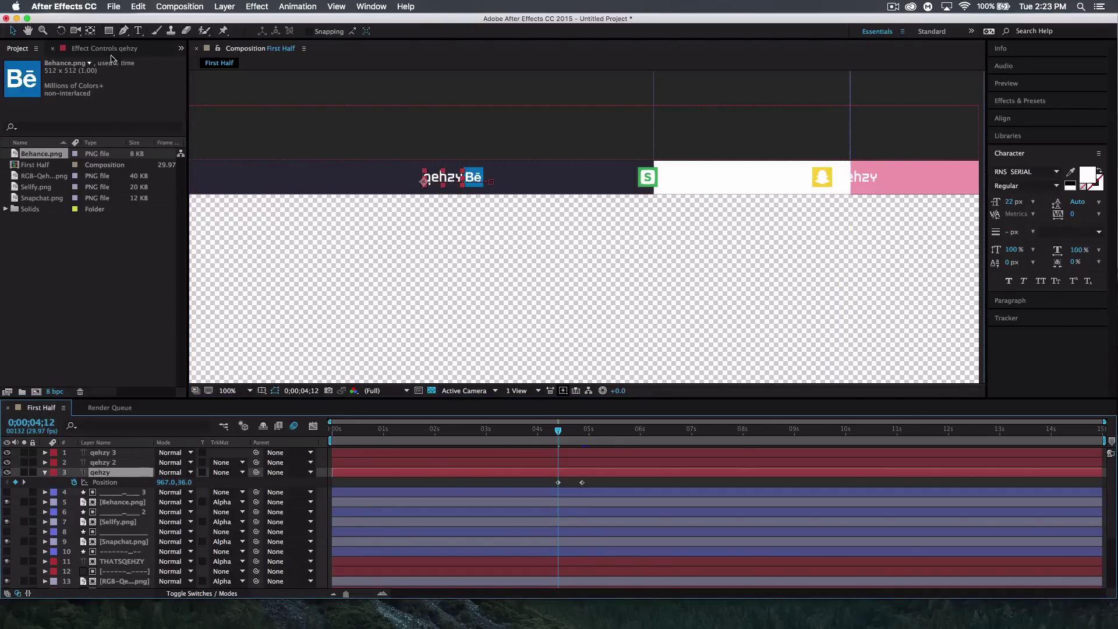
pyautogui.click(147, 428)
pyautogui.click(141, 442)
pyautogui.click(142, 454)
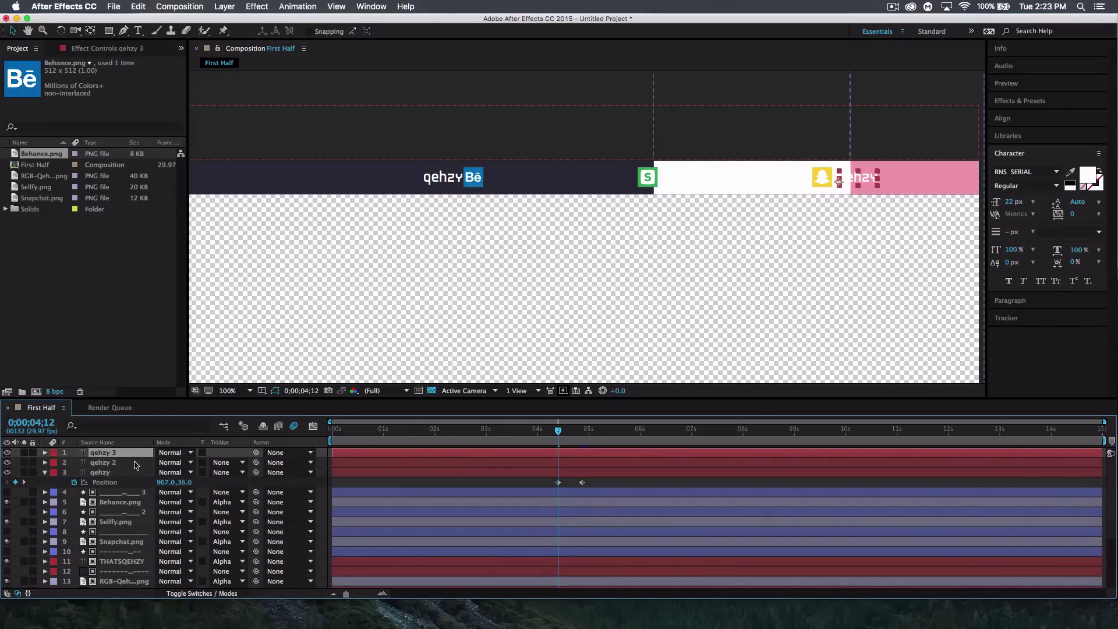
pyautogui.click(129, 473)
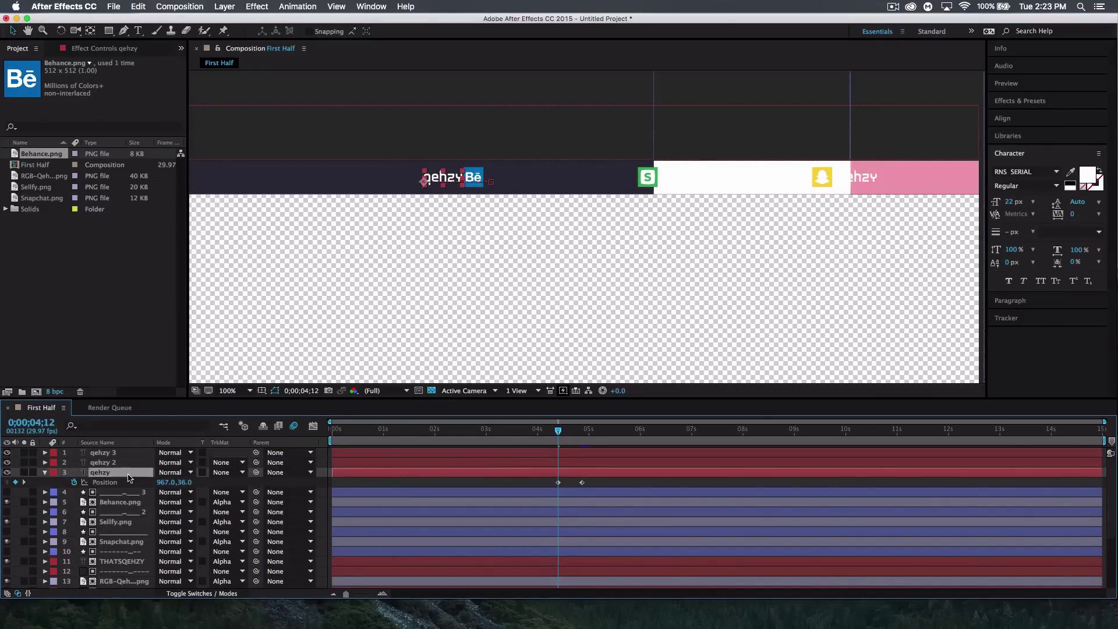
# Step: With no layer selected, draw a pink rectangle from the Behance icon's right edge to just short of the Sellfy icon
pyautogui.click(344, 483)
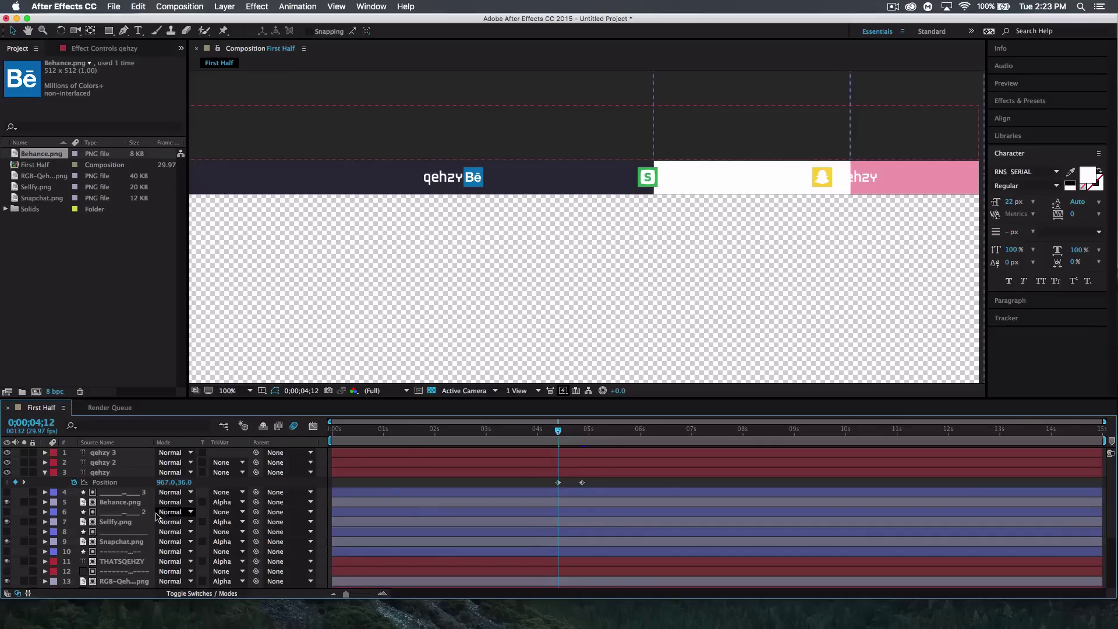
pyautogui.click(108, 31)
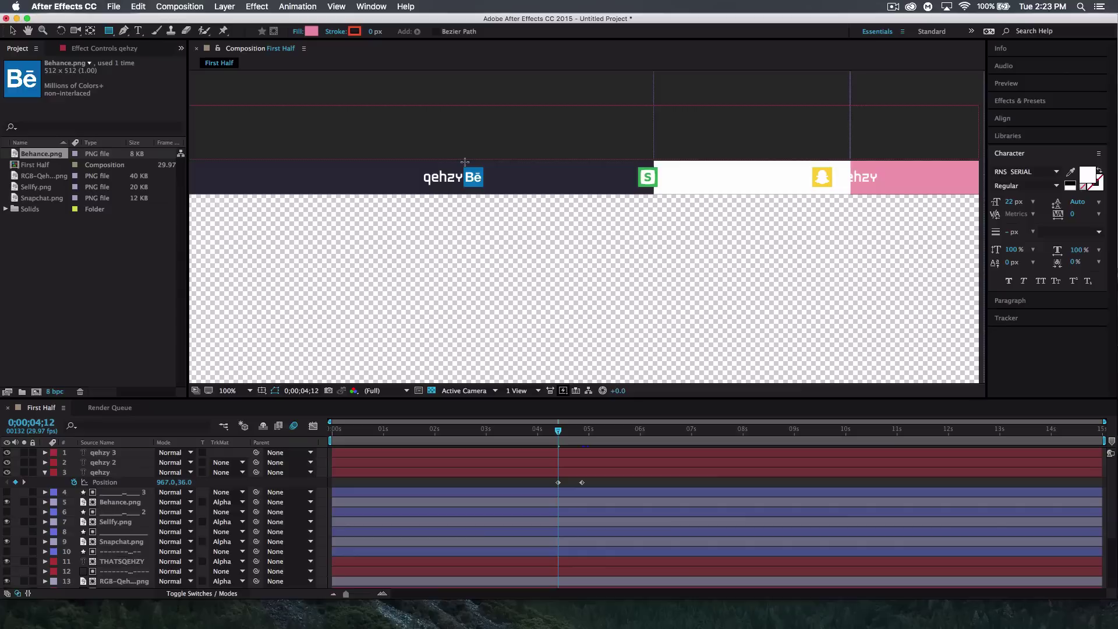
pyautogui.press('super+equal')
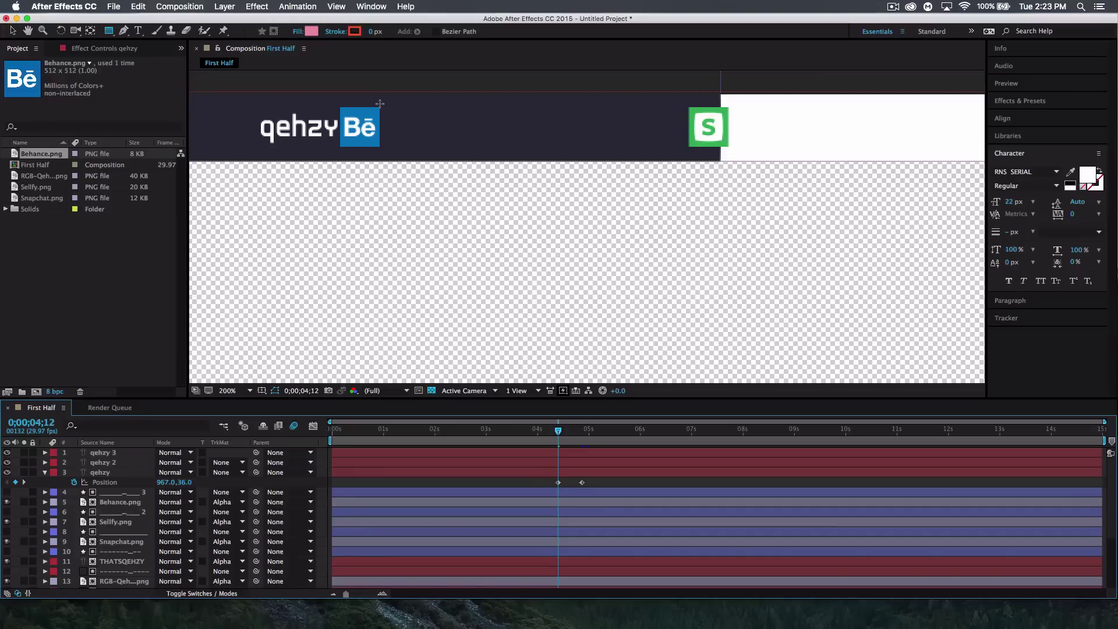
pyautogui.moveTo(379, 102)
pyautogui.mouseDown()
pyautogui.moveTo(390, 131)
pyautogui.moveTo(421, 149)
pyautogui.moveTo(656, 153)
pyautogui.mouseUp()
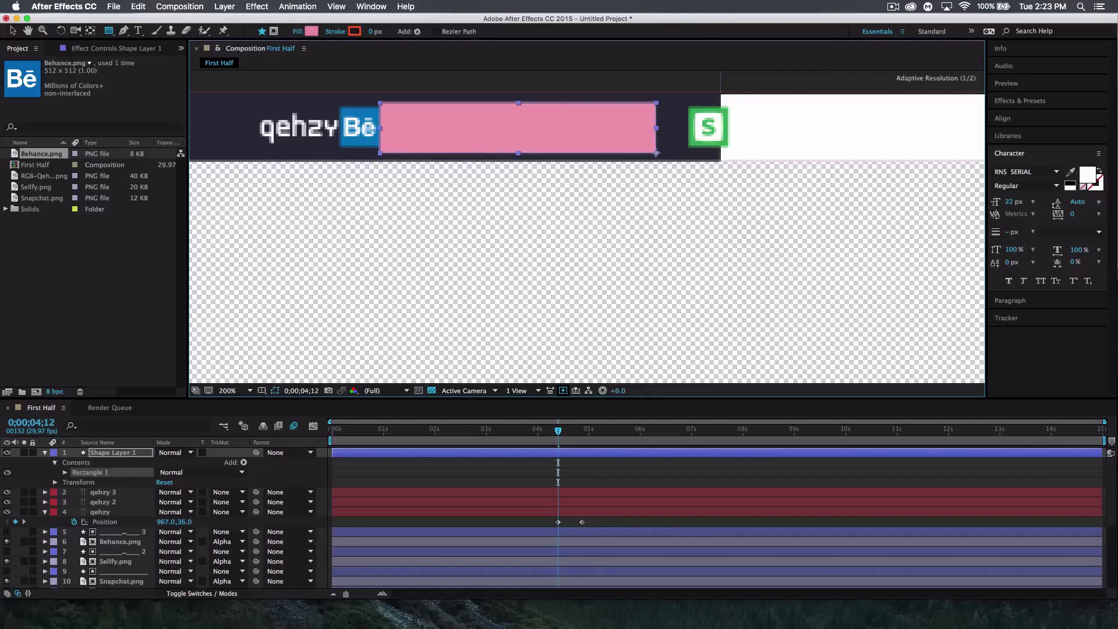
pyautogui.click(12, 30)
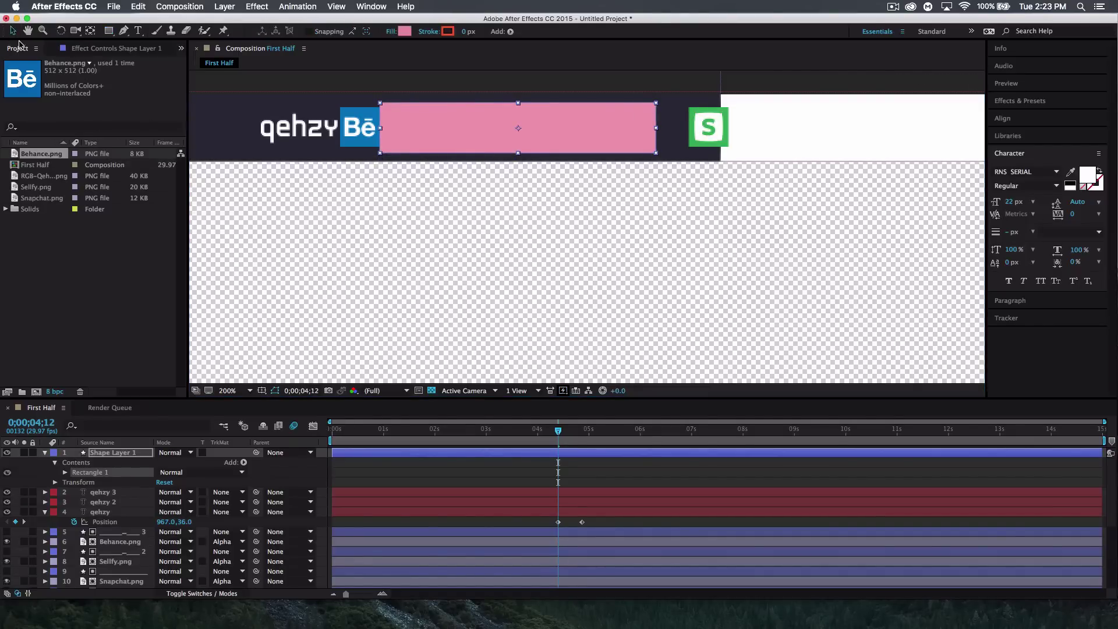
# Step: Place Shape Layer 1 directly above the qehzy layer and set qehzy's track matte to Alpha Matte "Shape Layer 1"
pyautogui.click(44, 454)
pyautogui.moveTo(107, 453); pyautogui.dragTo(98, 481)
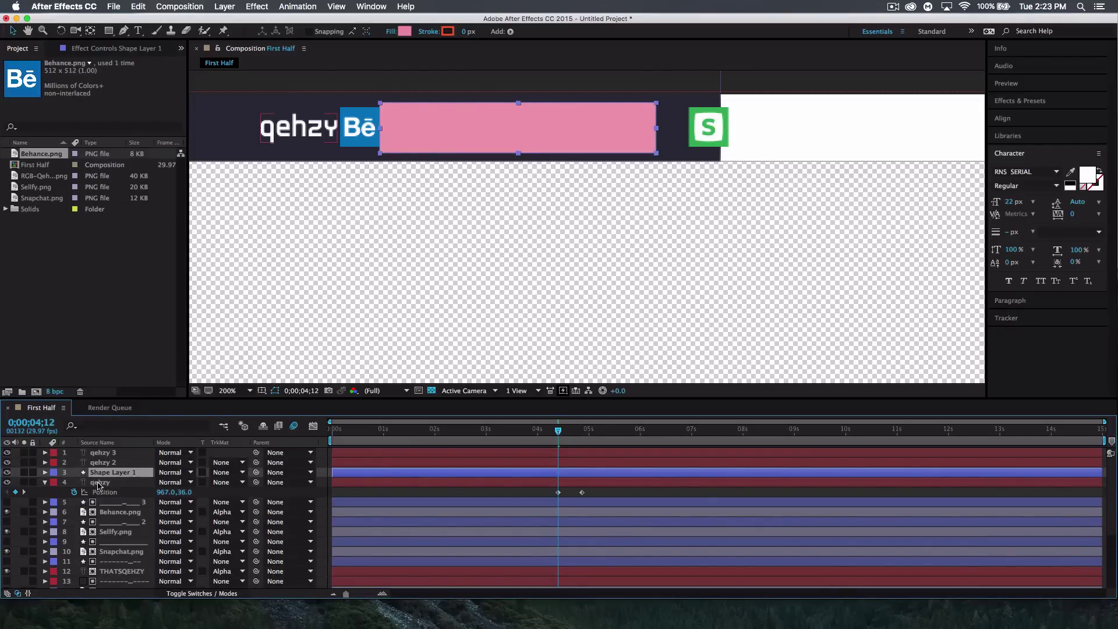
pyautogui.click(102, 485)
pyautogui.click(239, 485)
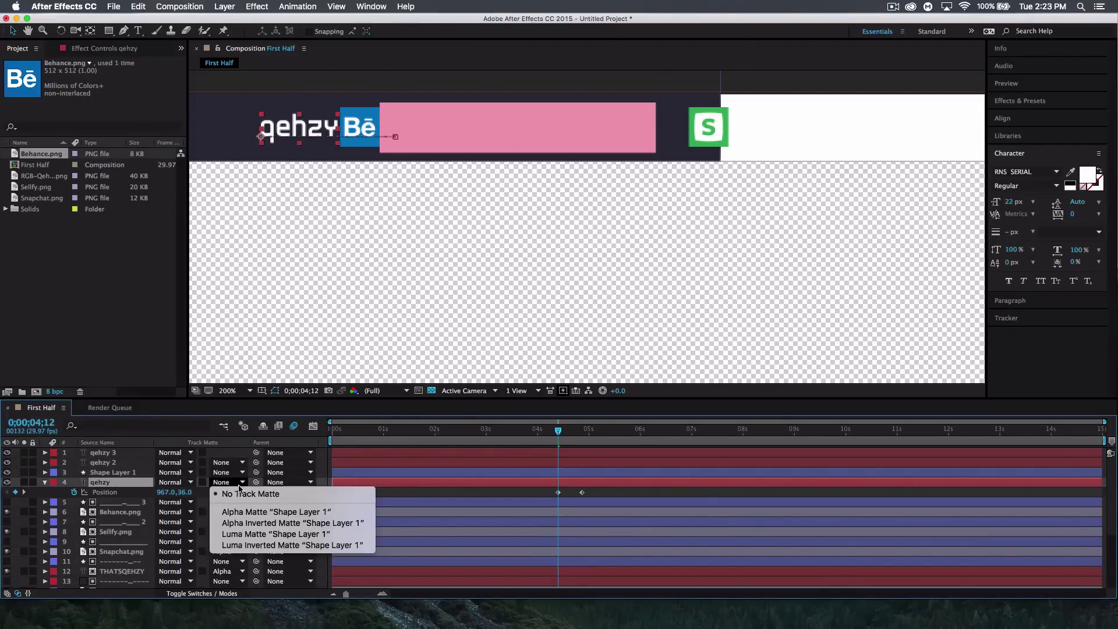
pyautogui.click(246, 513)
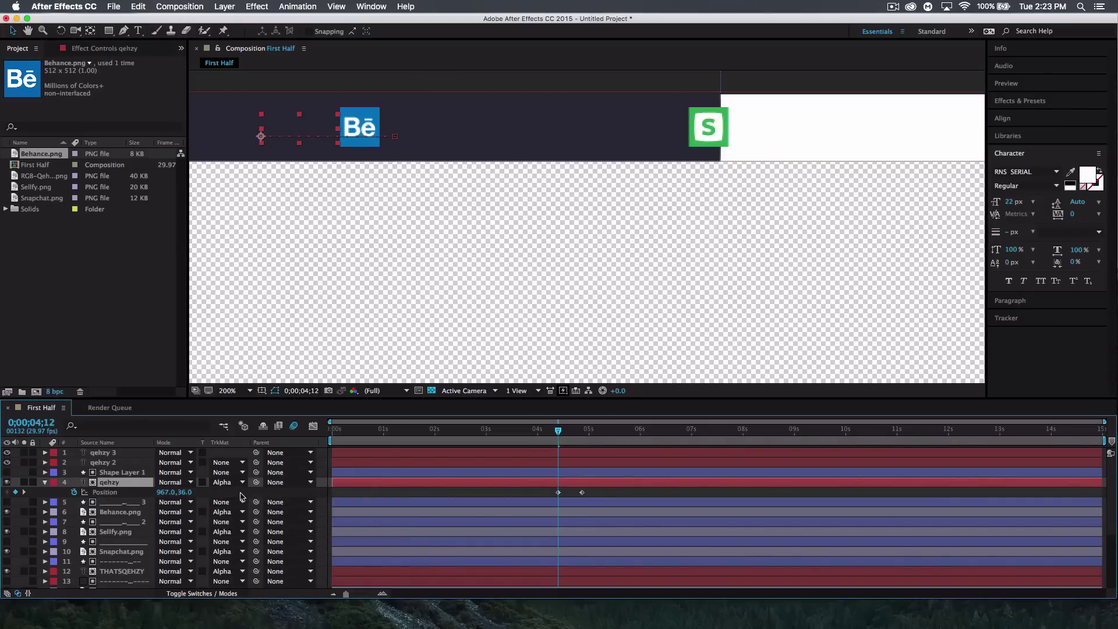
# Step: Preview the matted qehzy label's slide-out from 0;00;04;04
pyautogui.moveTo(557, 432)
pyautogui.mouseDown()
pyautogui.moveTo(590, 433)
pyautogui.moveTo(545, 438)
pyautogui.mouseUp()
pyautogui.press('space')
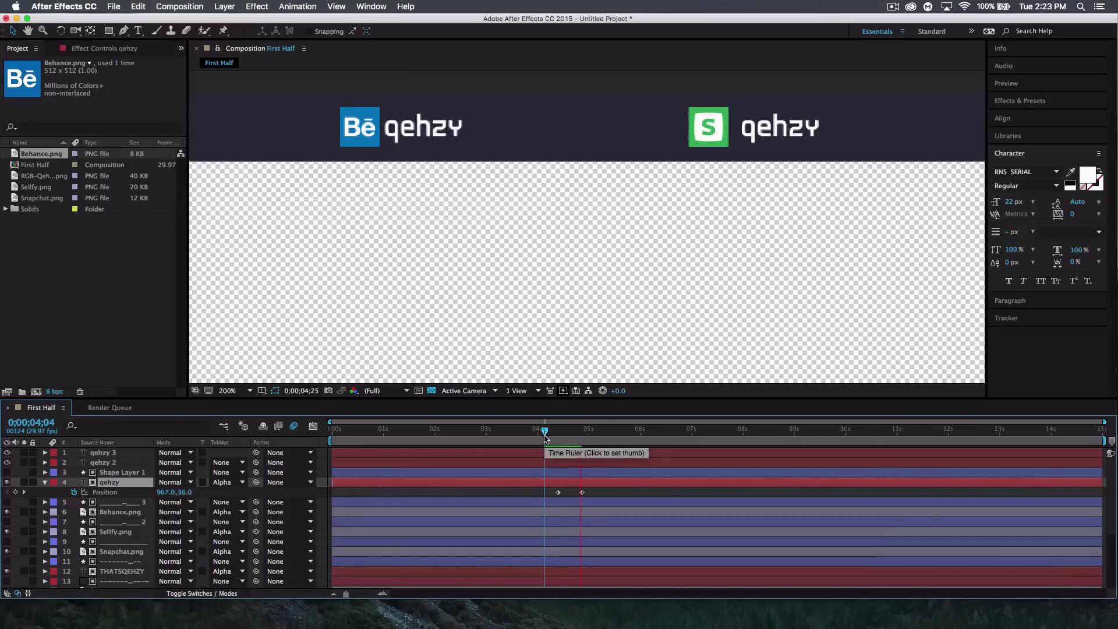
pyautogui.press('space')
# Step: Apply Easy Ease to qehzy's two Position keyframes and lengthen the last keyframe's influence in the speed graph for a slower finish
pyautogui.moveTo(590, 432); pyautogui.dragTo(581, 433)
pyautogui.click(599, 496)
pyautogui.moveTo(555, 493); pyautogui.dragTo(594, 495)
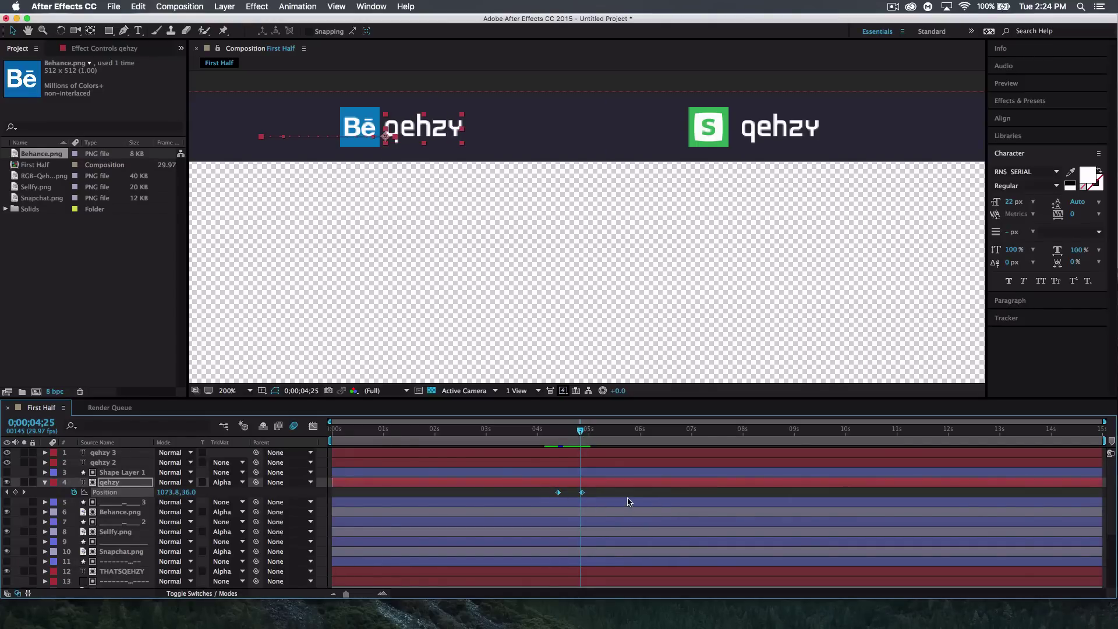
pyautogui.press('F9')
pyautogui.click(312, 426)
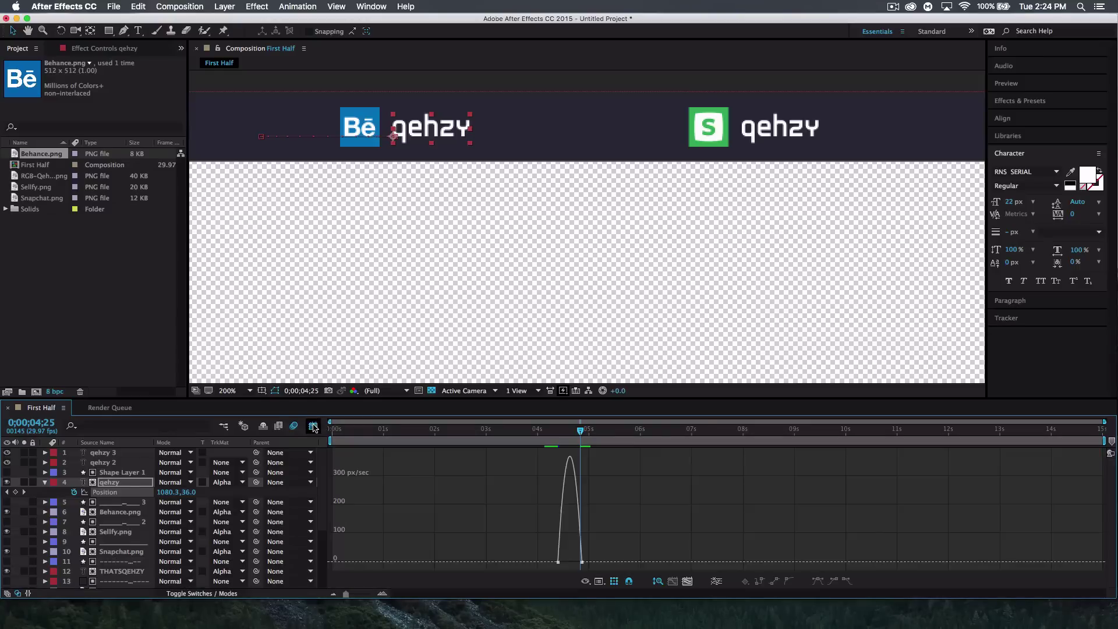
pyautogui.click(582, 562)
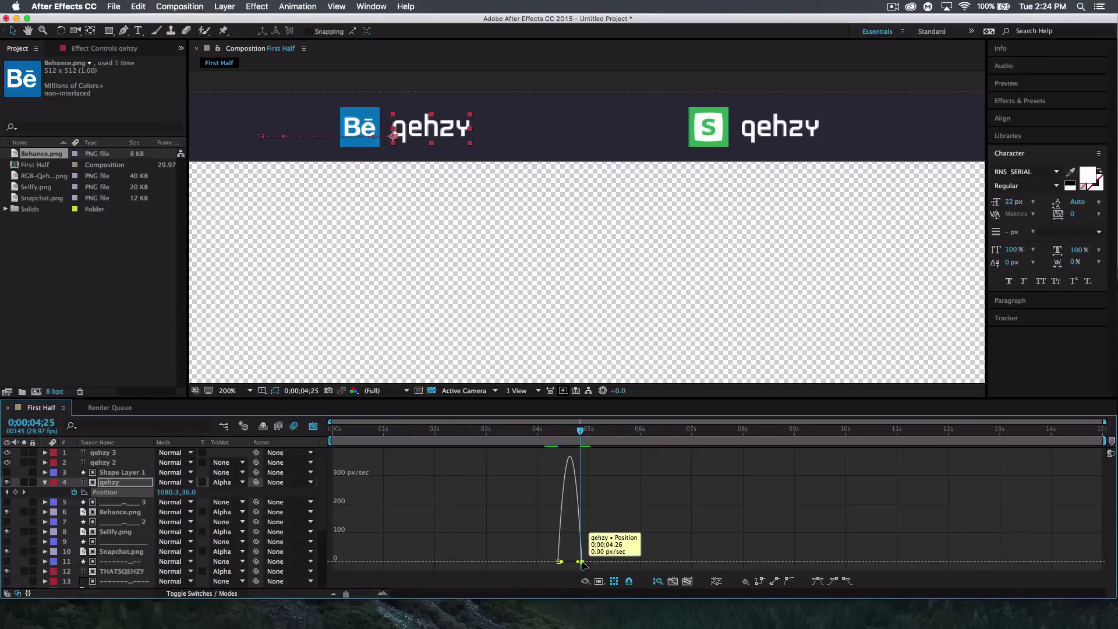
pyautogui.moveTo(579, 562); pyautogui.dragTo(574, 563)
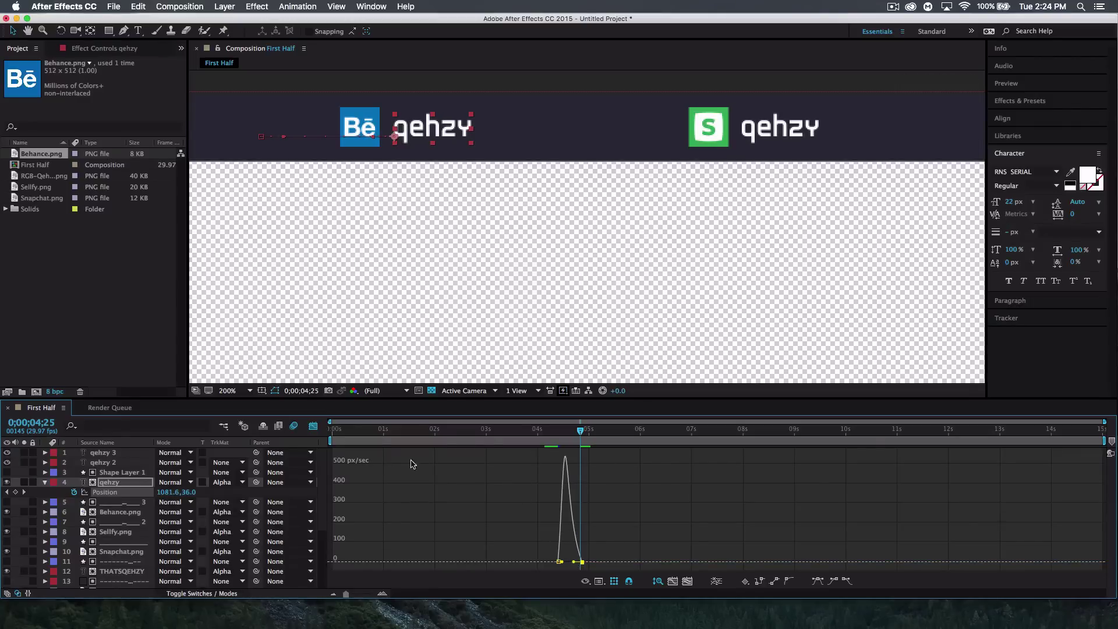
pyautogui.click(313, 426)
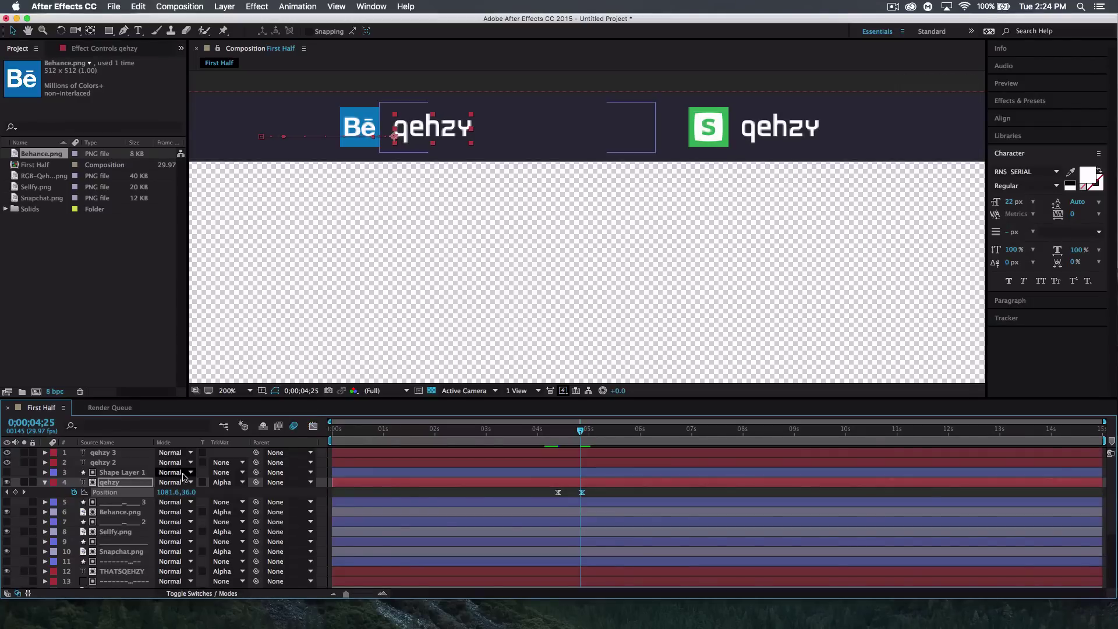
# Step: Enable motion blur on the qehzy layer and preview its reveal from 0;00;03;04
pyautogui.click(197, 594)
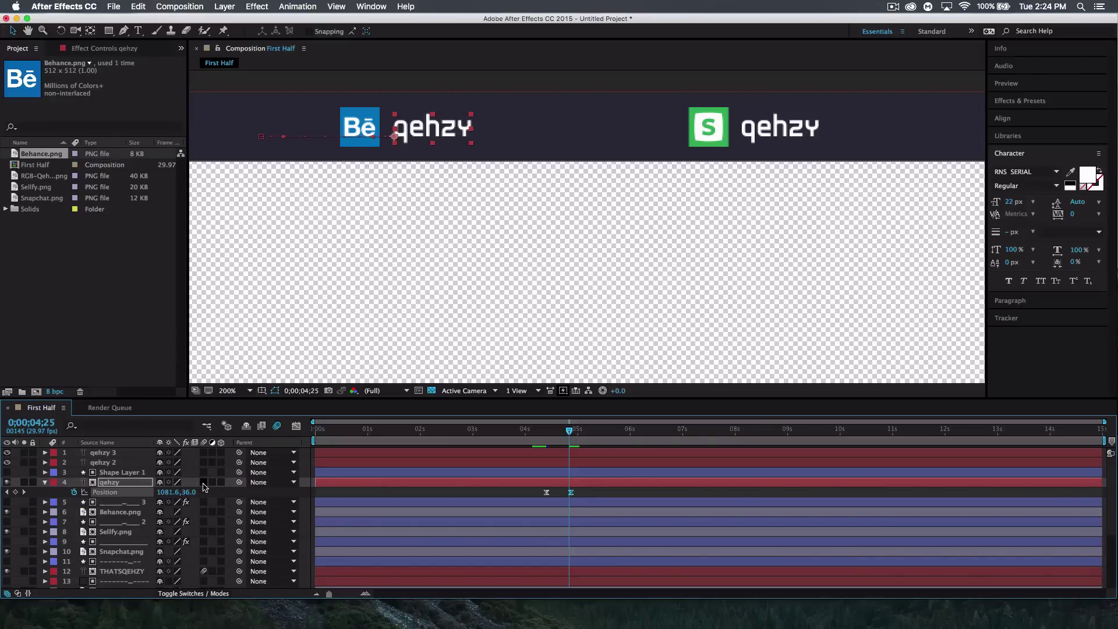
pyautogui.click(224, 593)
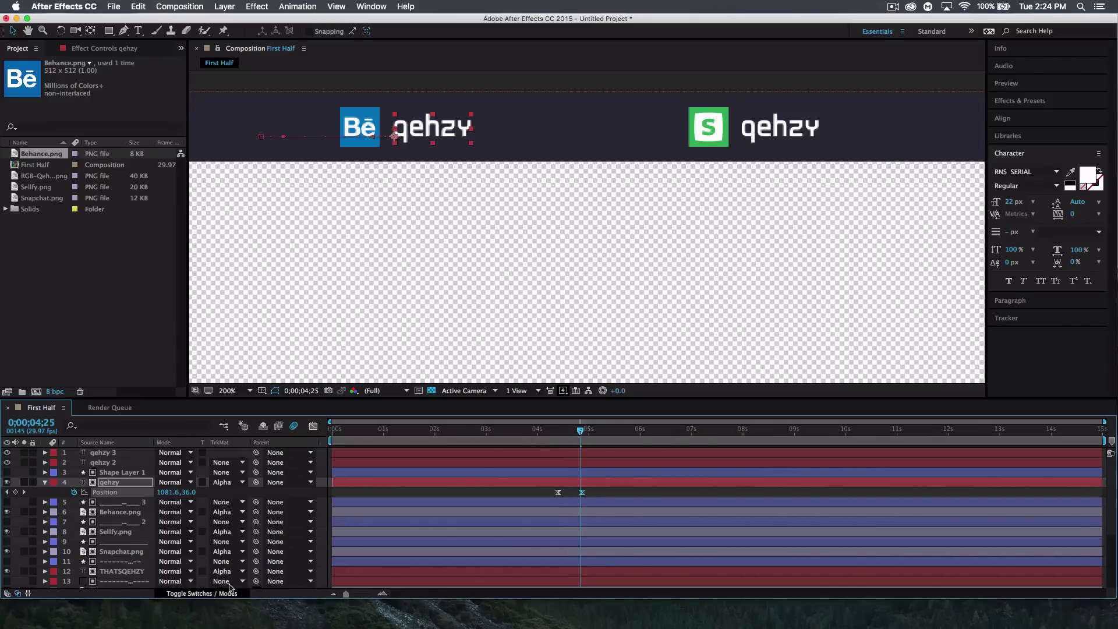
pyautogui.moveTo(508, 430)
pyautogui.mouseDown()
pyautogui.moveTo(466, 437)
pyautogui.moveTo(493, 438)
pyautogui.mouseUp()
pyautogui.press('space')
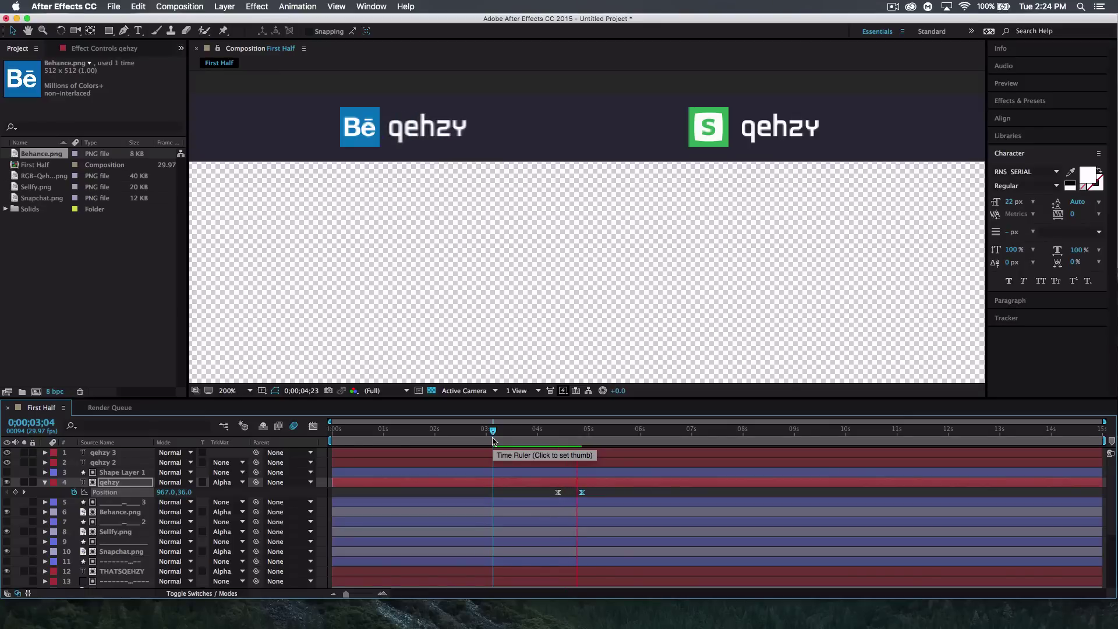
pyautogui.press('space')
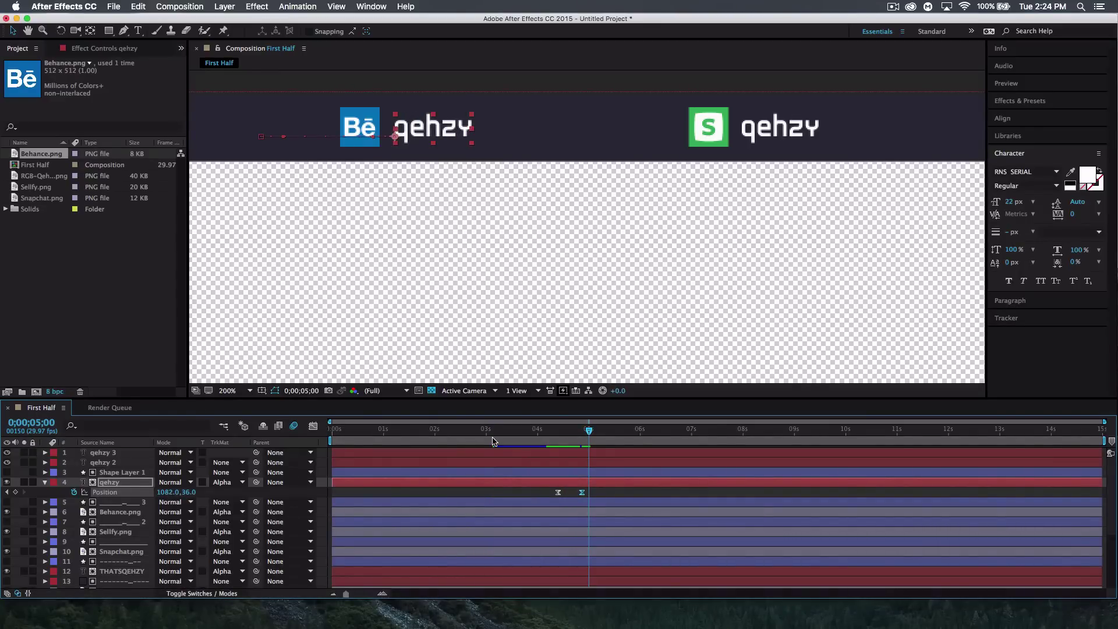
# Step: Delete the old qehzy 2 and qehzy 3 layers and duplicate the Shape Layer 1 and qehzy pair
pyautogui.click(108, 463)
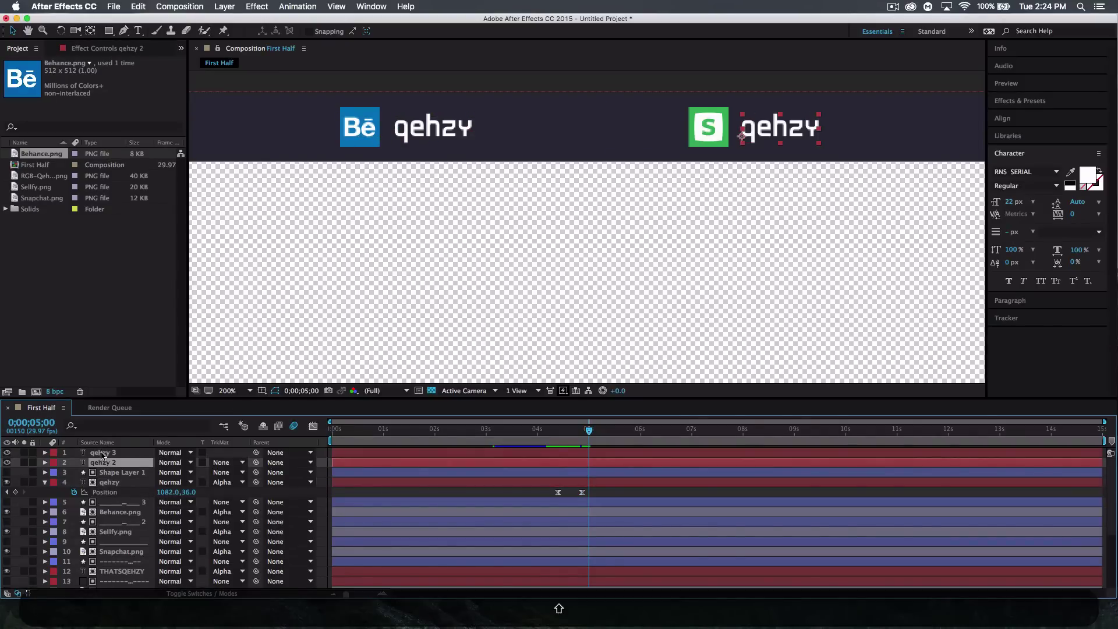
pyautogui.keyDown('shift'); pyautogui.click(103, 453); pyautogui.keyUp('shift')
pyautogui.press('BackSpace')
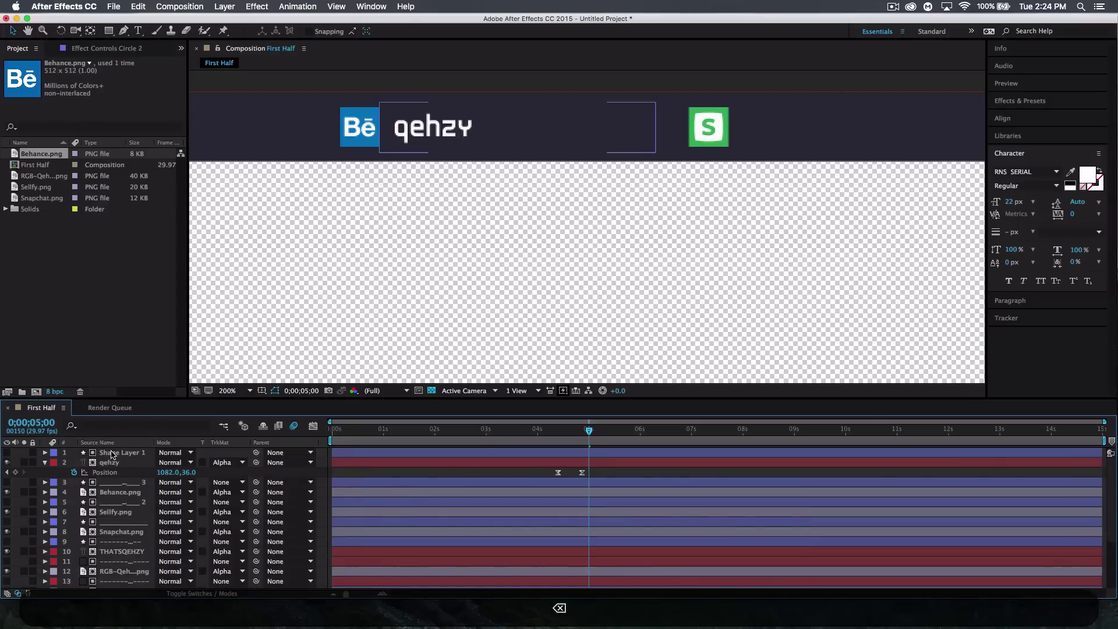
pyautogui.click(108, 454)
pyautogui.keyDown('shift'); pyautogui.click(111, 465); pyautogui.keyUp('shift')
pyautogui.press('super+c')
pyautogui.press('super+v')
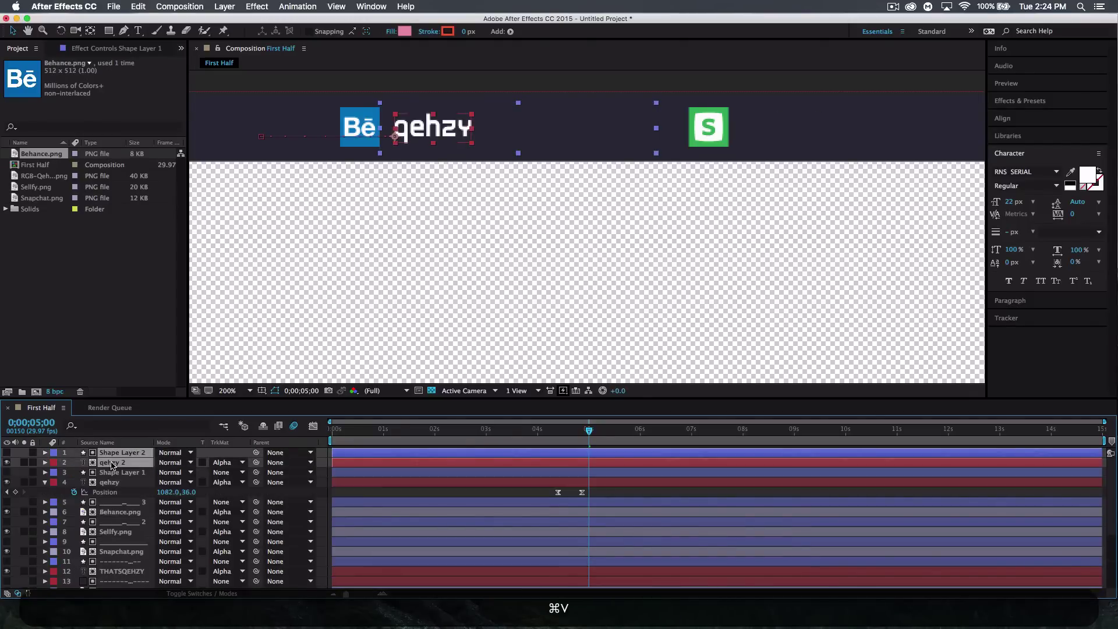
pyautogui.click(117, 466)
pyautogui.moveTo(116, 466); pyautogui.dragTo(114, 453)
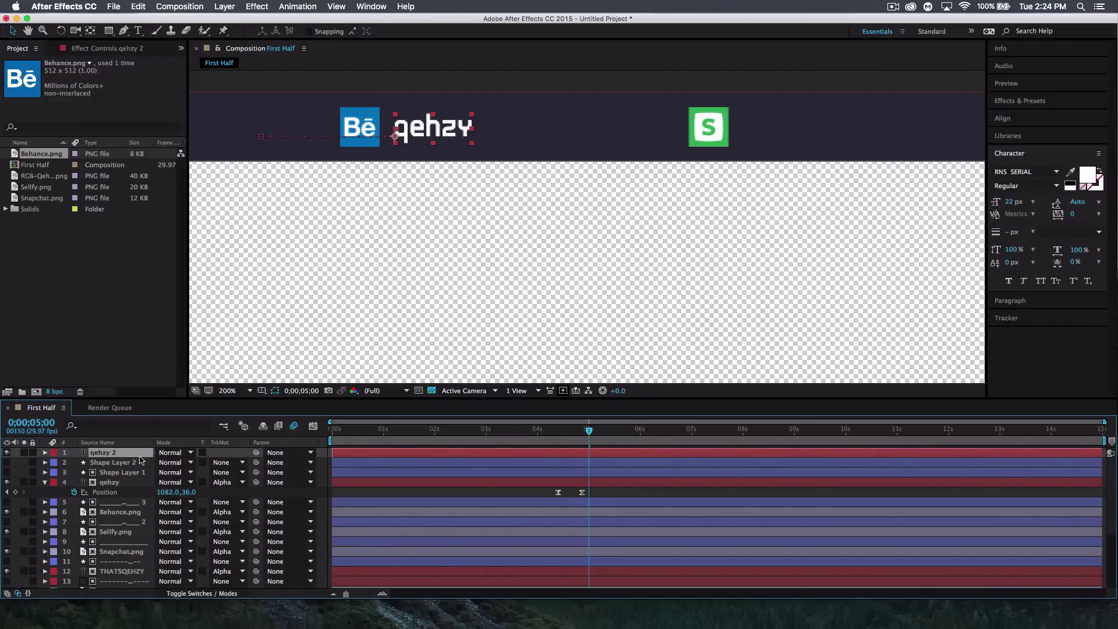
pyautogui.click(127, 472)
pyautogui.moveTo(110, 454); pyautogui.dragTo(109, 465)
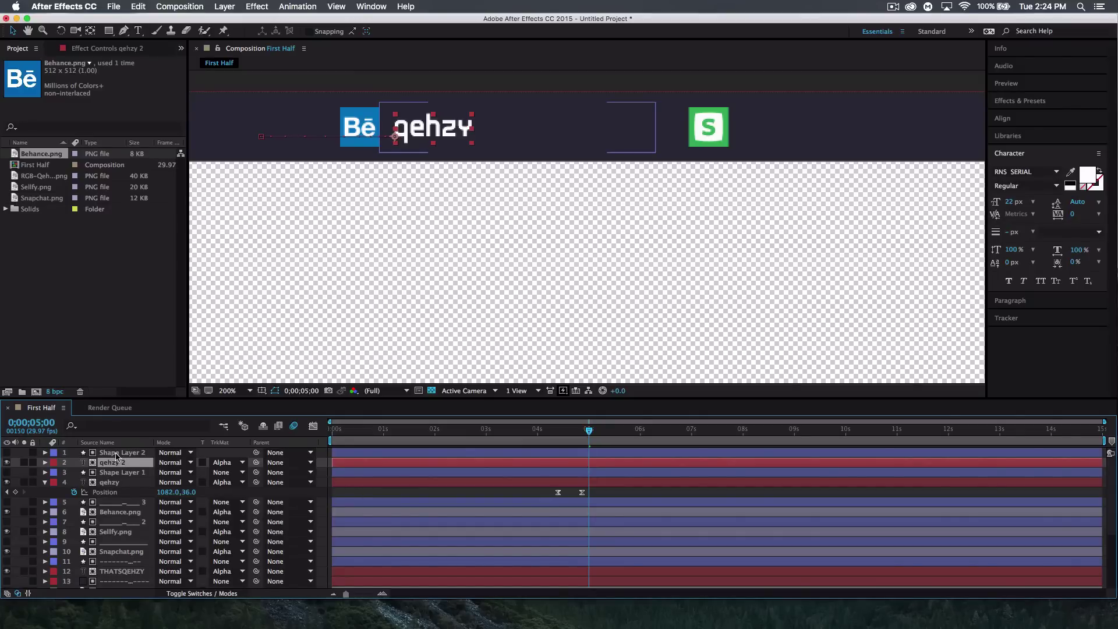
# Step: At 0;00;05;11, move Shape Layer 2 and qehzy 2 together beside the Sellfy icon
pyautogui.moveTo(589, 434)
pyautogui.mouseDown()
pyautogui.moveTo(626, 434)
pyautogui.moveTo(607, 438)
pyautogui.mouseUp()
pyautogui.keyDown('shift'); pyautogui.click(121, 453); pyautogui.keyUp('shift')
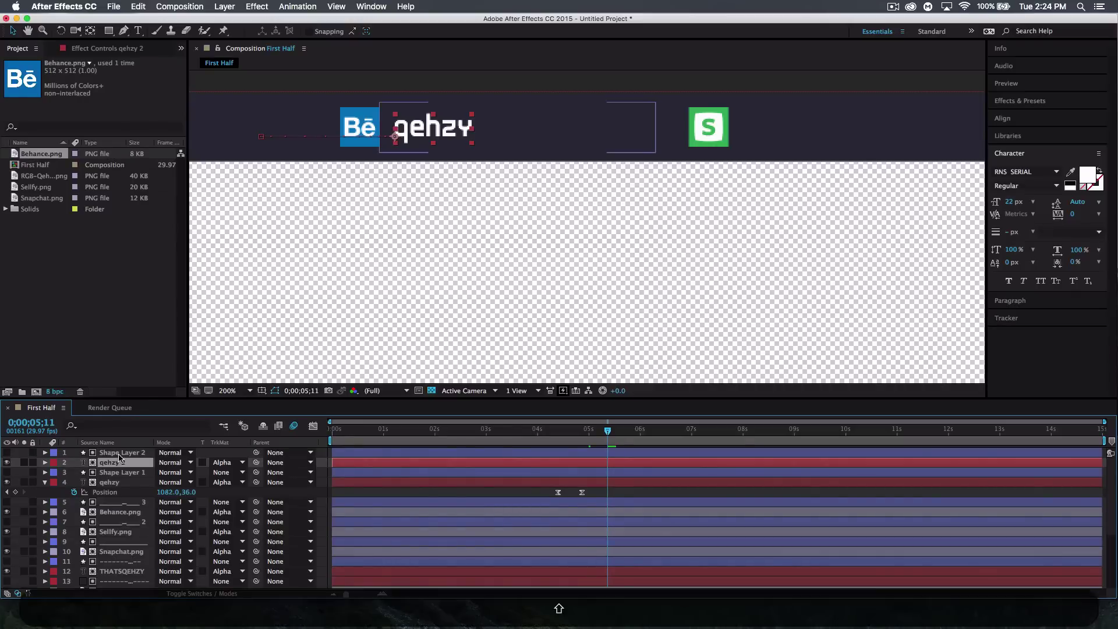
pyautogui.moveTo(434, 135); pyautogui.dragTo(780, 149)
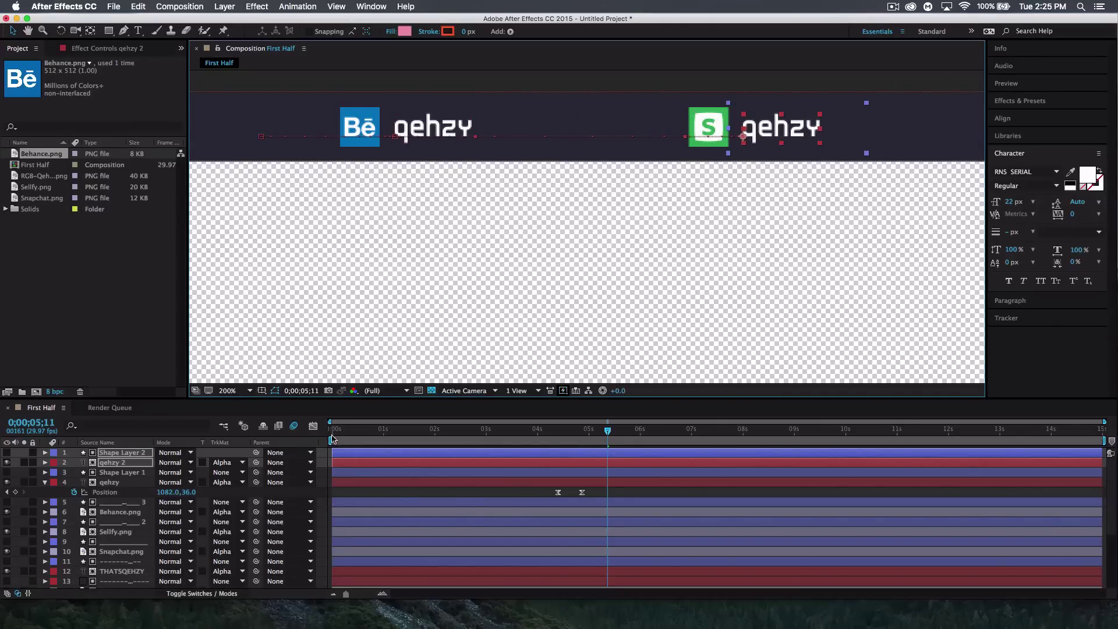
# Step: Delay the qehzy 2 layer by about a quarter second in the timeline and preview the animation from 0;00;00;00
pyautogui.click(129, 463)
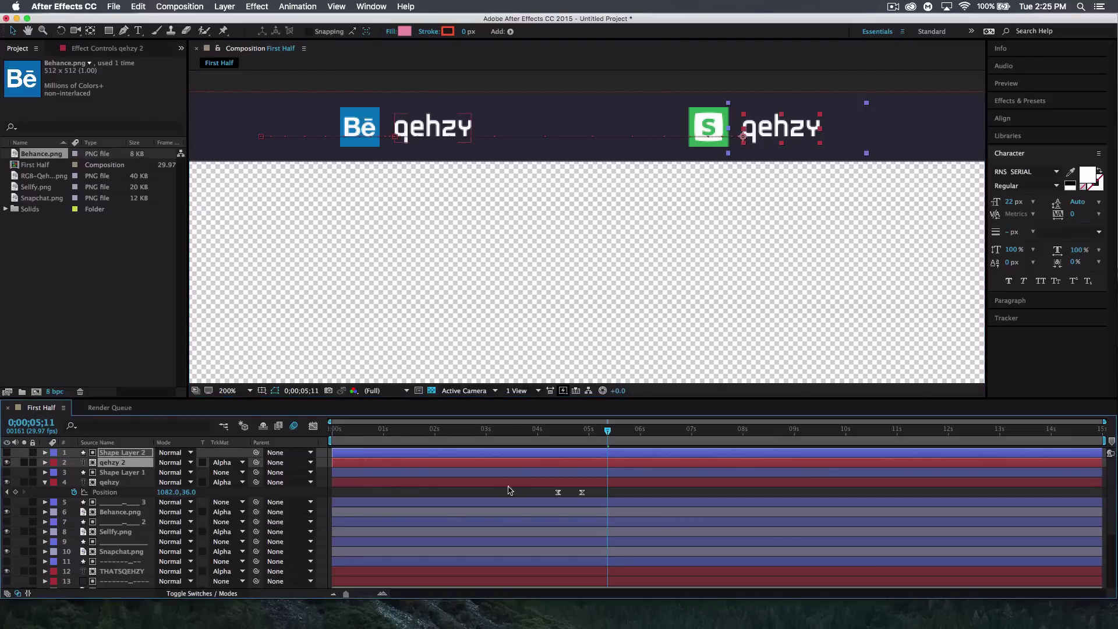
pyautogui.keyDown('shift'); pyautogui.click(114, 454); pyautogui.keyUp('shift')
pyautogui.click(114, 472)
pyautogui.click(114, 466)
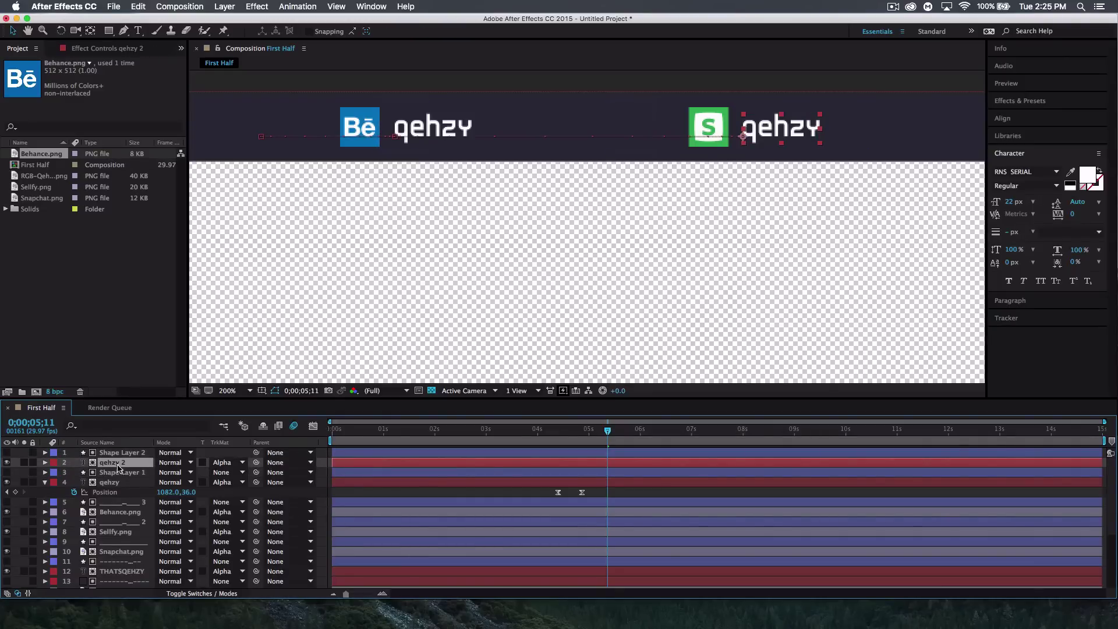
pyautogui.moveTo(373, 466); pyautogui.dragTo(384, 465)
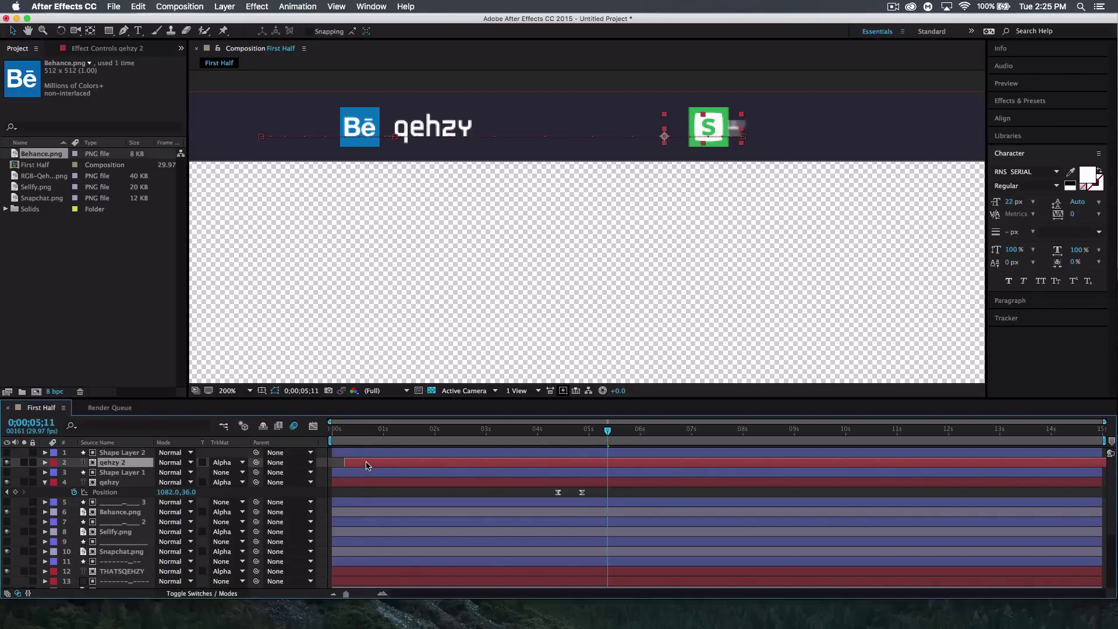
pyautogui.moveTo(604, 434); pyautogui.dragTo(328, 438)
pyautogui.press('space')
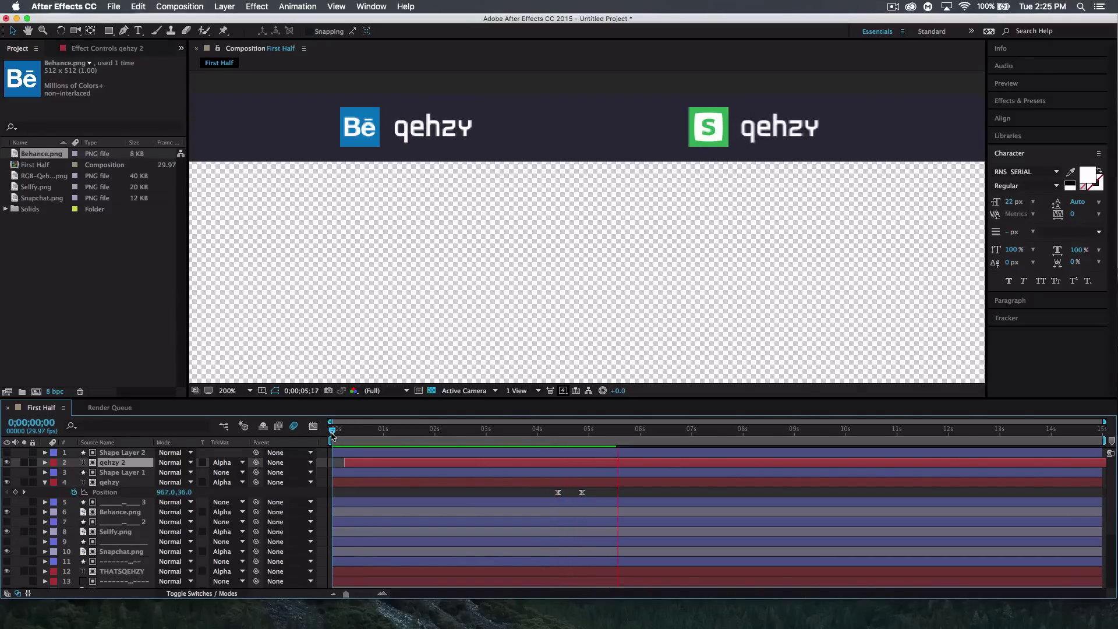
# Step: Return the qehzy 2 layer's start to zero, delay it by about four frames, and preview from 0;00;02;26
pyautogui.press('space')
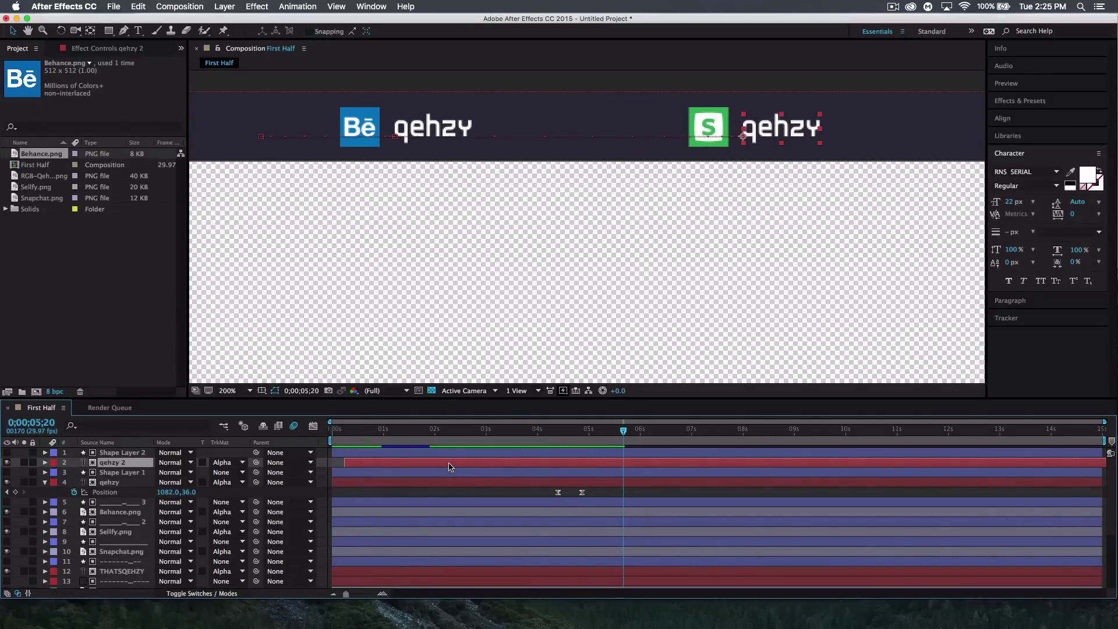
pyautogui.moveTo(449, 465); pyautogui.dragTo(441, 464)
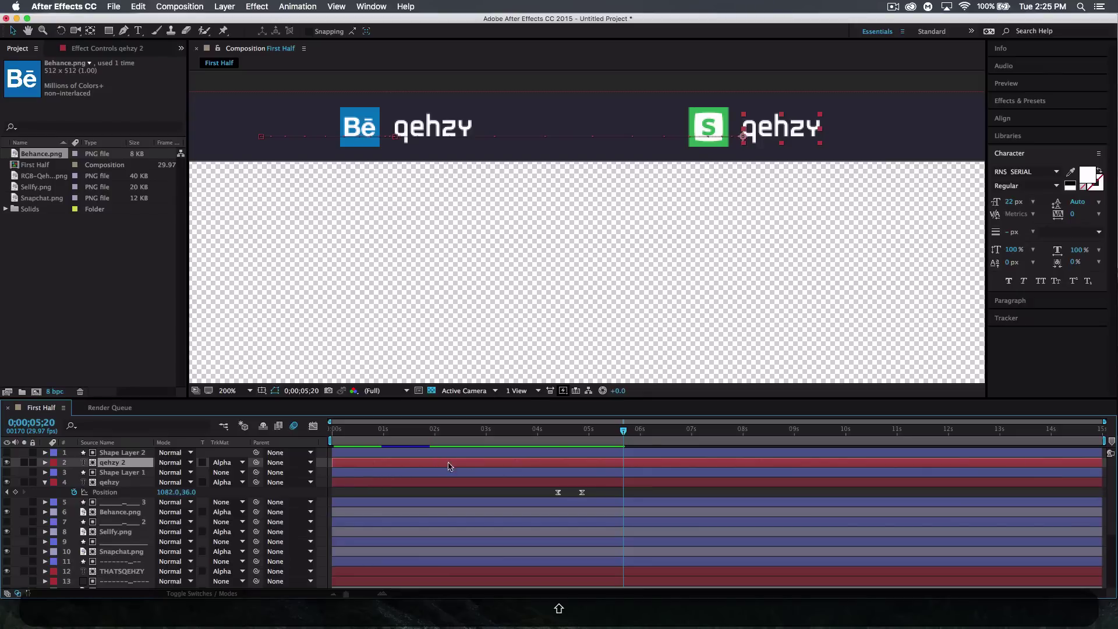
pyautogui.click(383, 595)
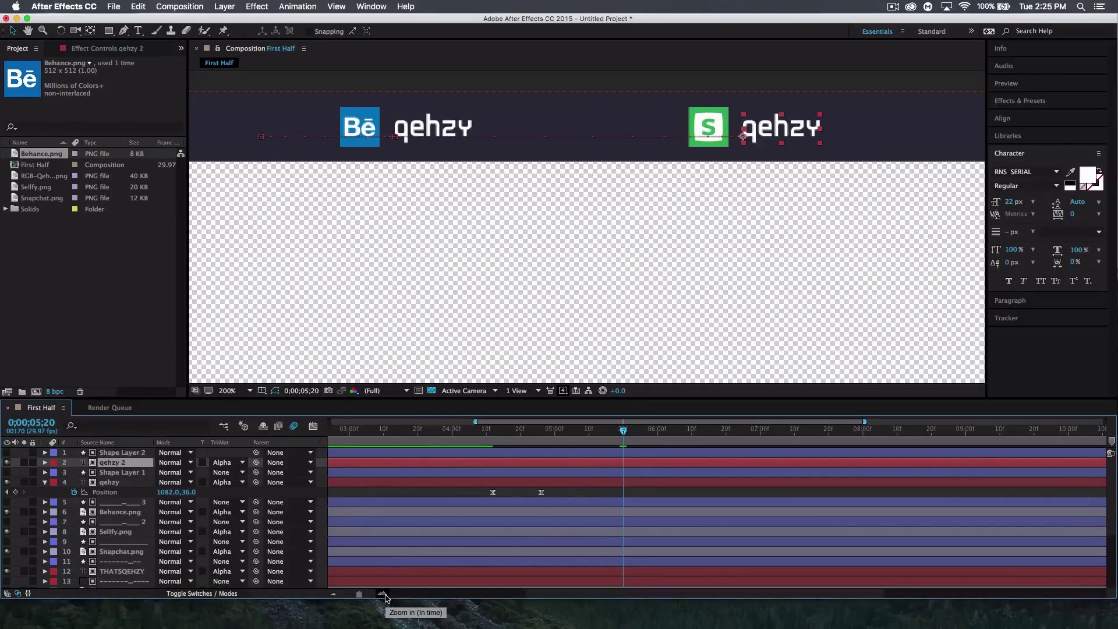
pyautogui.moveTo(535, 595); pyautogui.dragTo(359, 591)
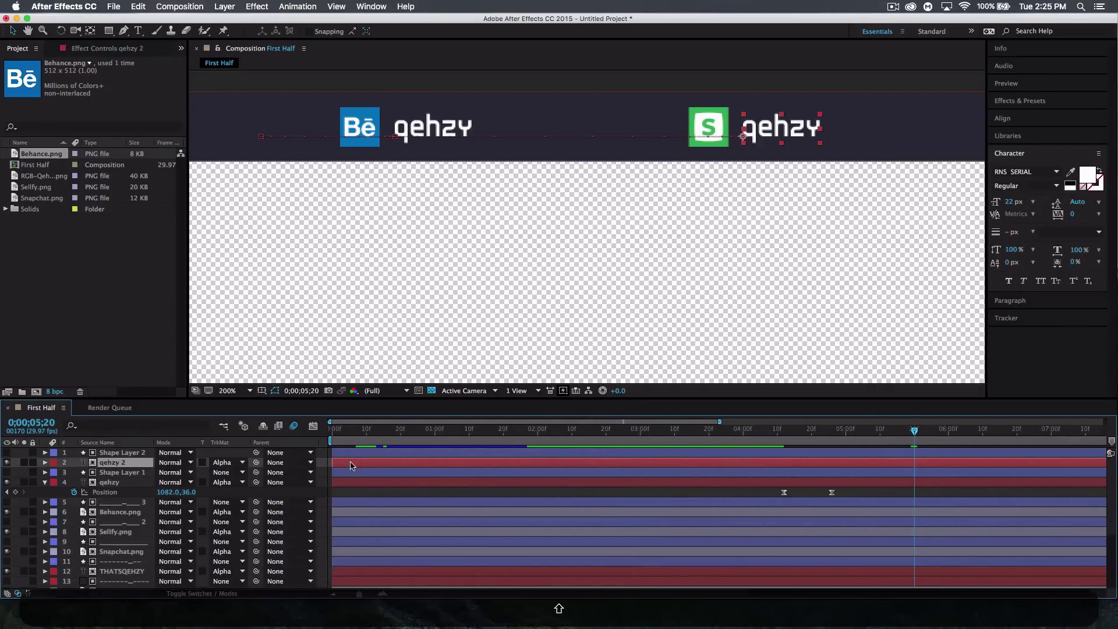
pyautogui.moveTo(358, 465); pyautogui.dragTo(365, 464)
pyautogui.click(627, 433)
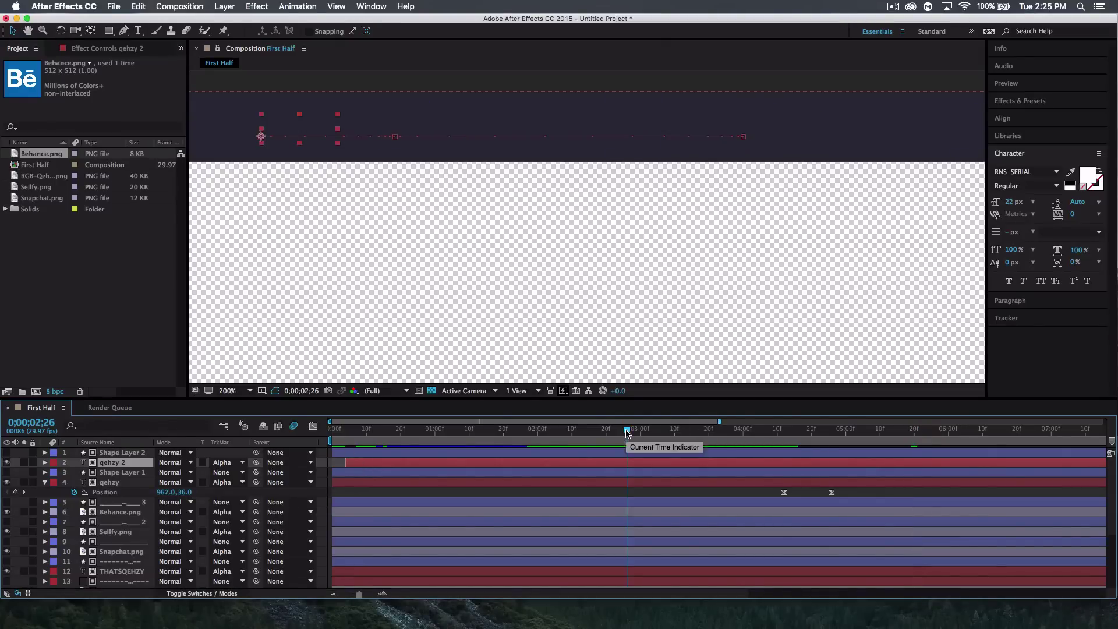
pyautogui.press('space')
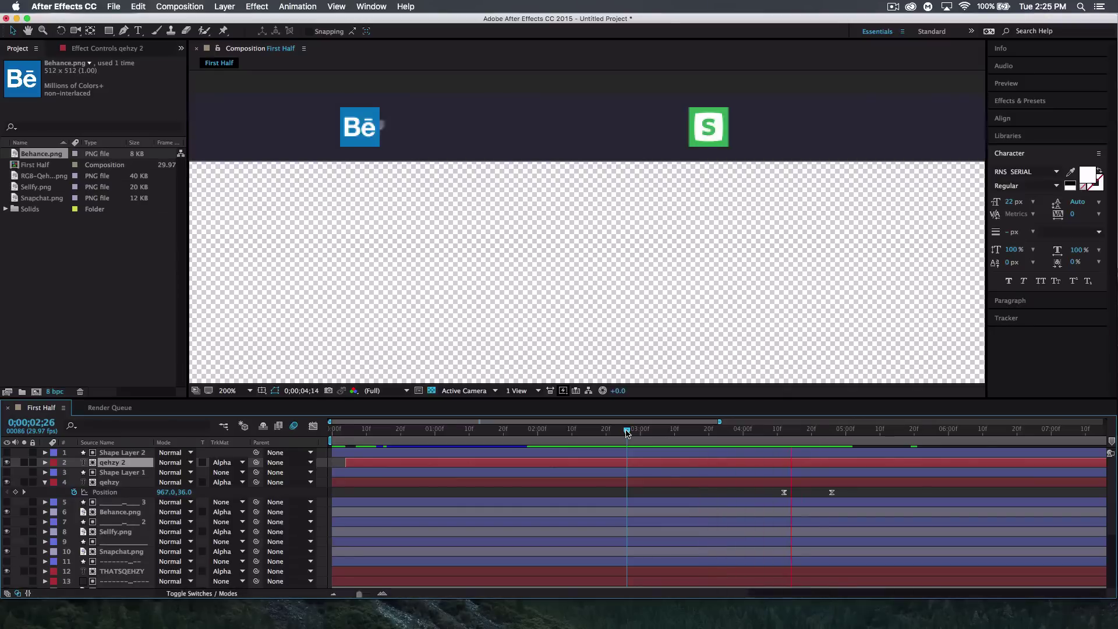
pyautogui.press('space')
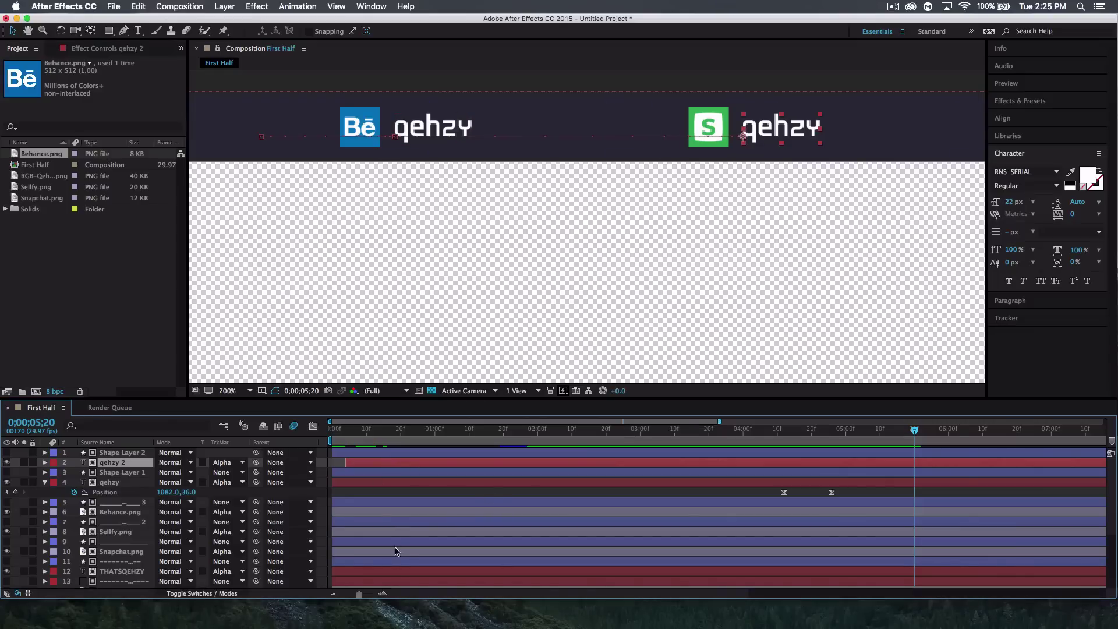
# Step: Fine-tune the qehzy 2 layer's start to about two frames after the composition start
pyautogui.click(382, 594)
pyautogui.moveTo(562, 594); pyautogui.dragTo(372, 600)
pyautogui.moveTo(383, 462); pyautogui.dragTo(382, 462)
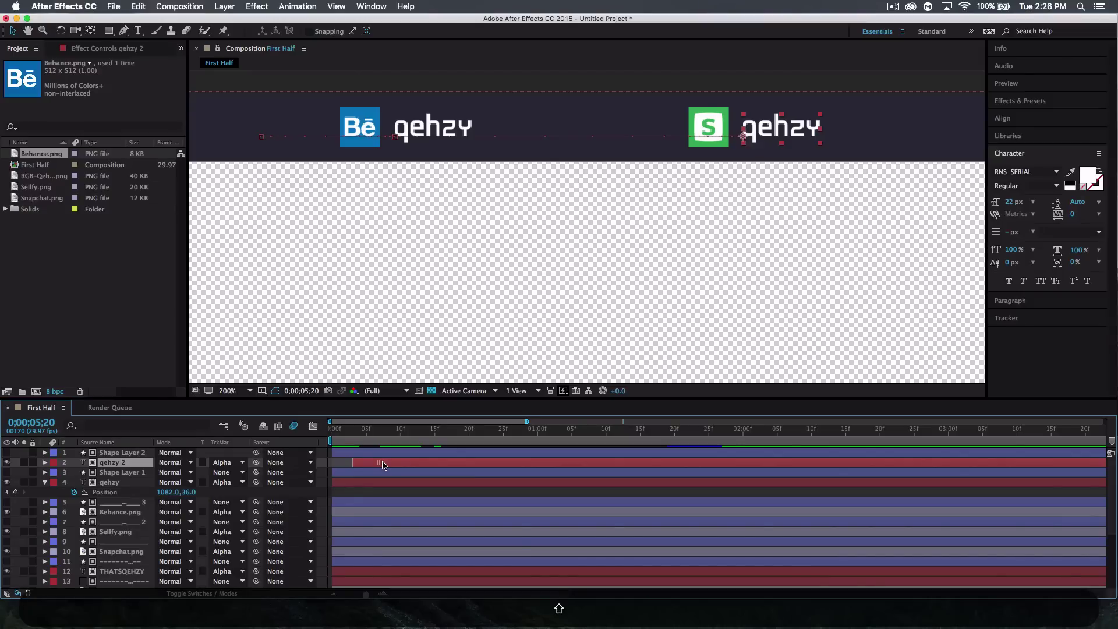
pyautogui.moveTo(378, 462); pyautogui.dragTo(376, 462)
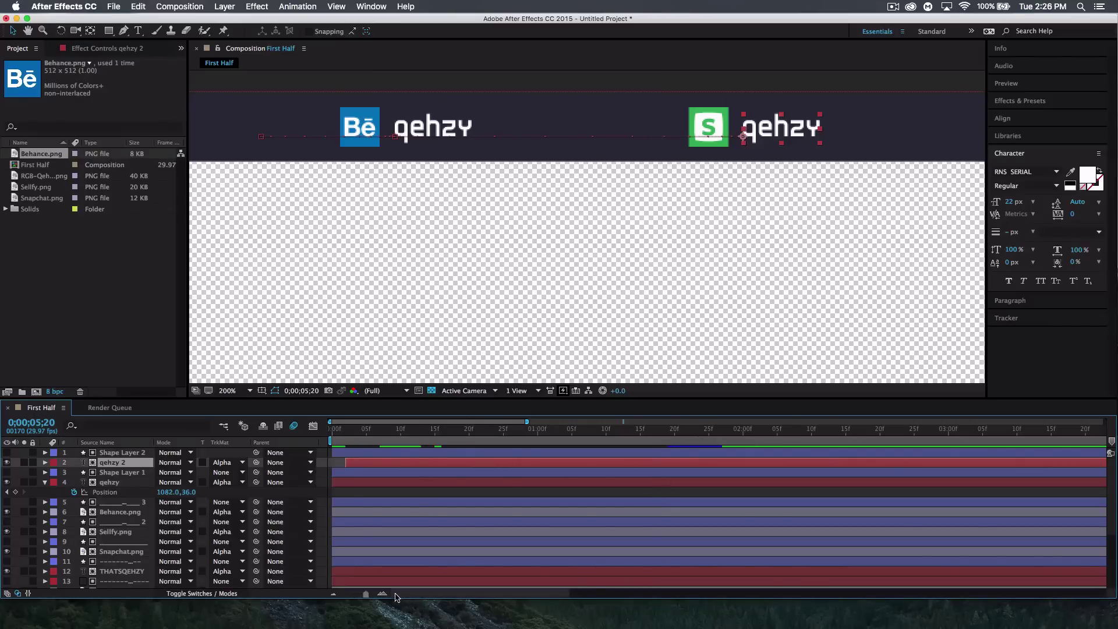
pyautogui.click(647, 431)
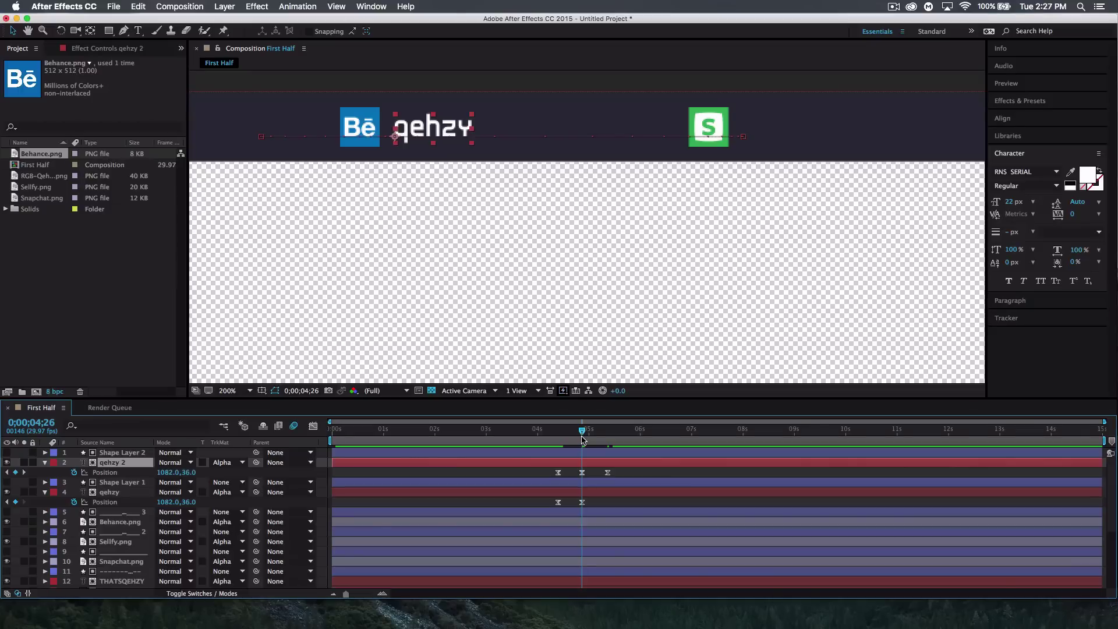
# Step: Delete the earliest Position keyframe of the qehzy 2 layer
pyautogui.moveTo(581, 432)
pyautogui.mouseDown()
pyautogui.moveTo(541, 444)
pyautogui.moveTo(598, 441)
pyautogui.moveTo(542, 441)
pyautogui.moveTo(586, 433)
pyautogui.mouseUp()
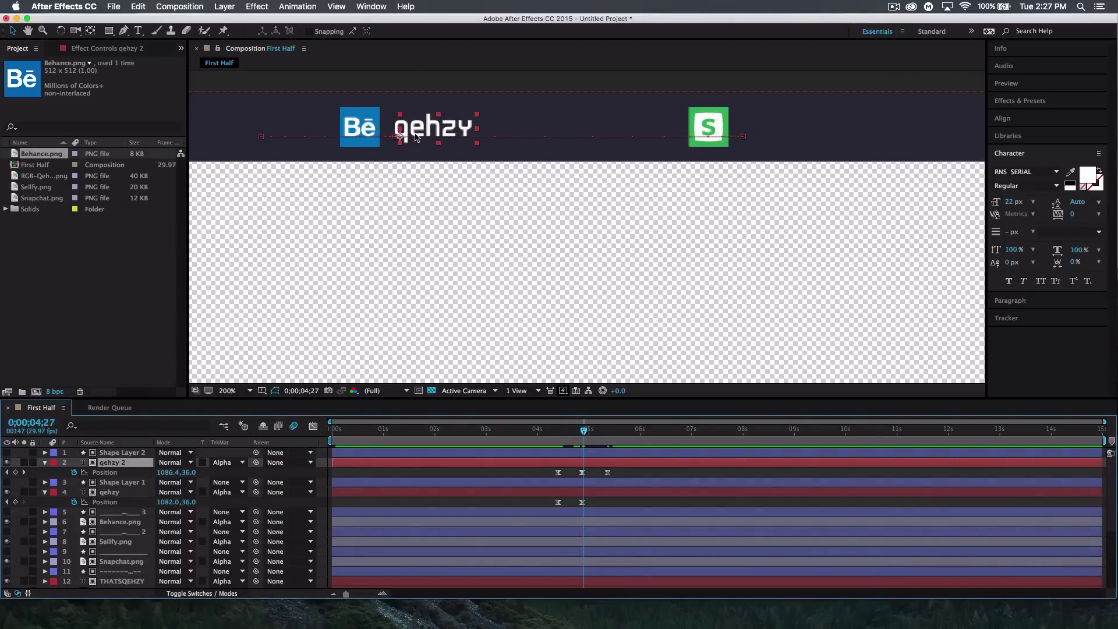
pyautogui.click(559, 473)
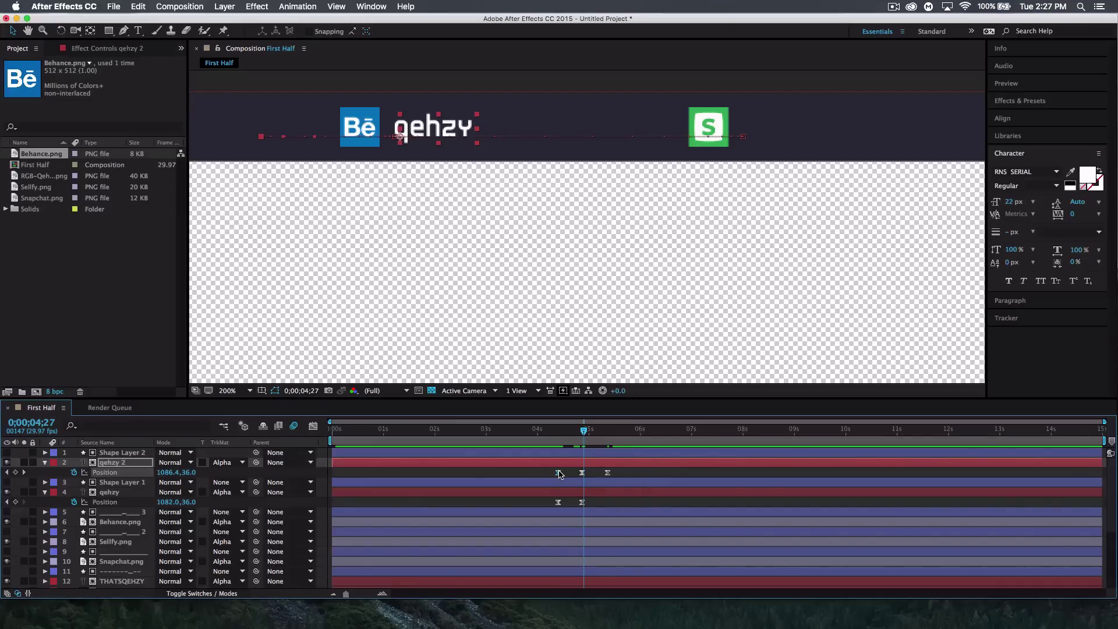
pyautogui.press('BackSpace')
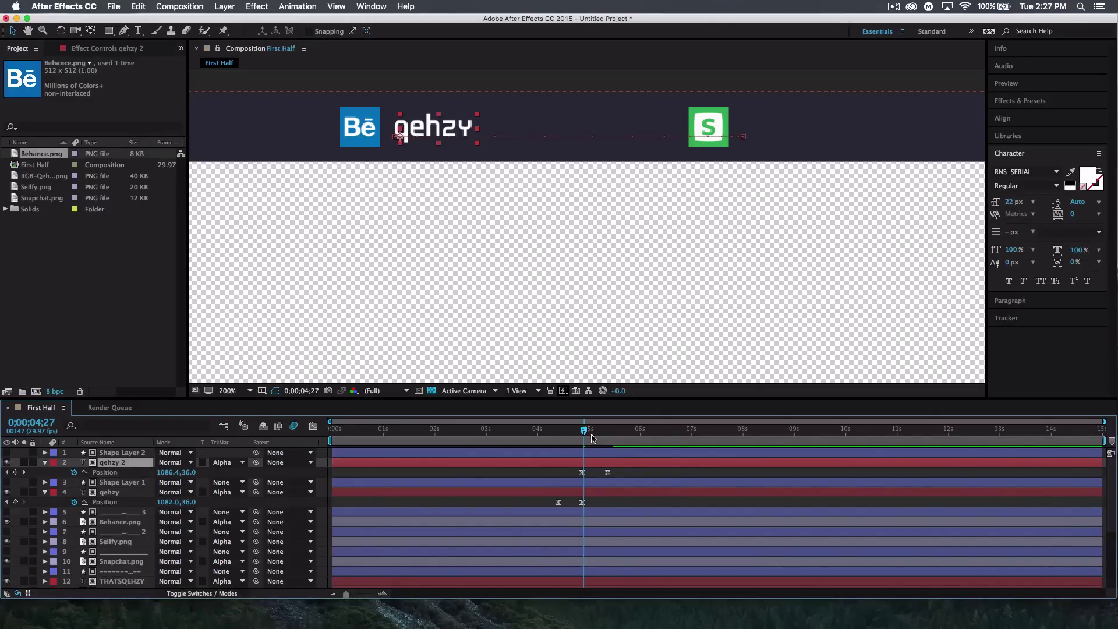
# Step: At 0;00;04;26, move qehzy 2 to the left of the Sellfy icon at 1266, 36 and preview from 0;00;02;28
pyautogui.moveTo(584, 430); pyautogui.dragTo(583, 430)
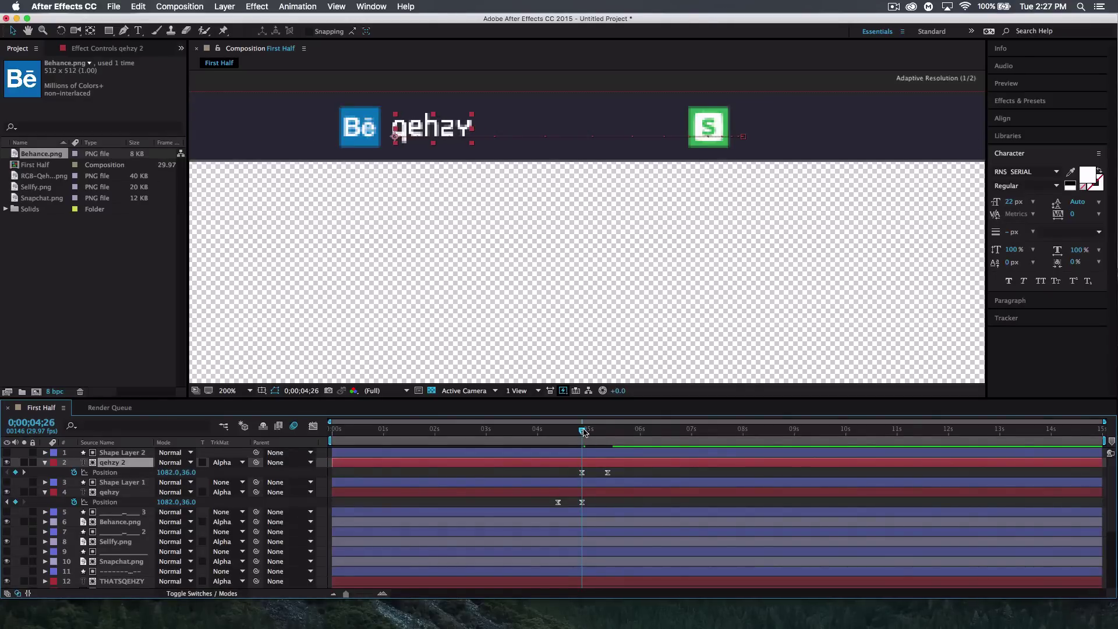
pyautogui.moveTo(435, 127); pyautogui.dragTo(649, 126)
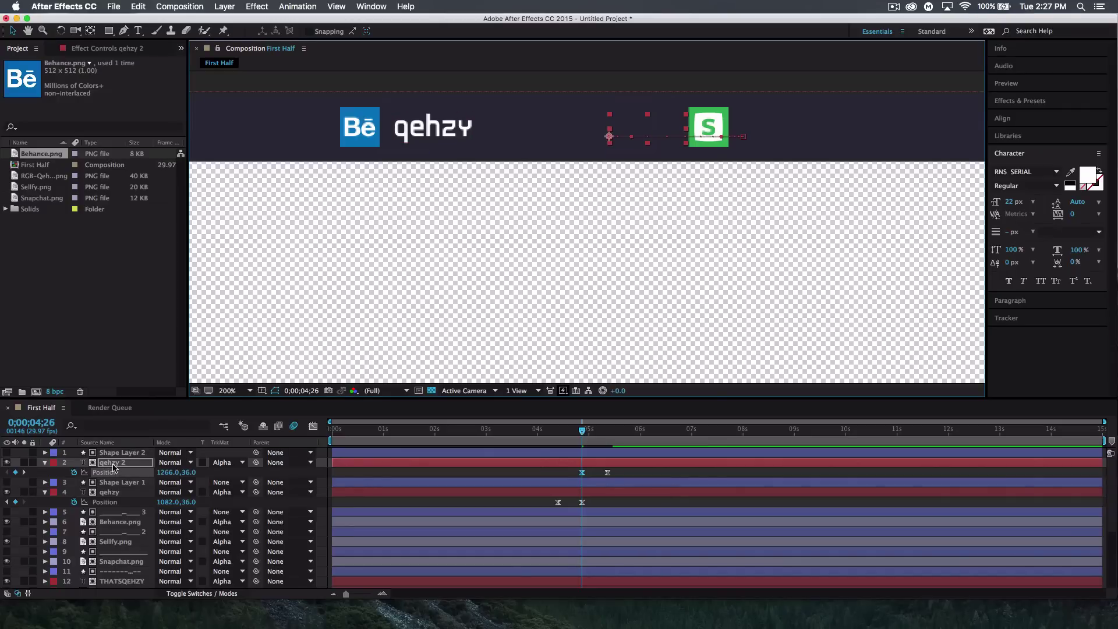
pyautogui.click(582, 472)
pyautogui.moveTo(582, 431); pyautogui.dragTo(486, 431)
pyautogui.press('space')
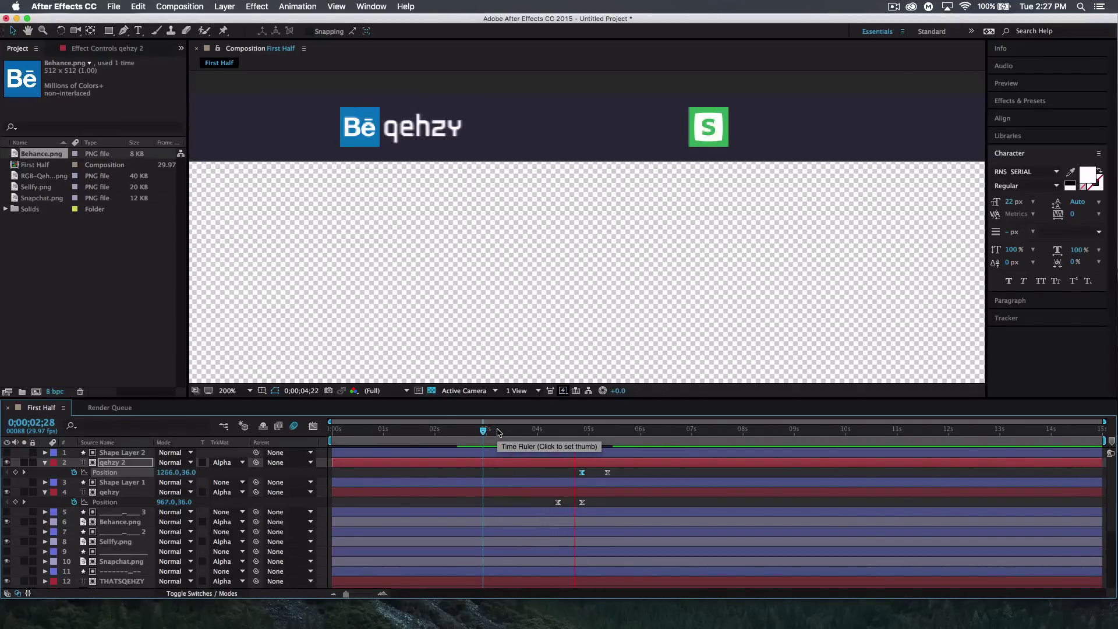
pyautogui.press('space')
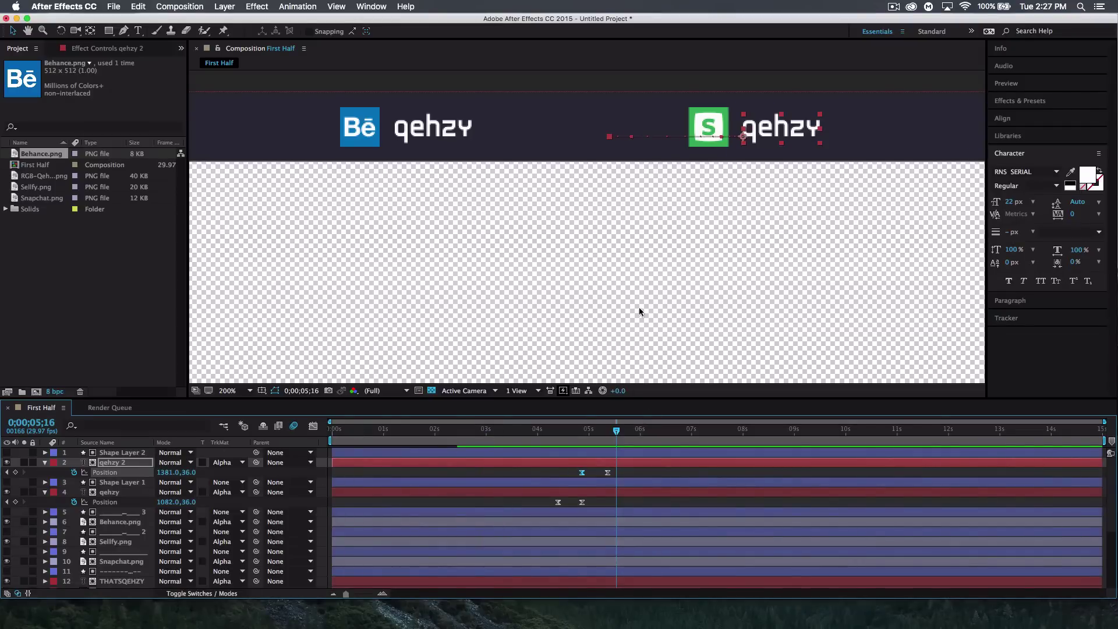
# Step: Duplicate the Shape Layer 2 and qehzy 2 pair and stack the new shape directly above the new qehzy layer as its matte
pyautogui.moveTo(690, 297); pyautogui.dragTo(649, 293)
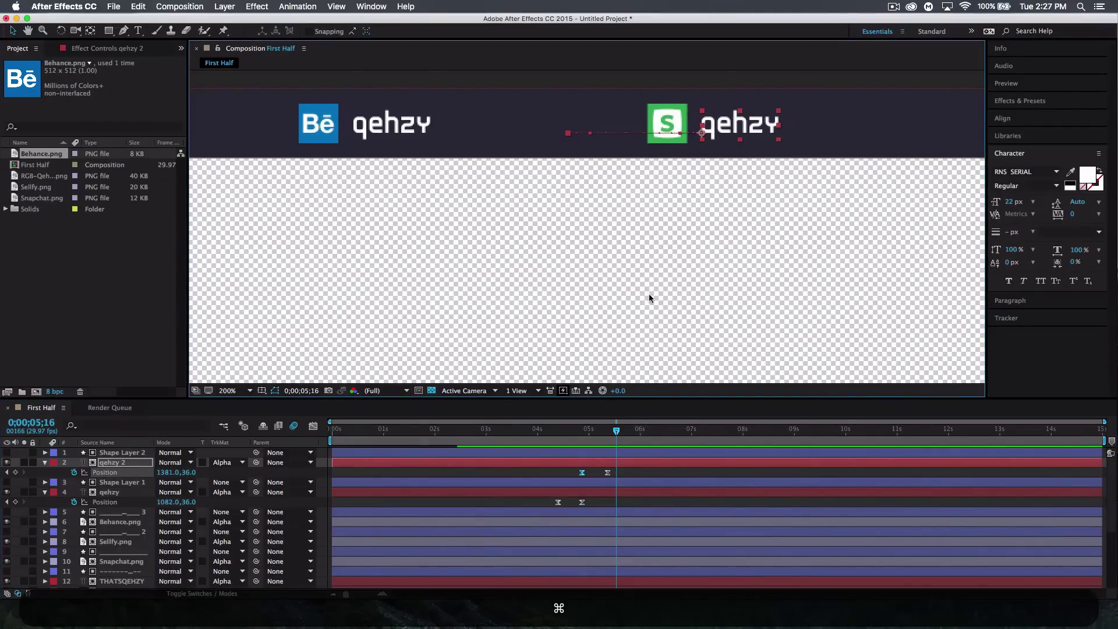
pyautogui.press('super+minus')
pyautogui.moveTo(649, 294); pyautogui.dragTo(617, 277)
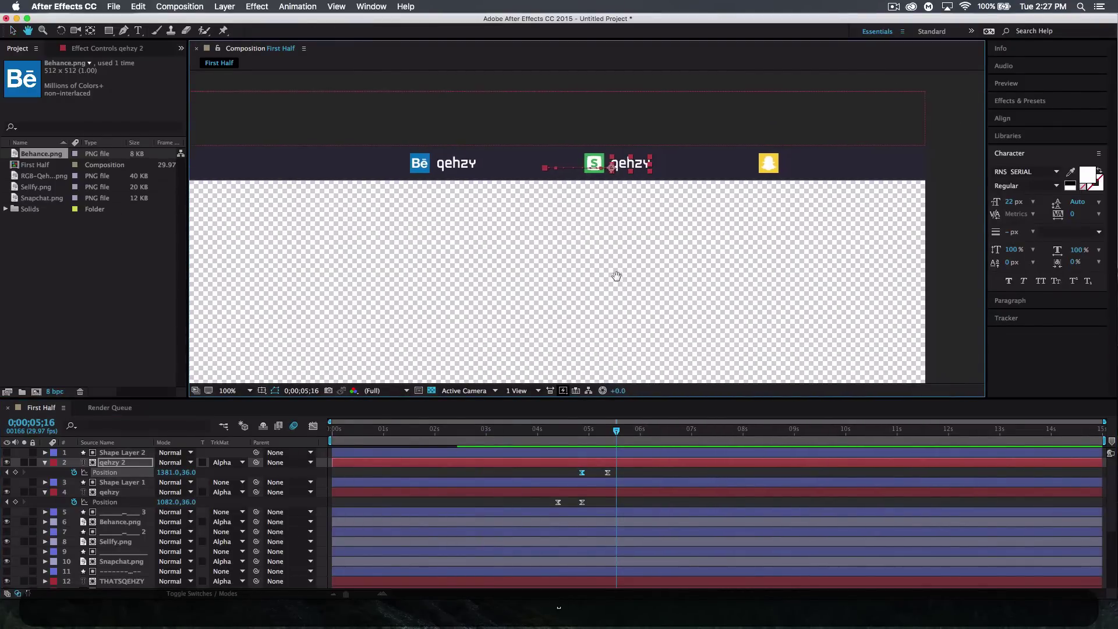
pyautogui.keyDown('shift'); pyautogui.keyDown('super'); pyautogui.click(114, 453); pyautogui.keyUp('super'); pyautogui.keyUp('shift')
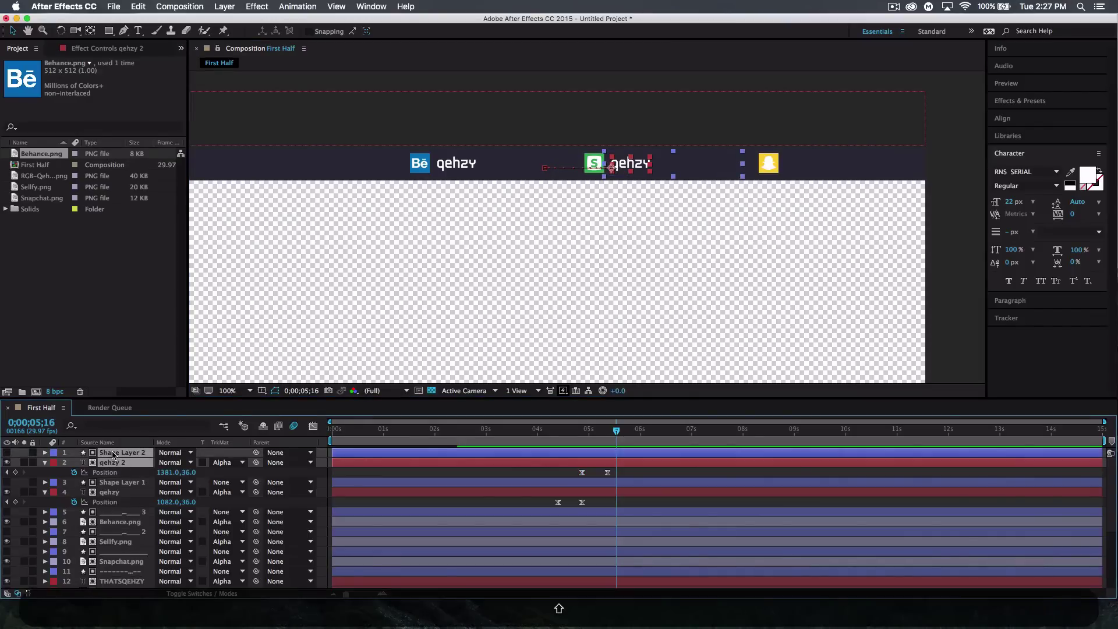
pyautogui.press('super+c')
pyautogui.press('super+v')
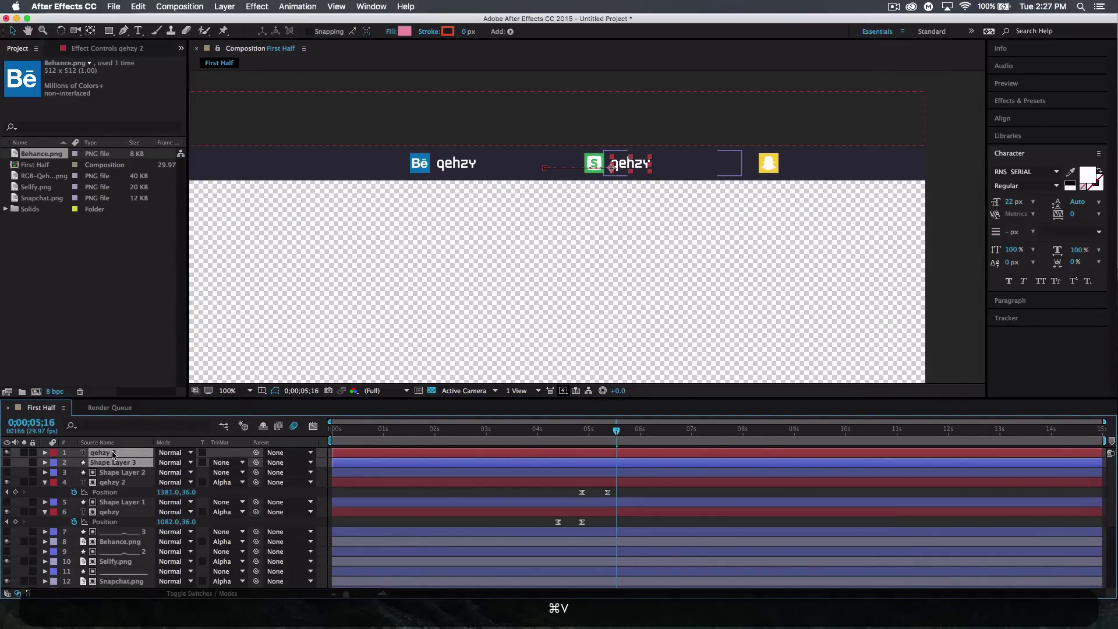
pyautogui.click(124, 474)
pyautogui.moveTo(115, 454); pyautogui.dragTo(115, 468)
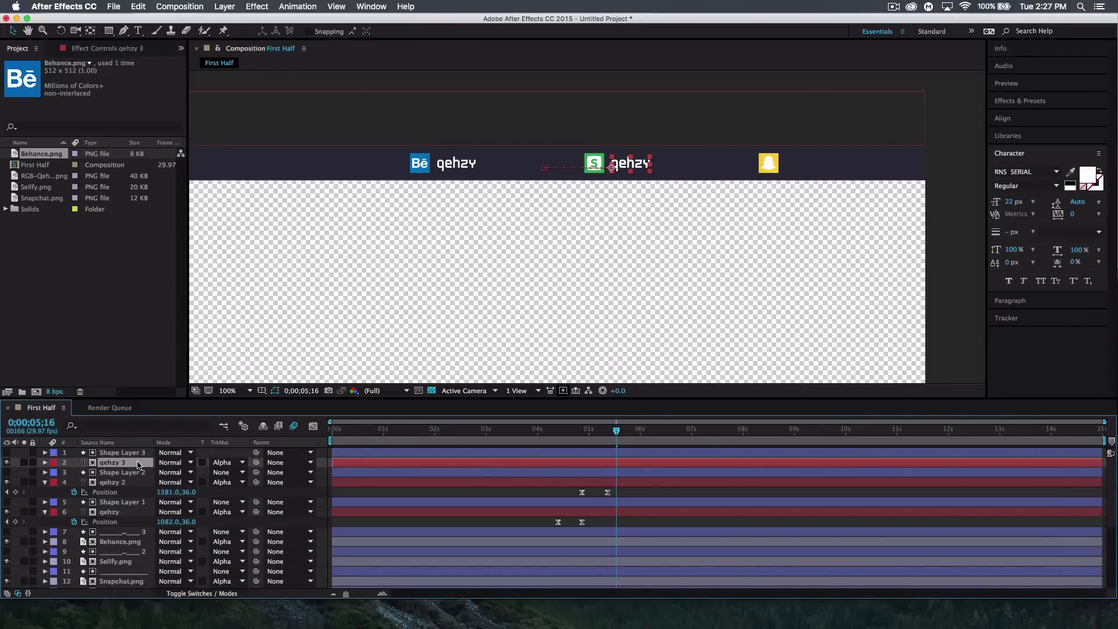
# Step: At the 0;00;05;11 Position keyframe, move Shape Layer 3 and qehzy 3 together beside the Snapchat icon, putting qehzy 3 at 1680, 36
pyautogui.press('p')
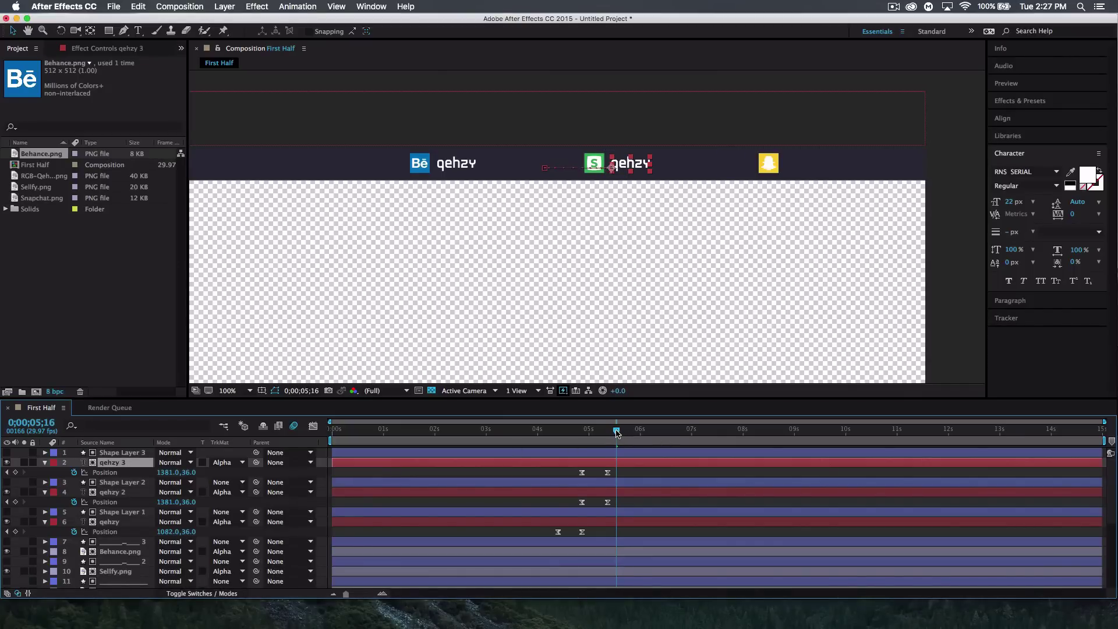
pyautogui.moveTo(616, 432); pyautogui.dragTo(607, 433)
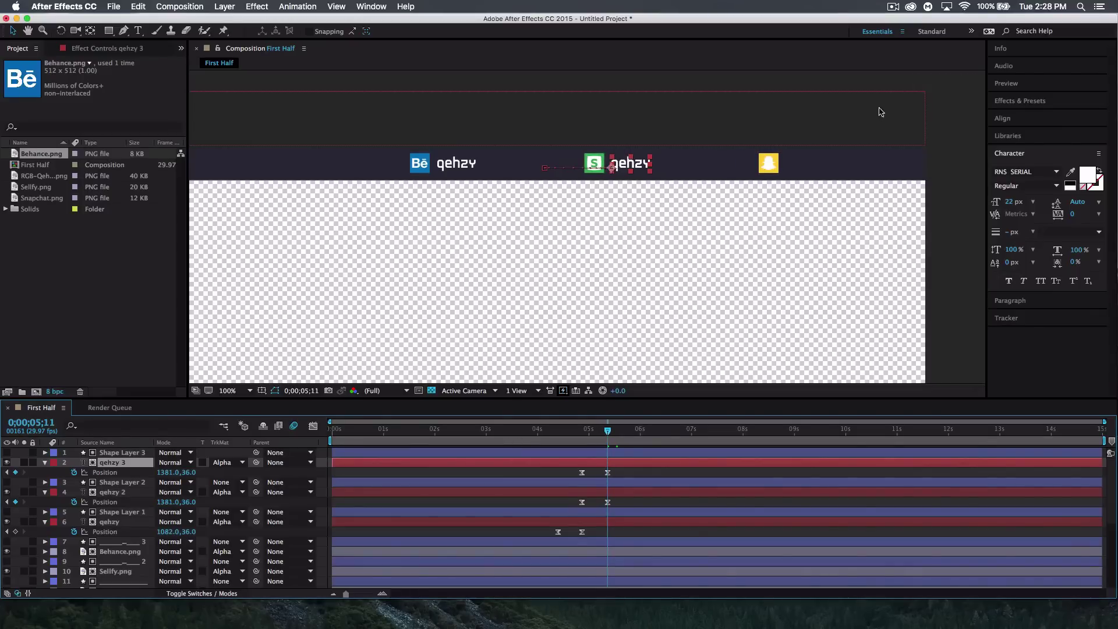
pyautogui.keyDown('shift'); pyautogui.click(115, 454); pyautogui.keyUp('shift')
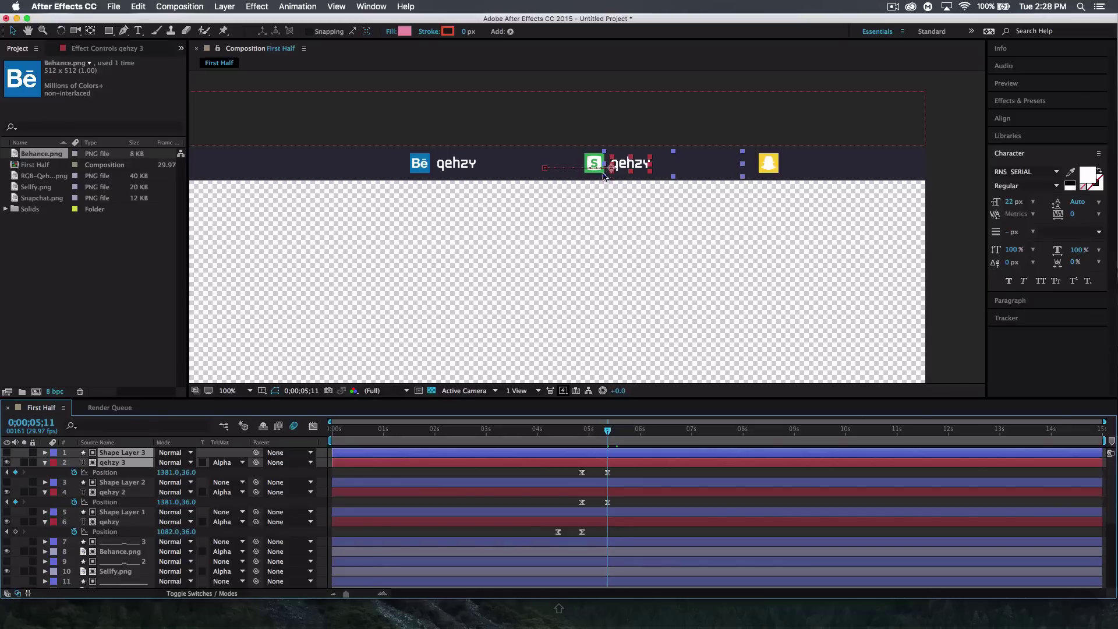
pyautogui.moveTo(620, 166); pyautogui.dragTo(796, 163)
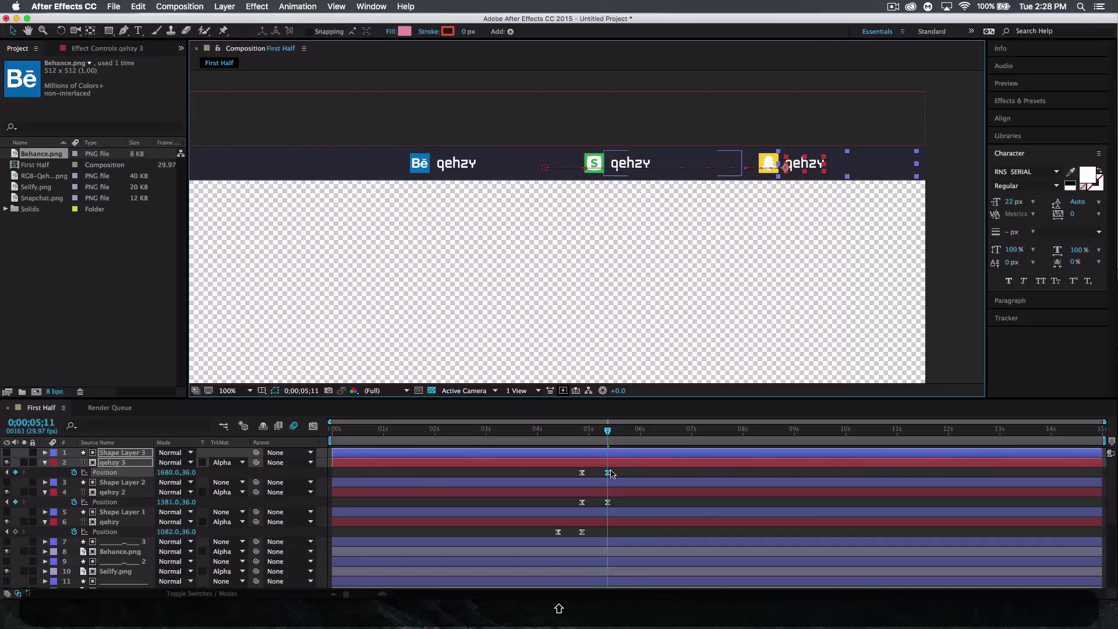
# Step: Shift both Position keyframes of qehzy 3 later so the first falls at 0;00;05;11
pyautogui.click(627, 463)
pyautogui.moveTo(627, 473)
pyautogui.mouseDown()
pyautogui.moveTo(577, 472)
pyautogui.moveTo(636, 474)
pyautogui.mouseUp()
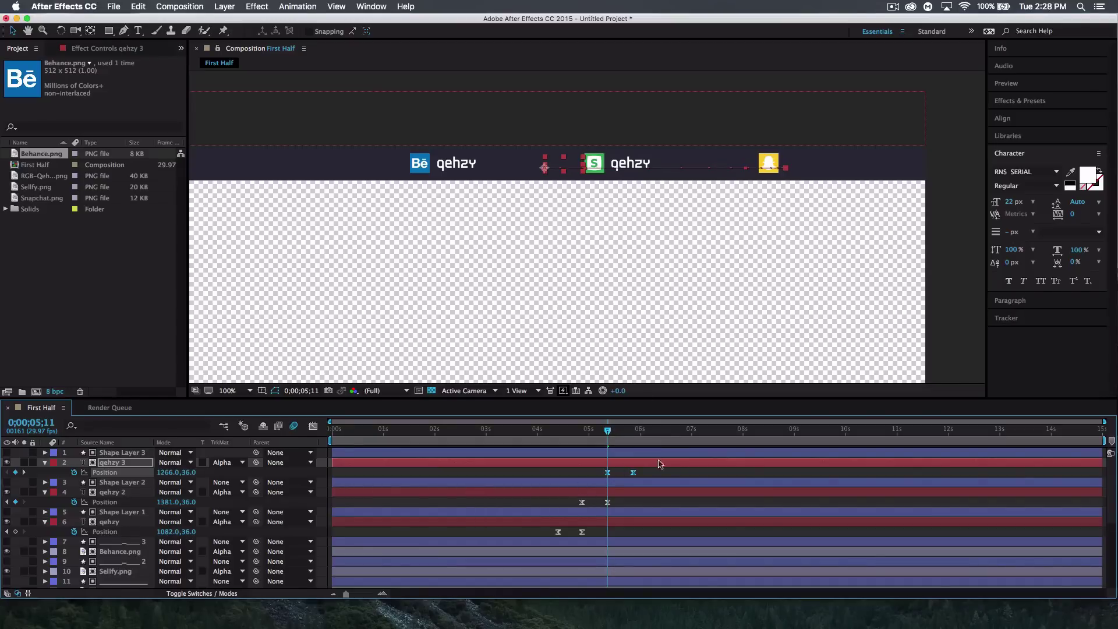
pyautogui.click(676, 471)
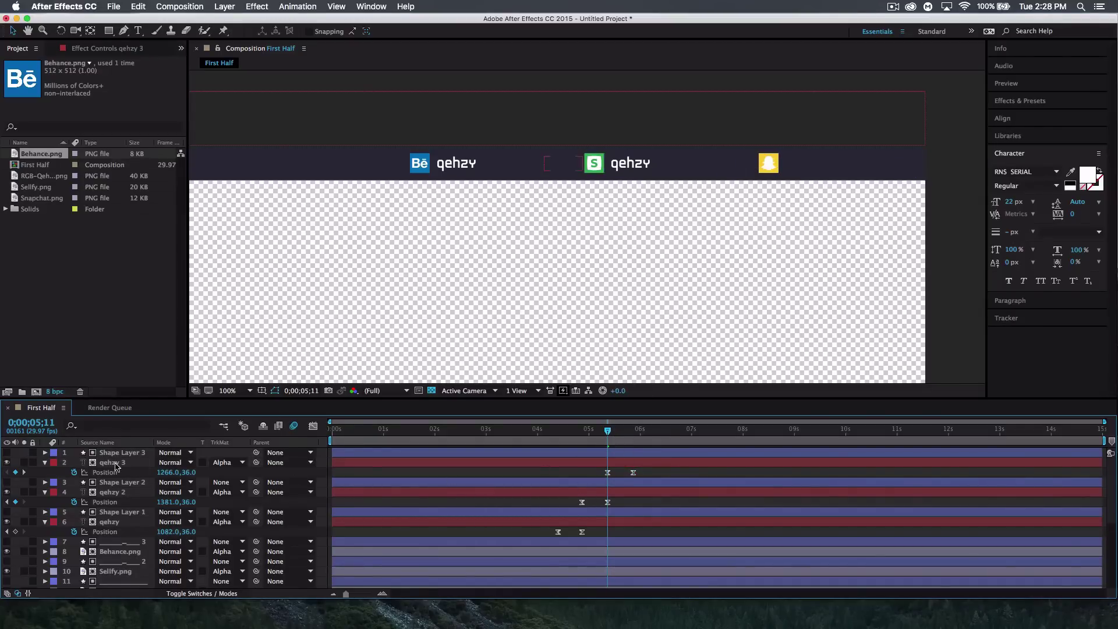
# Step: At 0;00;05;11, move qehzy 3 to the left of the Snapchat icon at 1563, 36 and preview from 0;00;03;22
pyautogui.click(139, 465)
pyautogui.click(570, 167)
pyautogui.moveTo(570, 167); pyautogui.dragTo(744, 167)
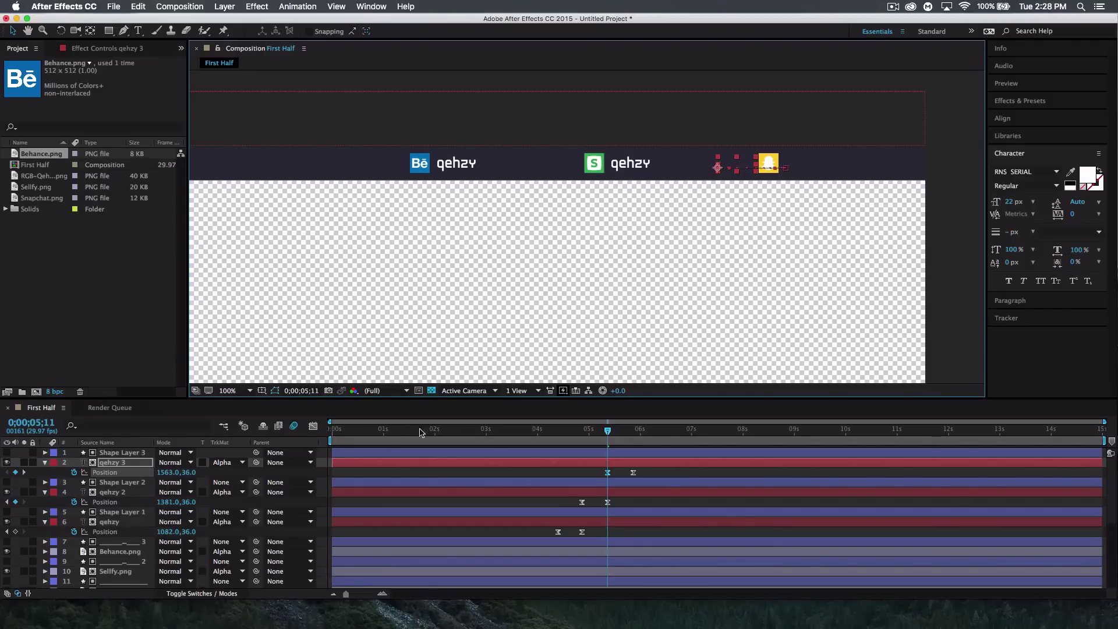
pyautogui.click(524, 430)
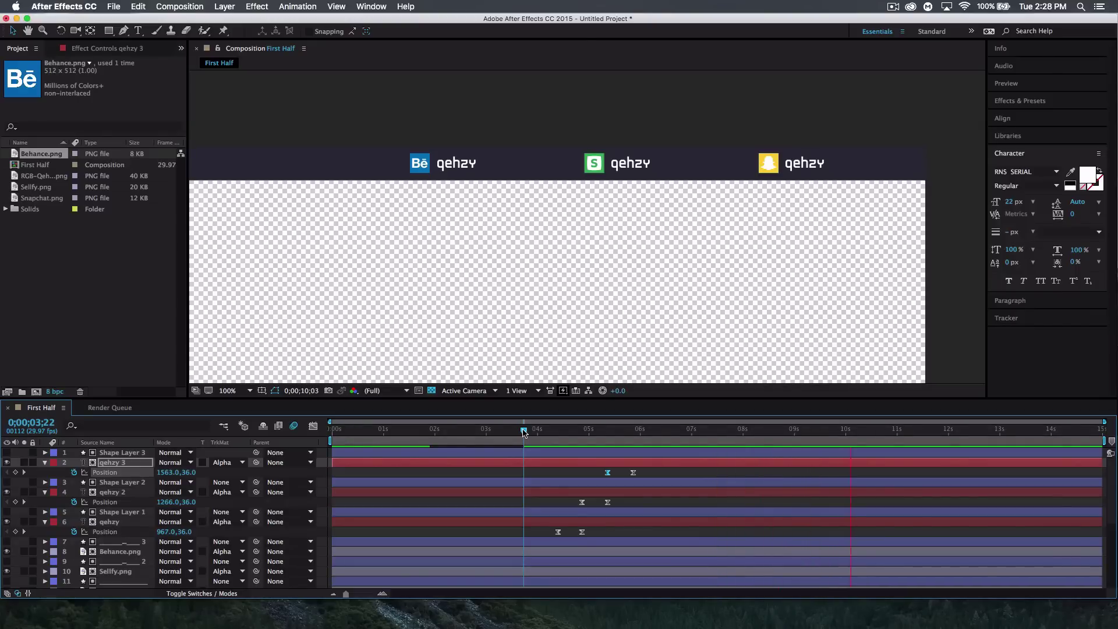
pyautogui.press('space')
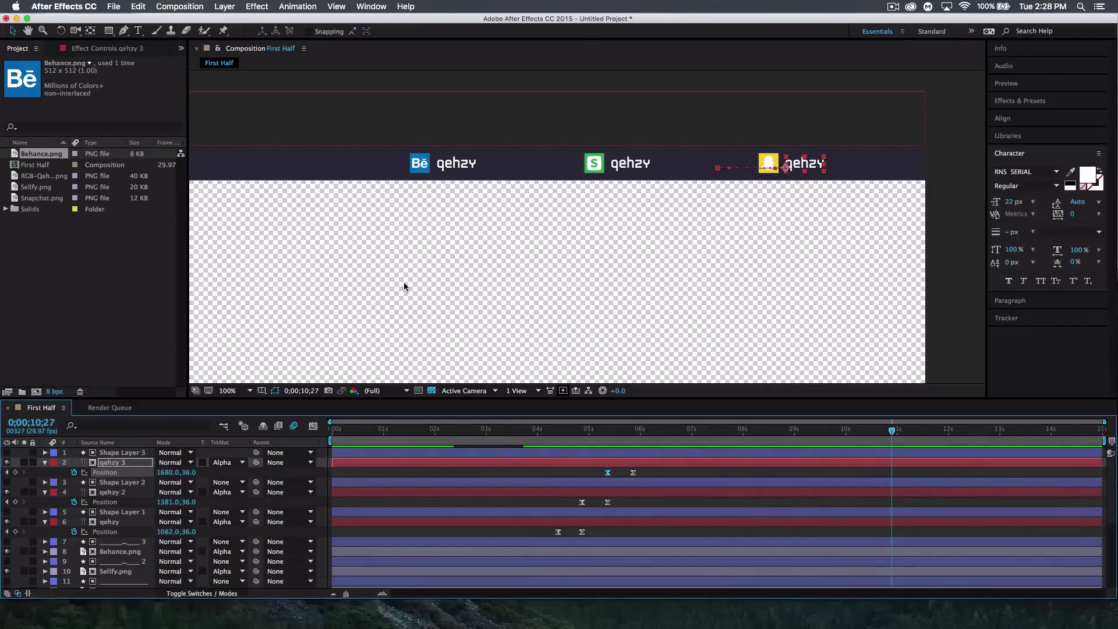
# Step: Show the full banner at 50% magnification and preview the whole animation from 0;00;00;00
pyautogui.press('super+minus')
pyautogui.press('super+minus')
pyautogui.press('super+equal')
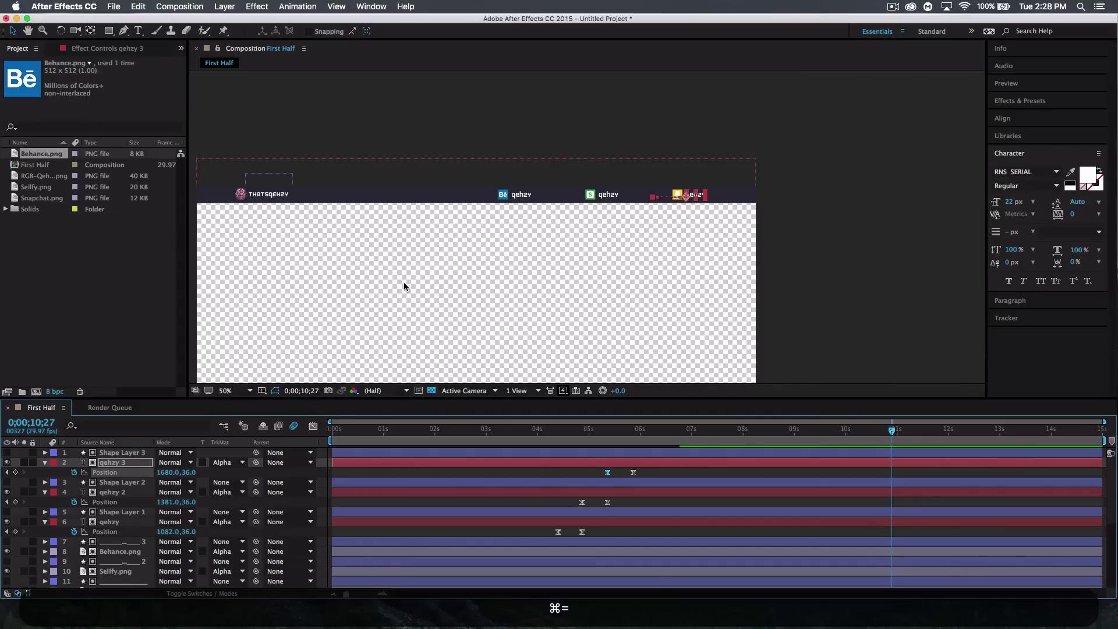
pyautogui.moveTo(823, 265); pyautogui.dragTo(900, 225)
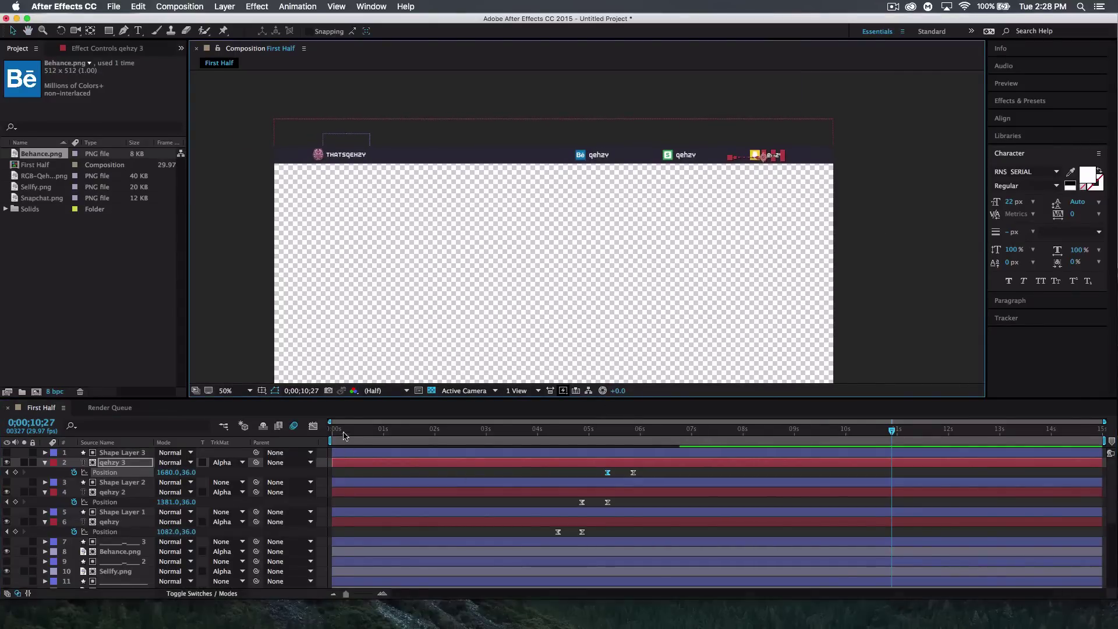
pyautogui.moveTo(345, 431); pyautogui.dragTo(303, 432)
pyautogui.press('space')
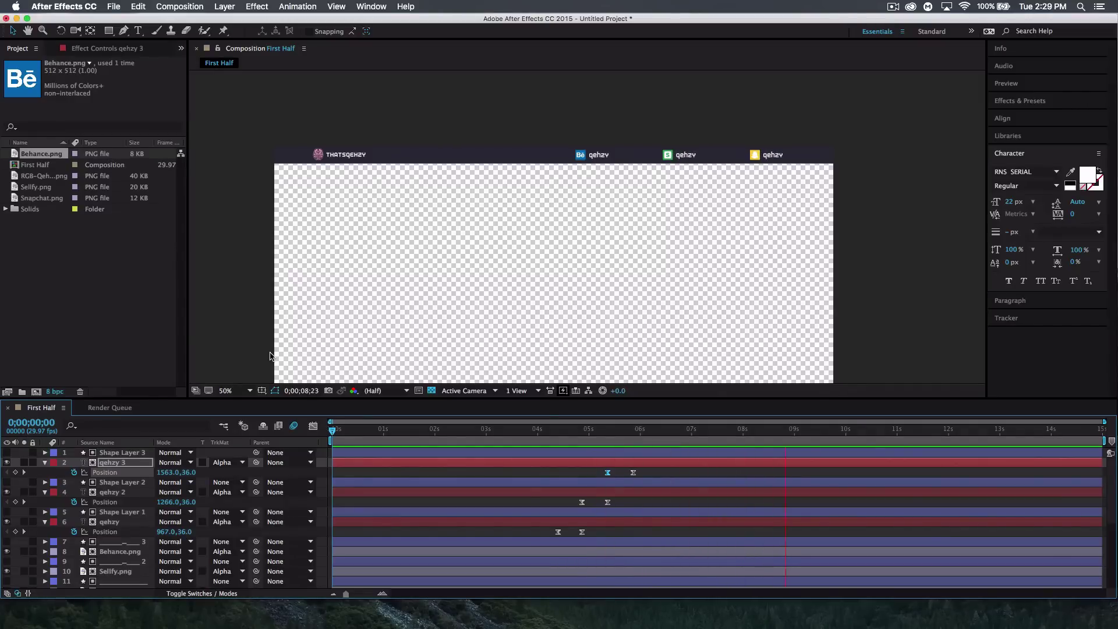
pyautogui.press('space')
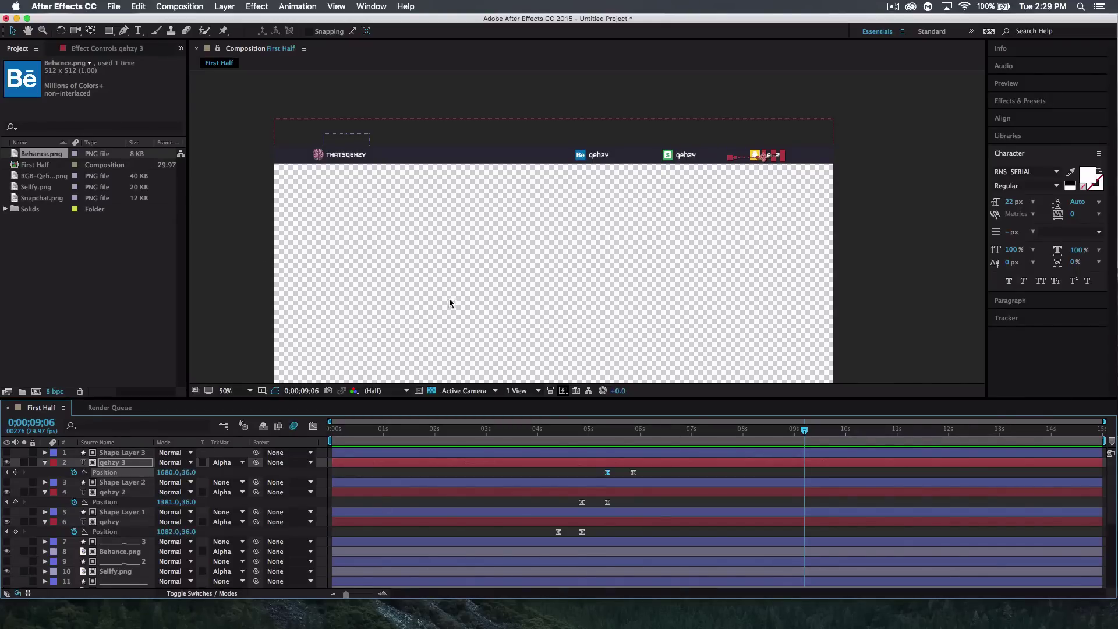
# Step: Create a 1920 x 1080, 29.97 fps, 15-second composition named Final and add the First Half composition to it as a layer
pyautogui.click(181, 6)
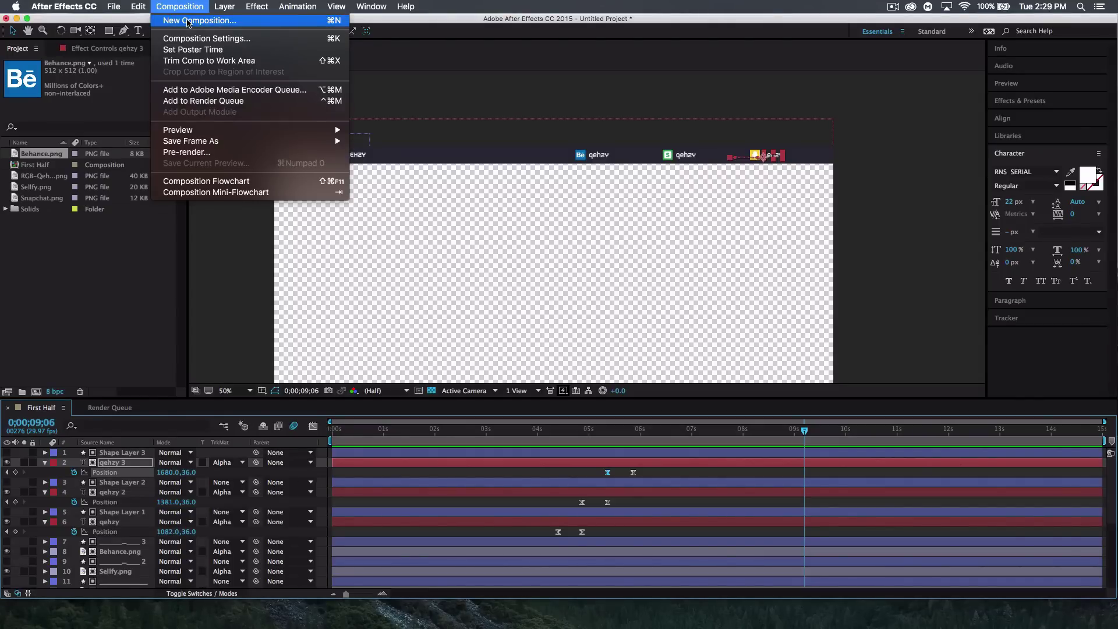
pyautogui.click(187, 22)
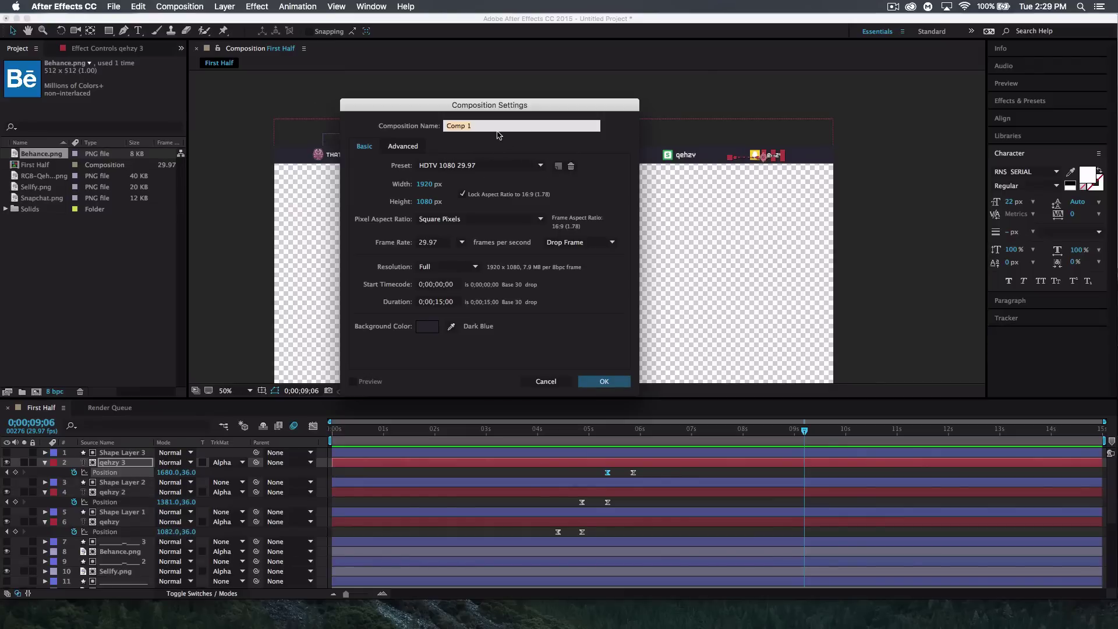
pyautogui.write('Final')
pyautogui.click(597, 380)
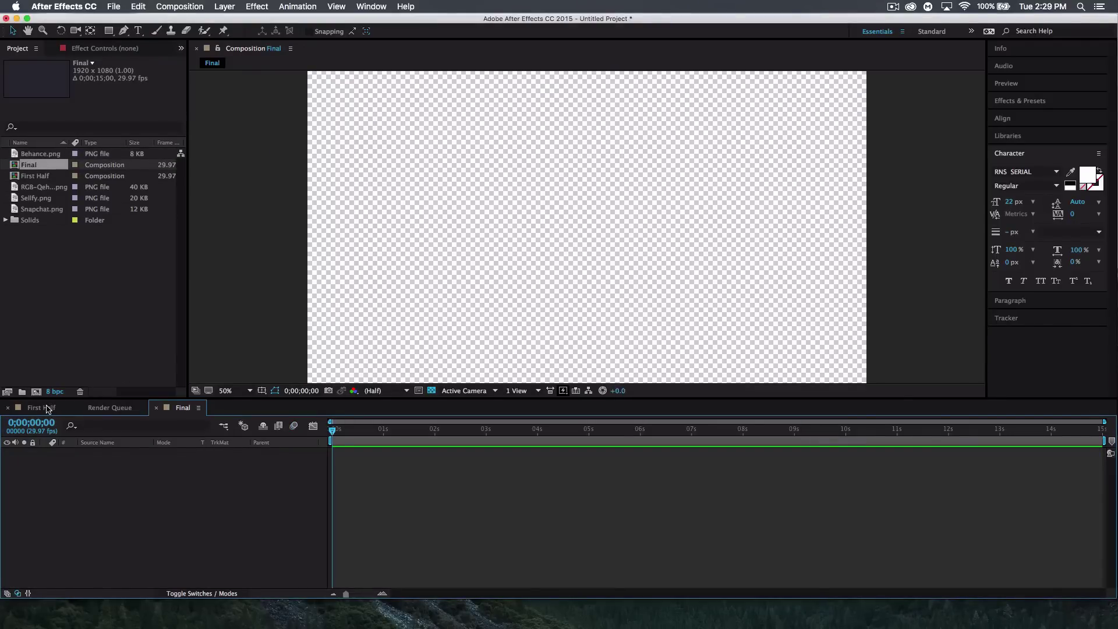
pyautogui.click(40, 178)
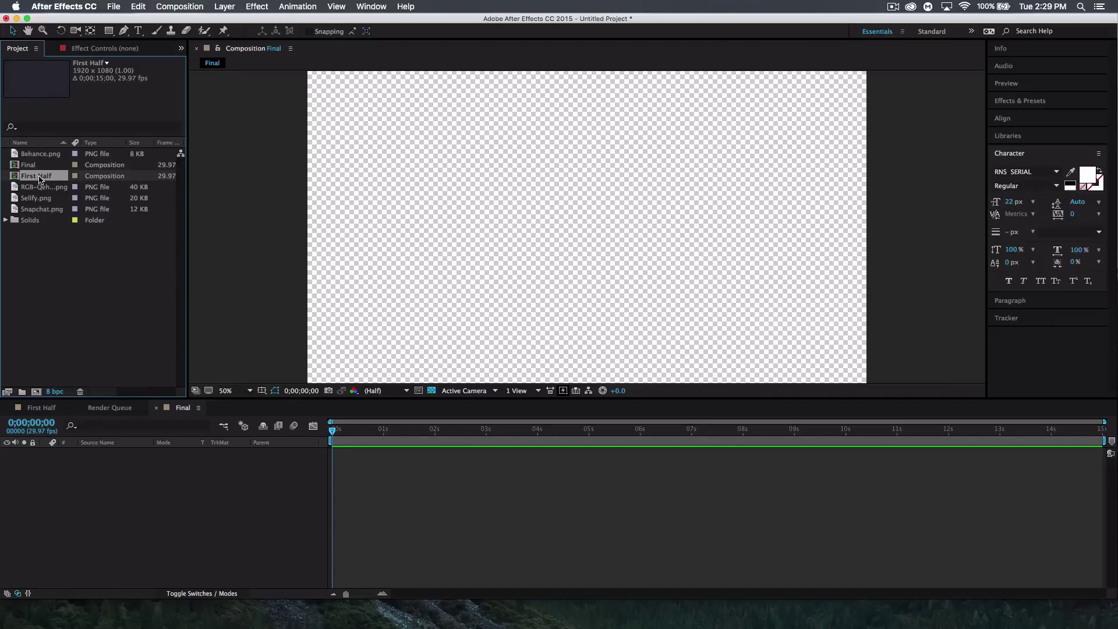
pyautogui.moveTo(40, 178); pyautogui.dragTo(90, 477)
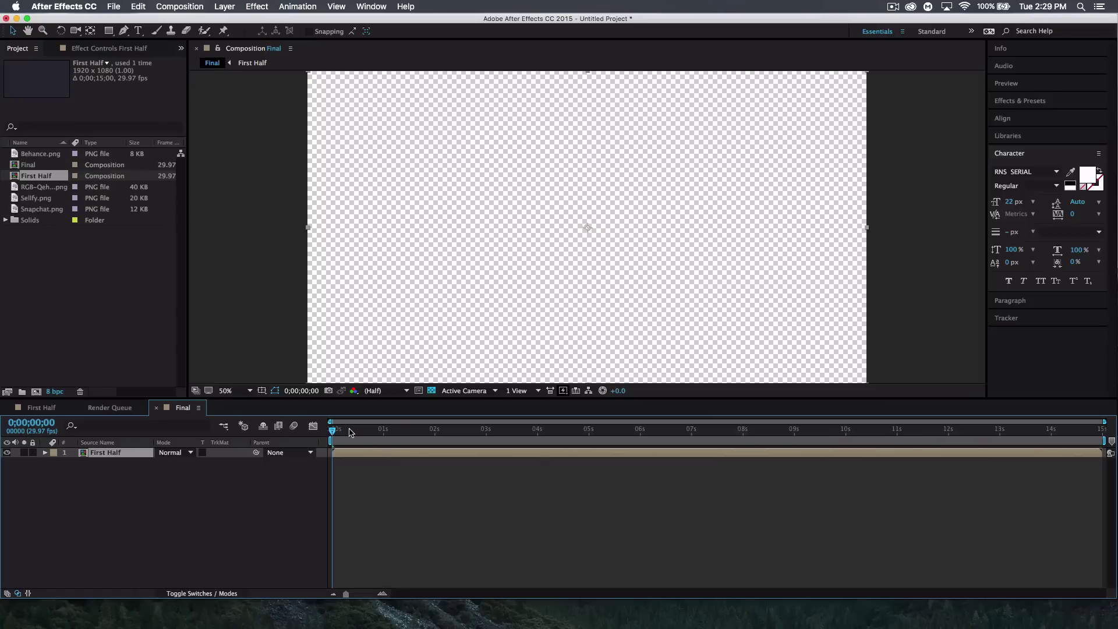
# Step: Preview the Final composition from 0;00;00;00, with the whole banner in view, to check the intro animation's timing
pyautogui.press('space')
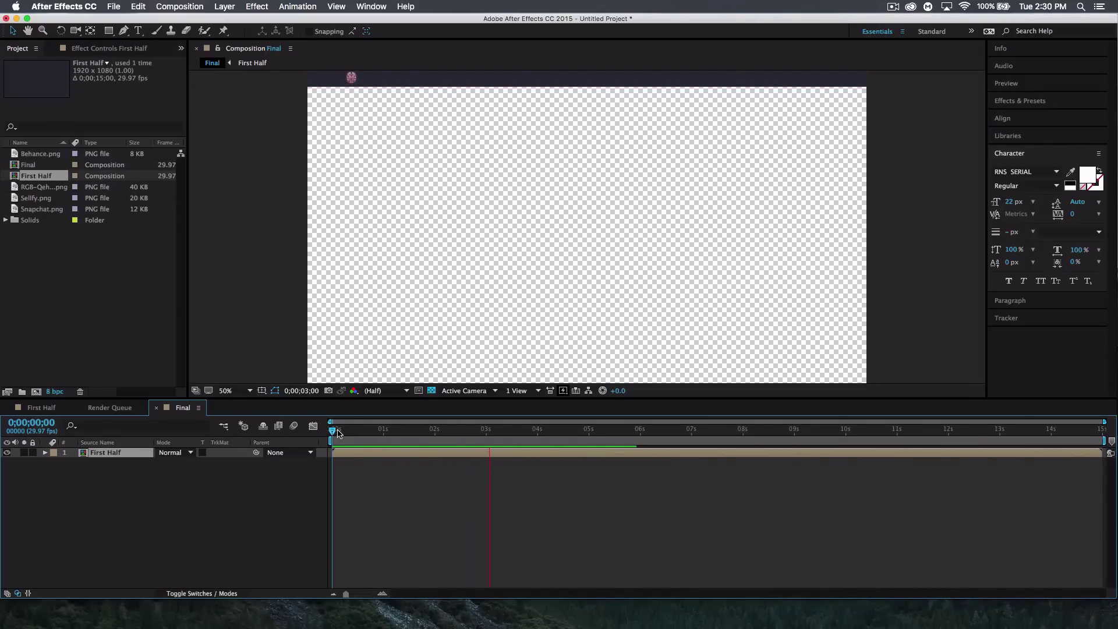
pyautogui.press('space')
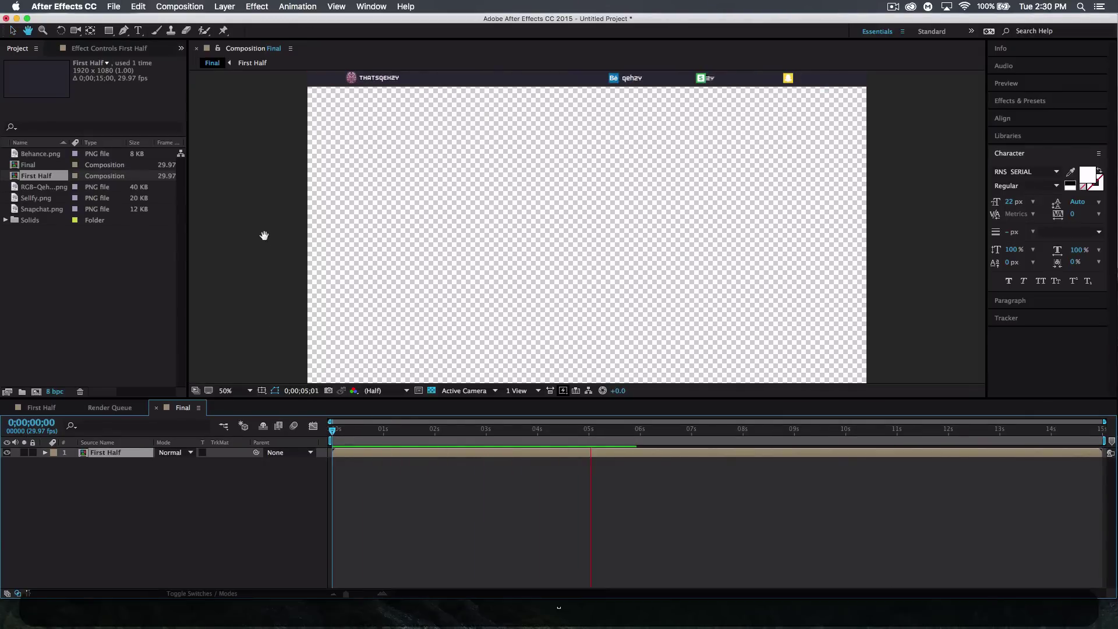
pyautogui.moveTo(264, 235); pyautogui.dragTo(271, 282)
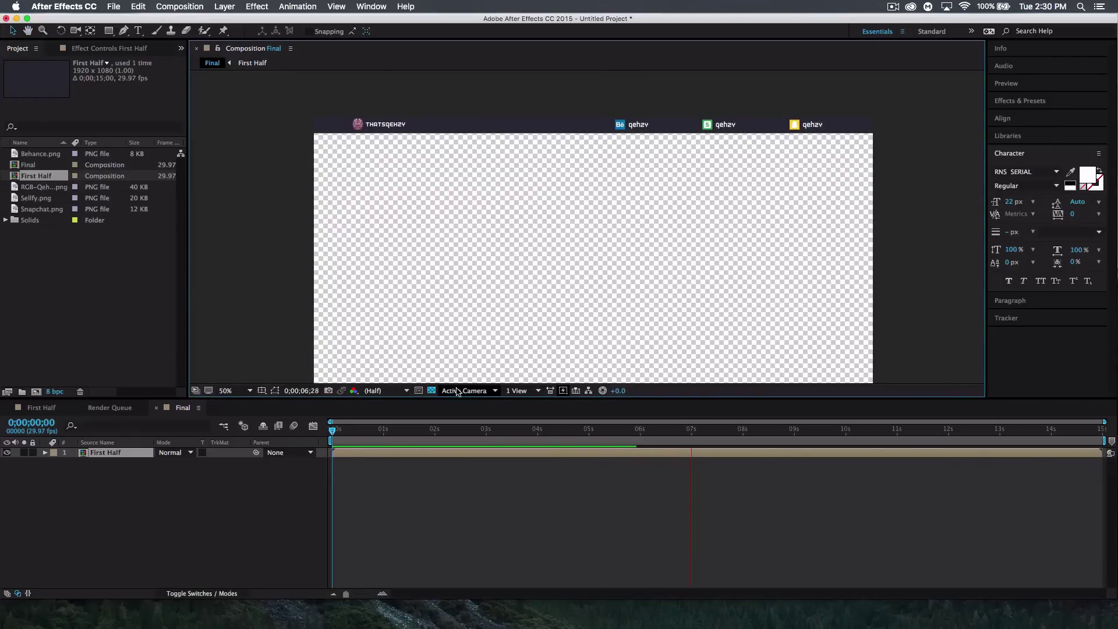
pyautogui.press('space')
pyautogui.moveTo(741, 434); pyautogui.dragTo(667, 422)
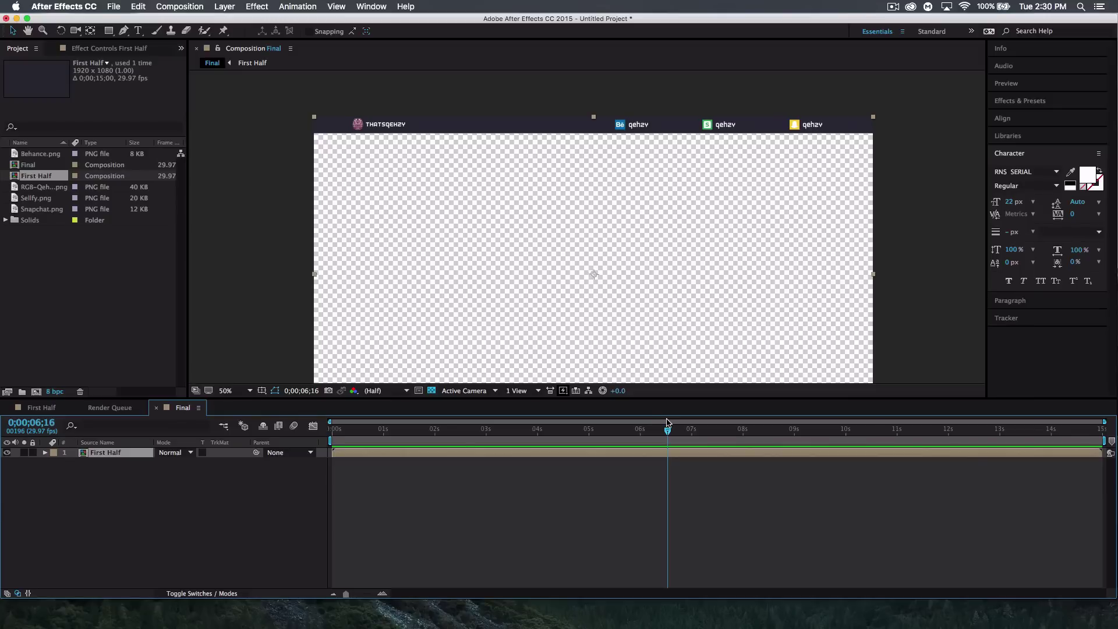
pyautogui.moveTo(667, 422); pyautogui.dragTo(324, 449)
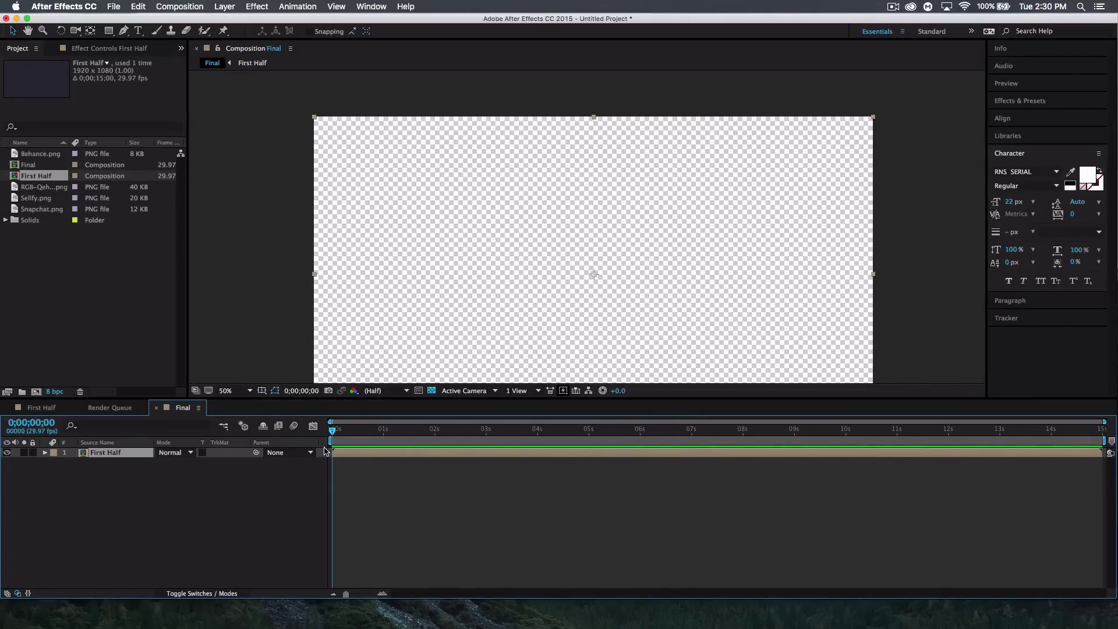
pyautogui.press('space')
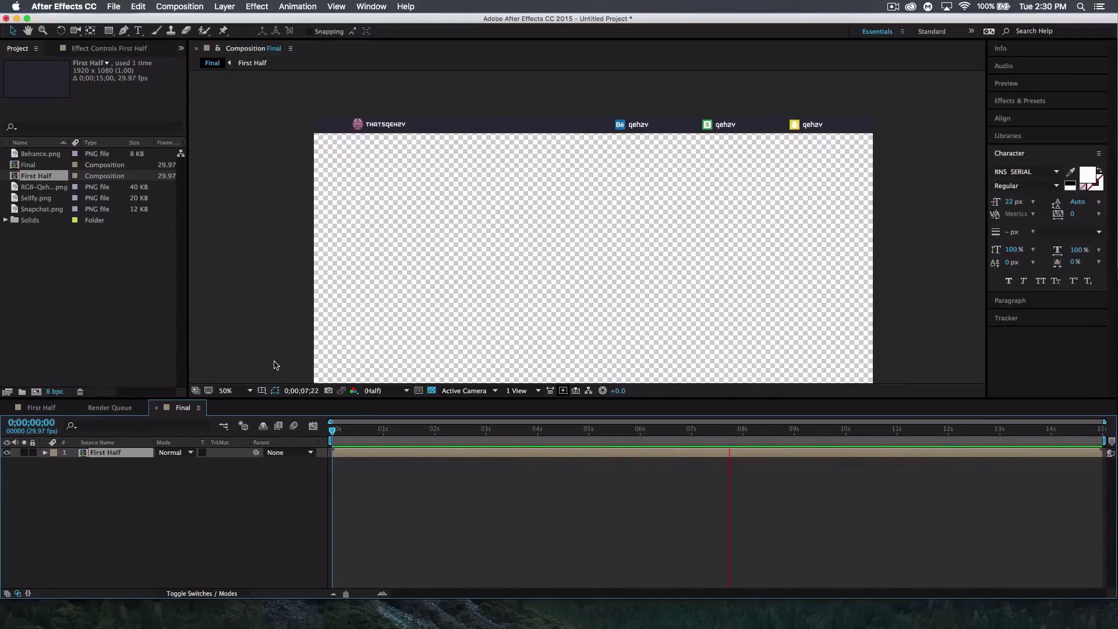
pyautogui.press('space')
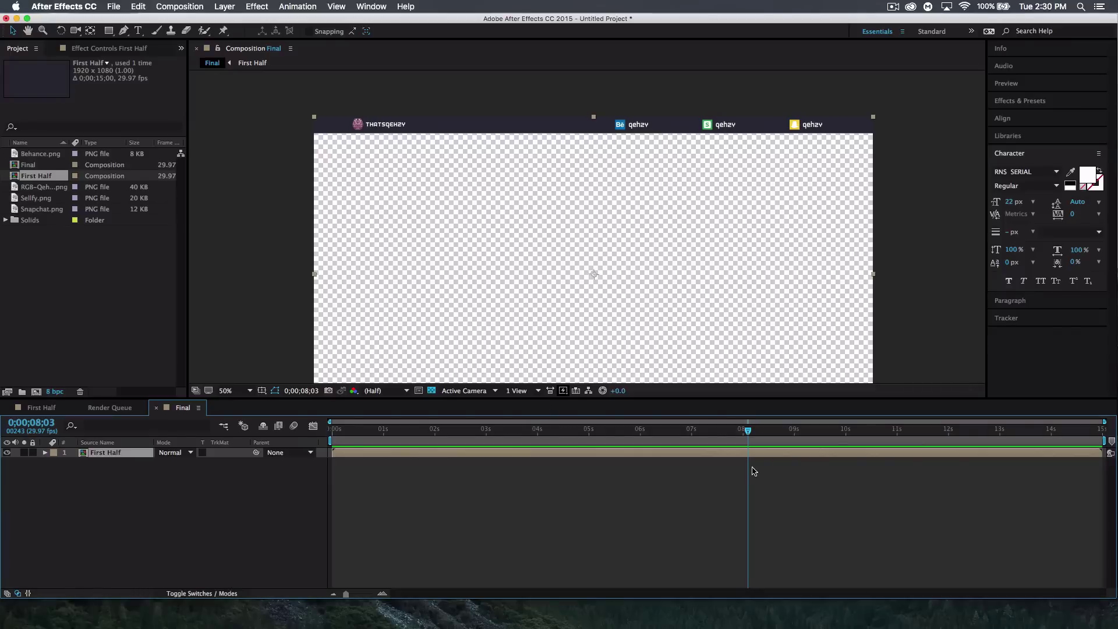
# Step: Trim the end of the First Half layer to 0;00;08;03 and make a copy of the trimmed layer
pyautogui.moveTo(1100, 452); pyautogui.dragTo(745, 465)
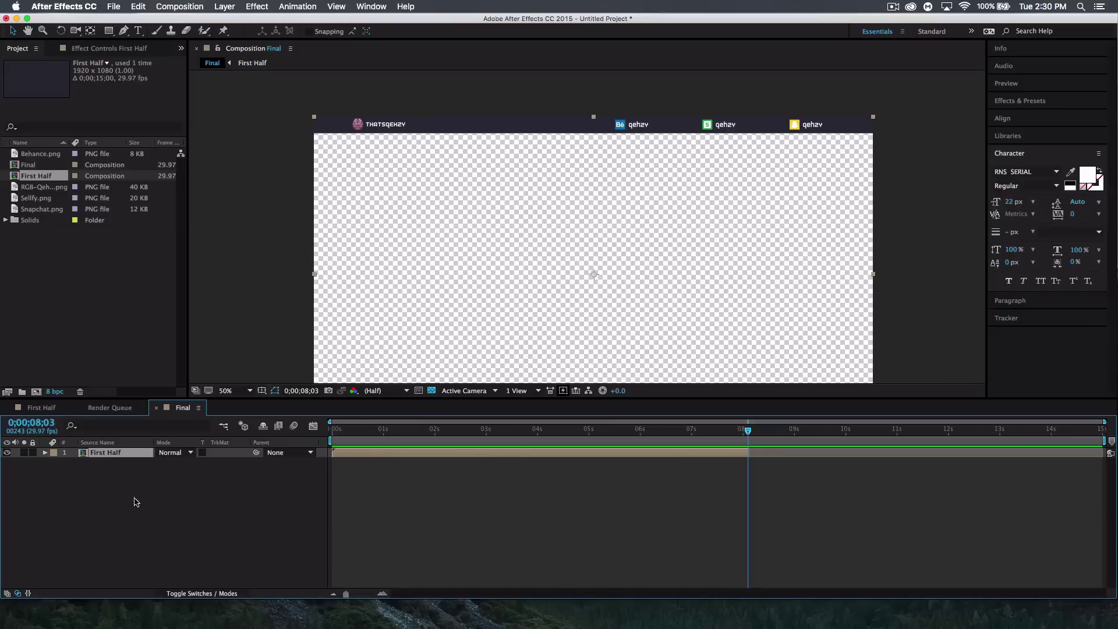
pyautogui.press('super+c')
pyautogui.press('super+v')
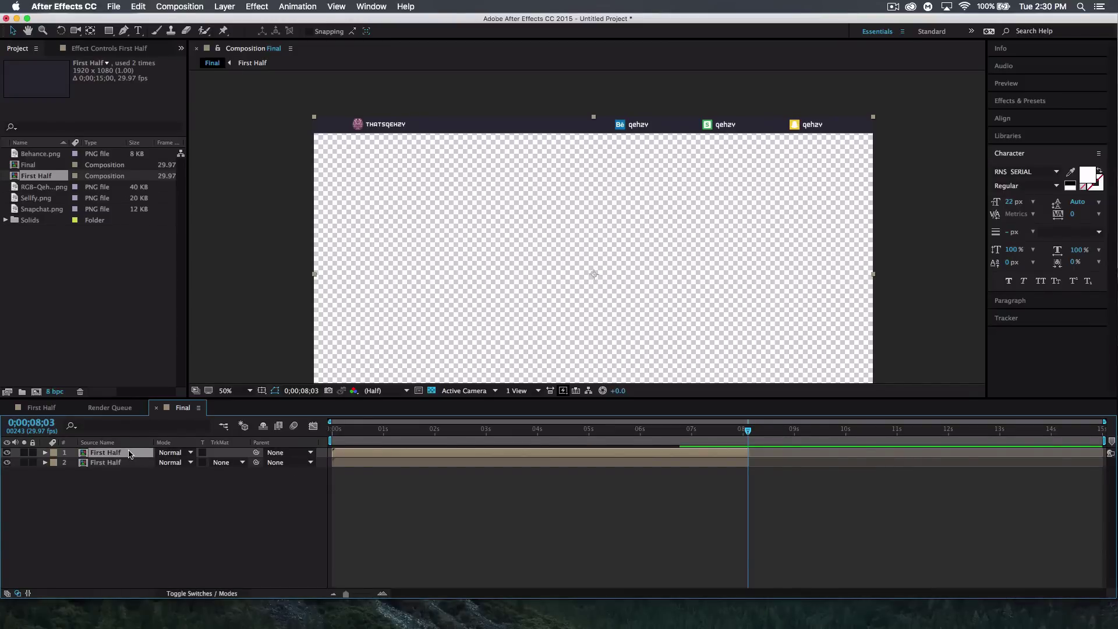
# Step: Time-reverse the upper First Half layer and shift it later so it ends at the 15-second mark
pyautogui.rightClick(128, 453)
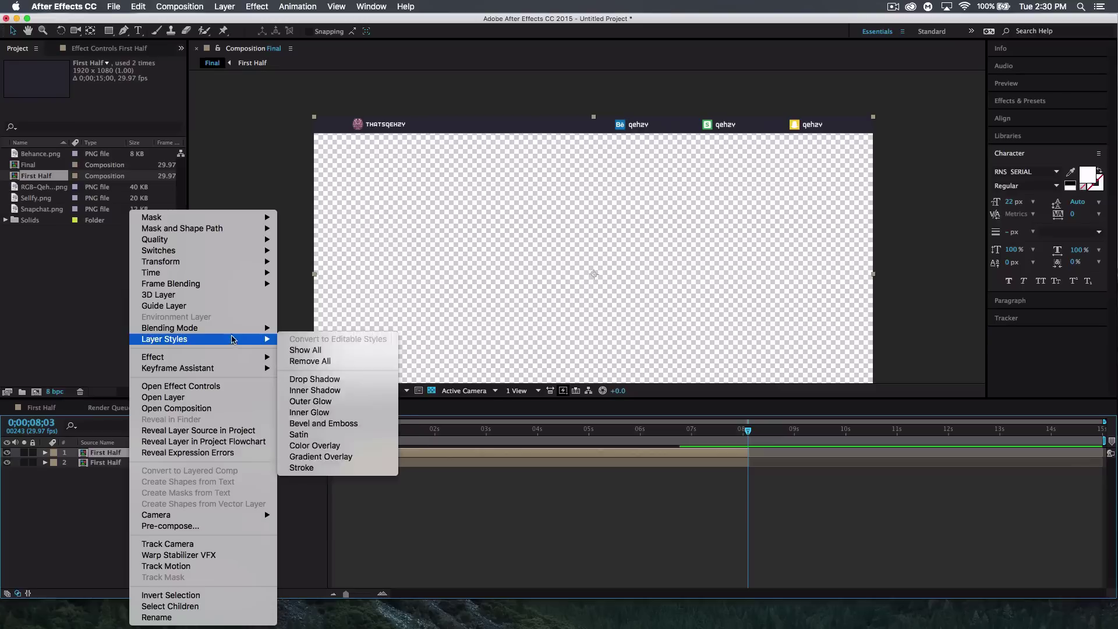
pyautogui.moveTo(252, 278)
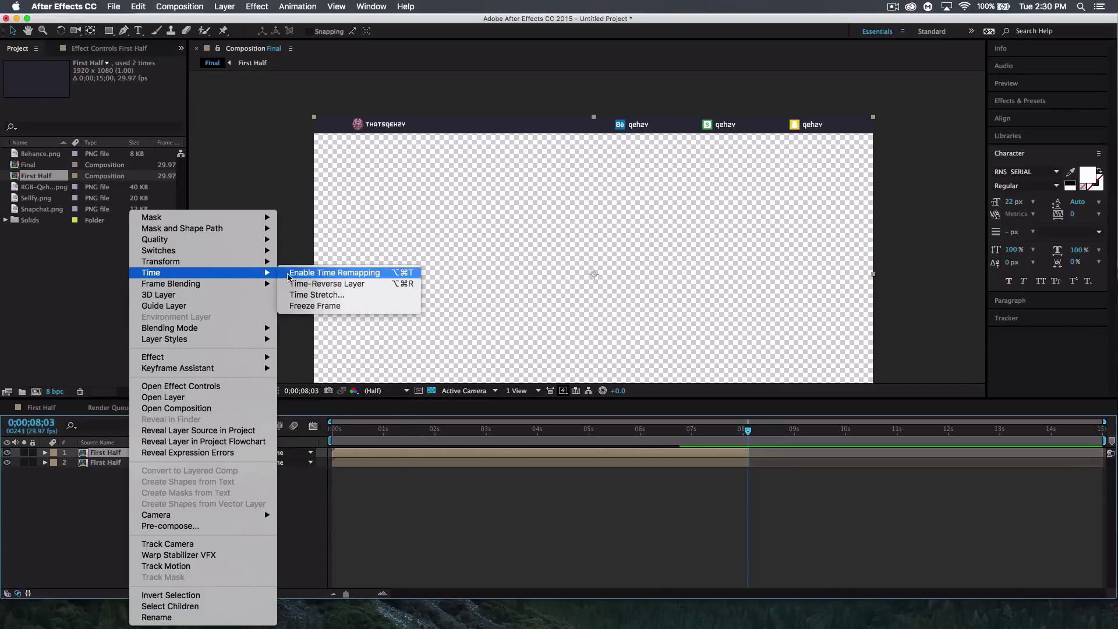
pyautogui.click(343, 285)
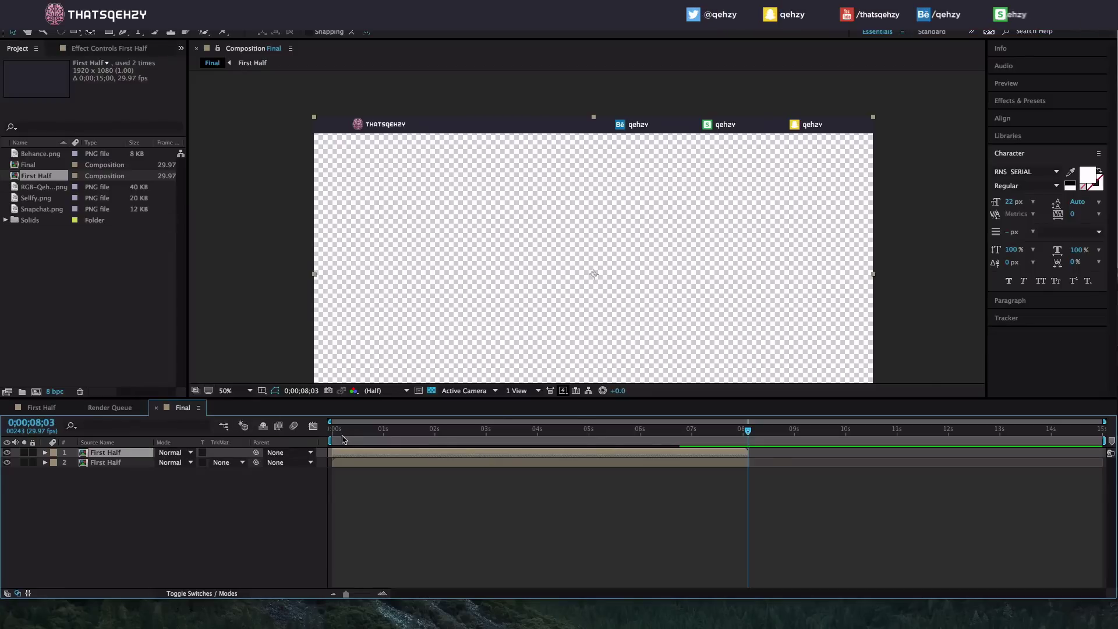
pyautogui.moveTo(345, 453); pyautogui.dragTo(693, 455)
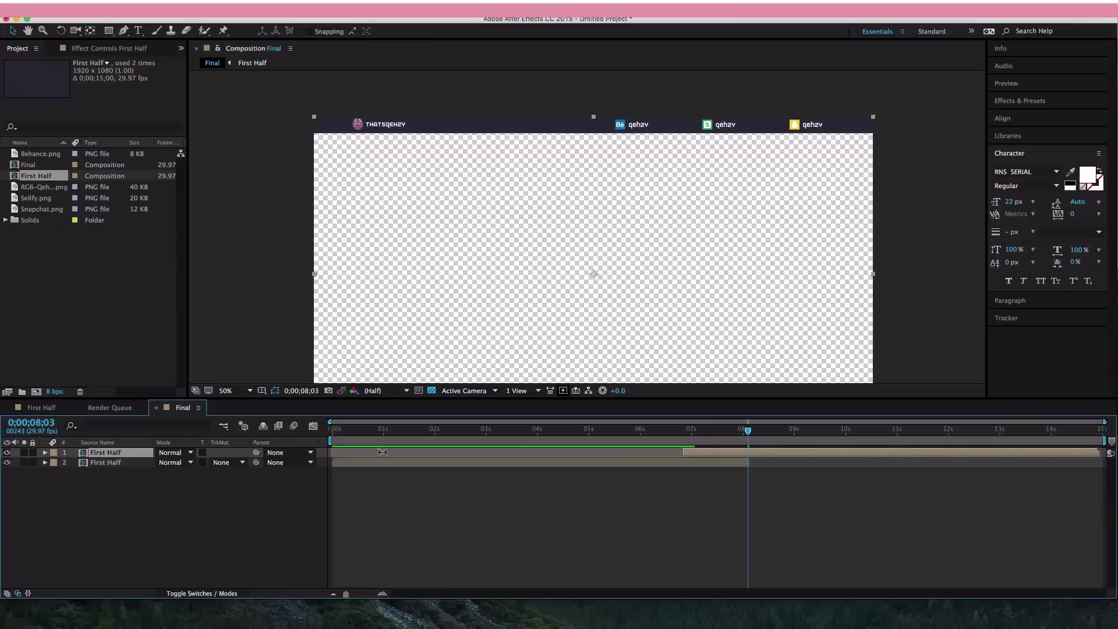
# Step: Enable time remapping on the reversed First Half layer
pyautogui.rightClick(114, 454)
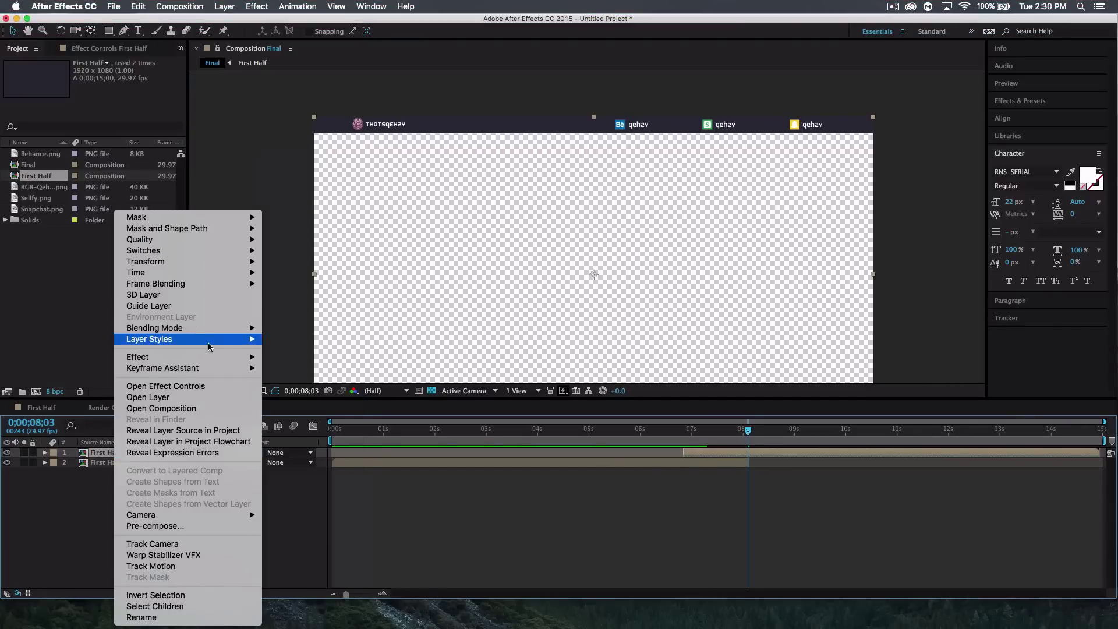
pyautogui.moveTo(232, 273)
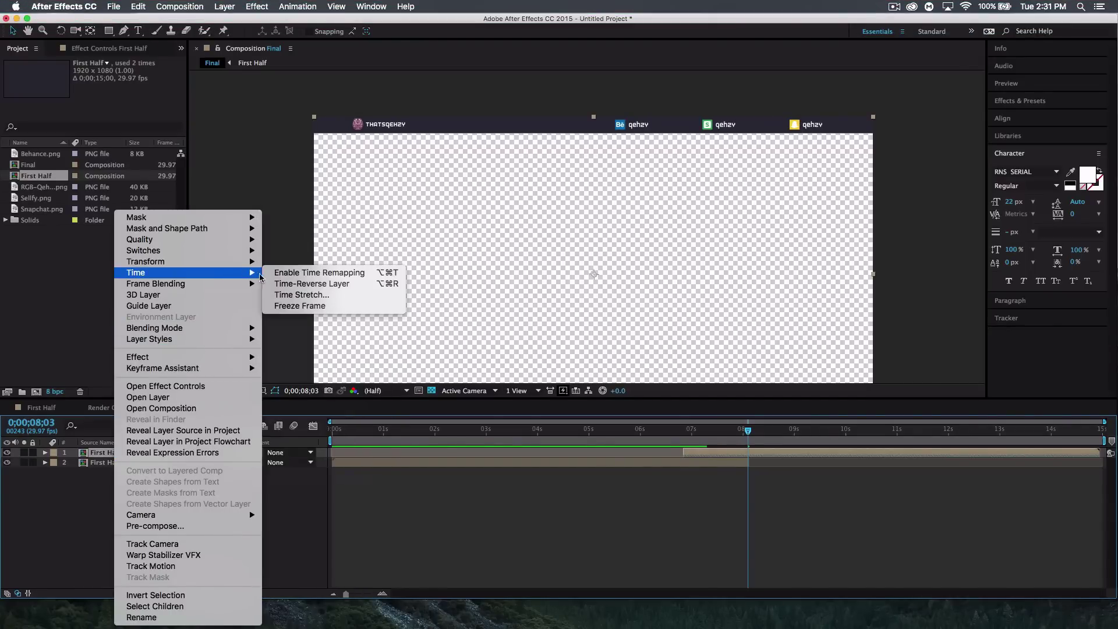
pyautogui.click(320, 274)
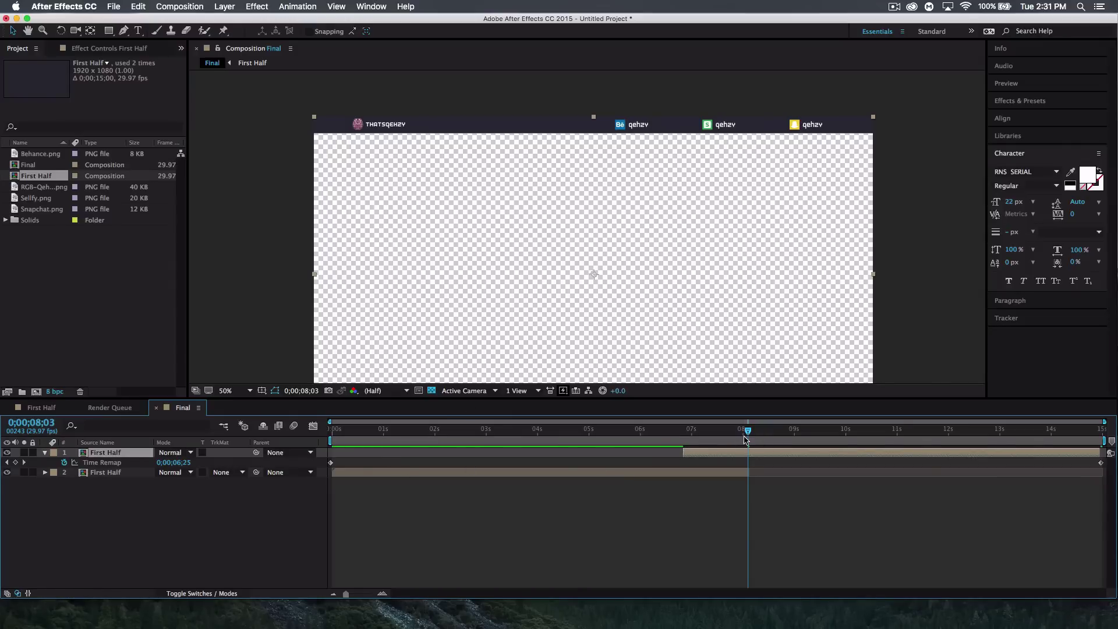
# Step: Preview the Final composition from 0;00;00;00 and scrub back to 0;00;03;21 to check the banner animation
pyautogui.moveTo(747, 431); pyautogui.dragTo(327, 446)
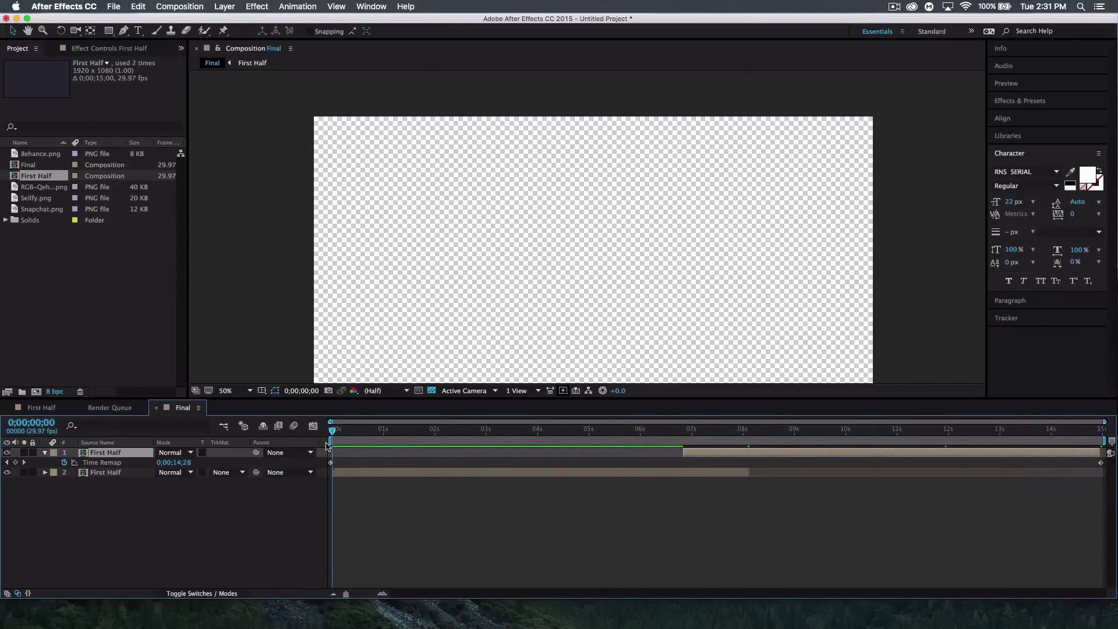
pyautogui.press('space')
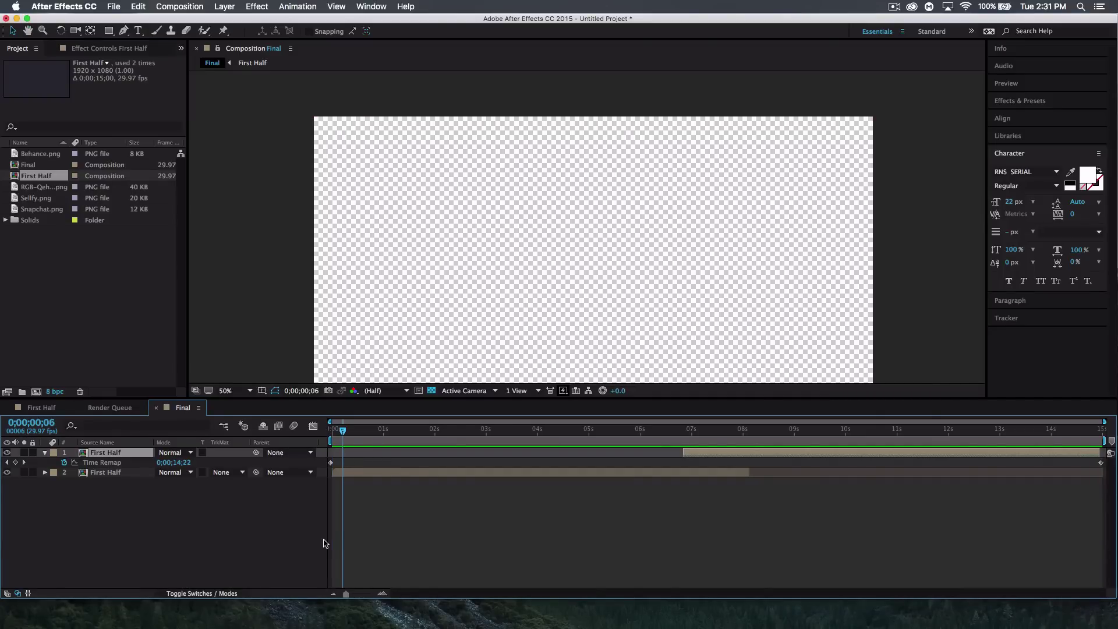
pyautogui.moveTo(343, 431); pyautogui.dragTo(331, 425)
pyautogui.press('space')
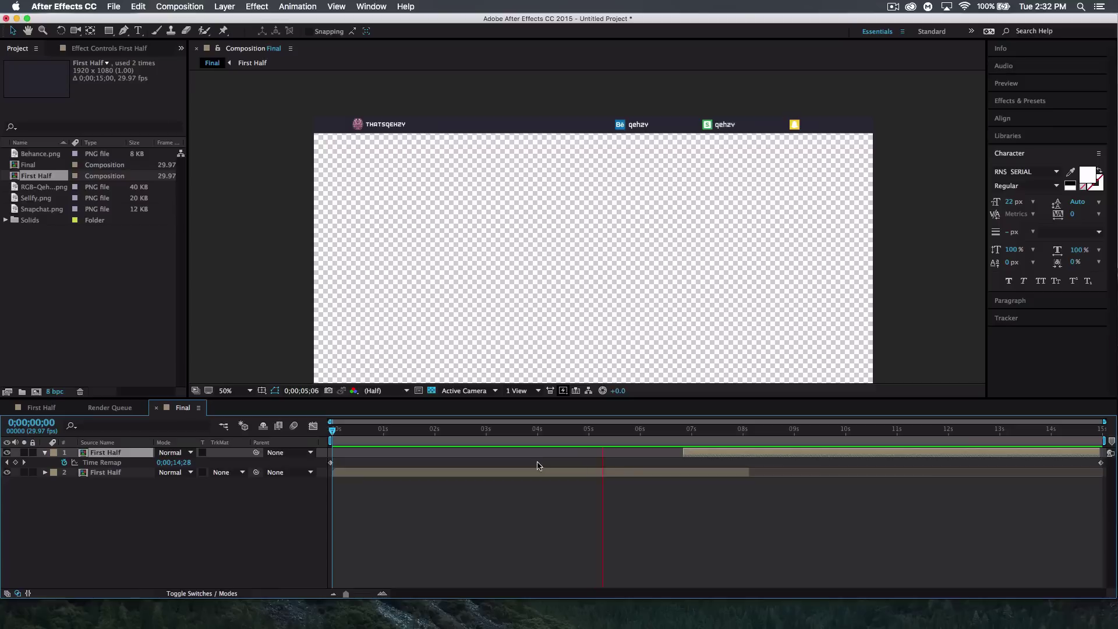
pyautogui.press('space')
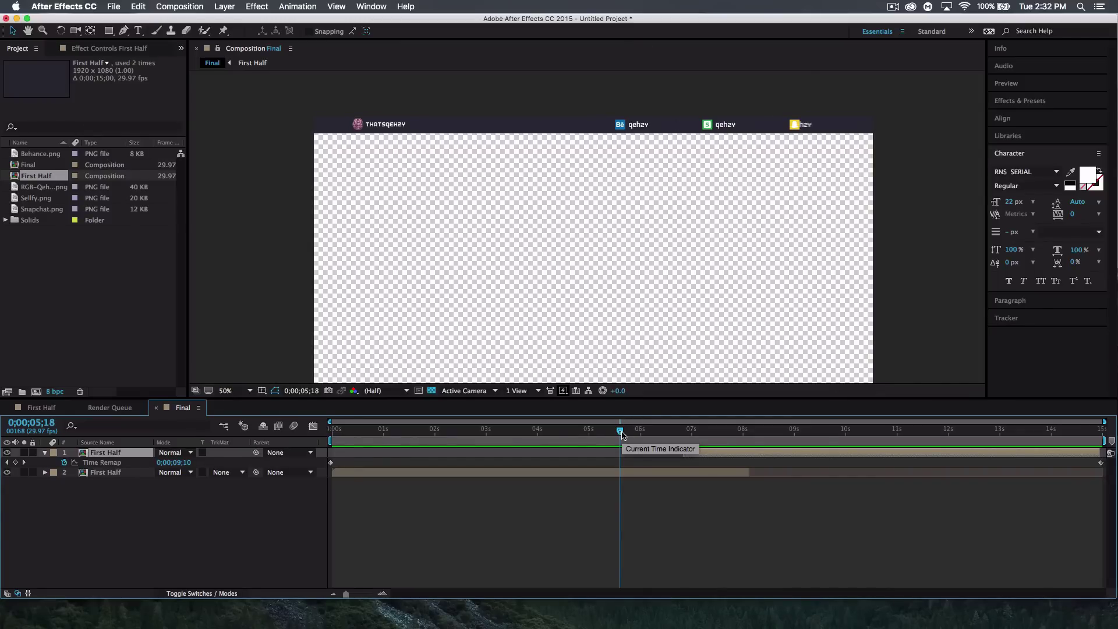
pyautogui.moveTo(621, 434); pyautogui.dragTo(525, 450)
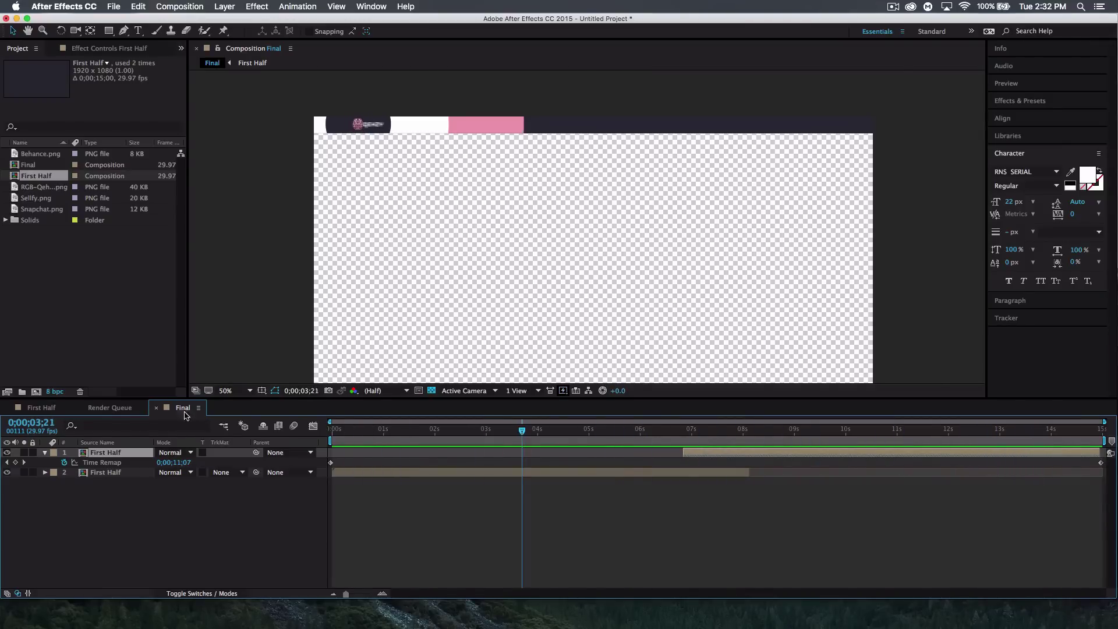
# Step: Create a 1920 x 1080, 29.97 fps, 15-second composition named Real Final and add the Final composition to it as a layer
pyautogui.click(180, 6)
pyautogui.click(203, 35)
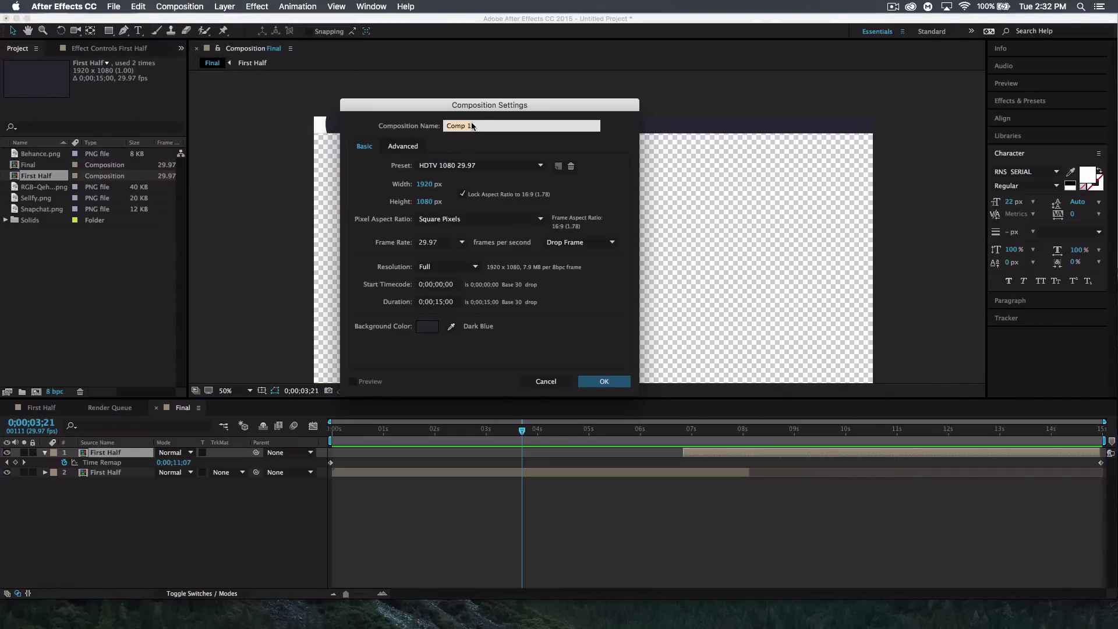
pyautogui.write('Real Final')
pyautogui.click(617, 384)
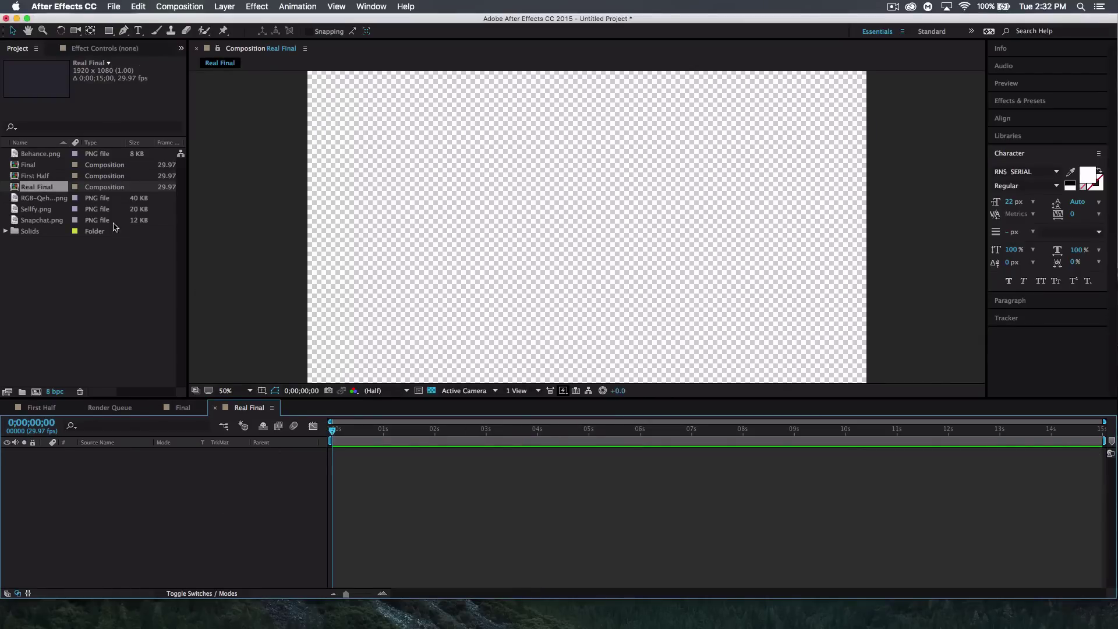
pyautogui.moveTo(32, 169); pyautogui.dragTo(147, 487)
# Step: Enable time remapping on the Final layer and move its last Time Remap keyframe to the 11-second mark
pyautogui.rightClick(117, 460)
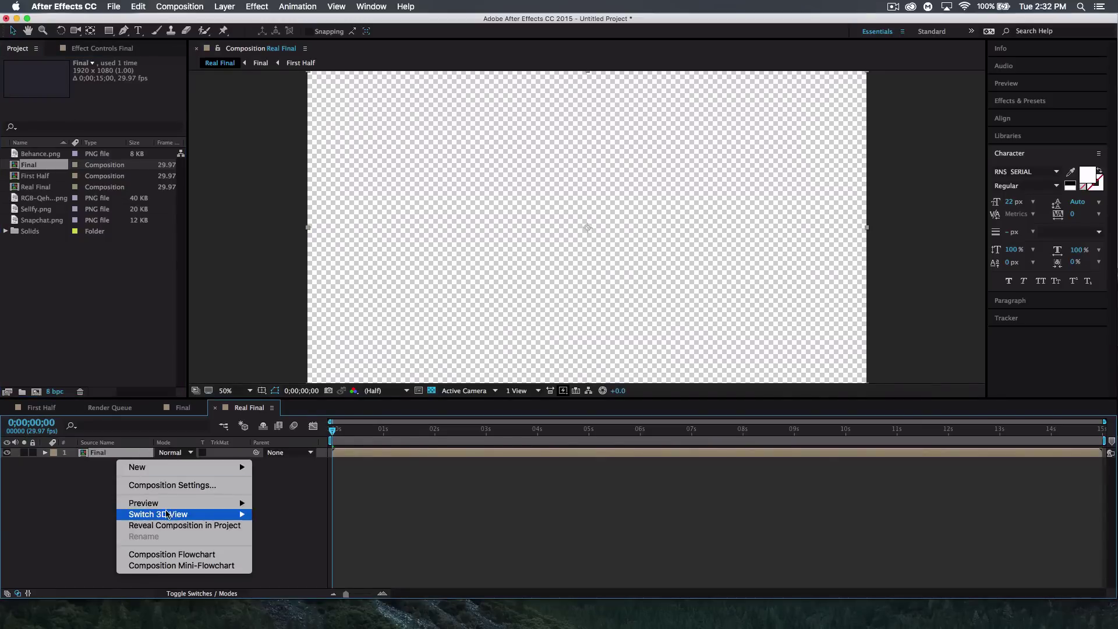
pyautogui.click(92, 503)
pyautogui.rightClick(96, 453)
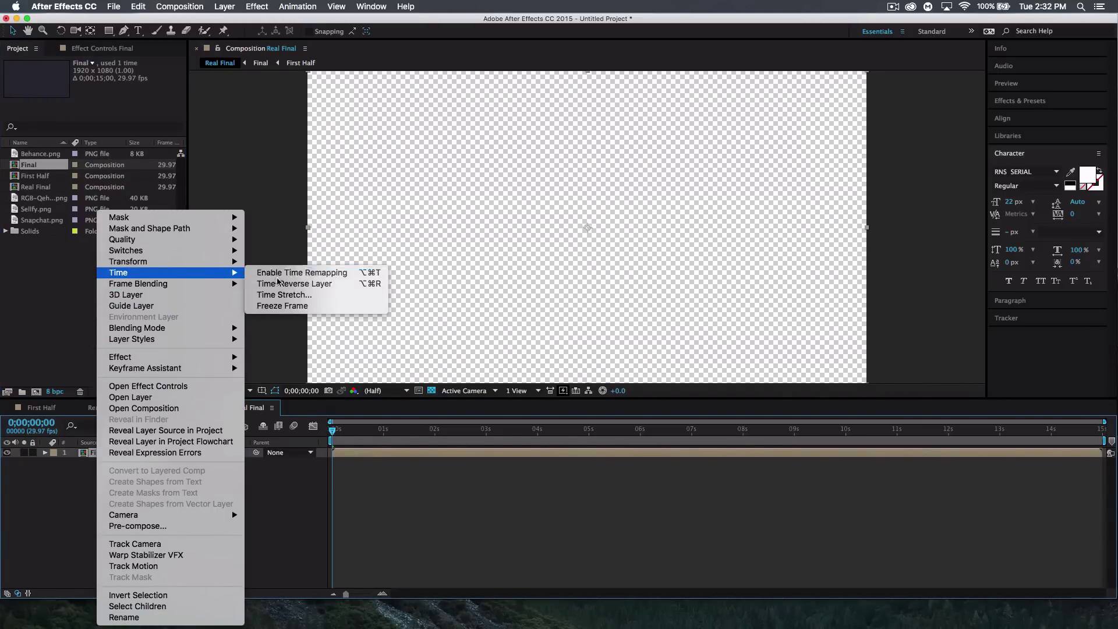
pyautogui.click(274, 274)
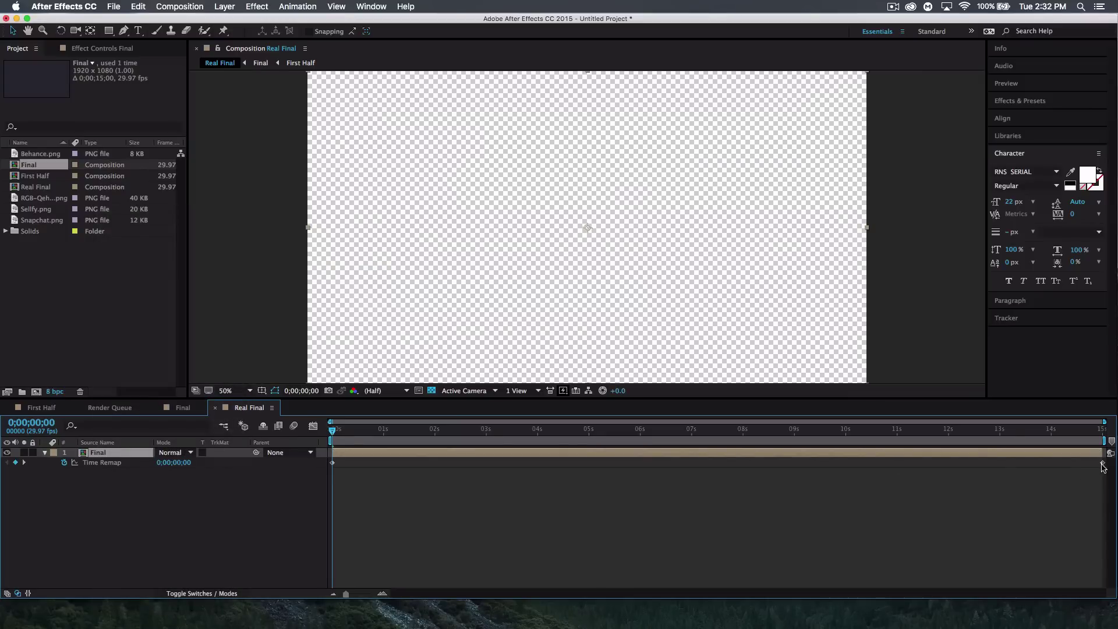
pyautogui.moveTo(1103, 464); pyautogui.dragTo(897, 463)
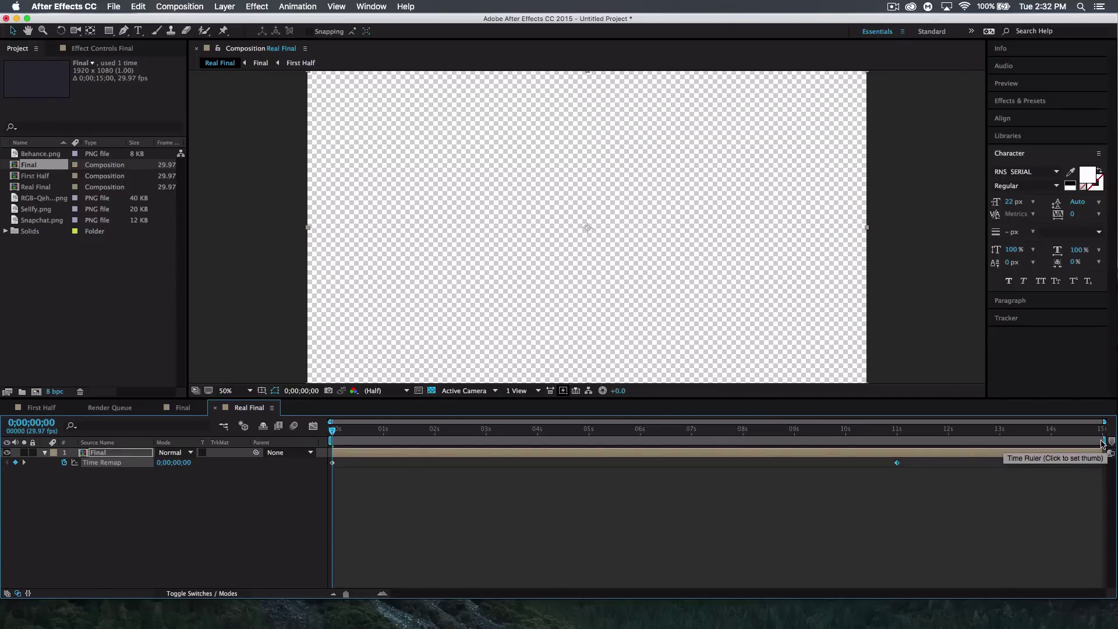
# Step: Shorten the work area to end at about 11 seconds and preview the Real Final animation from 0;00;00;00
pyautogui.moveTo(1103, 442); pyautogui.dragTo(901, 449)
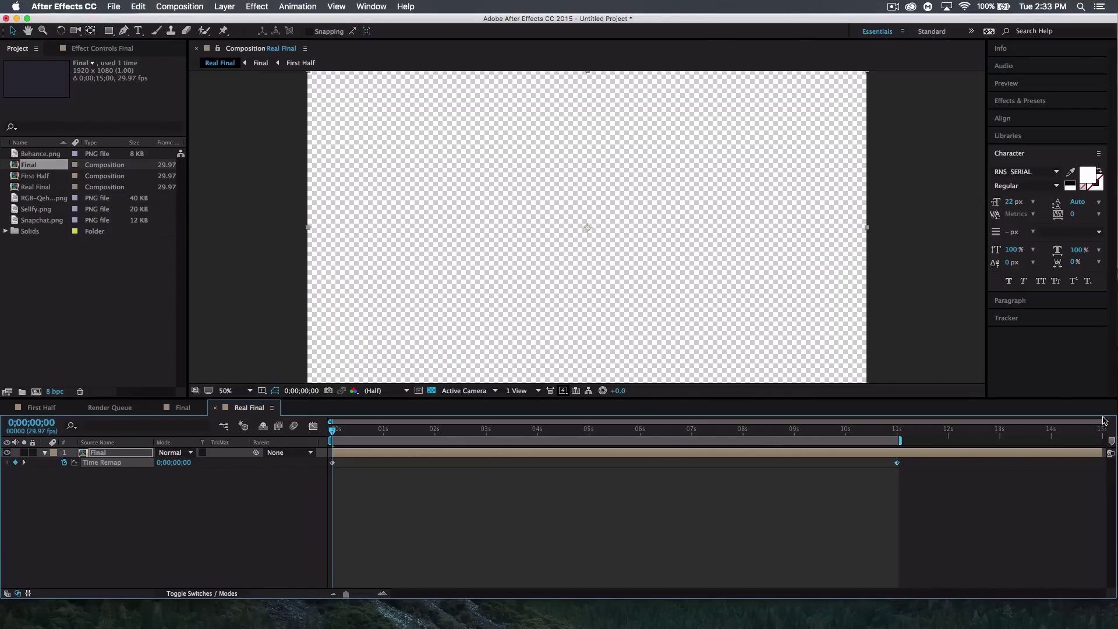
pyautogui.moveTo(1102, 422); pyautogui.dragTo(995, 422)
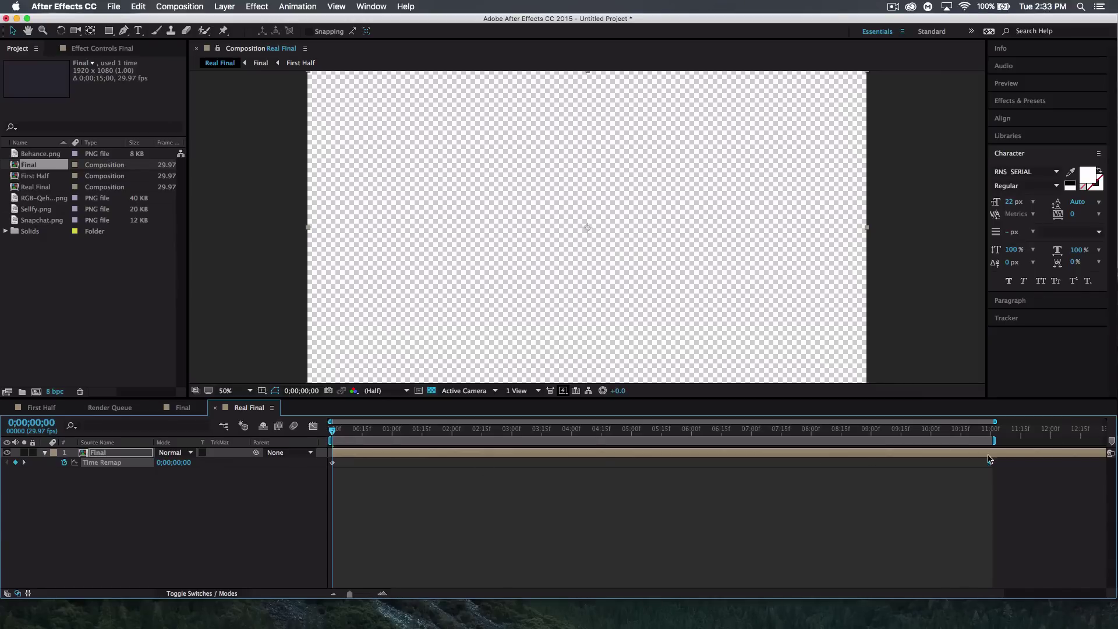
pyautogui.press('space')
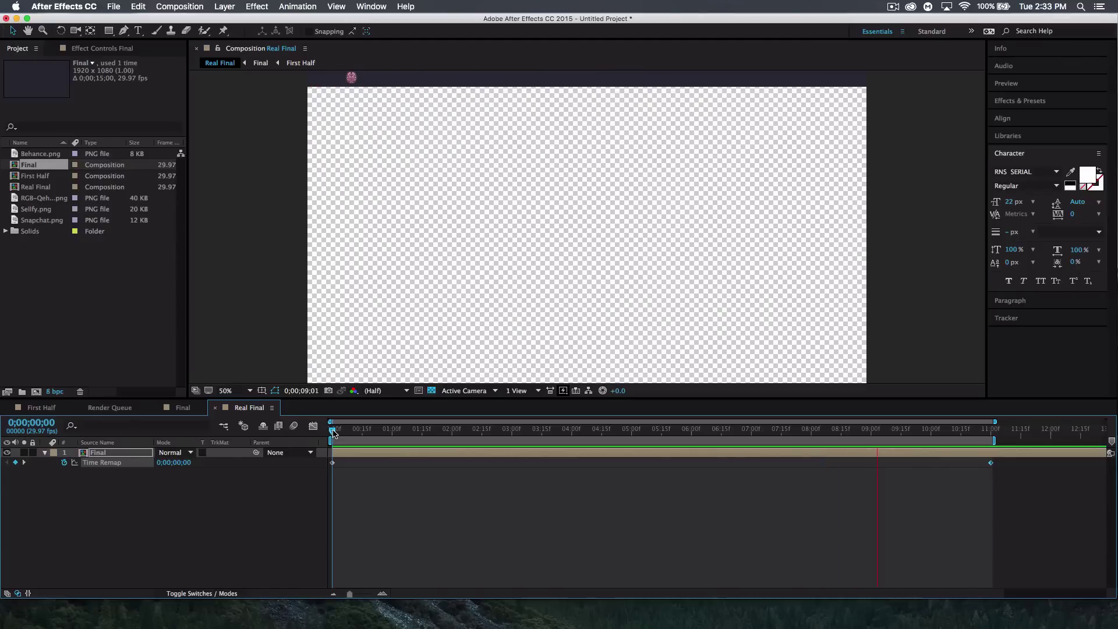
# Step: Stop the preview and add the Real Final composition to the render queue
pyautogui.press('space')
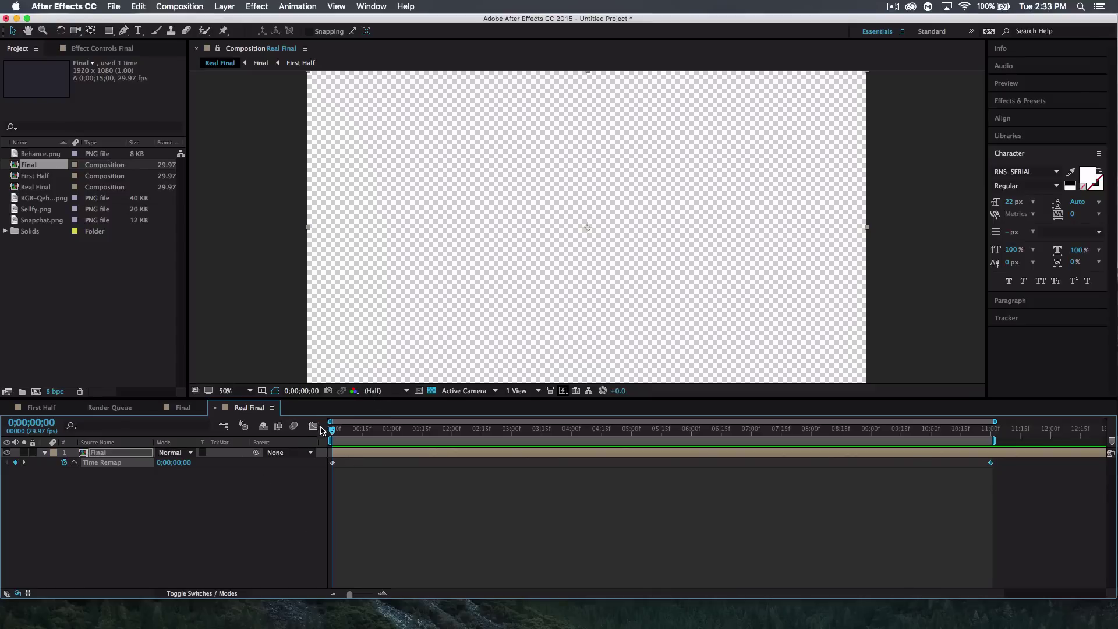
pyautogui.click(184, 408)
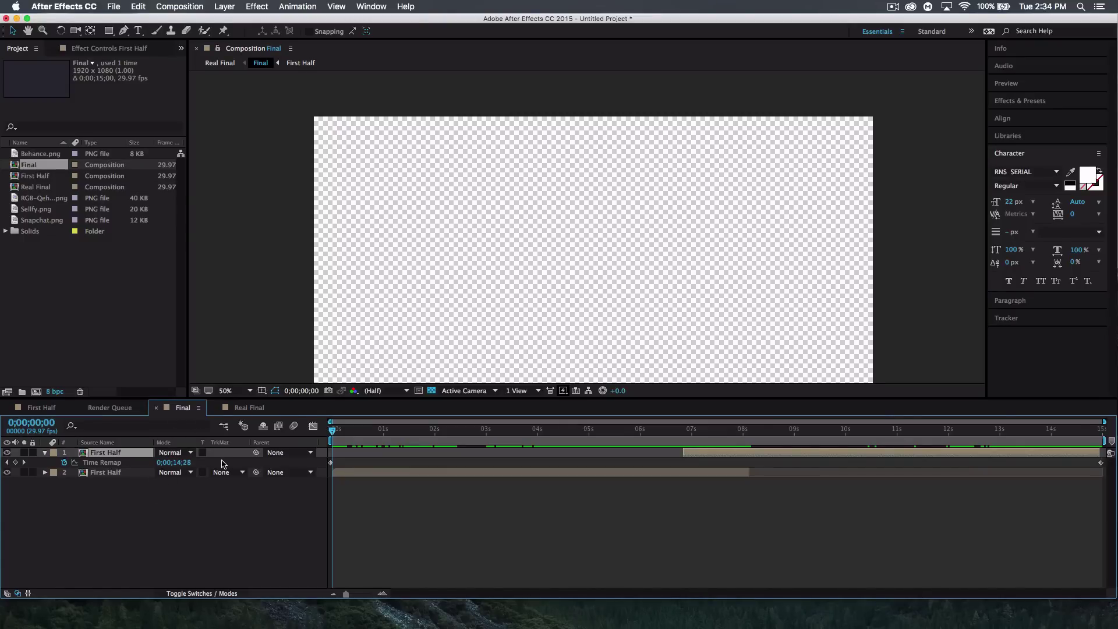
pyautogui.click(244, 408)
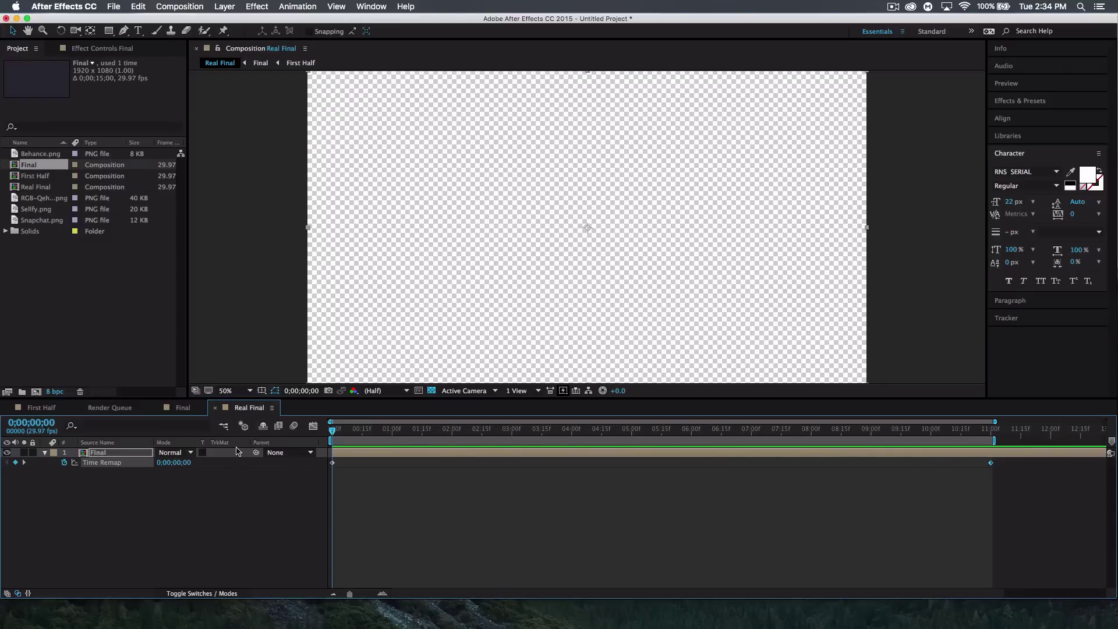
pyautogui.click(180, 8)
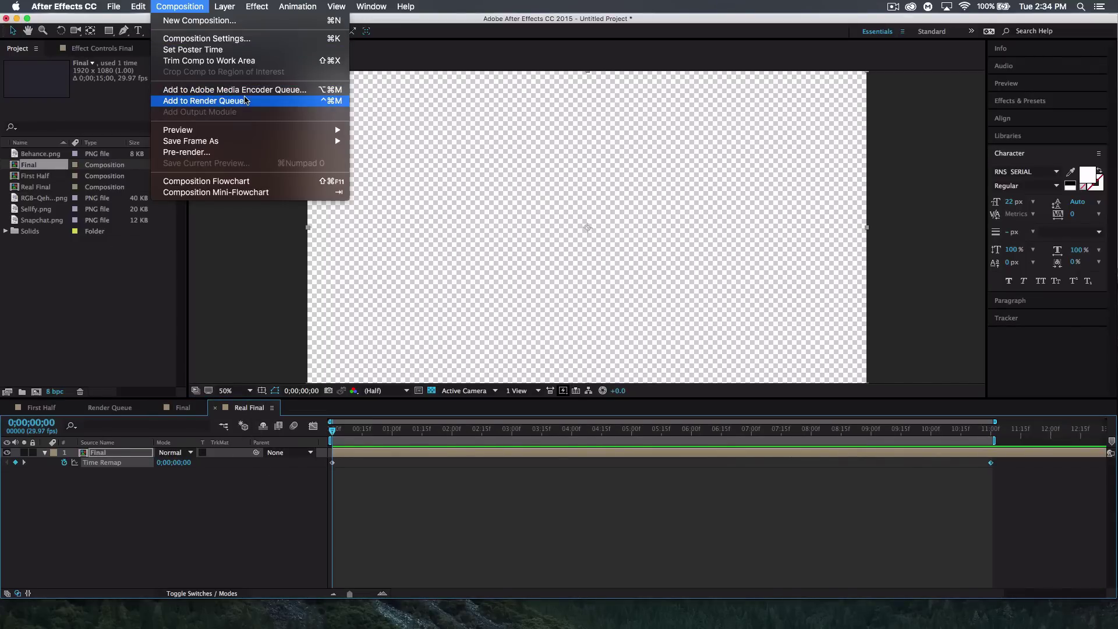
pyautogui.click(246, 103)
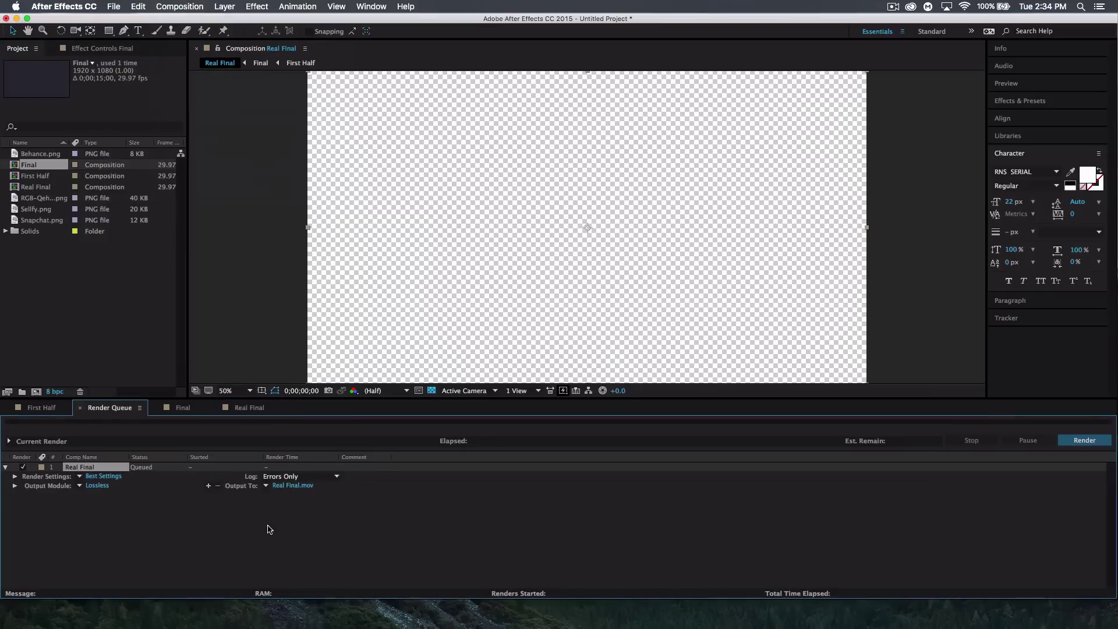
# Step: Set the Real Final render's QuickTime output module to export RGB + Alpha channels
pyautogui.click(97, 485)
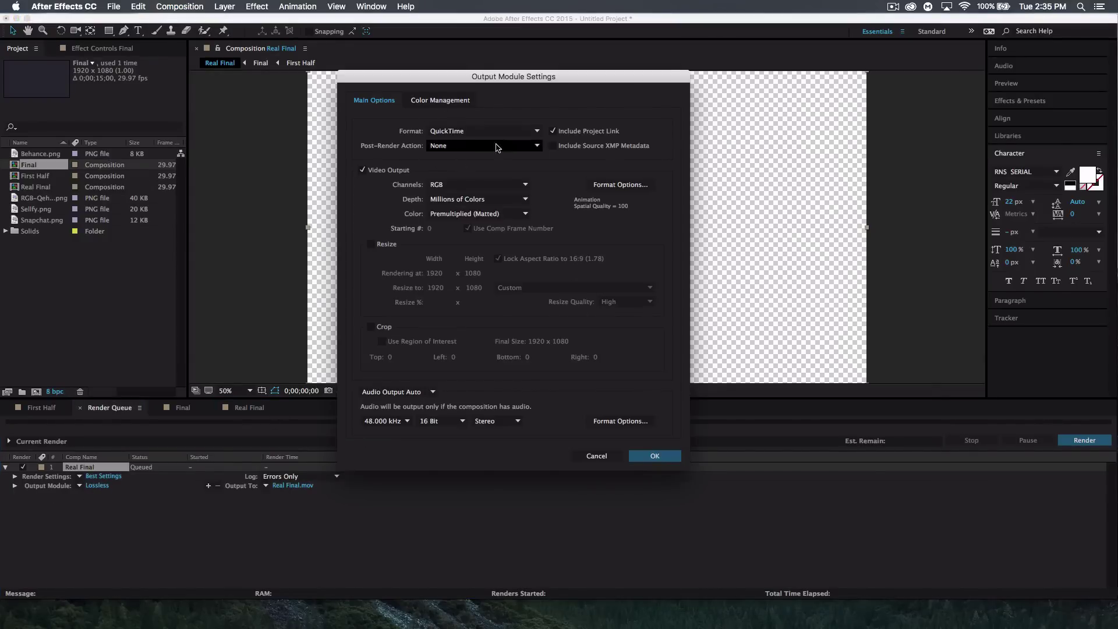
pyautogui.click(528, 135)
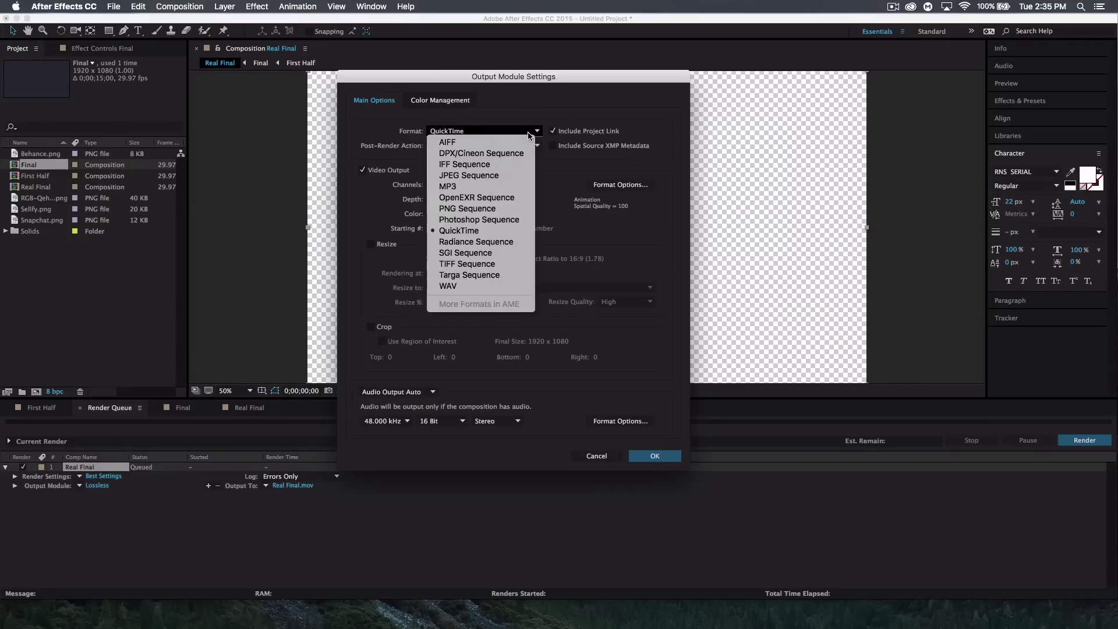
pyautogui.click(607, 236)
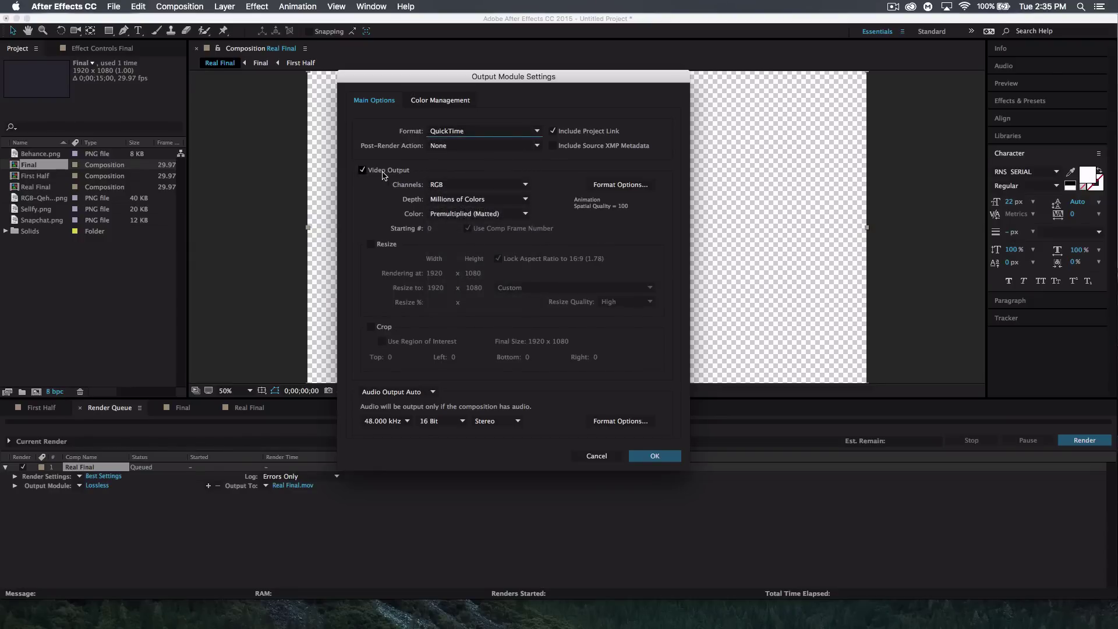
pyautogui.click(451, 187)
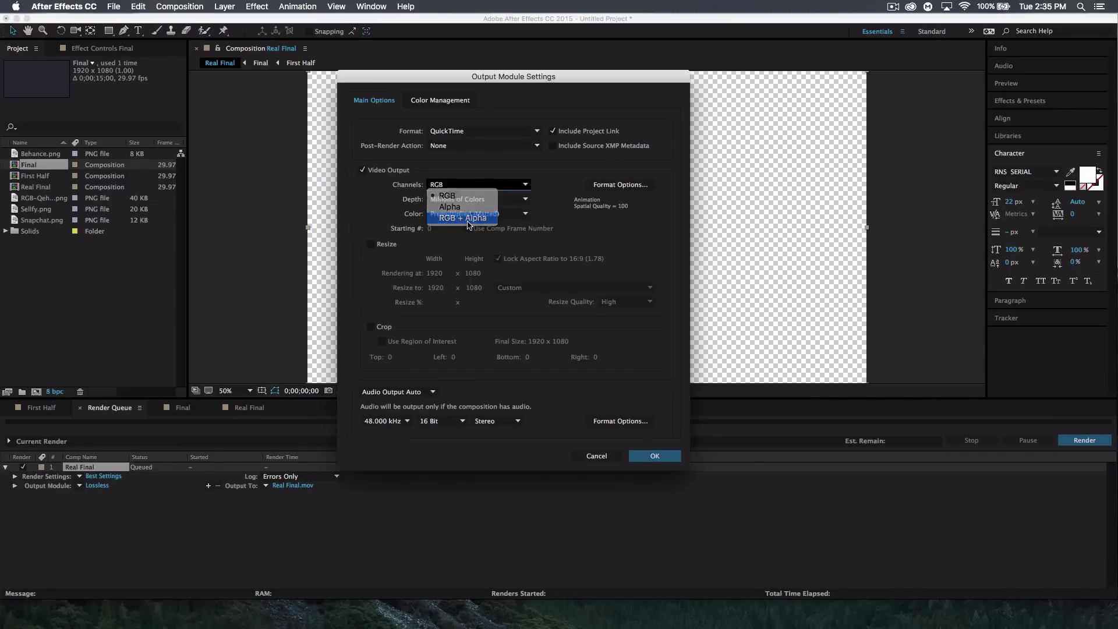
pyautogui.click(467, 220)
pyautogui.moveTo(598, 76); pyautogui.dragTo(366, 126)
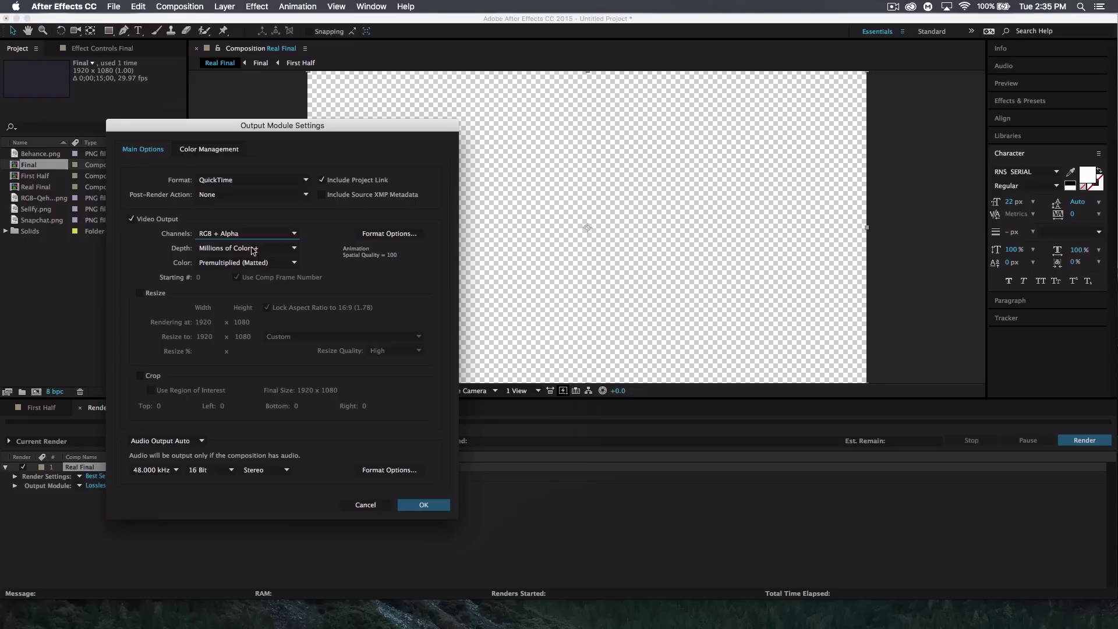
pyautogui.click(423, 505)
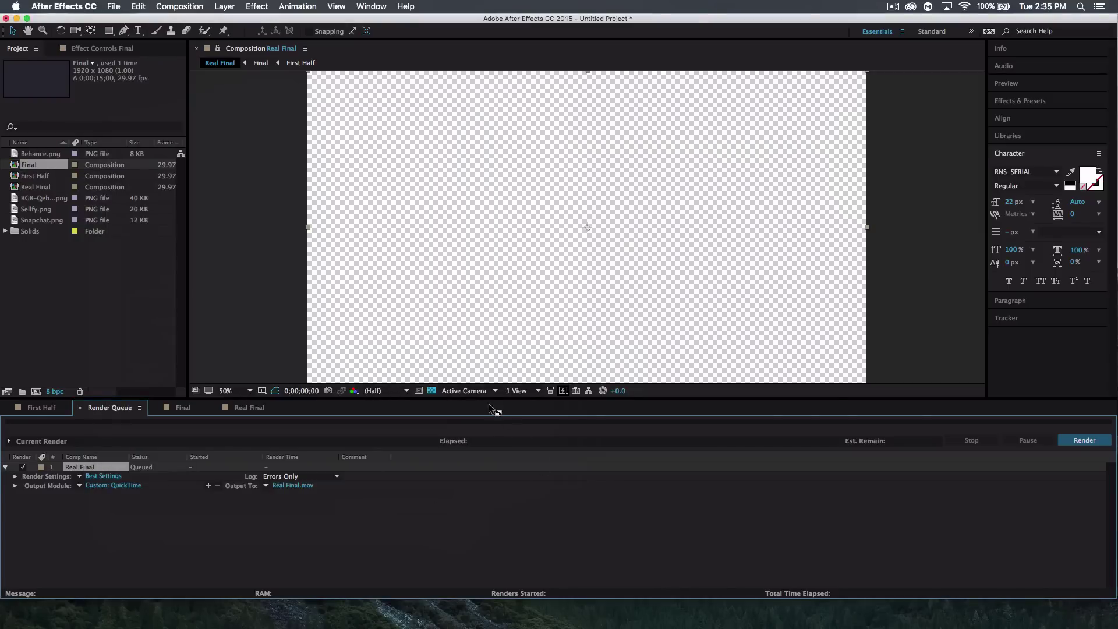
# Step: Toggle the transparency grid off and back on to check Real Final's transparent background, and return to the render queue
pyautogui.click(432, 391)
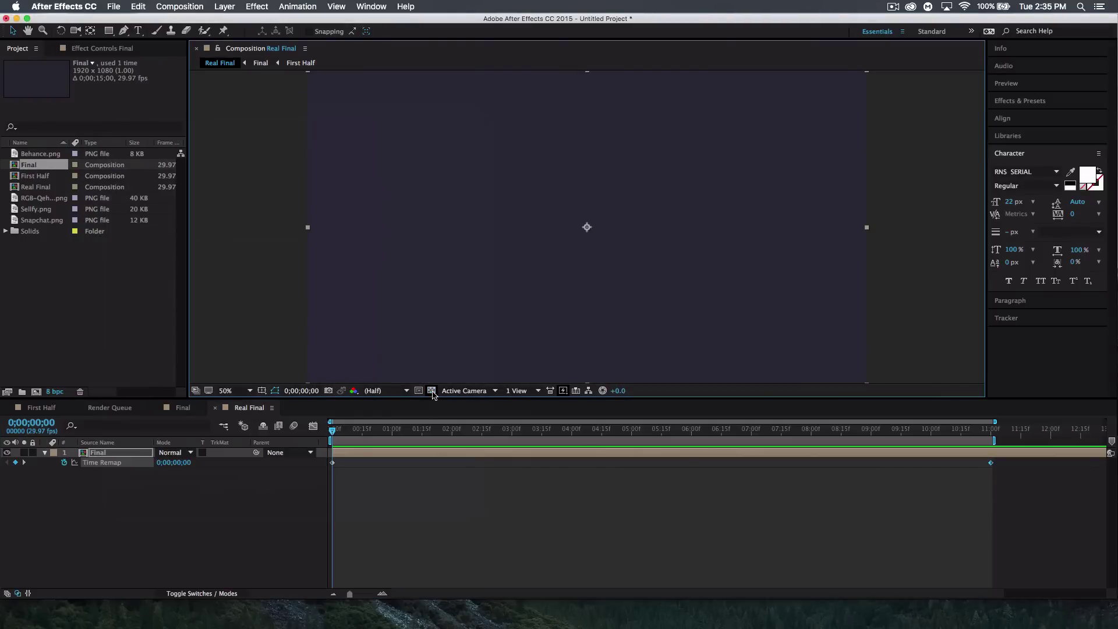
pyautogui.click(431, 391)
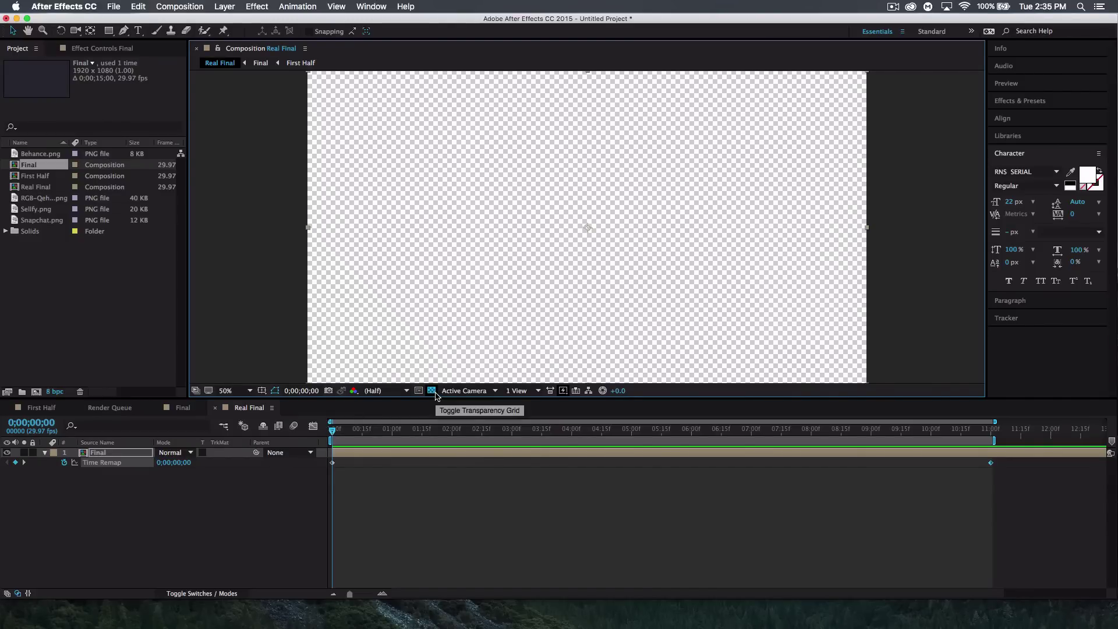
pyautogui.click(102, 410)
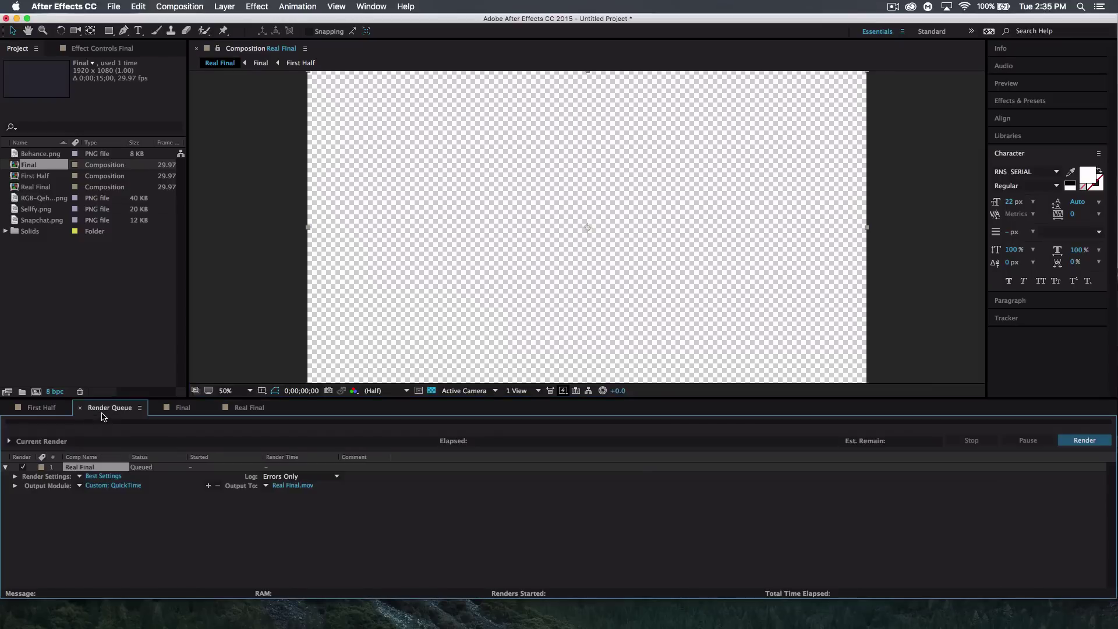
pyautogui.click(292, 486)
pyautogui.click(403, 209)
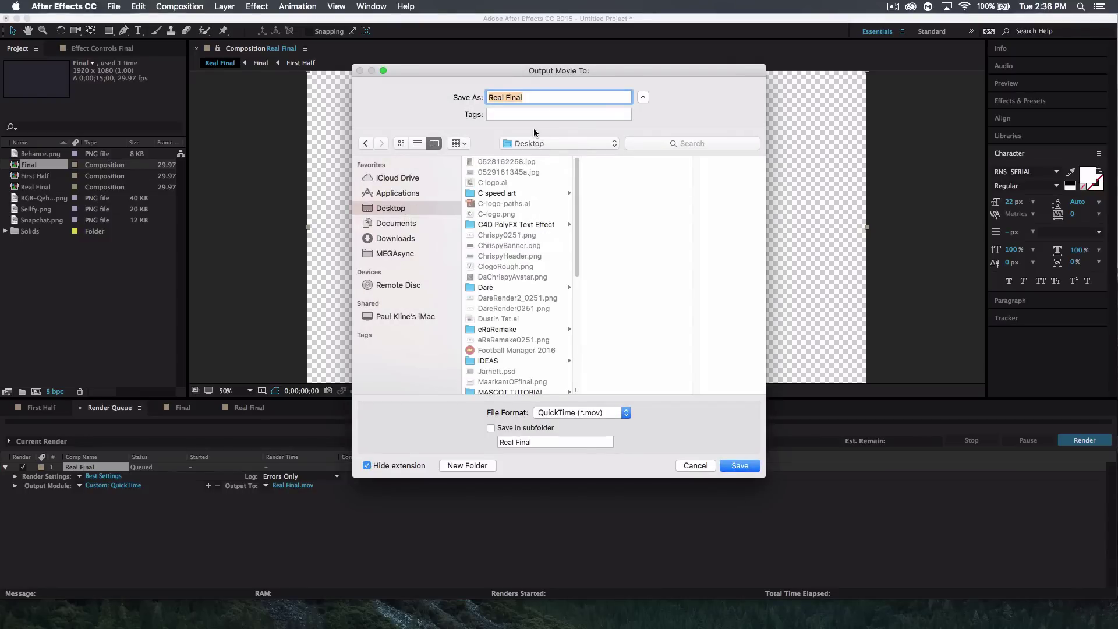
pyautogui.click(690, 464)
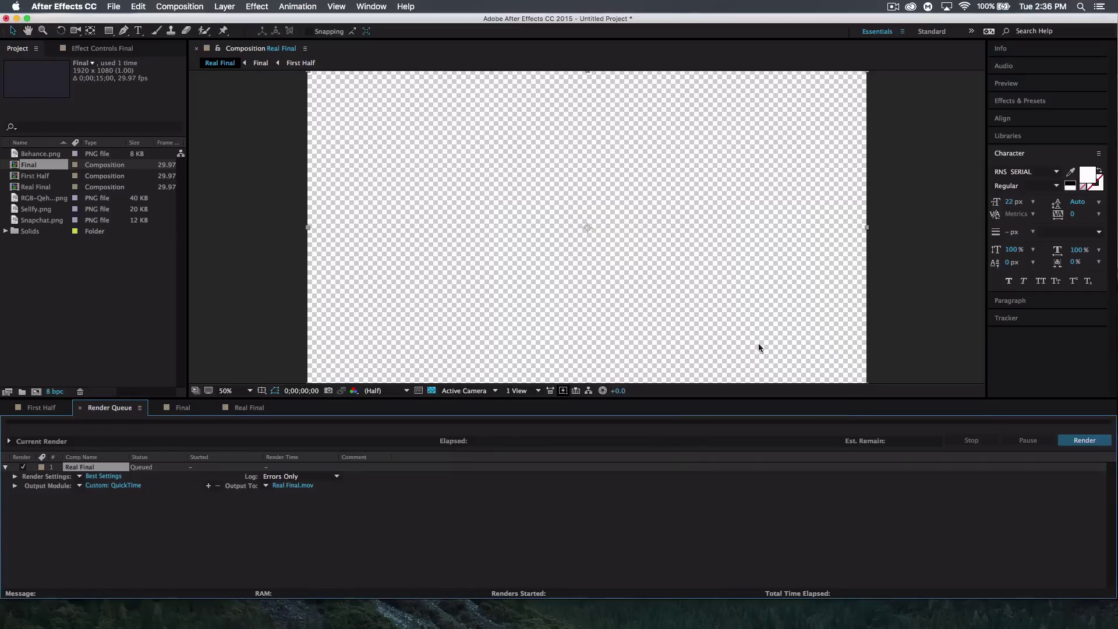
# Step: Start rendering Real Final, suspend the viewer's refresh during the render, and stop the render partway
pyautogui.click(1074, 443)
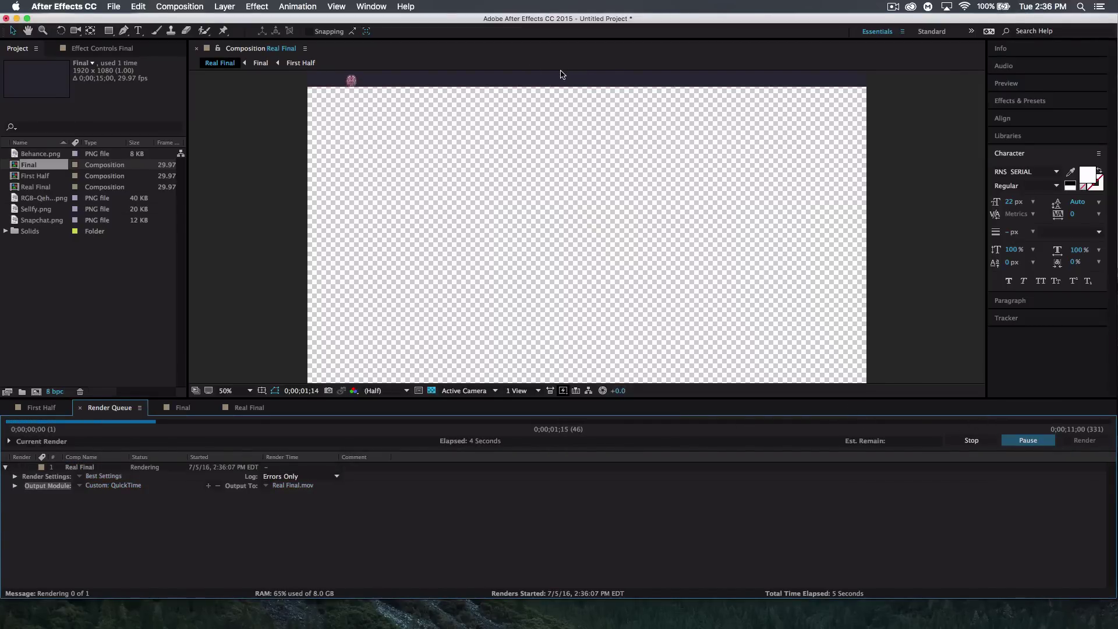
pyautogui.press('capslock')
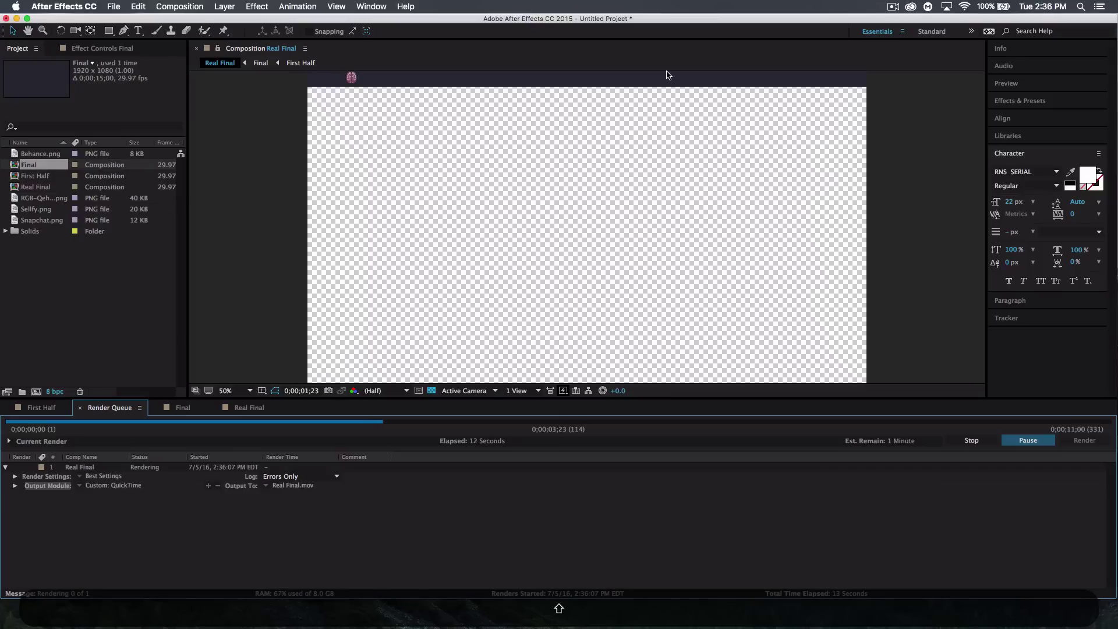
pyautogui.click(972, 444)
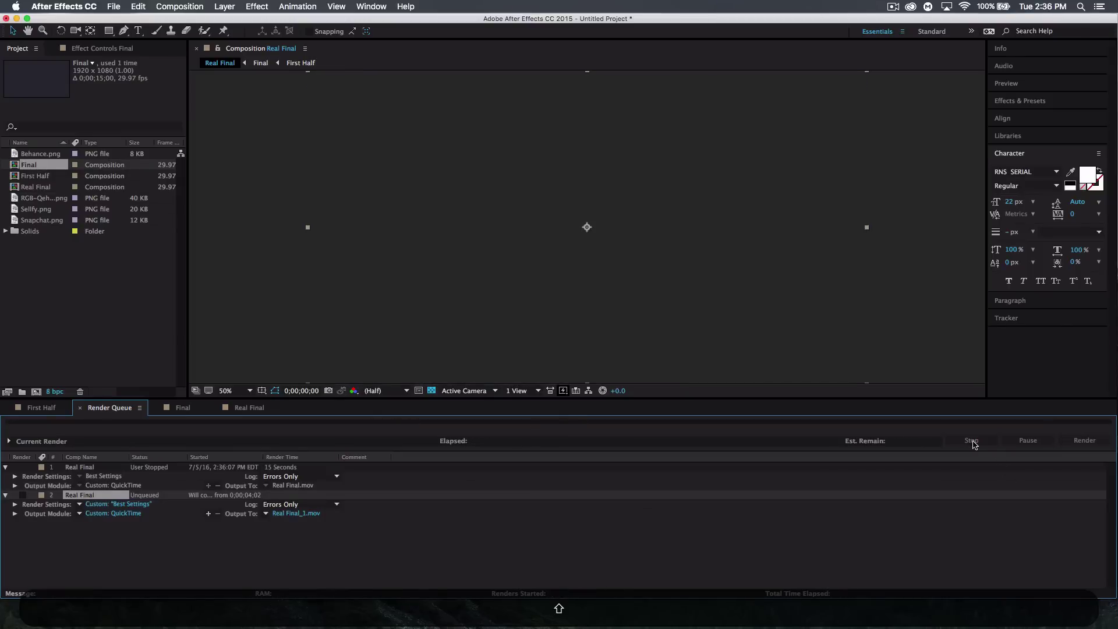